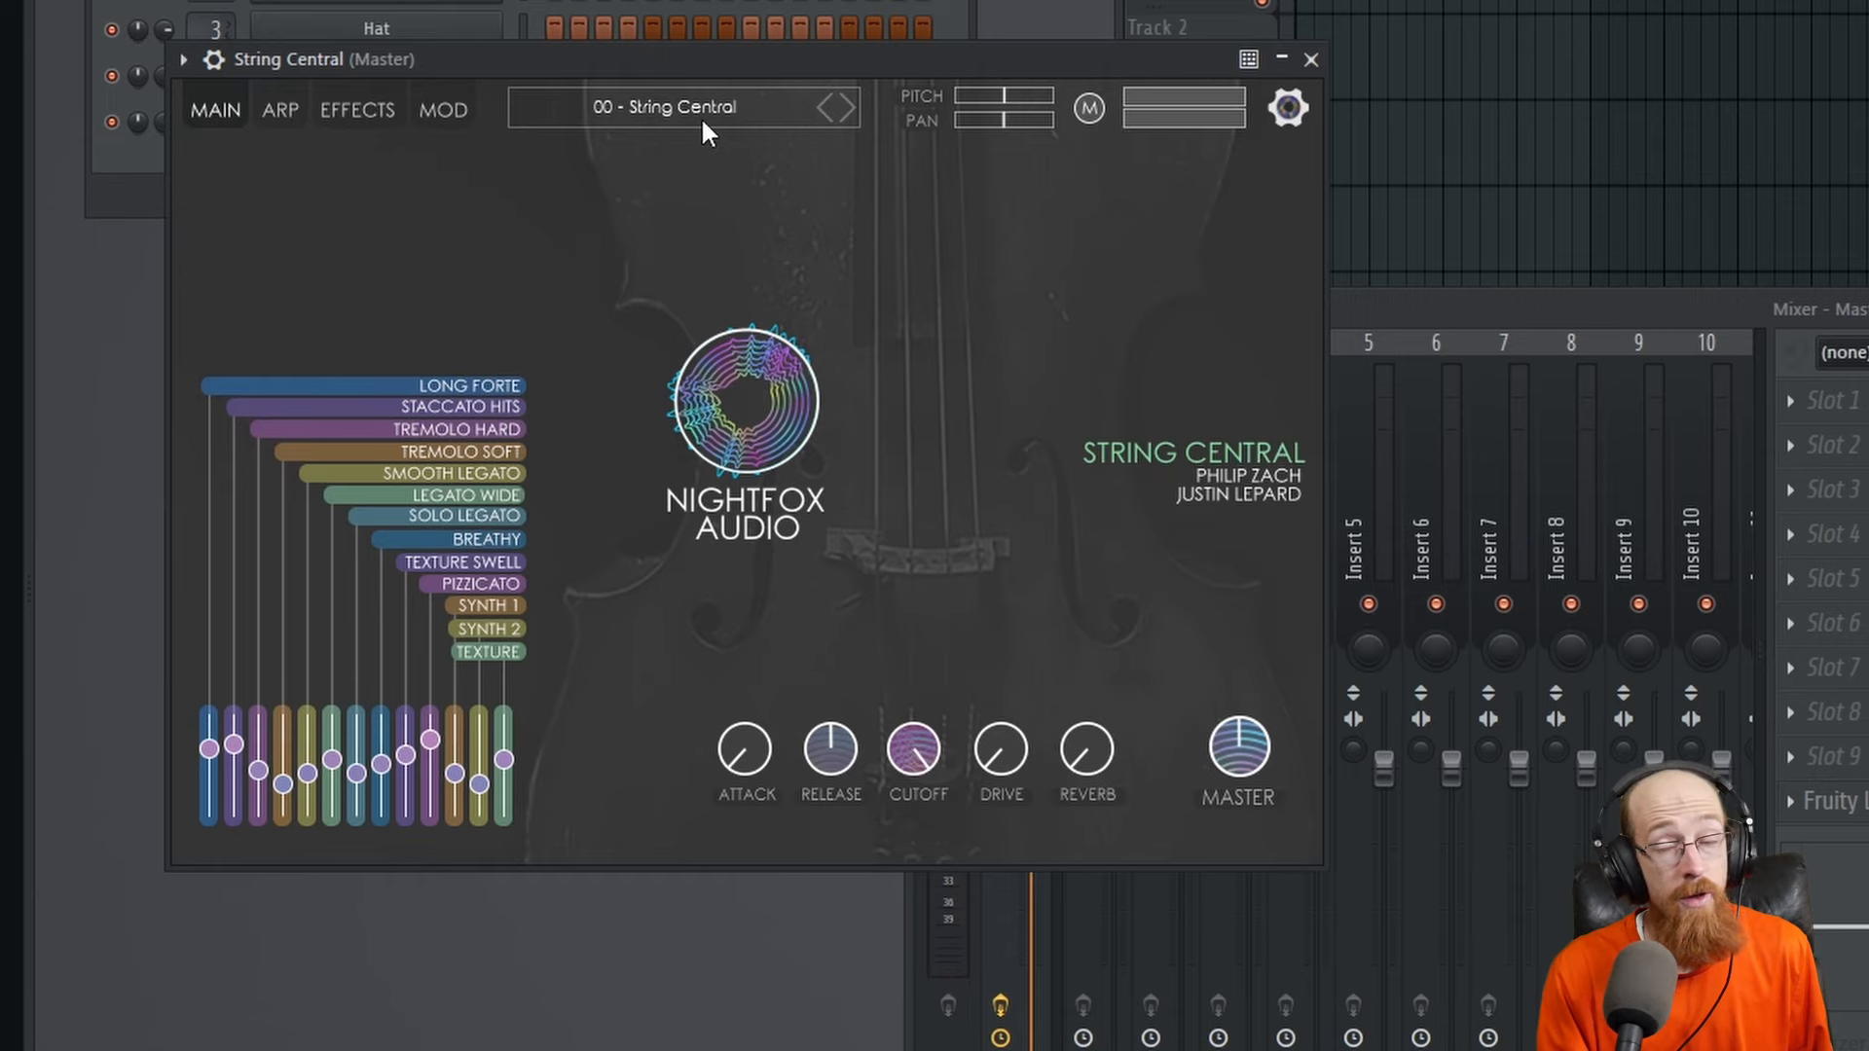
Browse the preset library's Arpeggios, Ensembles, Keys, Pads and Solo Instruments categories and close the library
{"action": "left_click", "coordinate": [693, 109]}
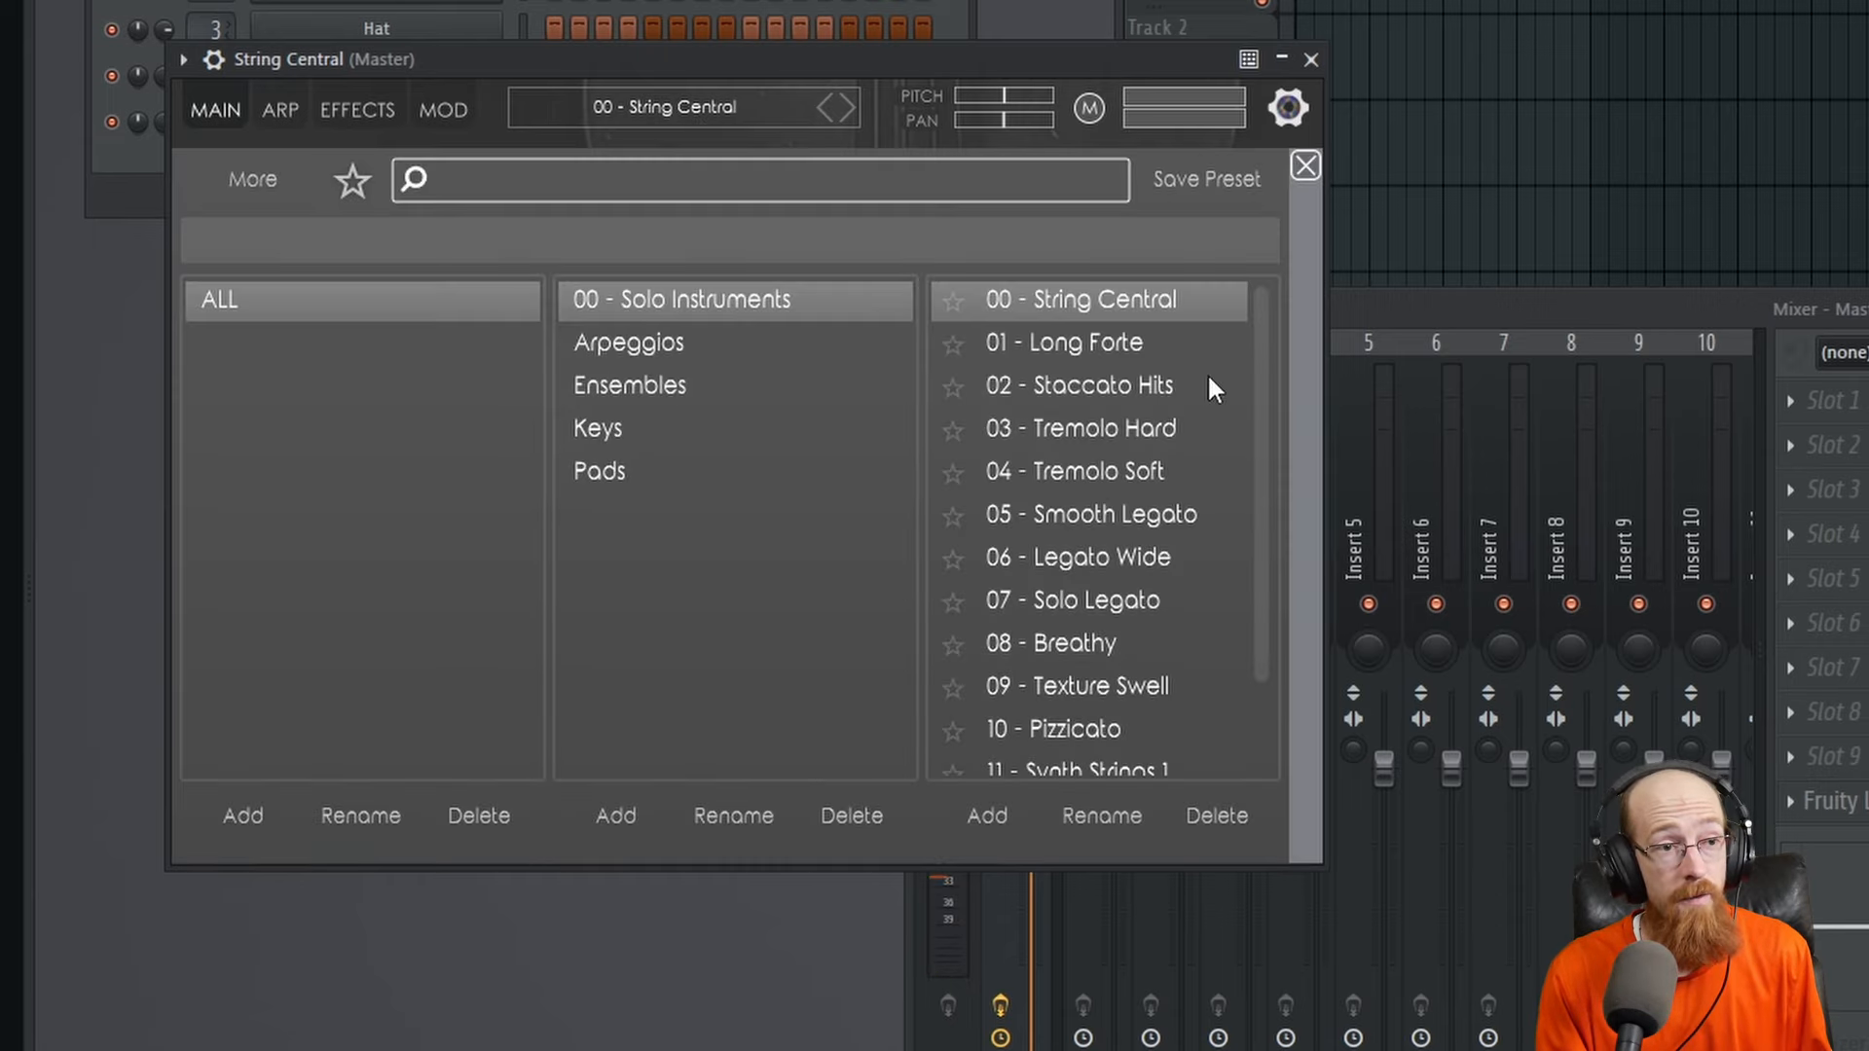
{"action": "scroll", "coordinate": [1098, 389], "scroll_direction": "down", "scroll_amount": 2}
{"action": "scroll", "coordinate": [1095, 430], "scroll_direction": "up", "scroll_amount": 2}
{"action": "left_click", "coordinate": [623, 356]}
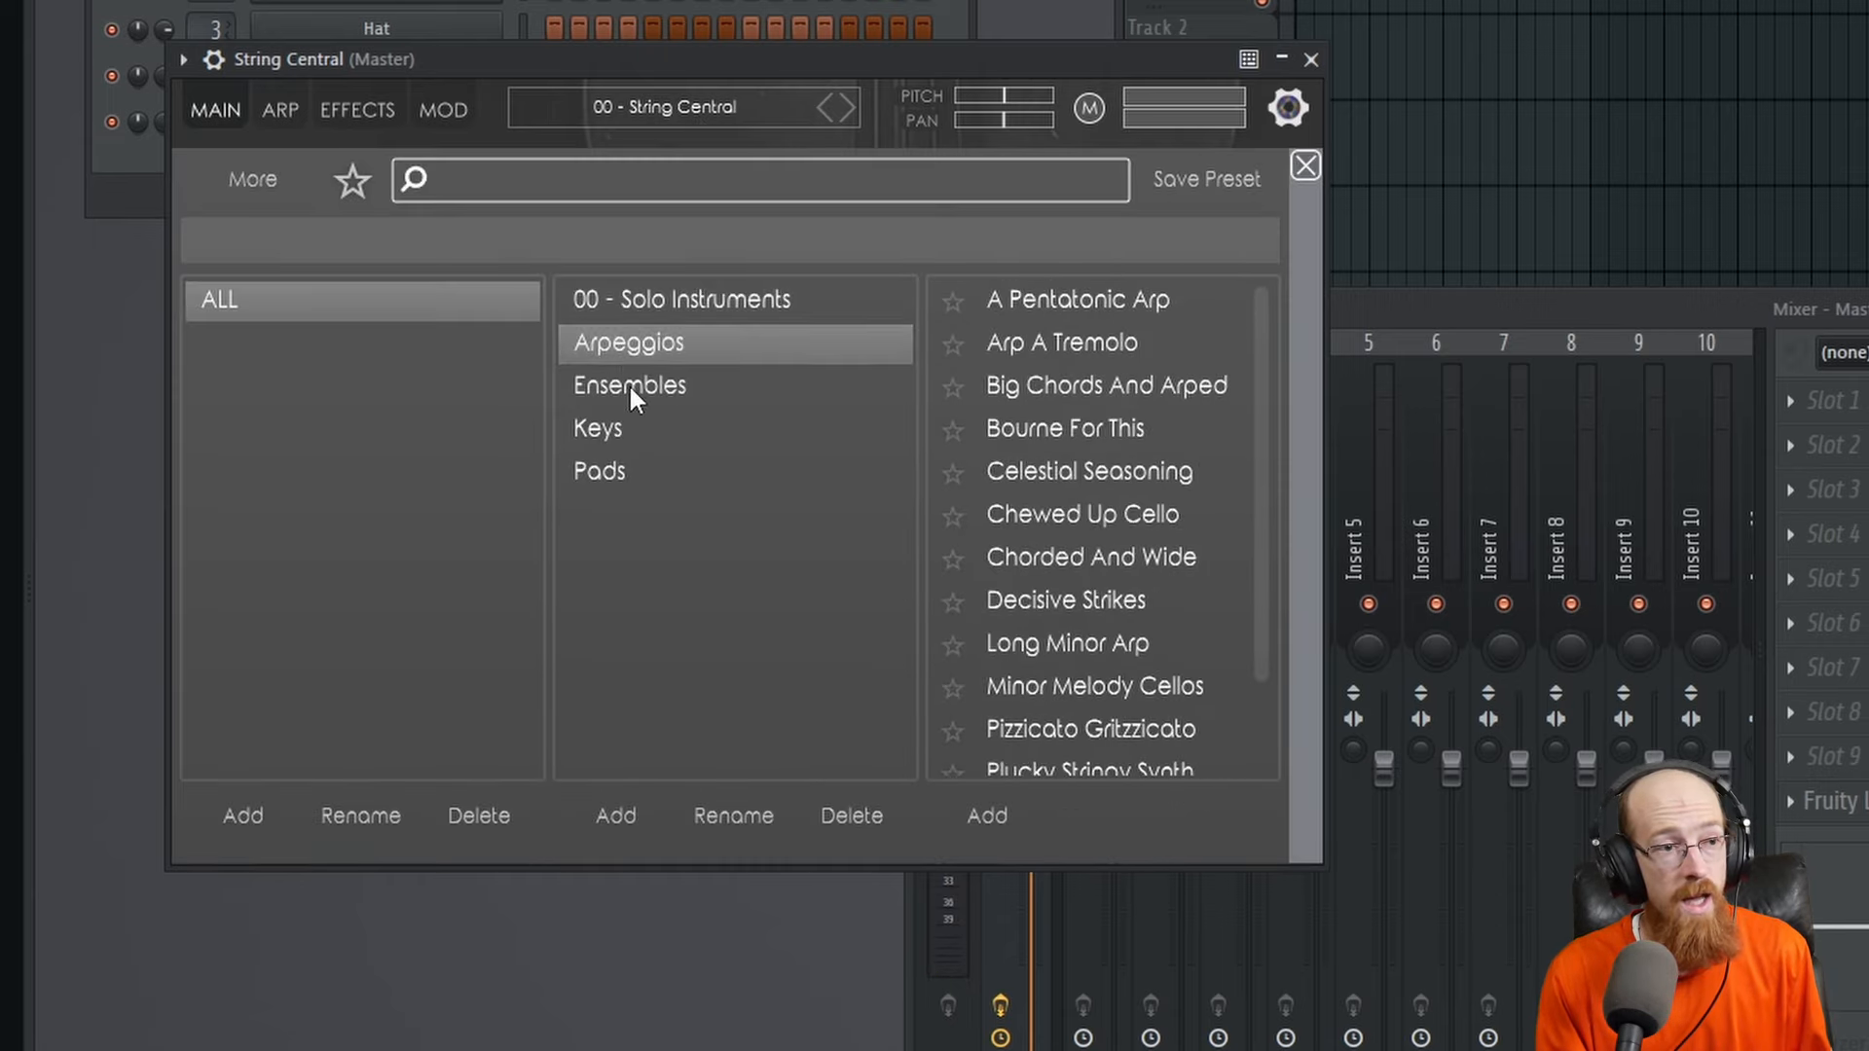
{"action": "left_click", "coordinate": [629, 383]}
{"action": "left_click", "coordinate": [613, 429]}
{"action": "left_click", "coordinate": [609, 472]}
{"action": "left_click", "coordinate": [640, 428]}
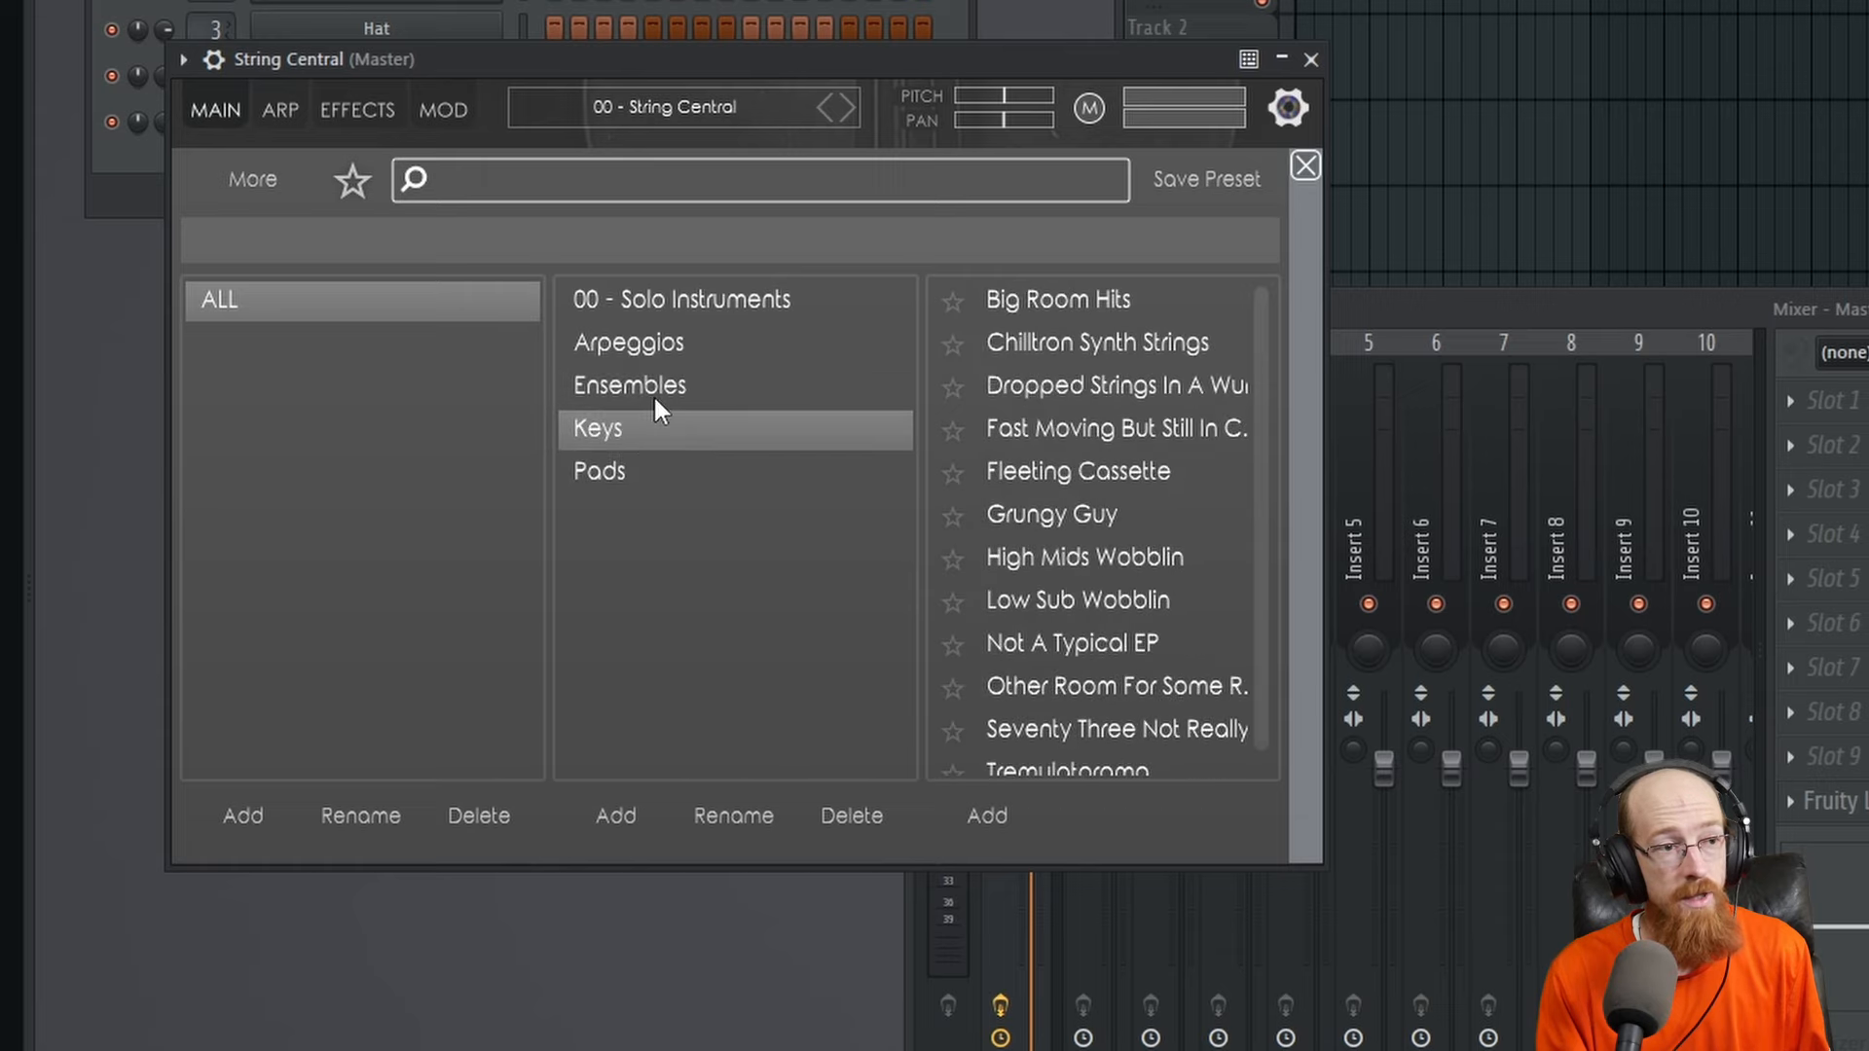
{"action": "left_click", "coordinate": [654, 387]}
{"action": "left_click", "coordinate": [672, 342]}
{"action": "left_click", "coordinate": [690, 298]}
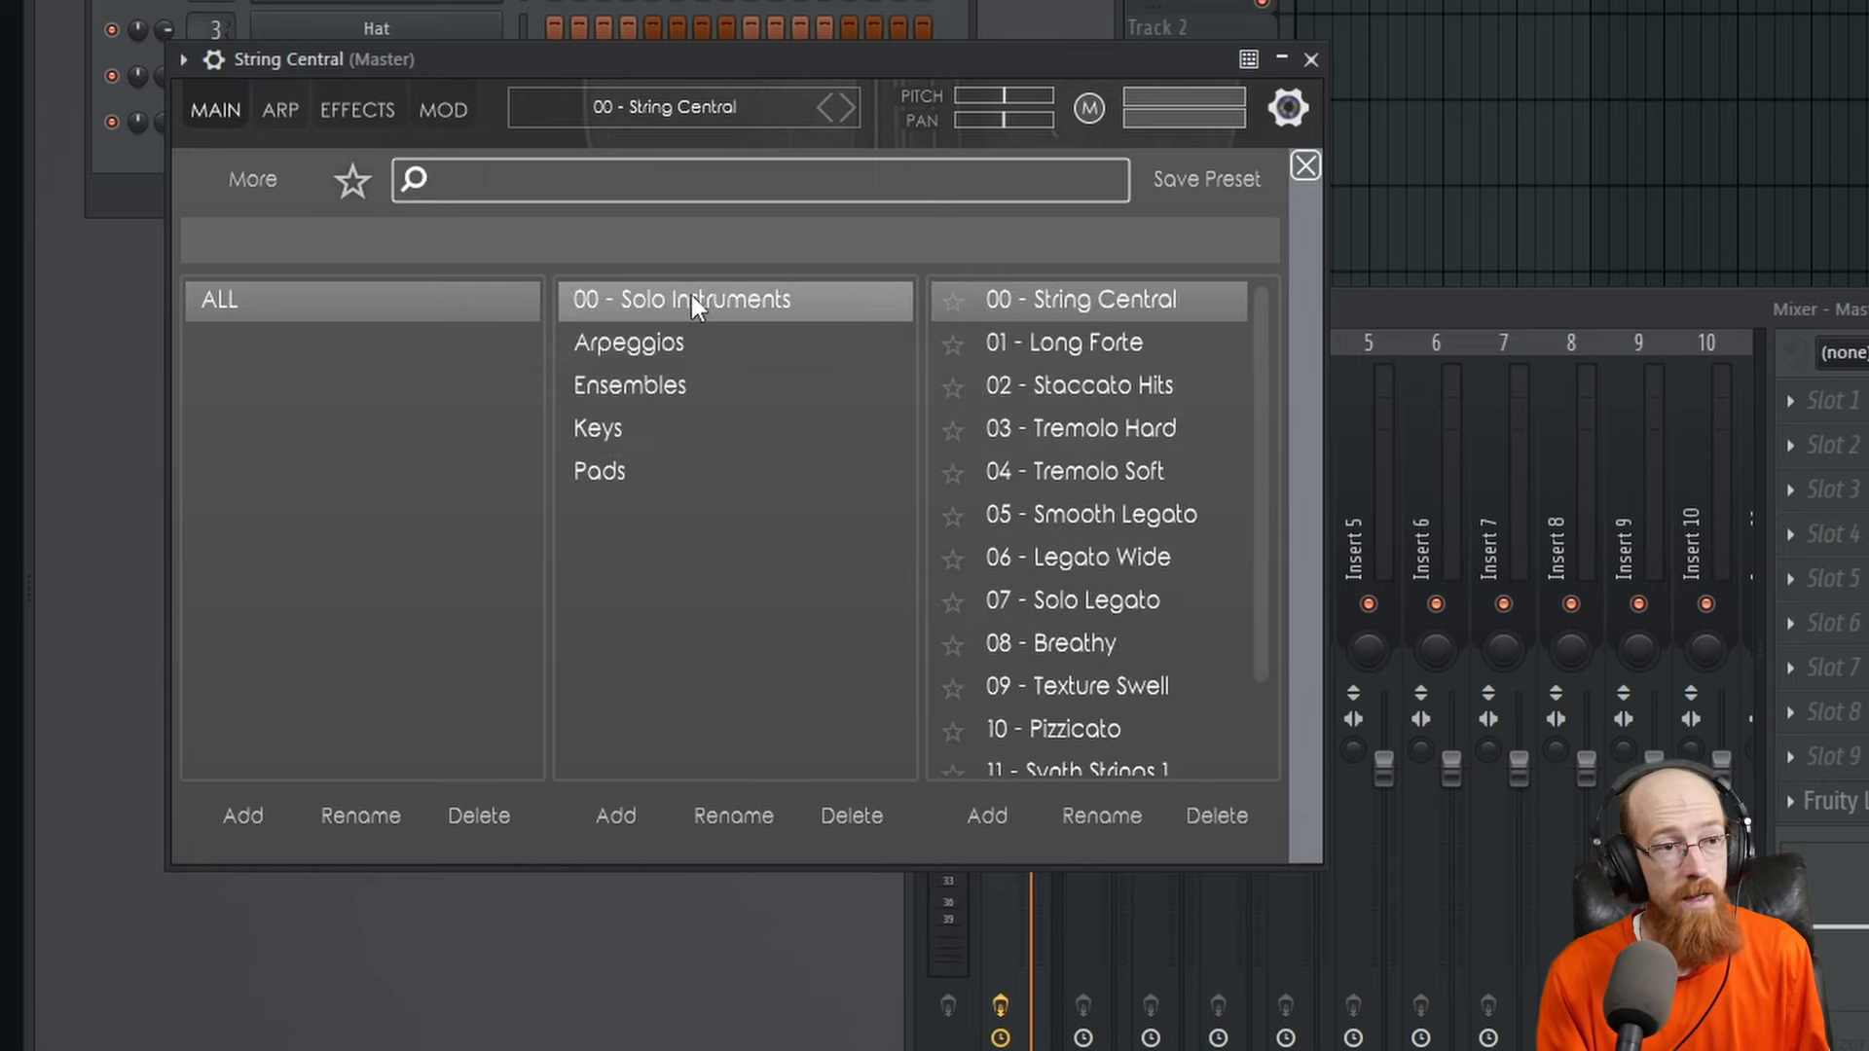
{"action": "left_click", "coordinate": [704, 115]}
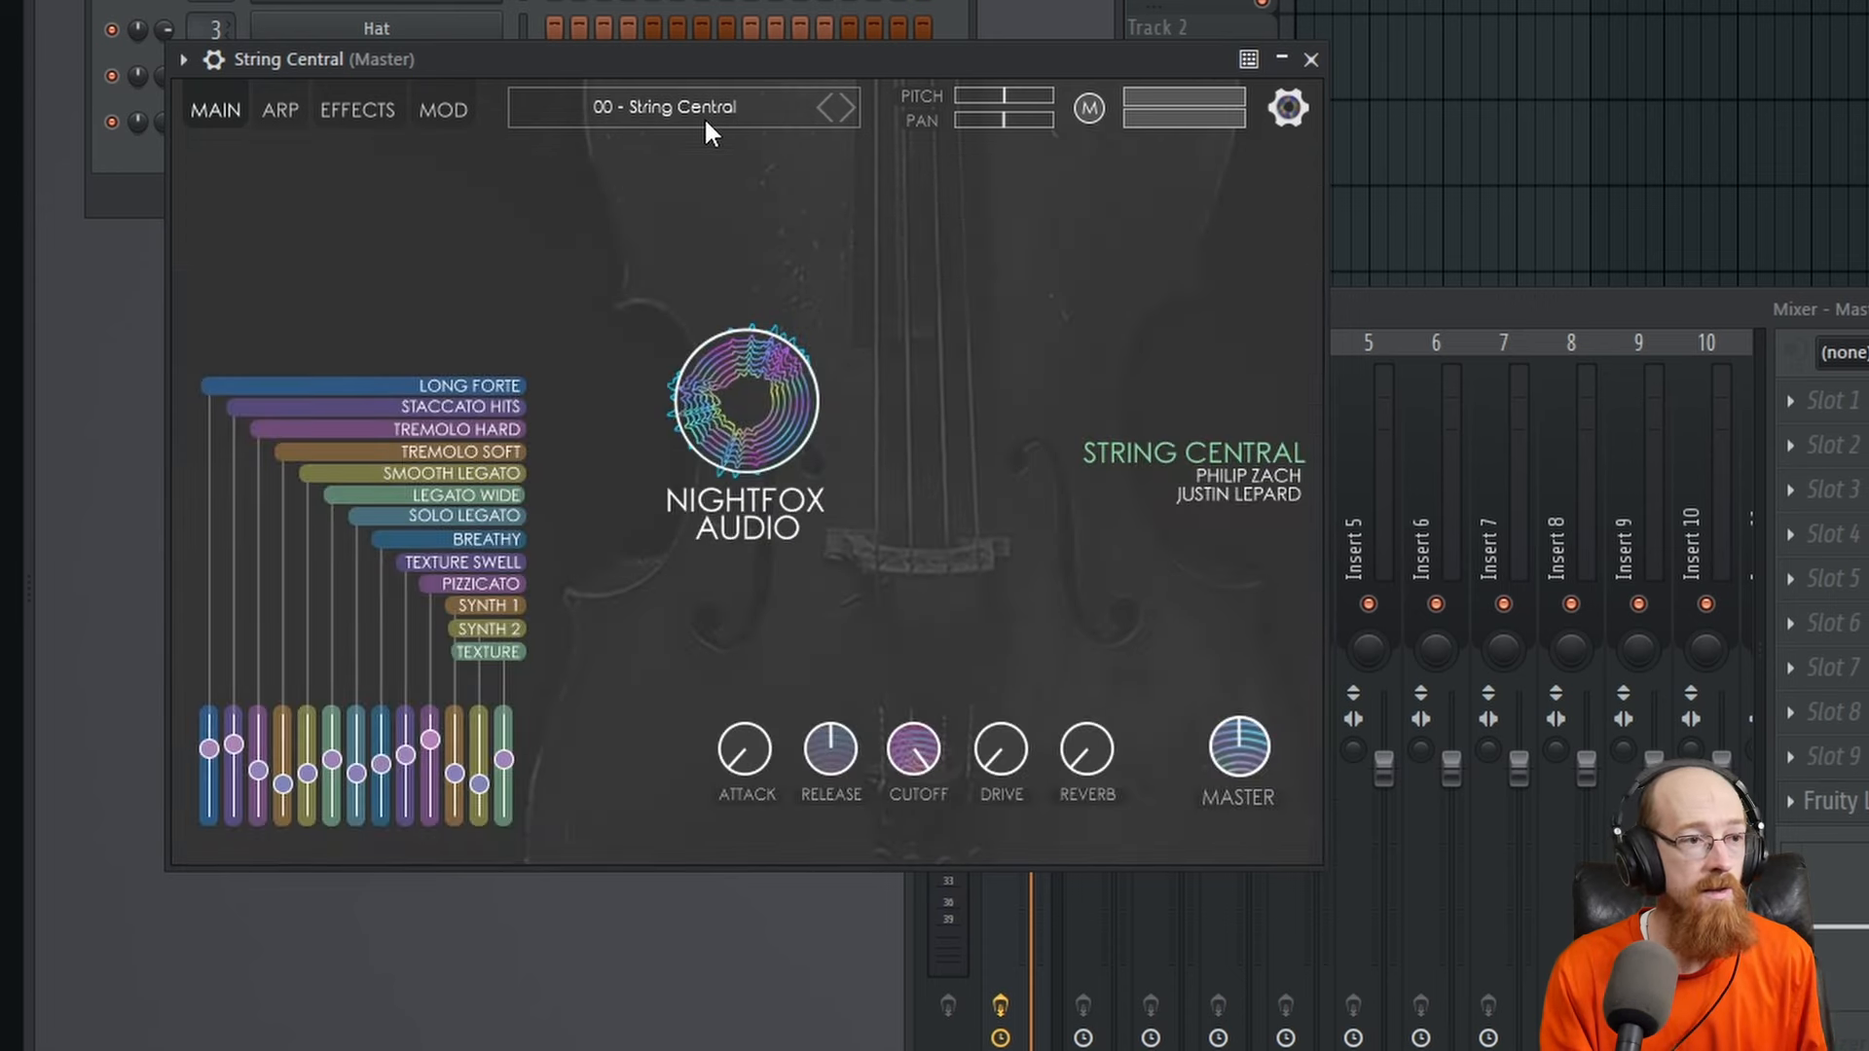
Audition the solo instrument presets one by one from 01 - Long Forte through 07 - Solo Legato
{"action": "left_click", "coordinate": [847, 109]}
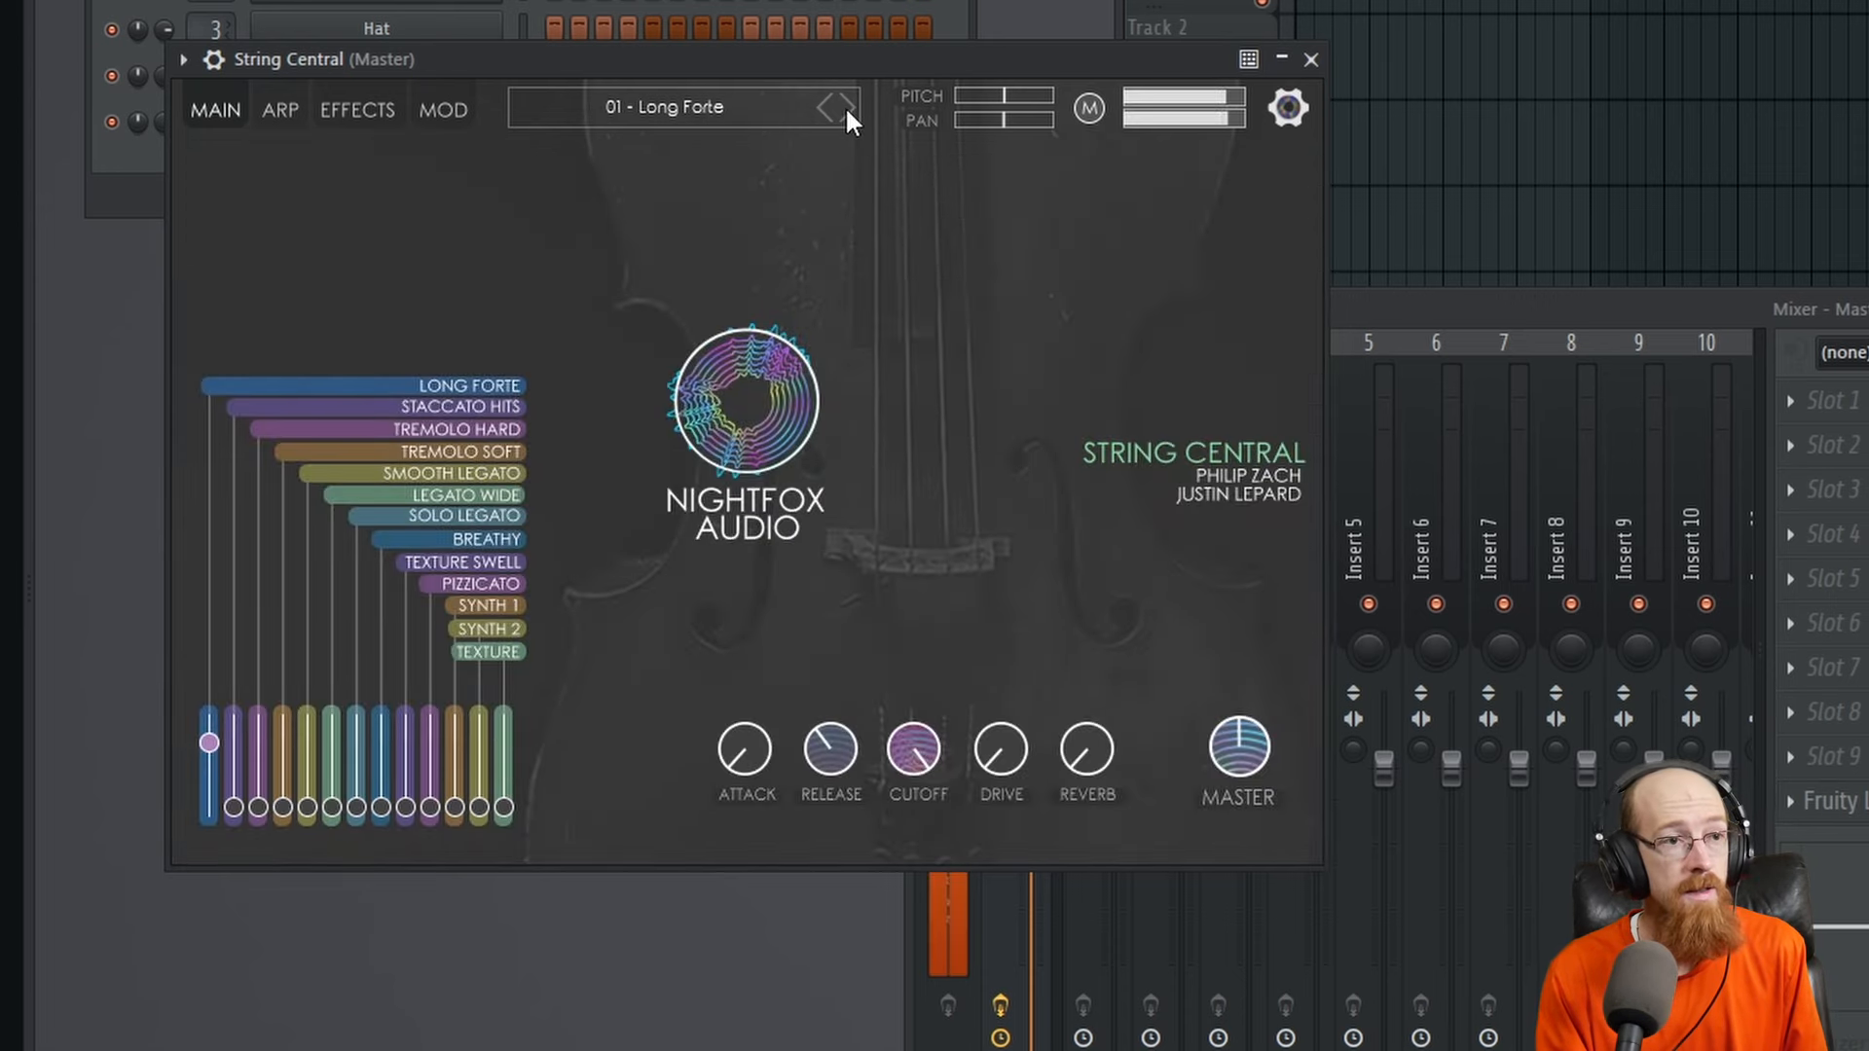
{"action": "left_click", "coordinate": [845, 107]}
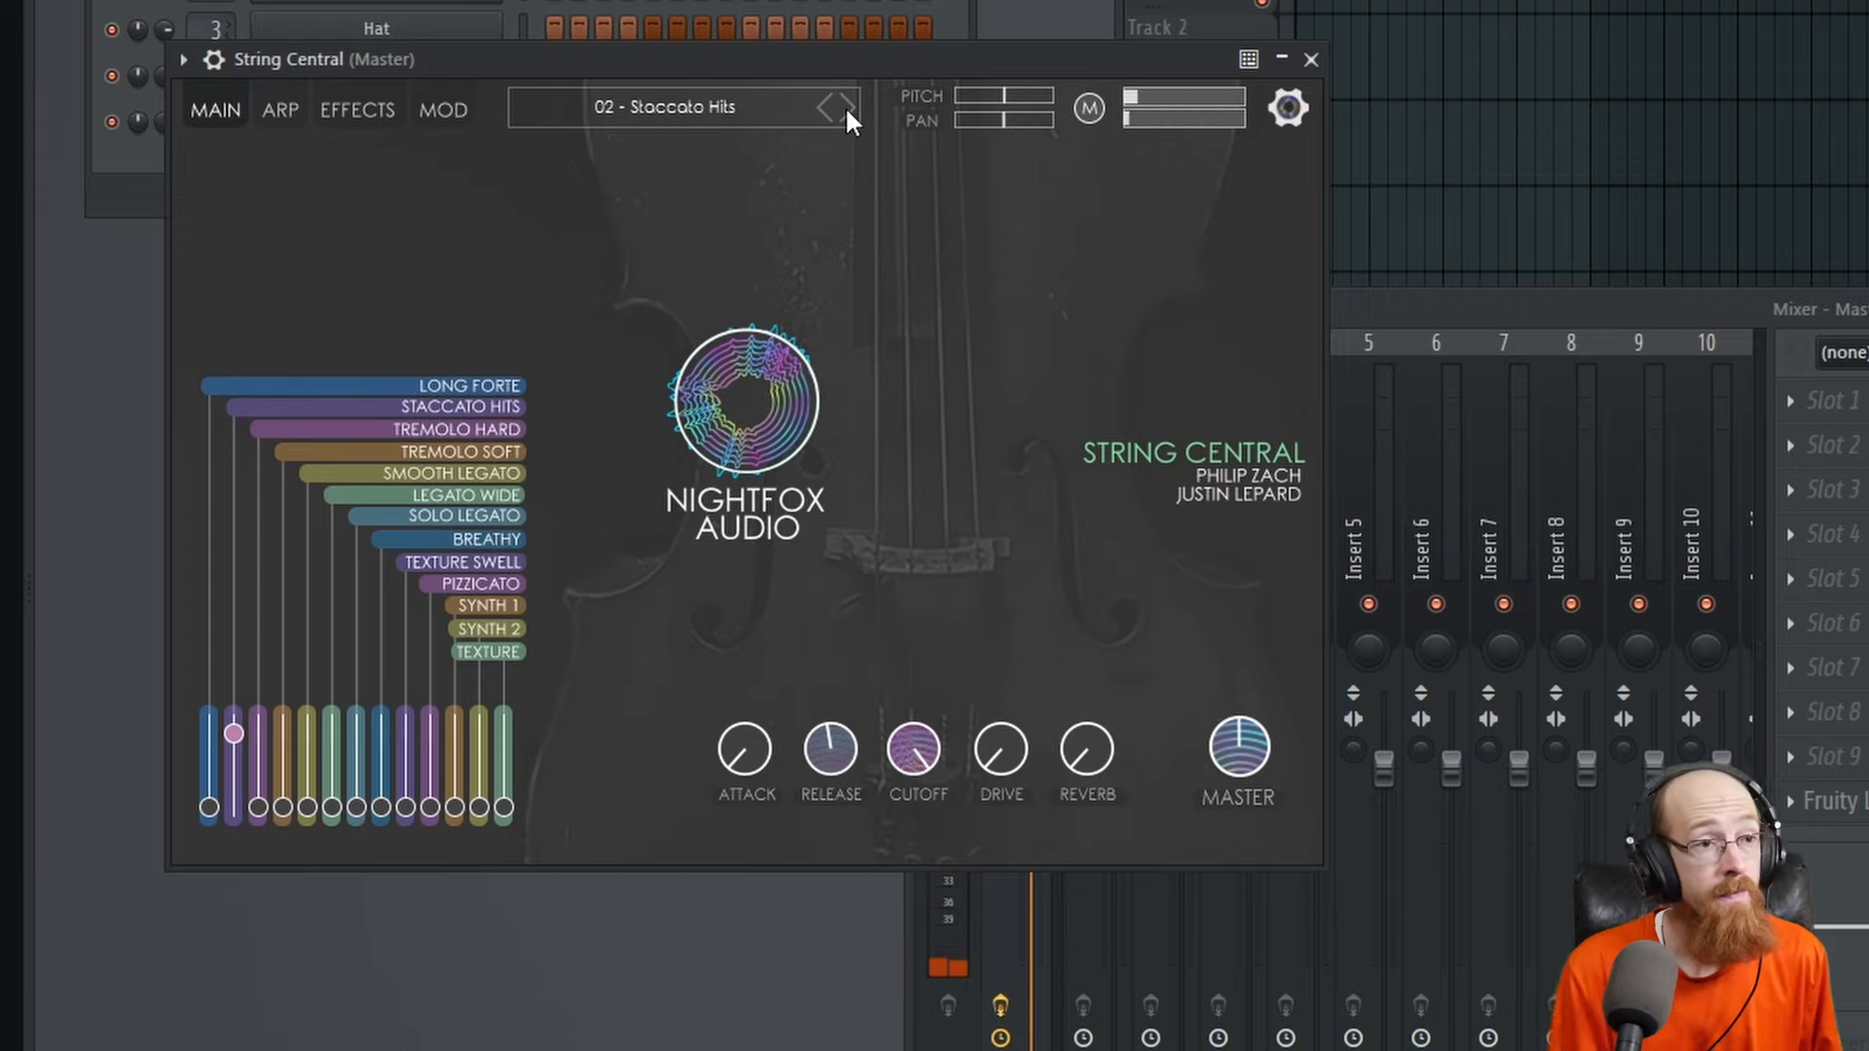
{"action": "left_click", "coordinate": [845, 109]}
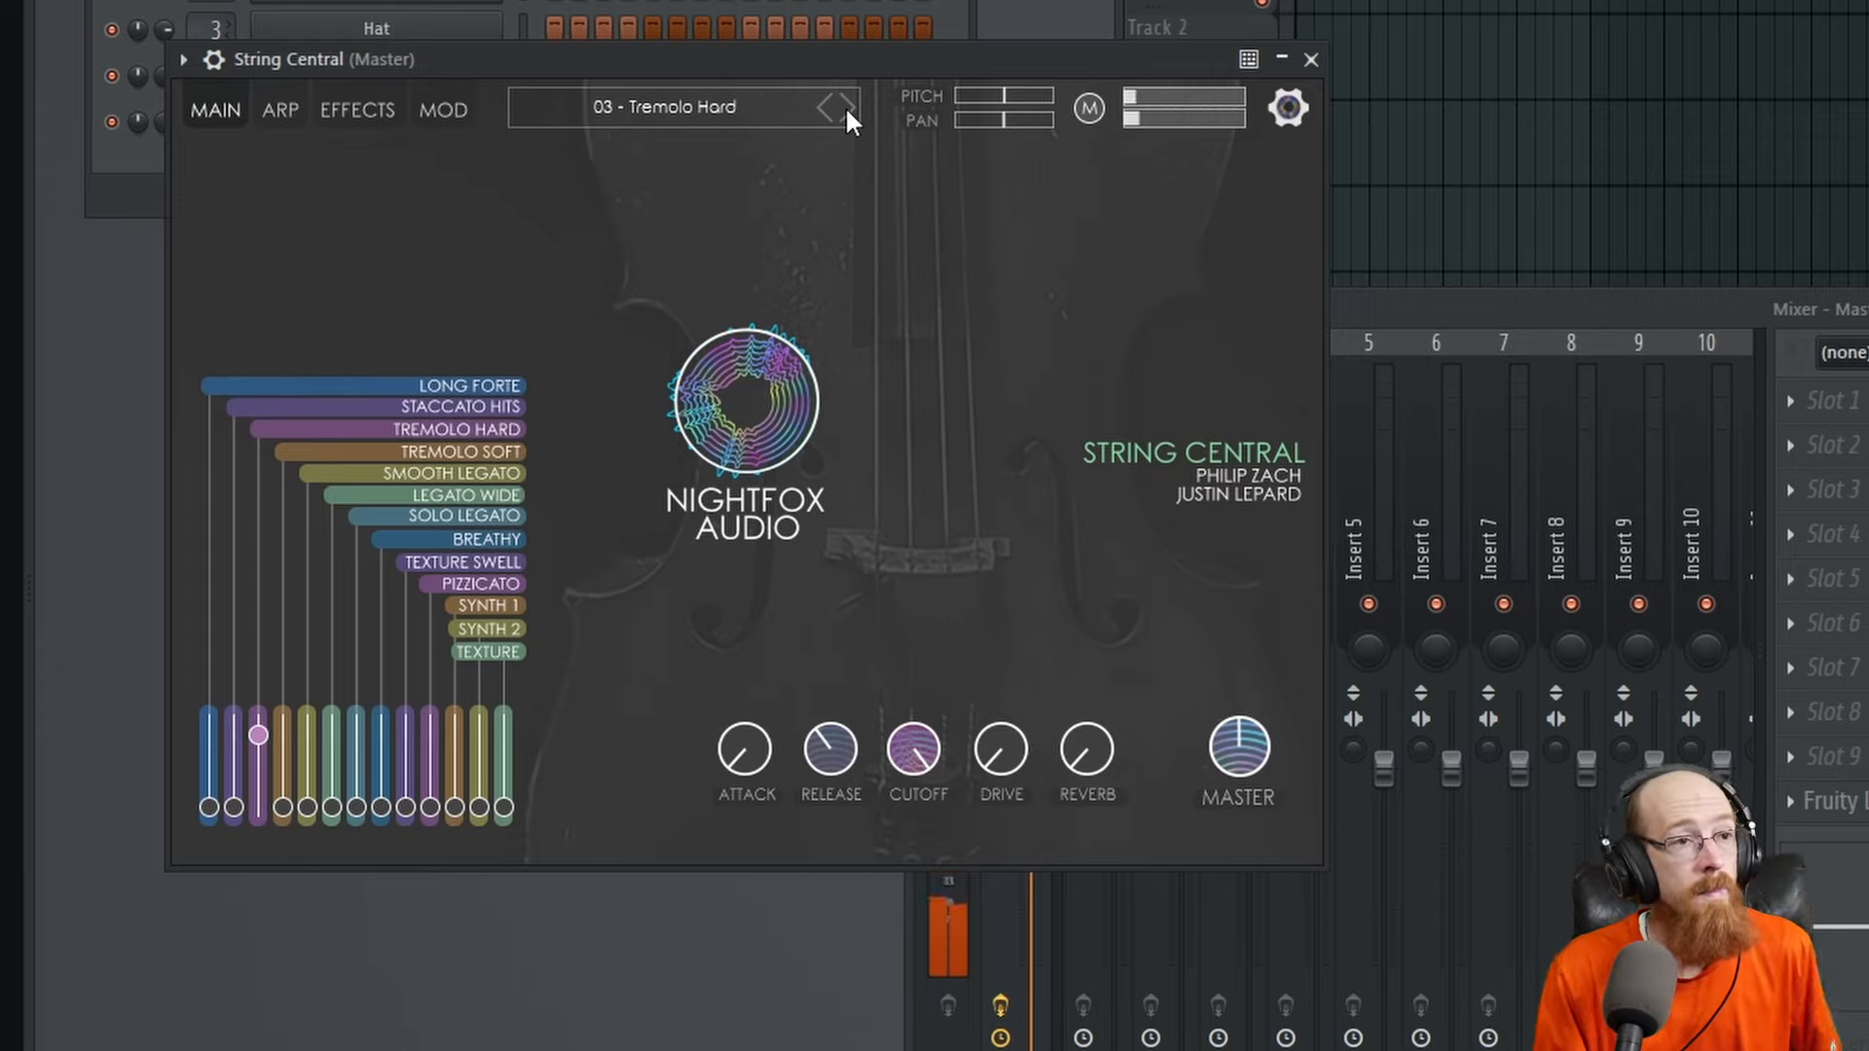
{"action": "left_click", "coordinate": [845, 105]}
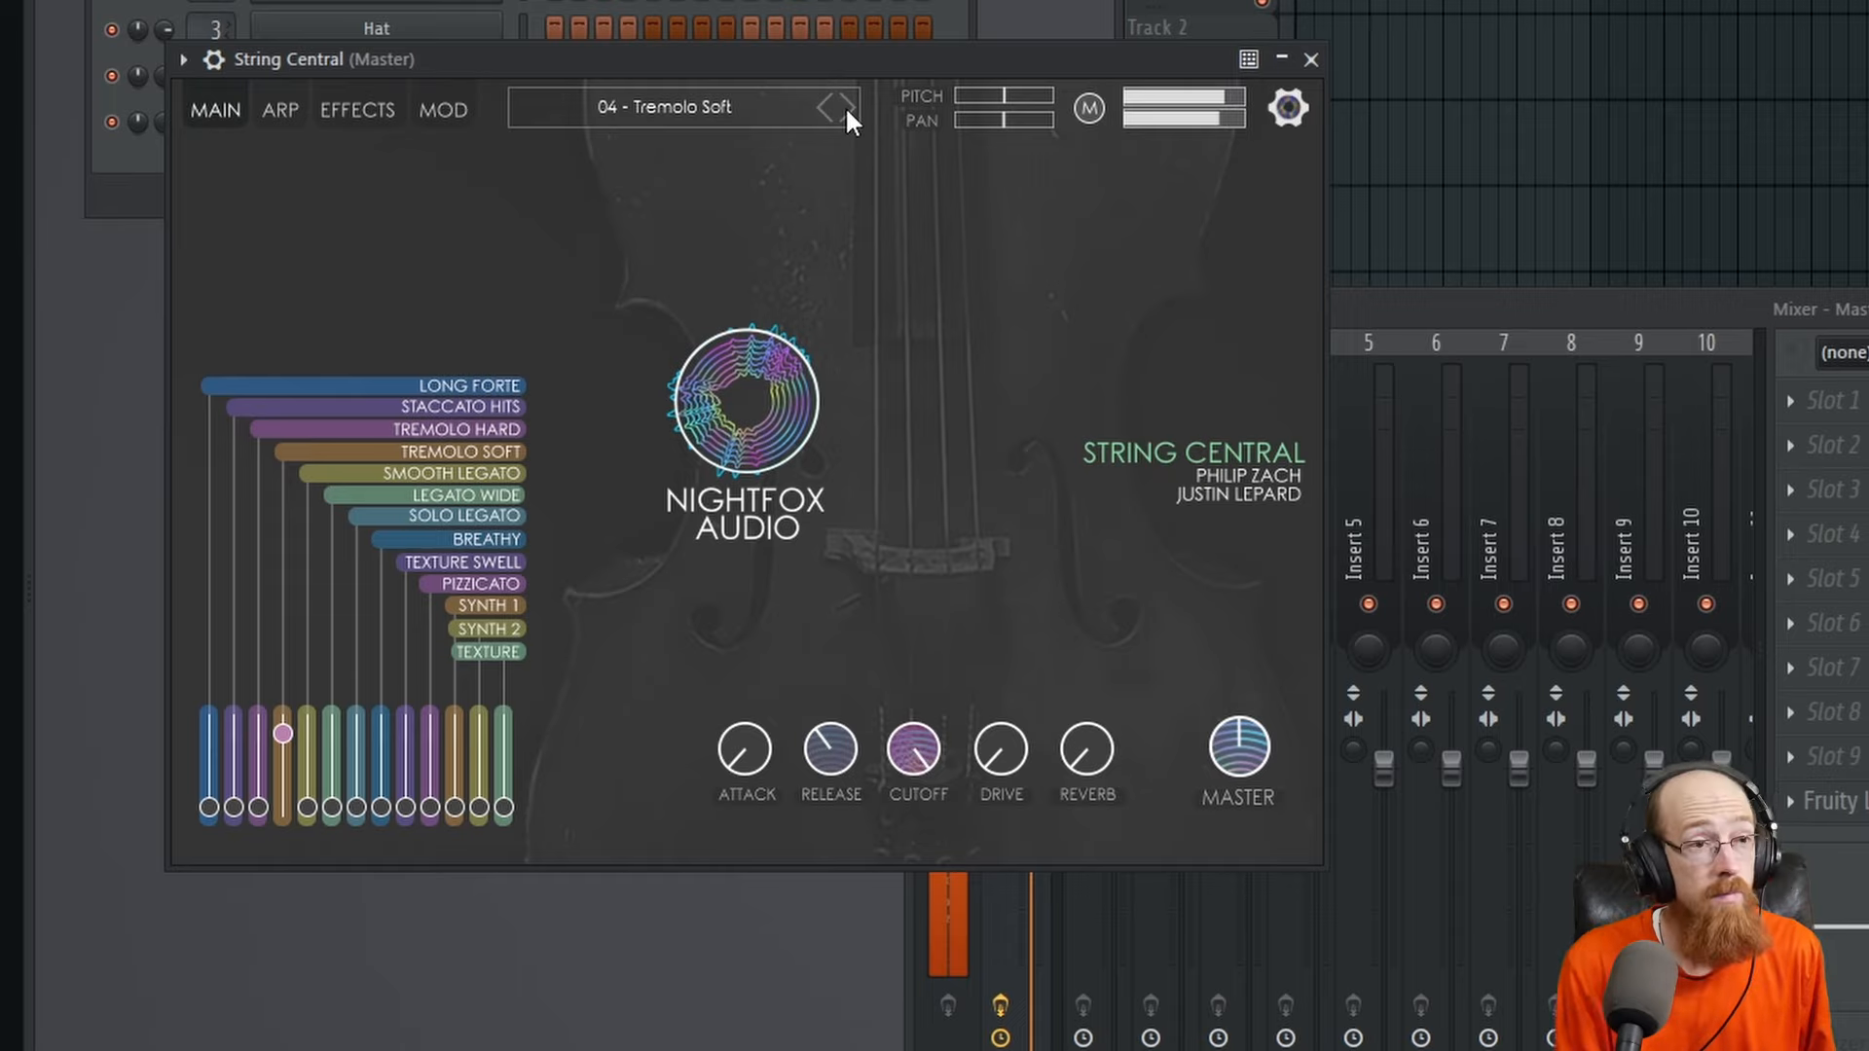
{"action": "left_click", "coordinate": [845, 105]}
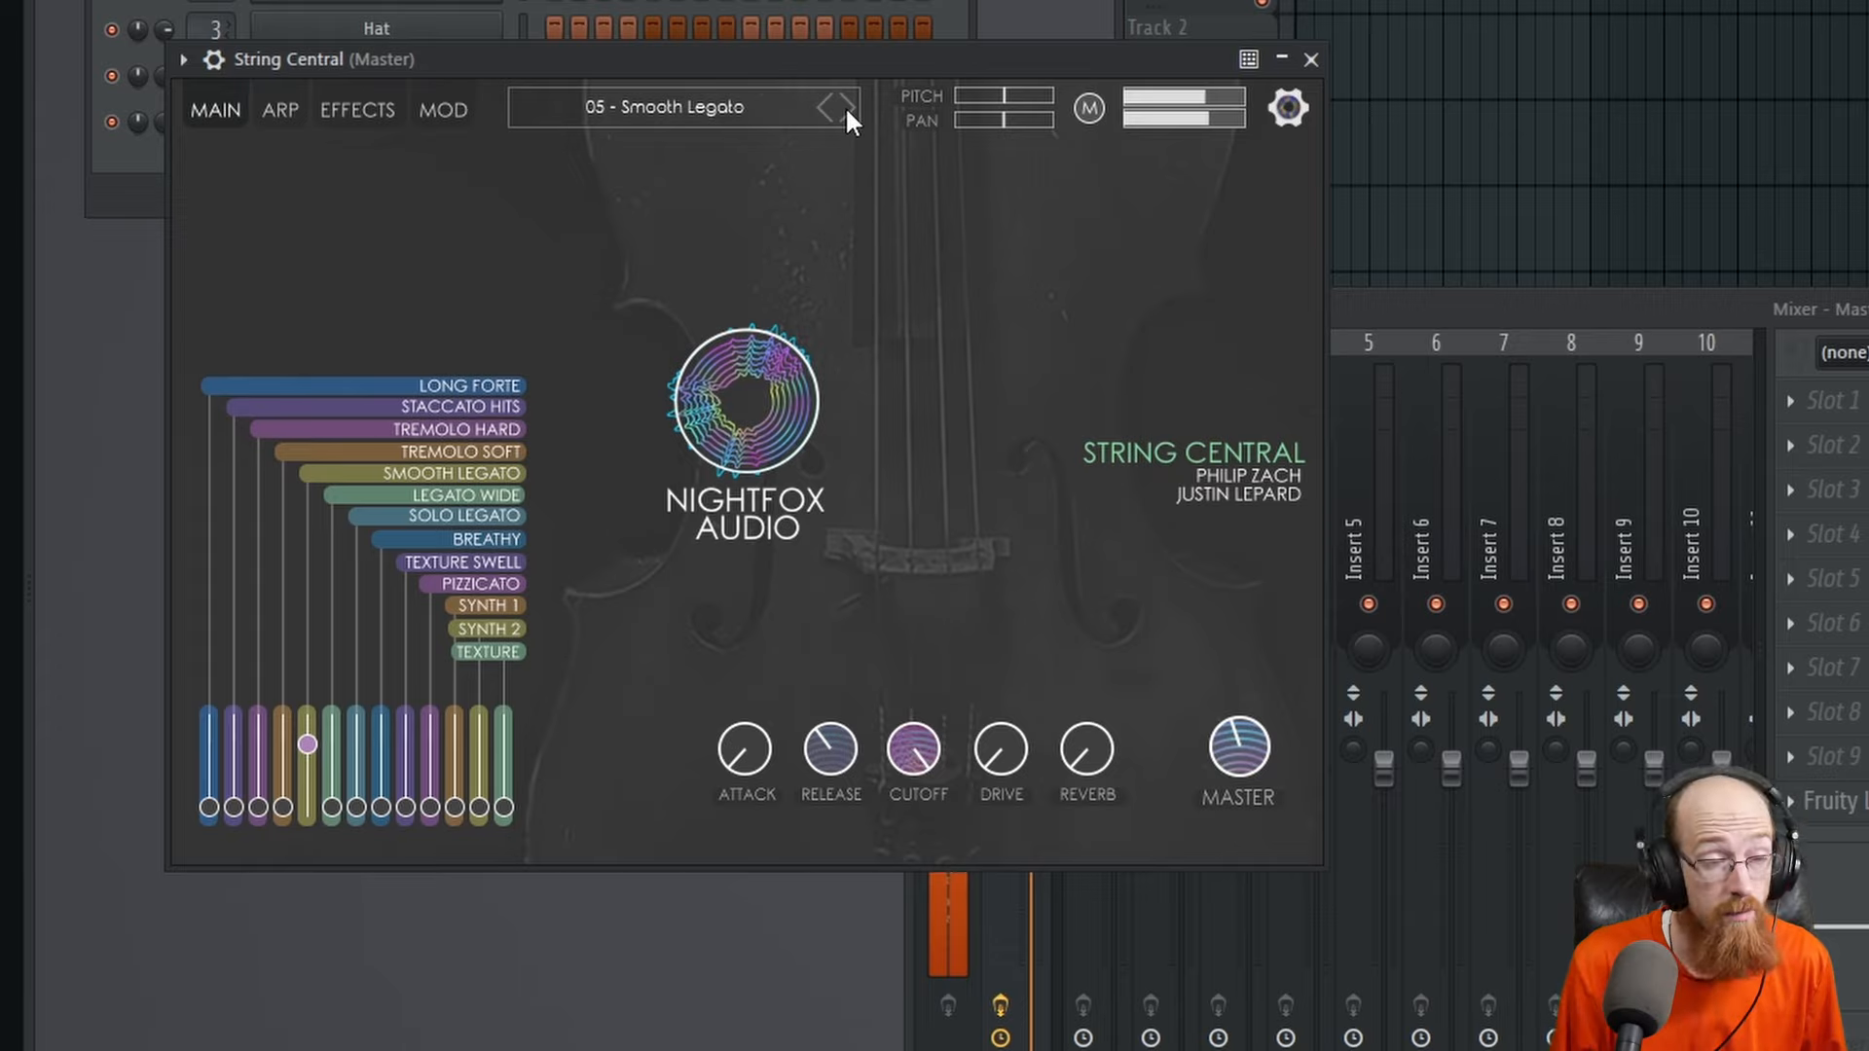
{"action": "left_click", "coordinate": [845, 107]}
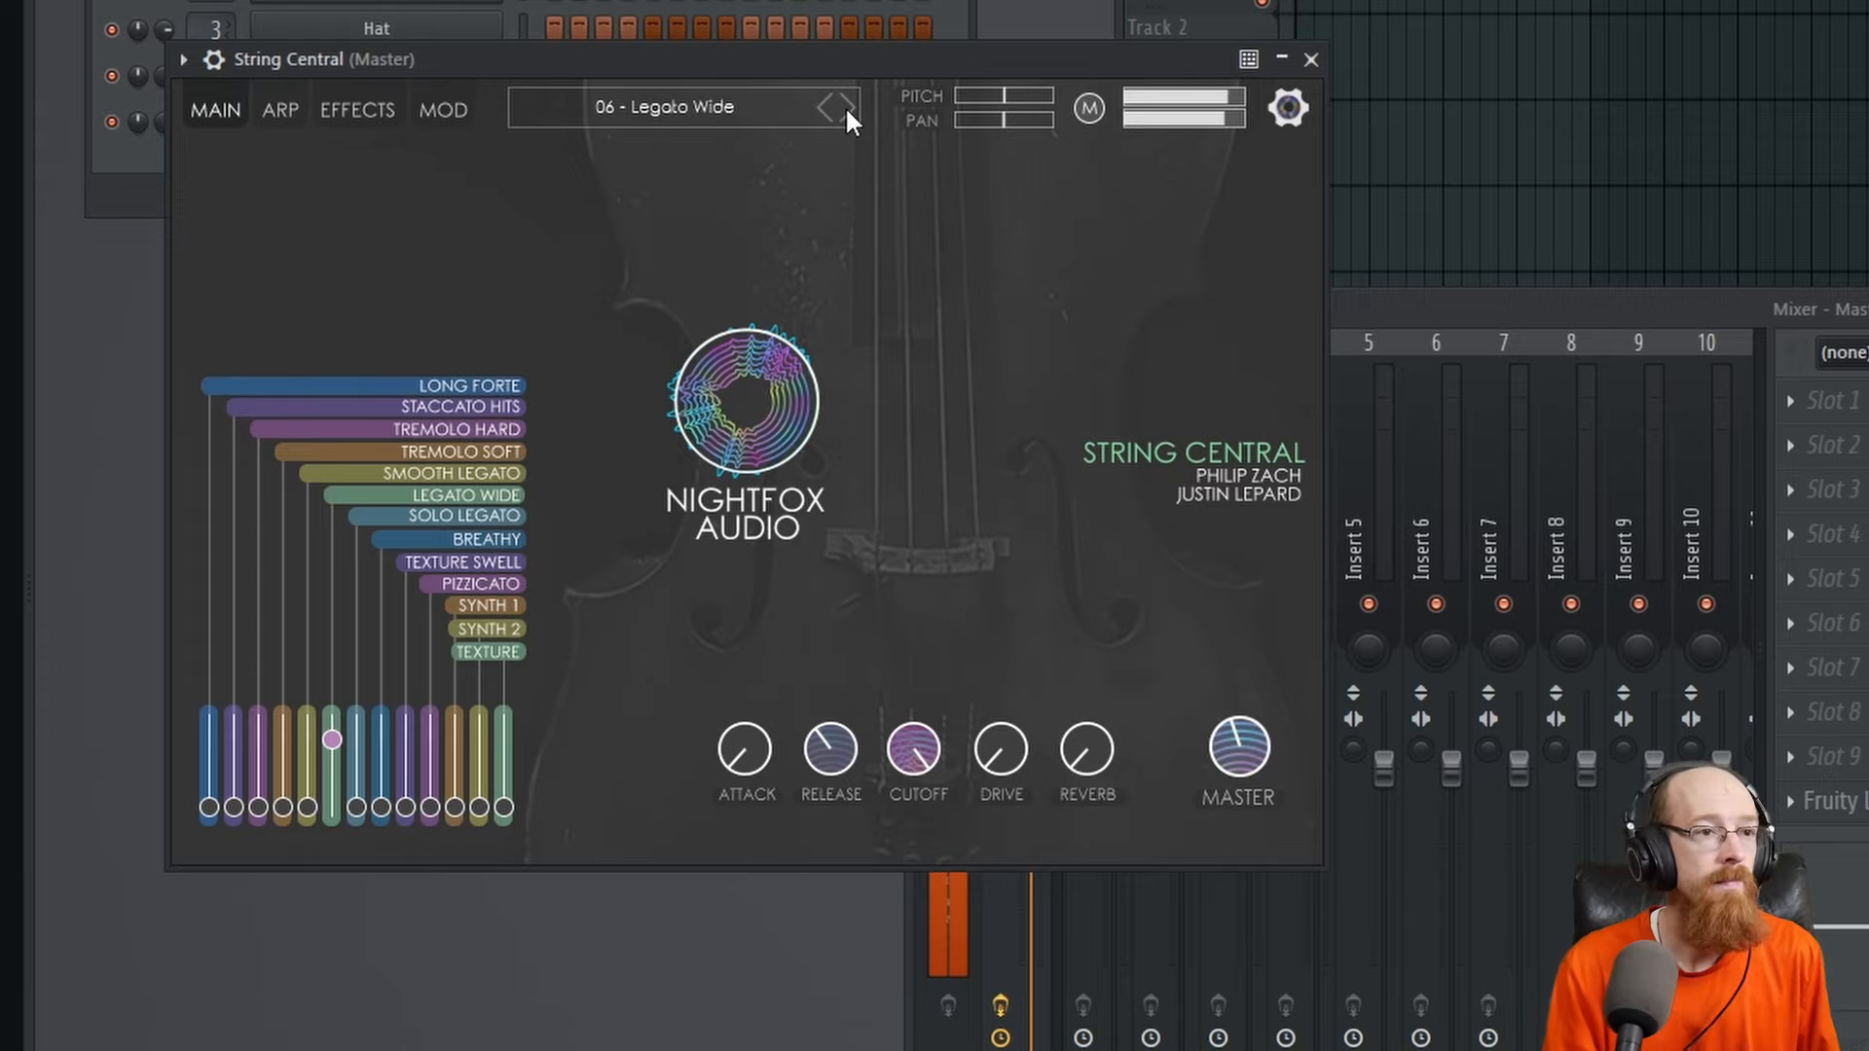
{"action": "left_click", "coordinate": [844, 107]}
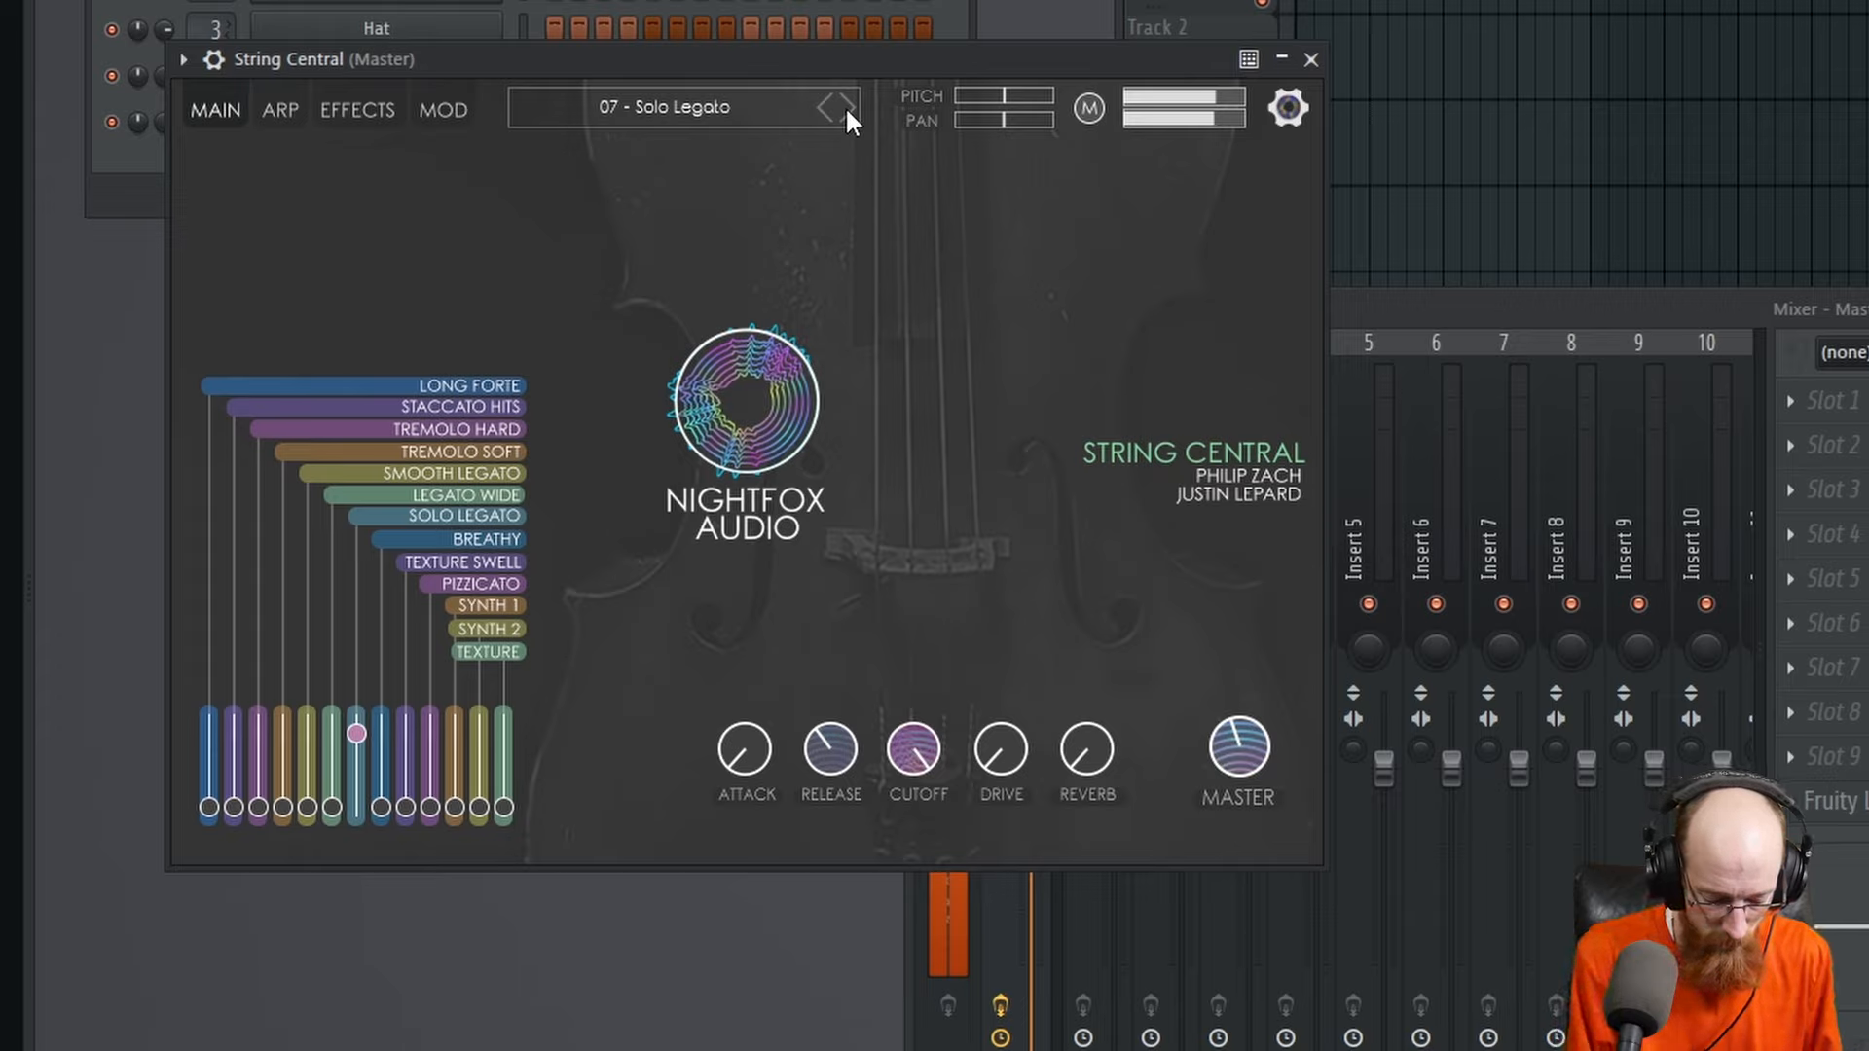
Audition the remaining solo instrument presets in order from 08 - Breathy through 13 - Texture
{"action": "left_click", "coordinate": [845, 105]}
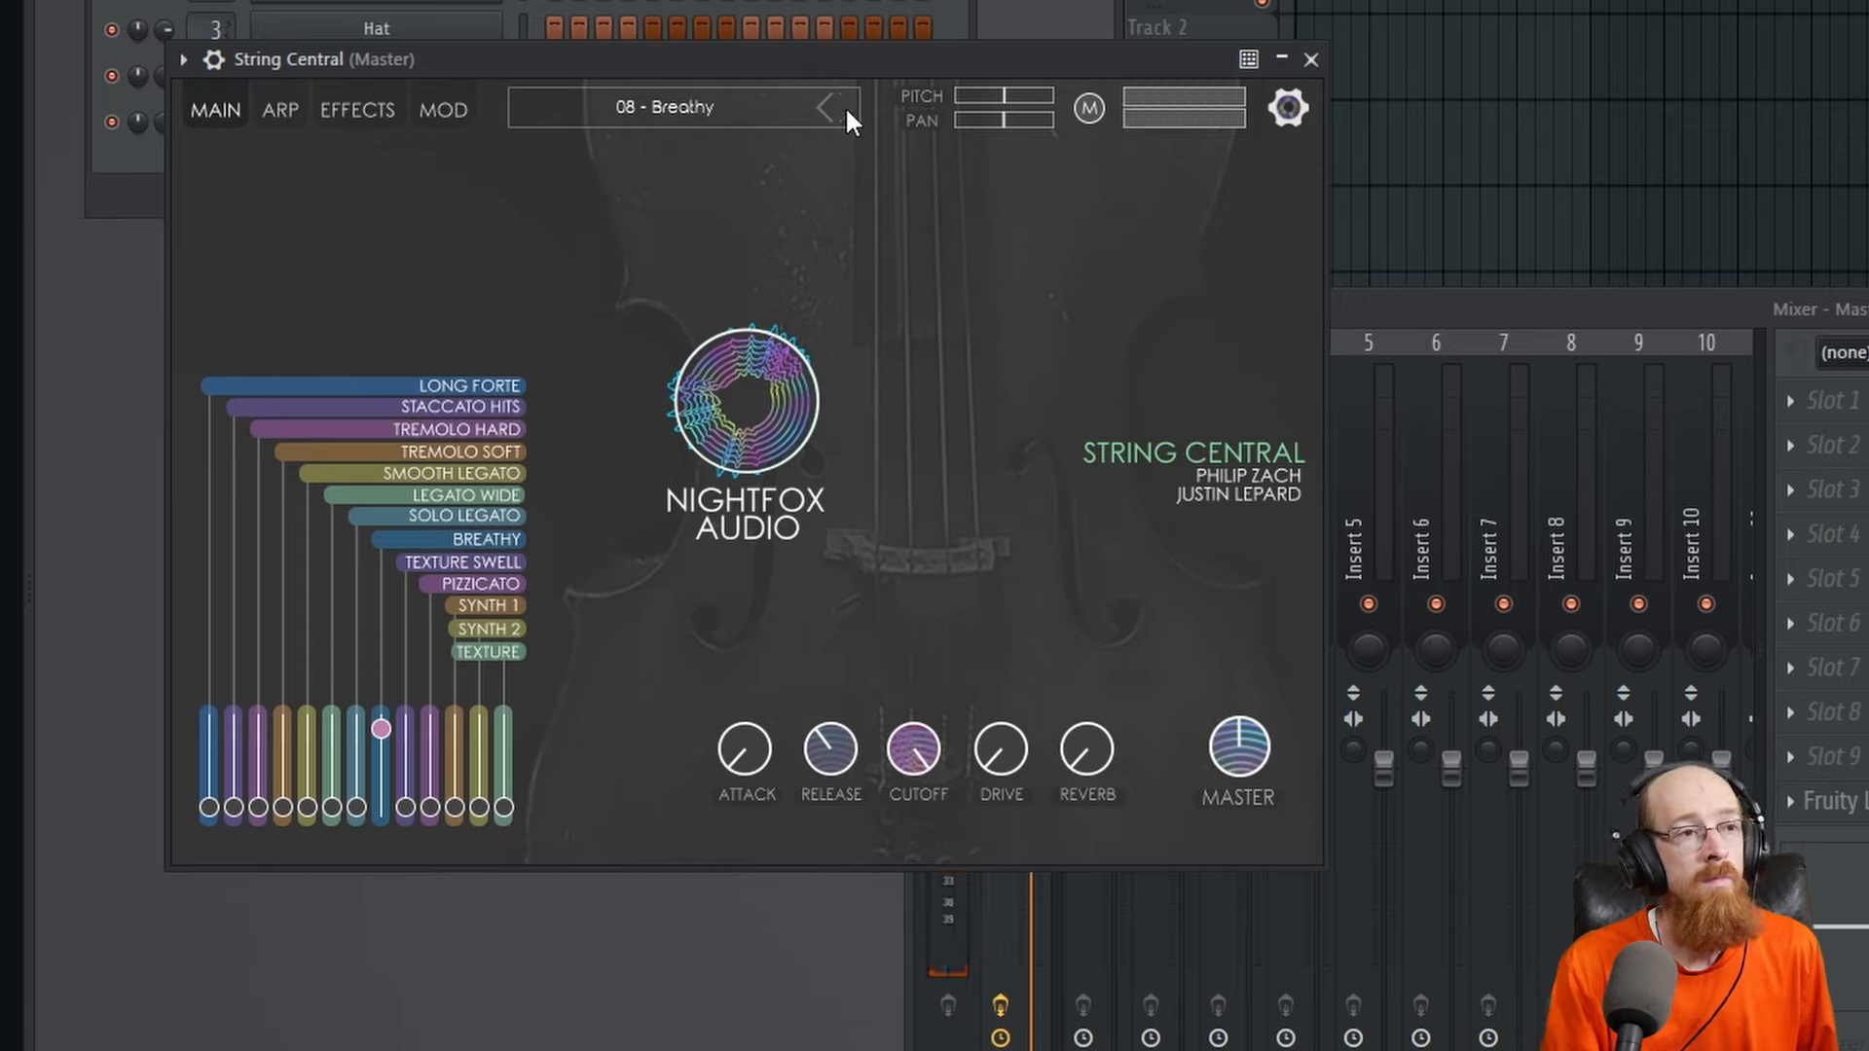
{"action": "left_click", "coordinate": [845, 110]}
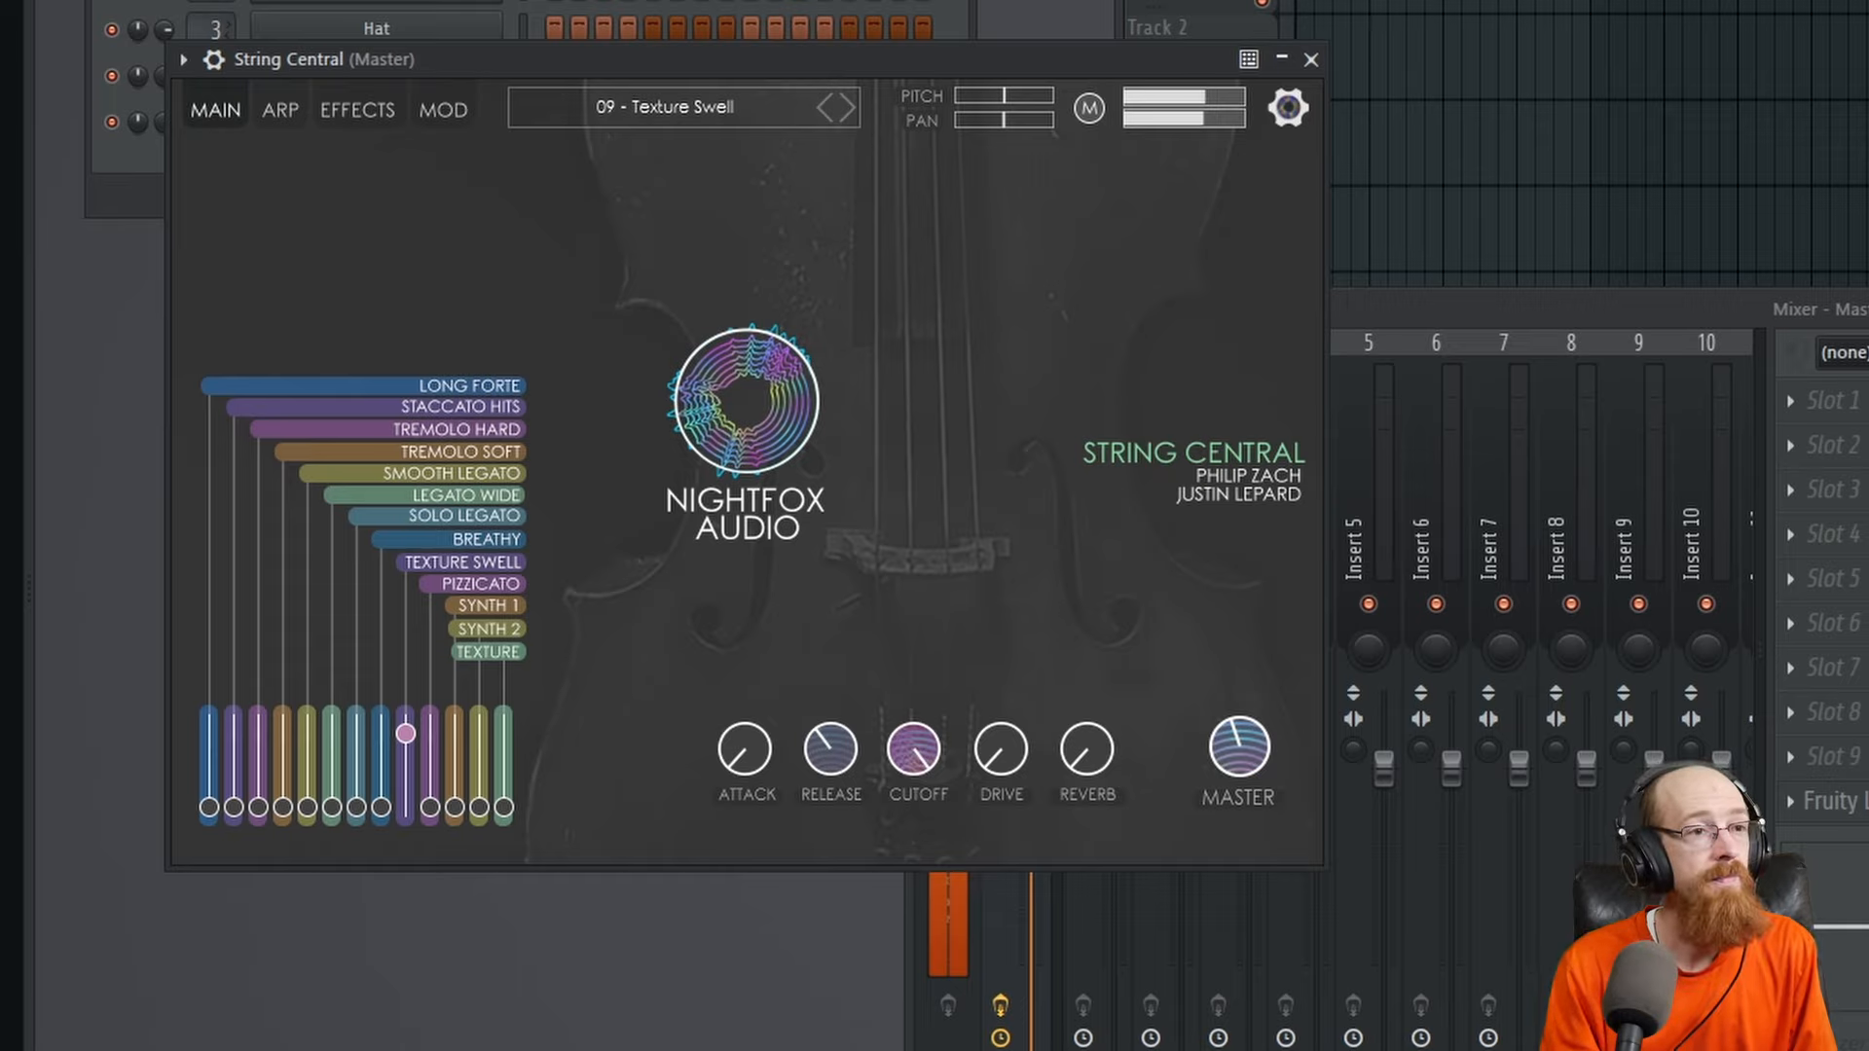
{"action": "left_click", "coordinate": [849, 108]}
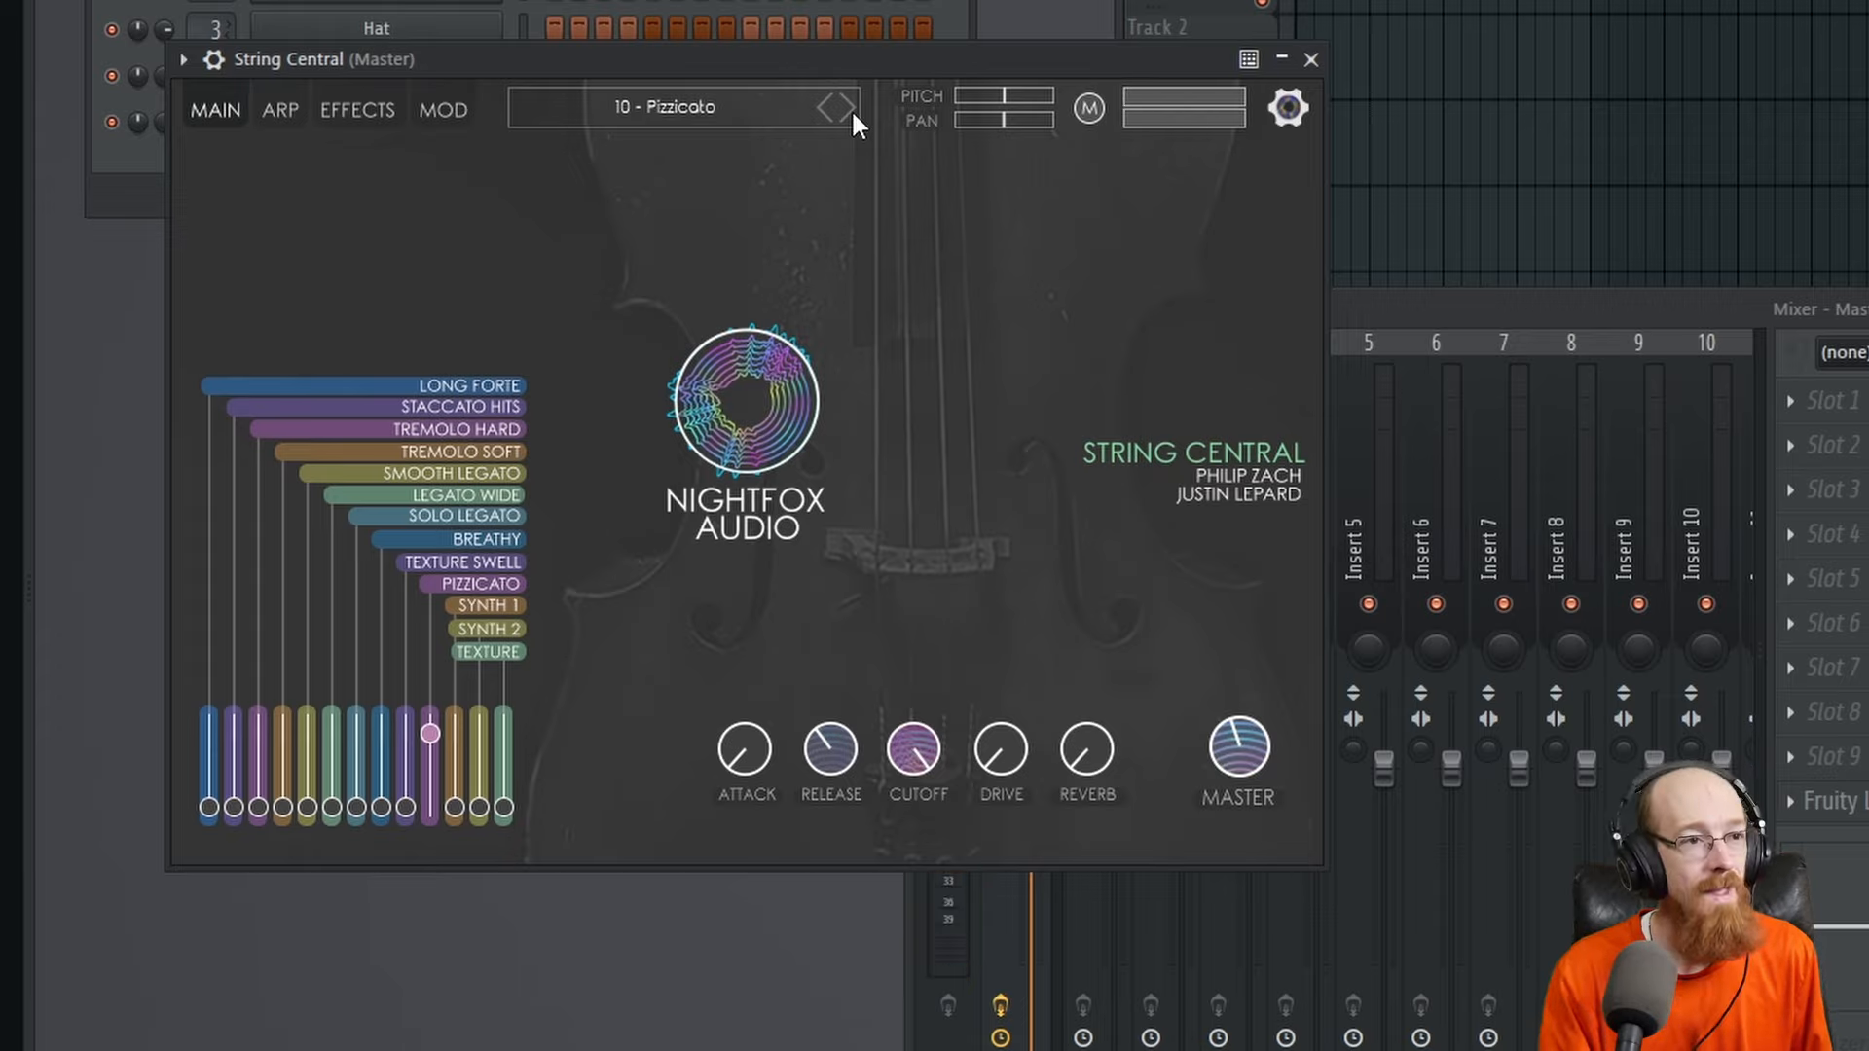
{"action": "left_click", "coordinate": [850, 108]}
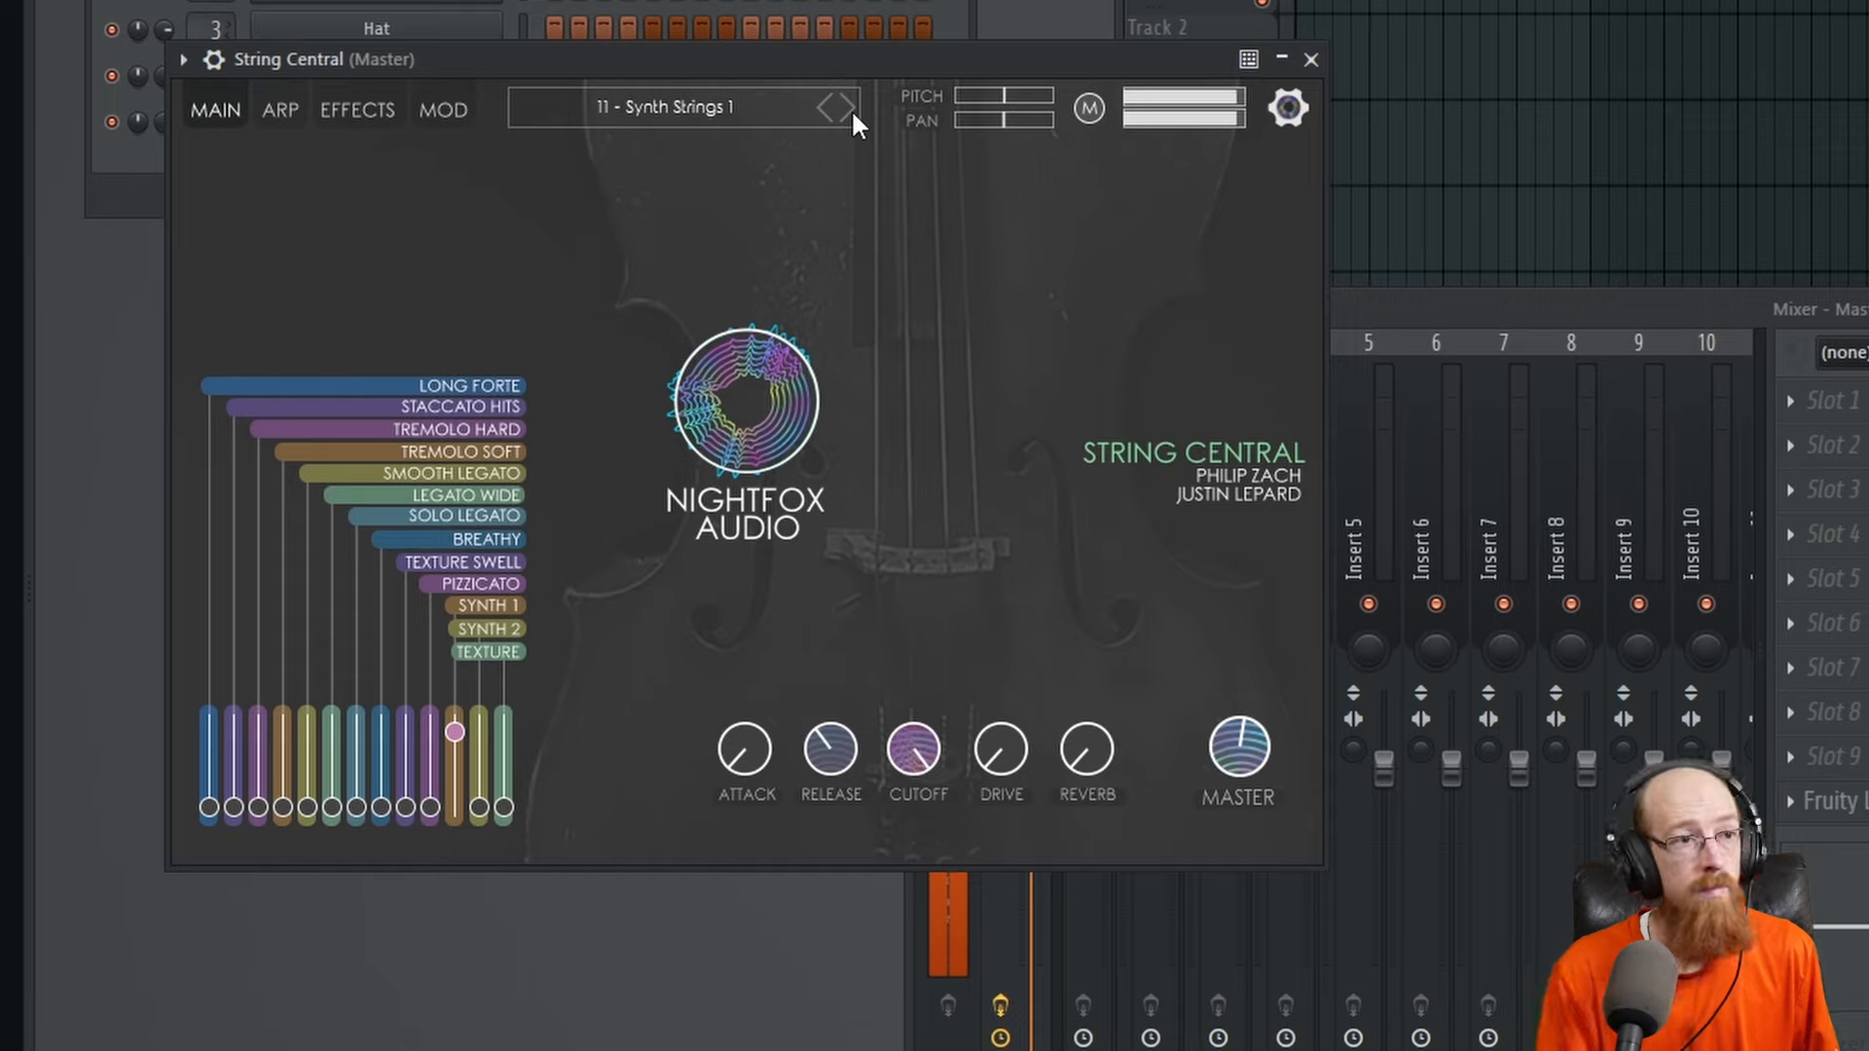
{"action": "left_click", "coordinate": [851, 108]}
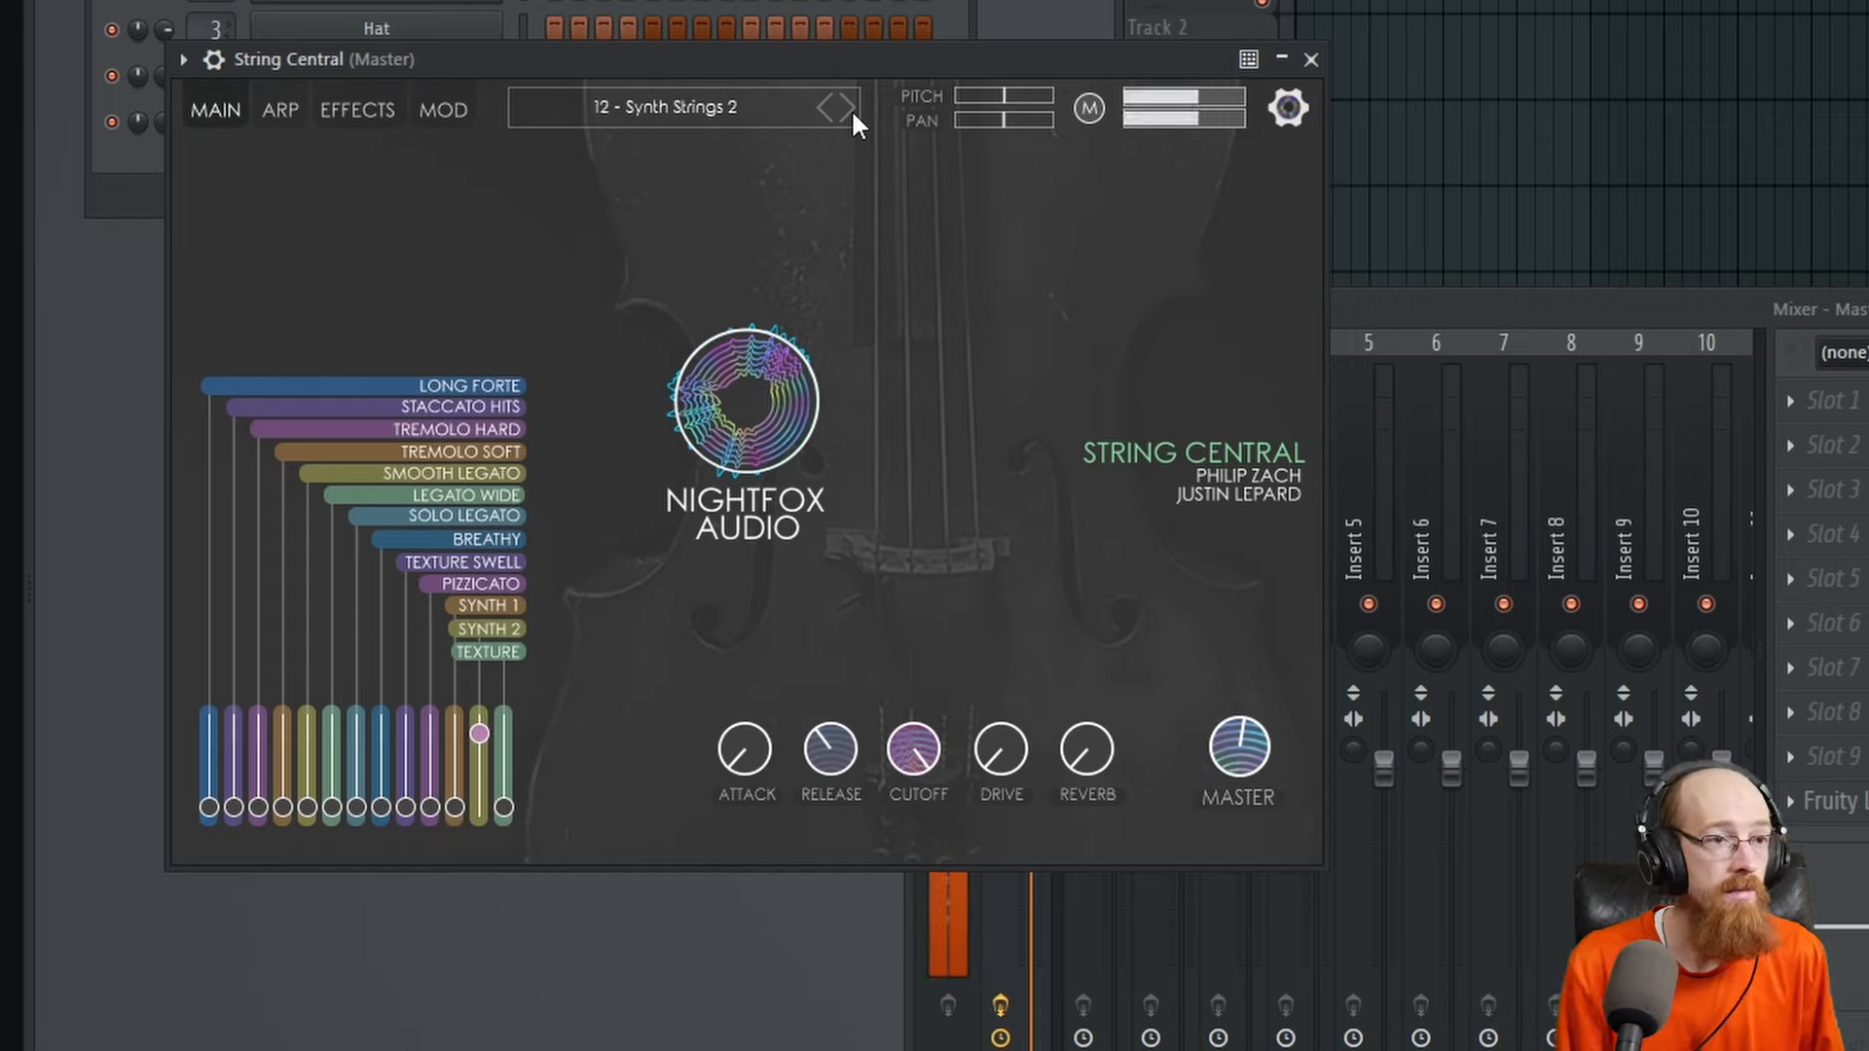
{"action": "left_click", "coordinate": [851, 108]}
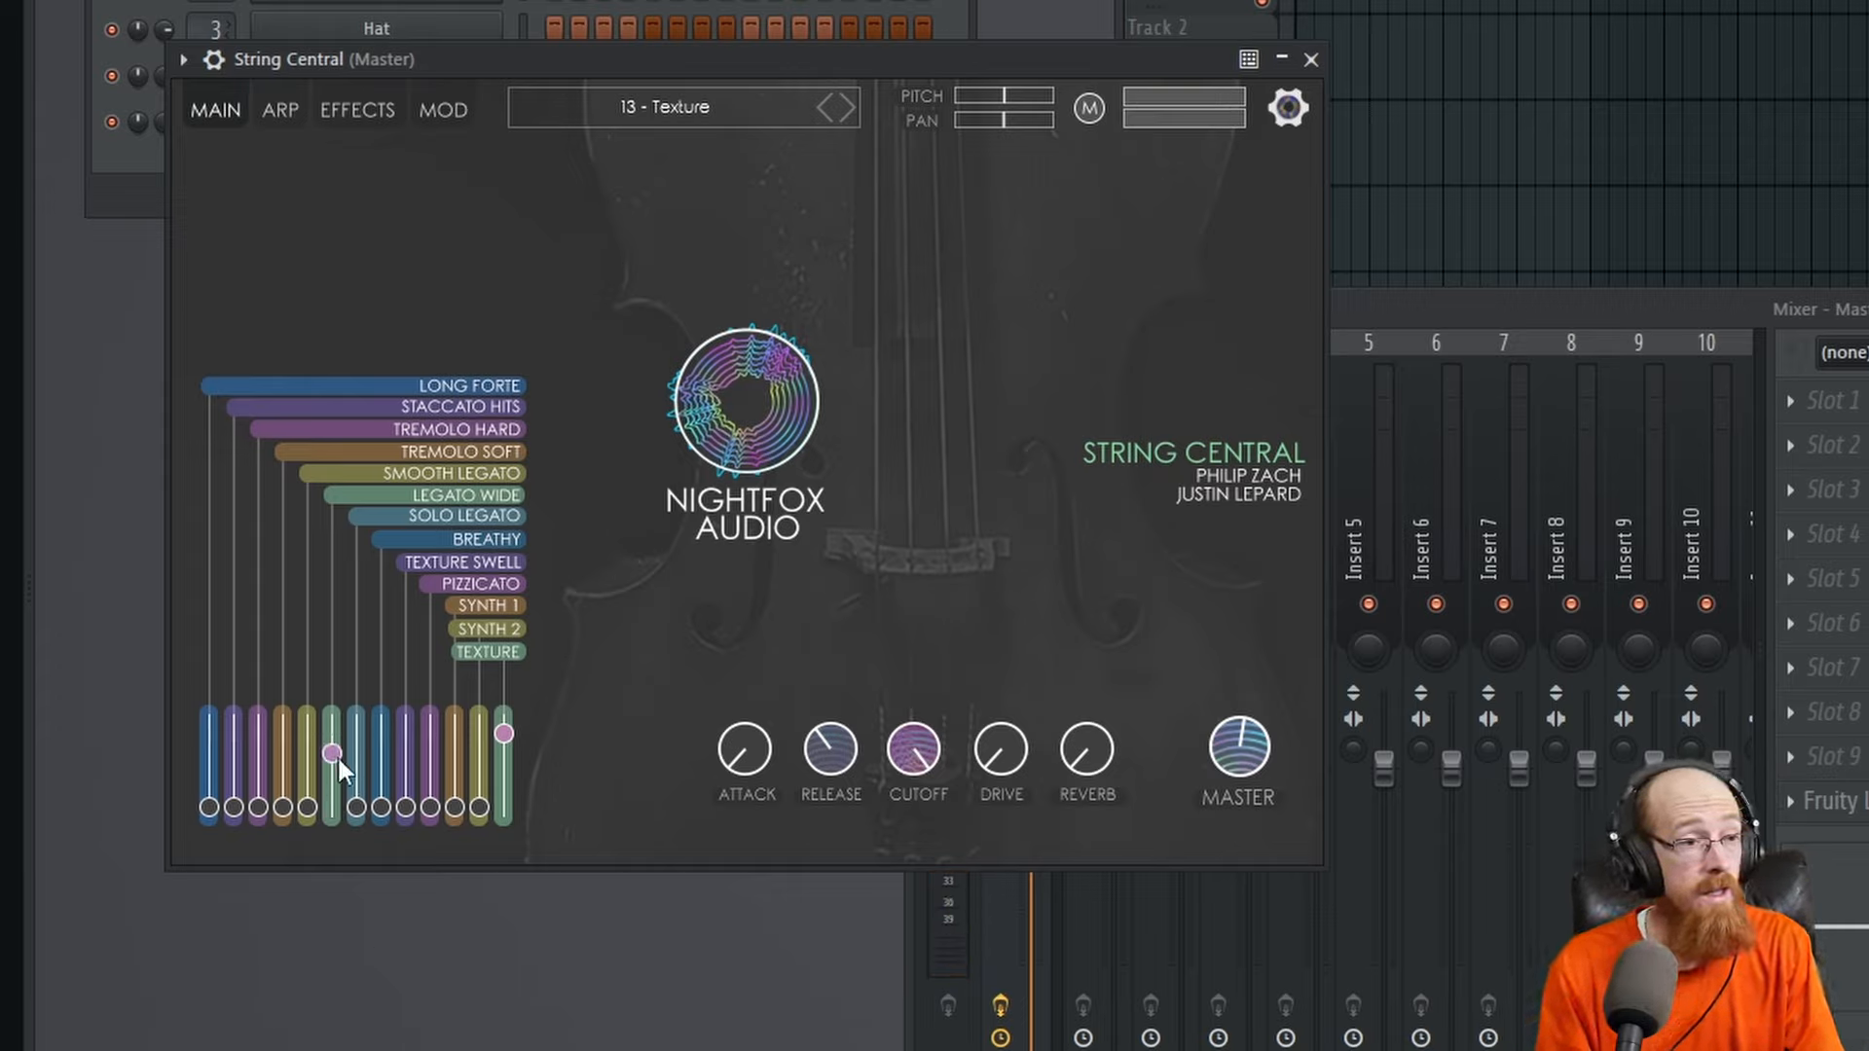
Examine the Long Forte layer's EQ and voice settings and close its settings
{"action": "left_click", "coordinate": [470, 391]}
{"action": "left_click", "coordinate": [1095, 331]}
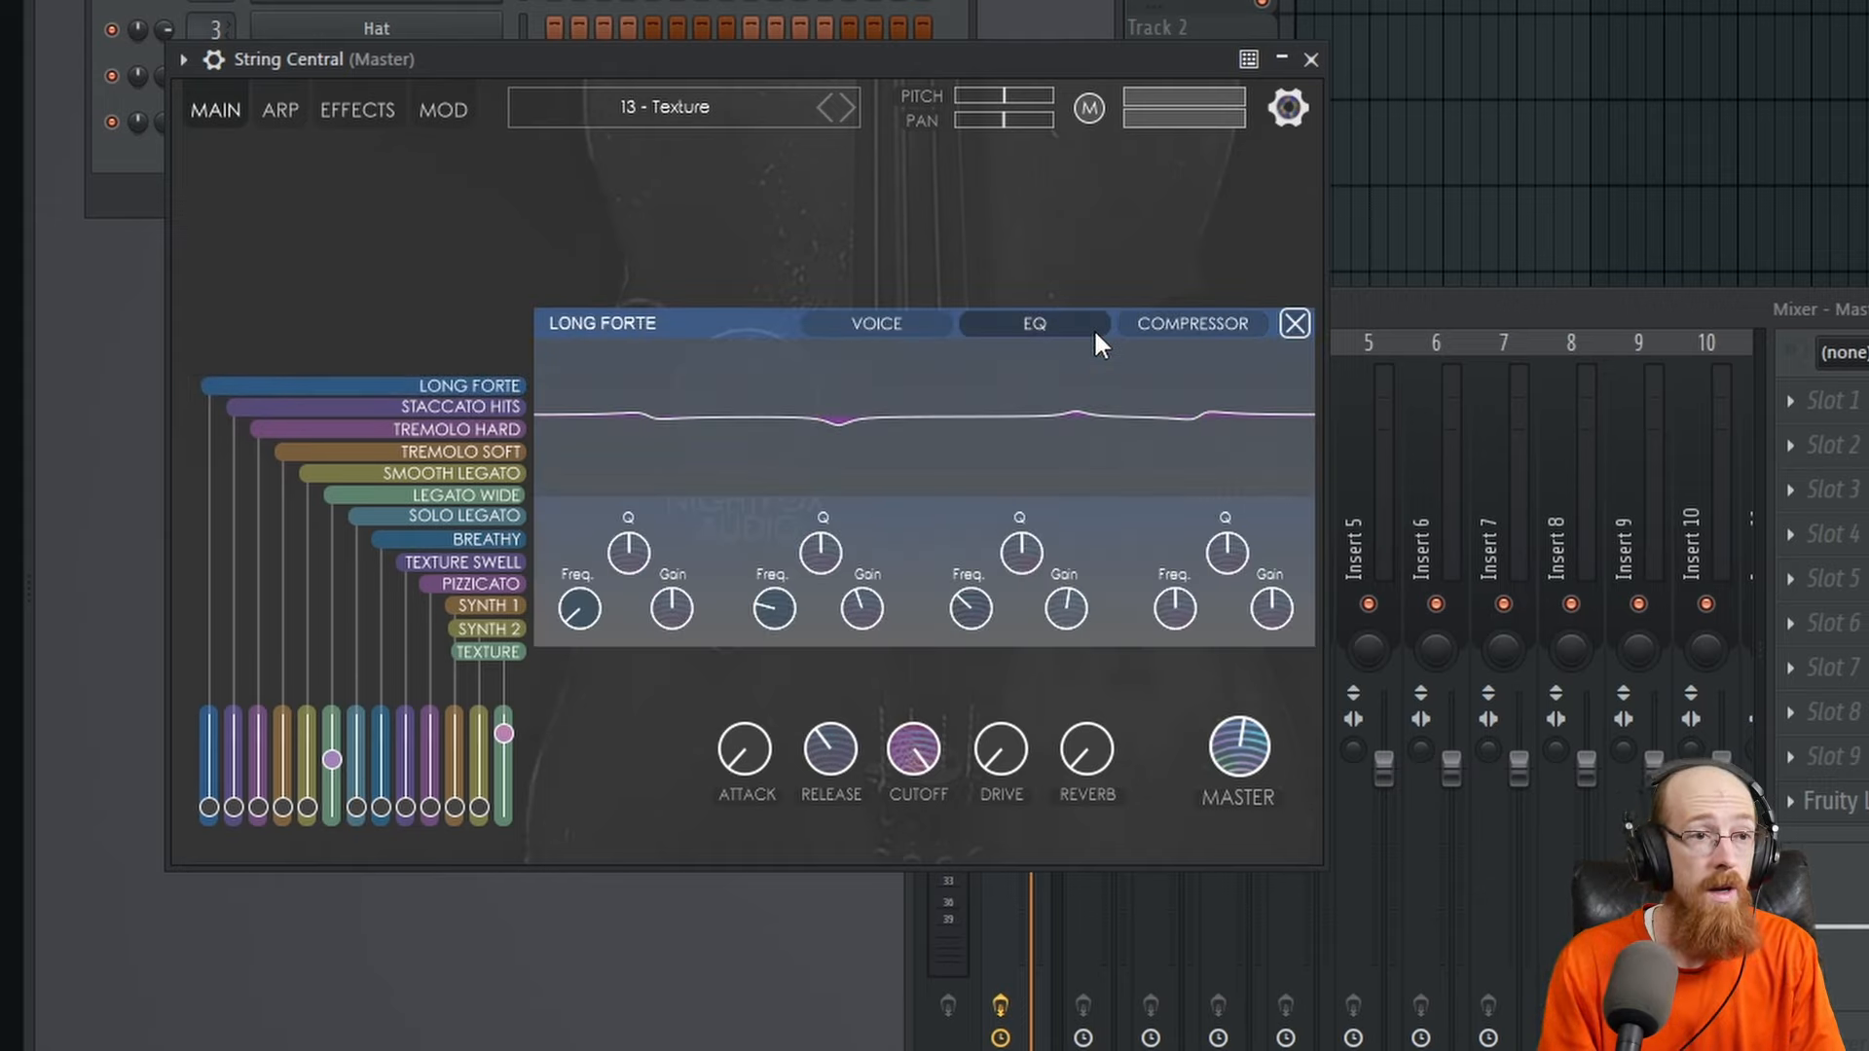
{"action": "left_click", "coordinate": [861, 336]}
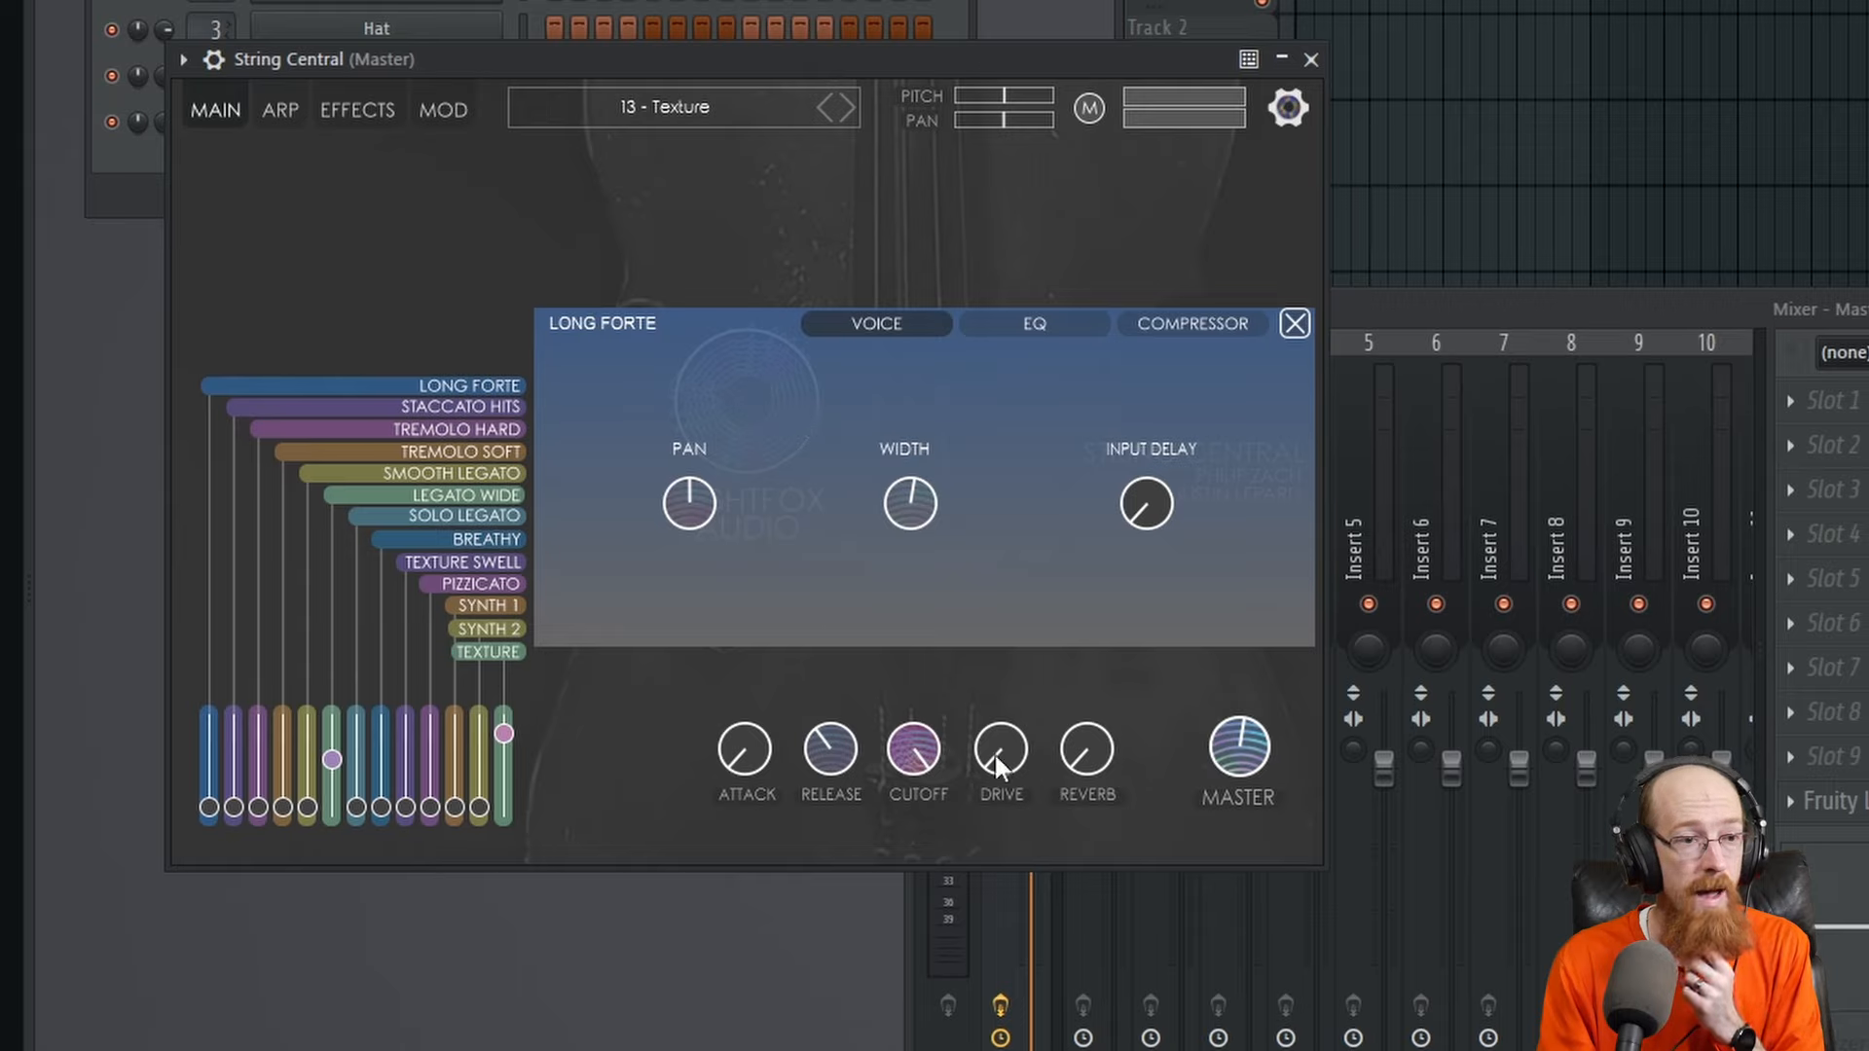
{"action": "left_click", "coordinate": [1292, 323]}
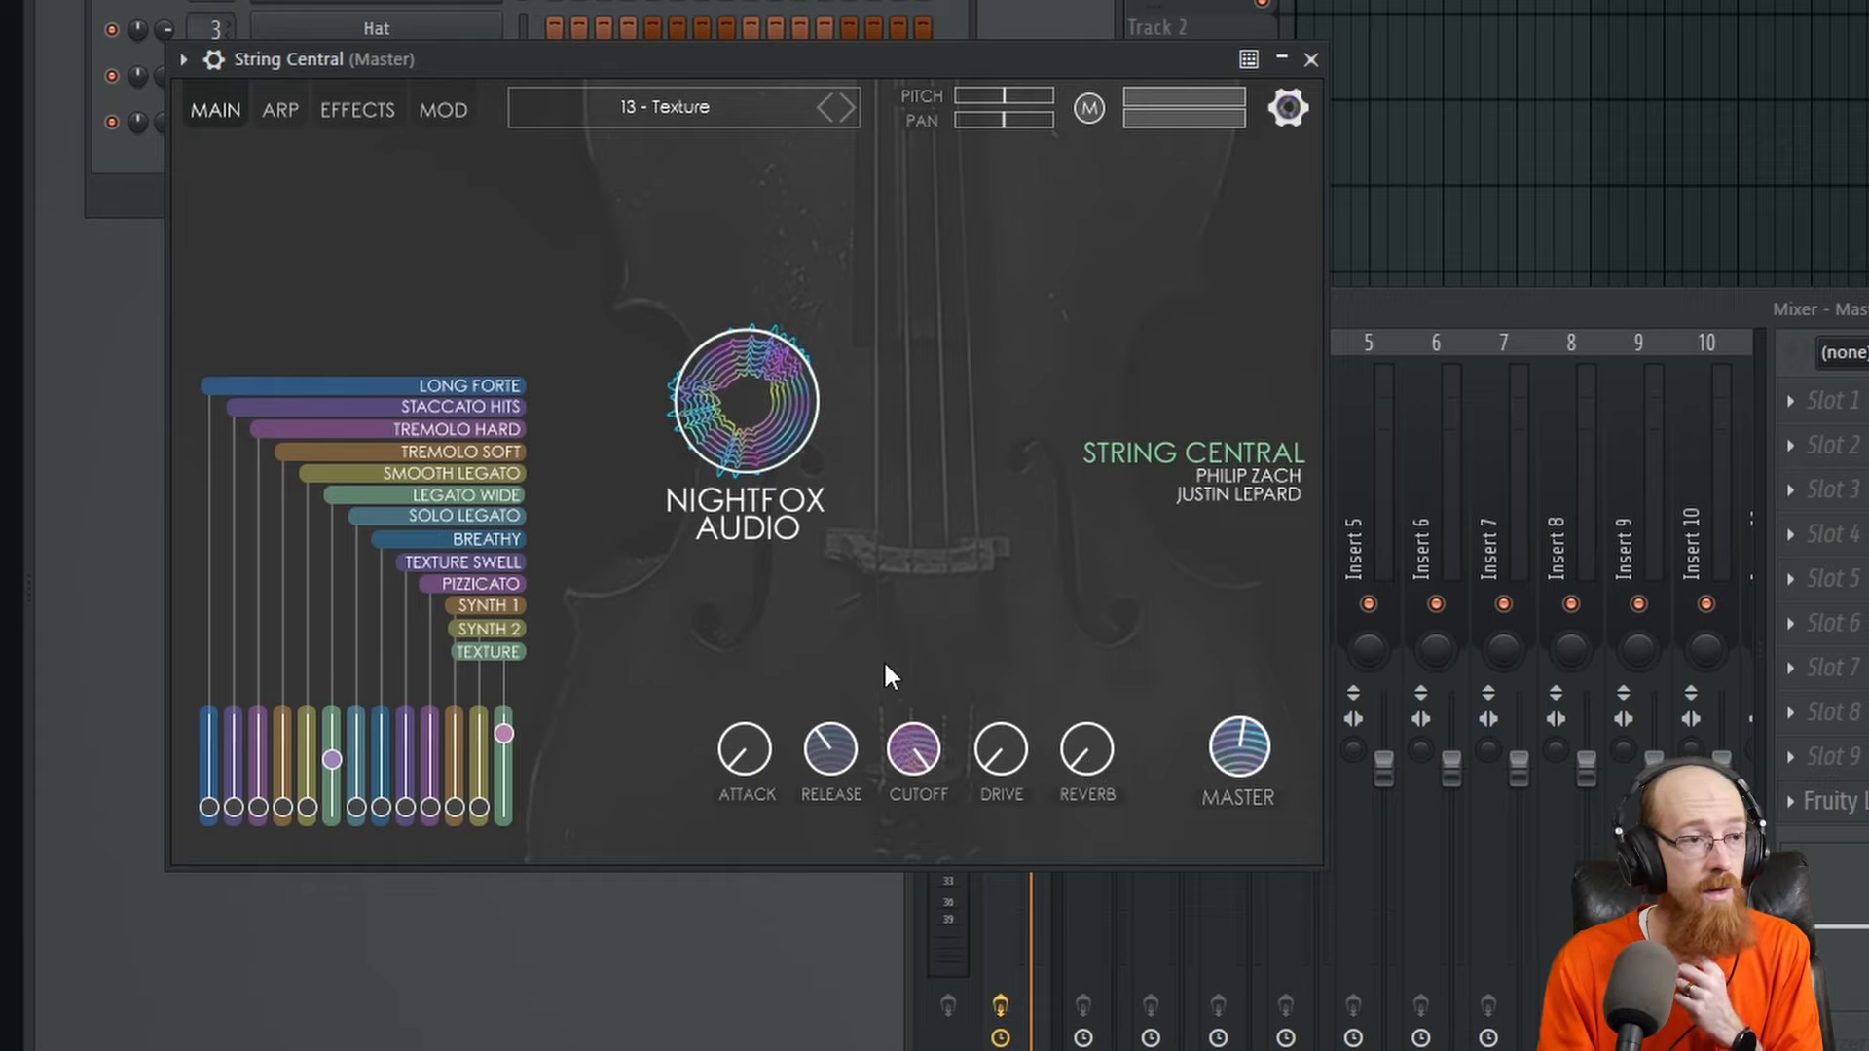
Examine the arpeggiator's pattern builder and the list of effects available for Effect 1
{"action": "left_click", "coordinate": [278, 109]}
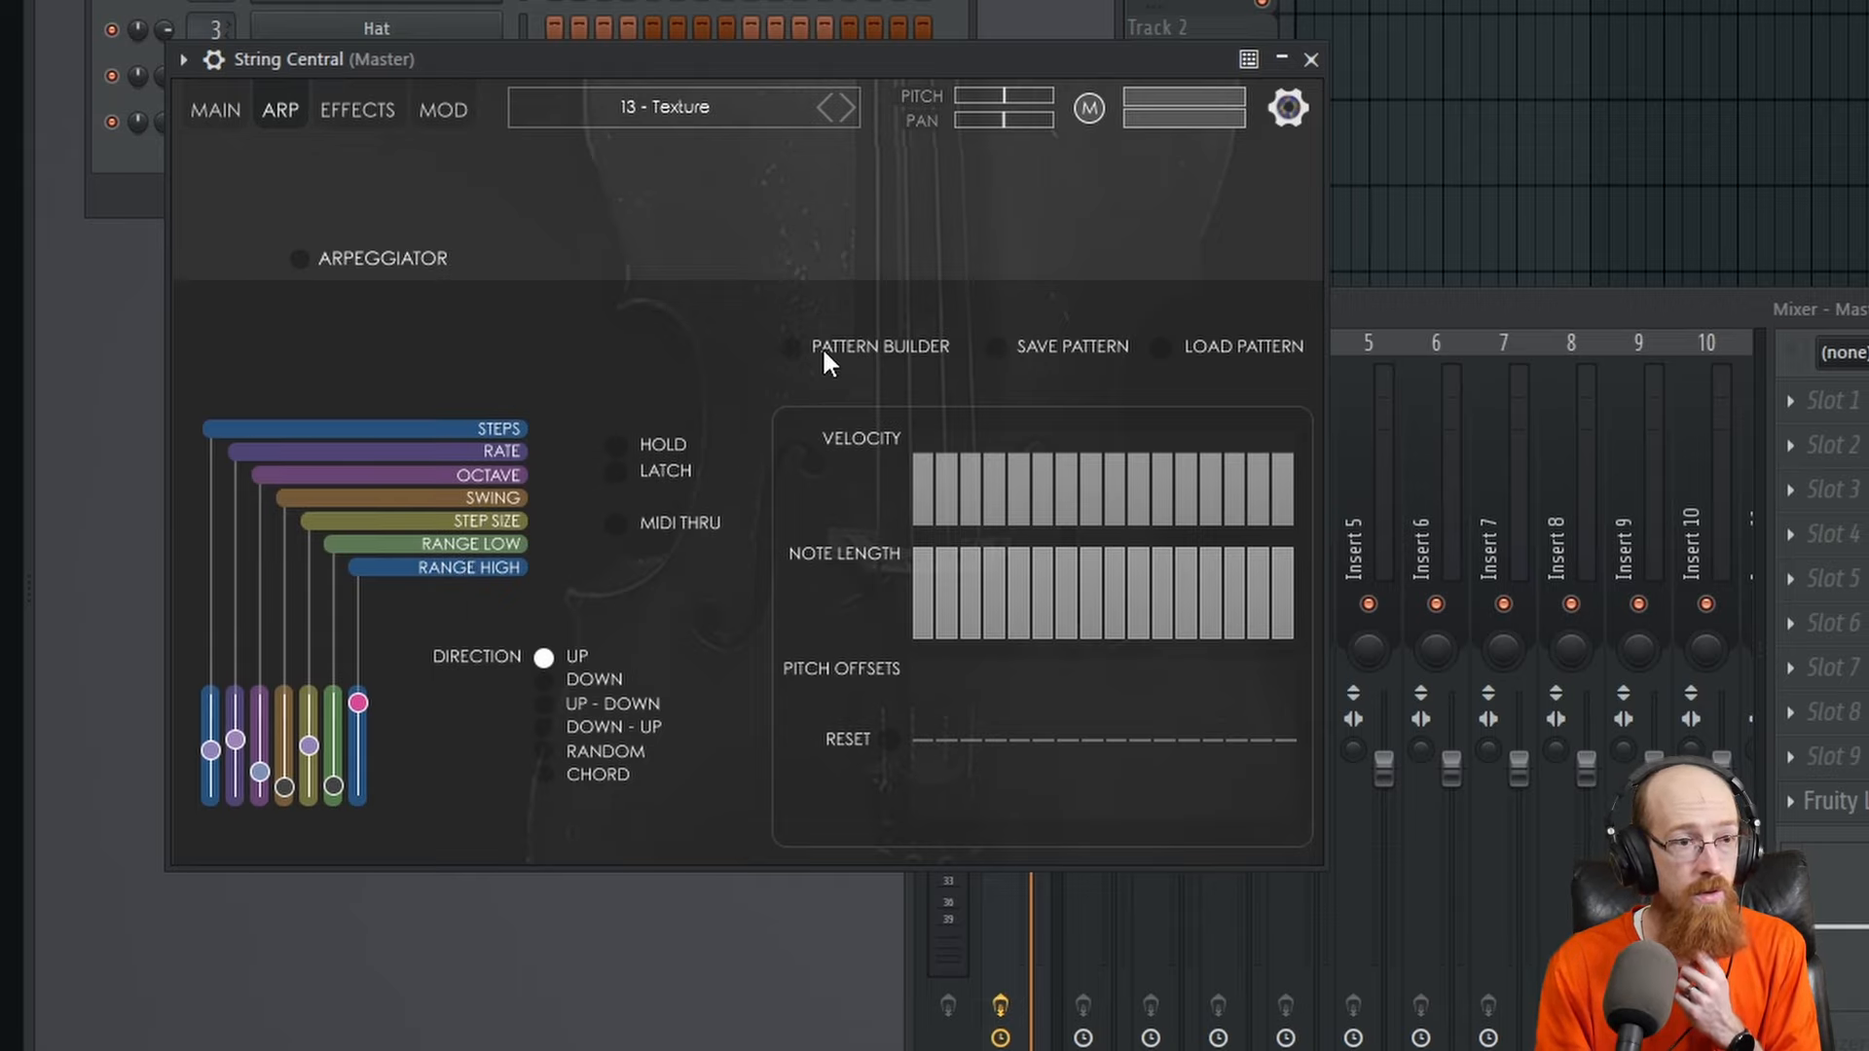
{"action": "left_click", "coordinate": [788, 347]}
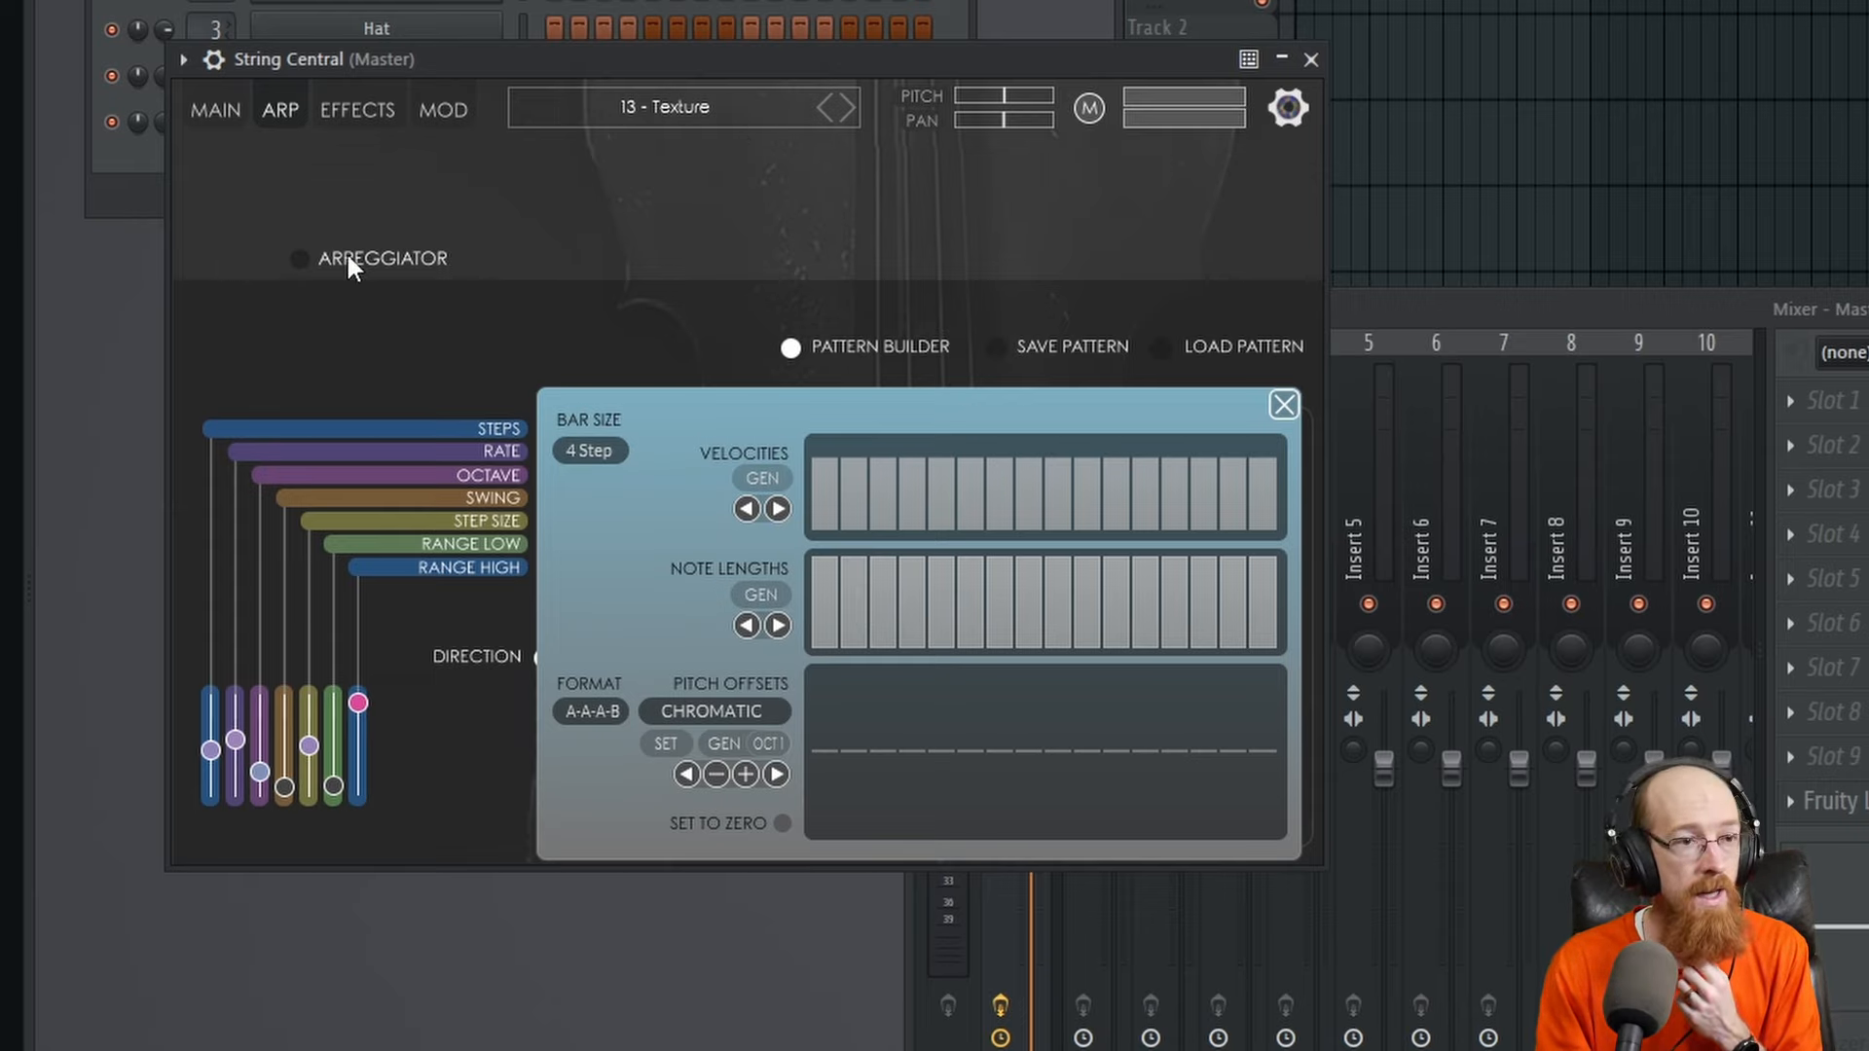
{"action": "left_click", "coordinate": [352, 112]}
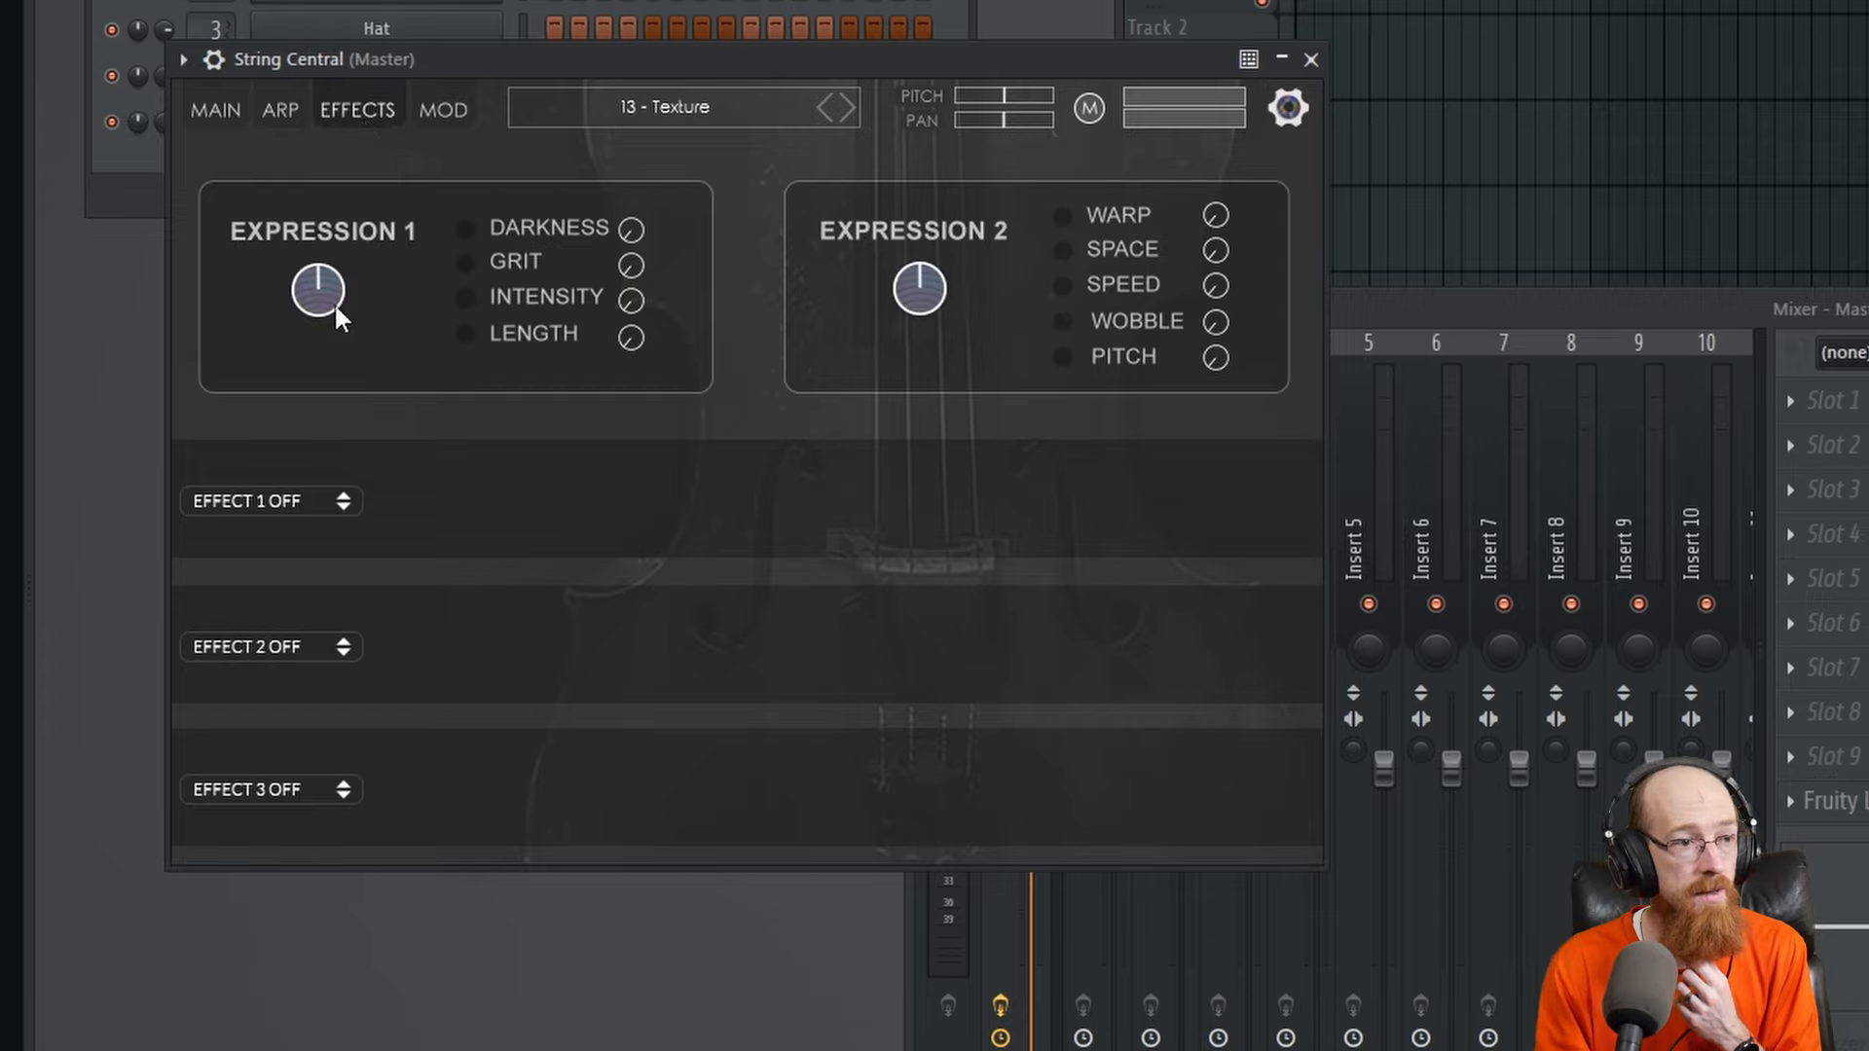
{"action": "left_click", "coordinate": [266, 500]}
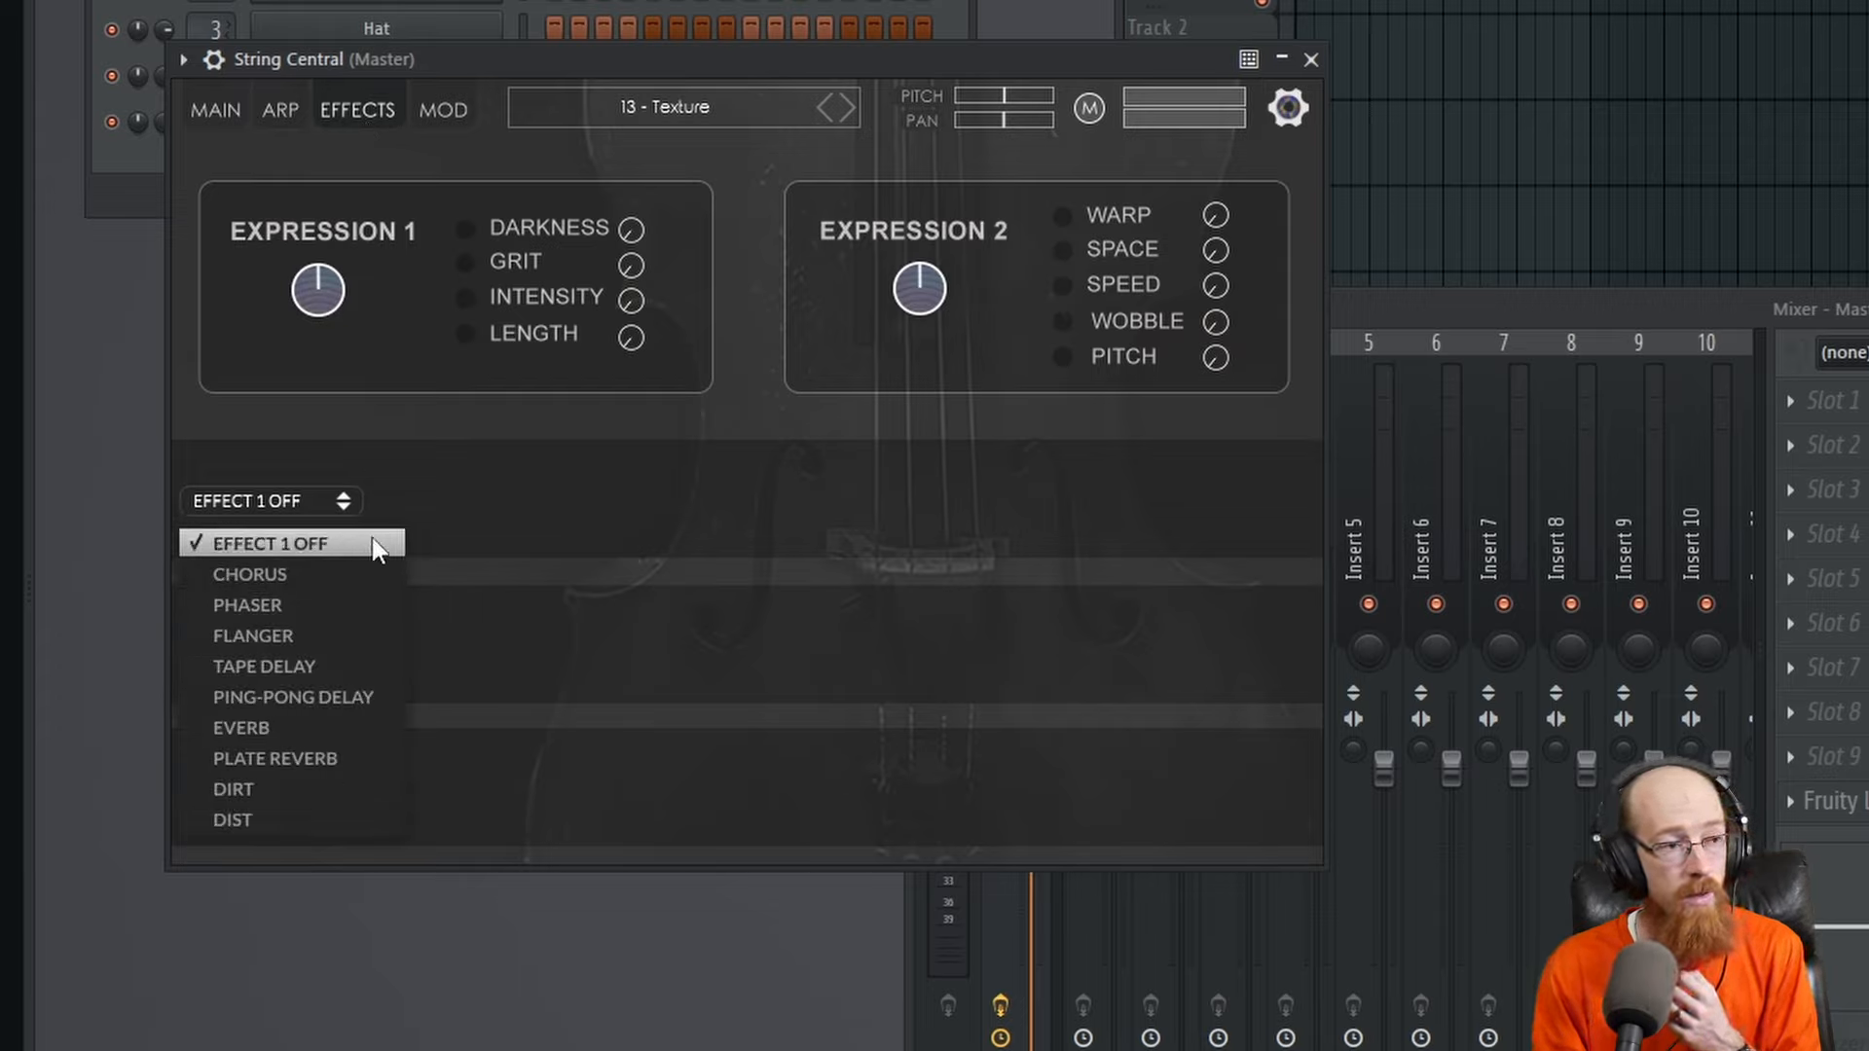
{"action": "left_click", "coordinate": [298, 500]}
Review the modulation page's LFO, glide and velocity curve controls, and revisit the arpeggiator settings
{"action": "left_click", "coordinate": [441, 105]}
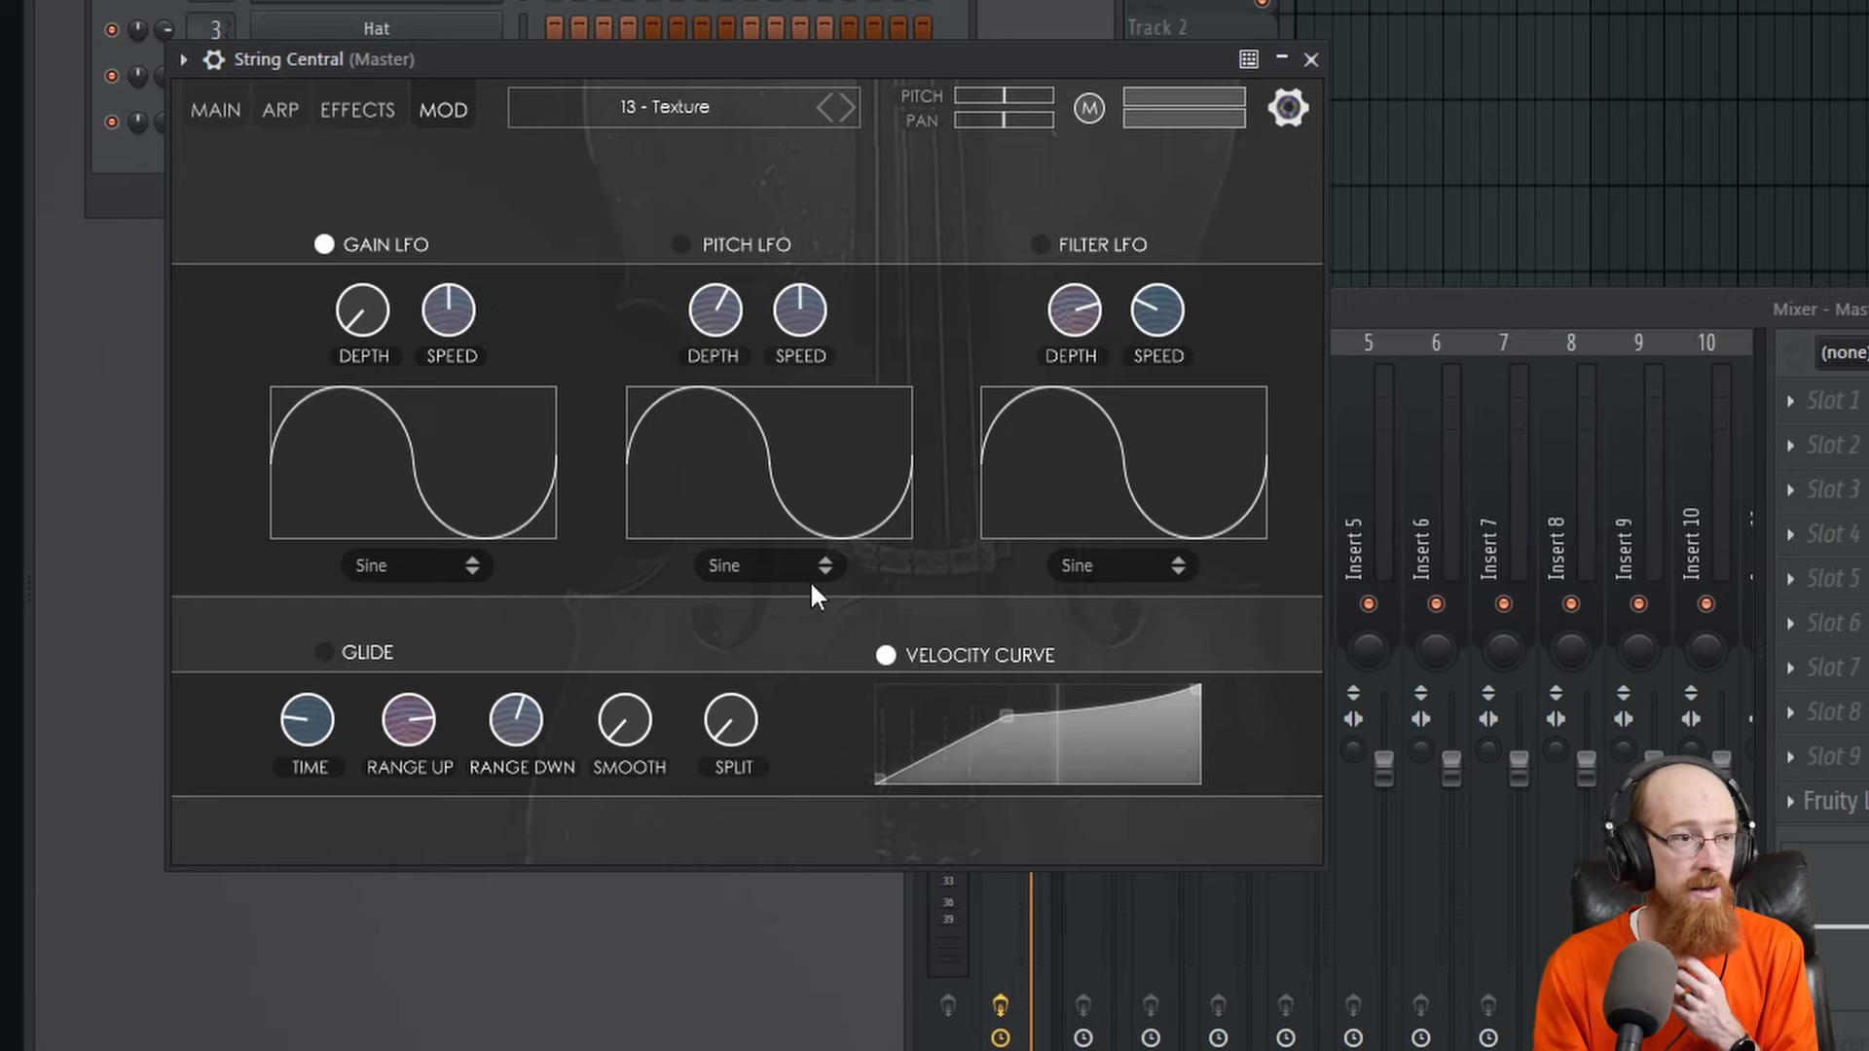
{"action": "left_click", "coordinate": [283, 119]}
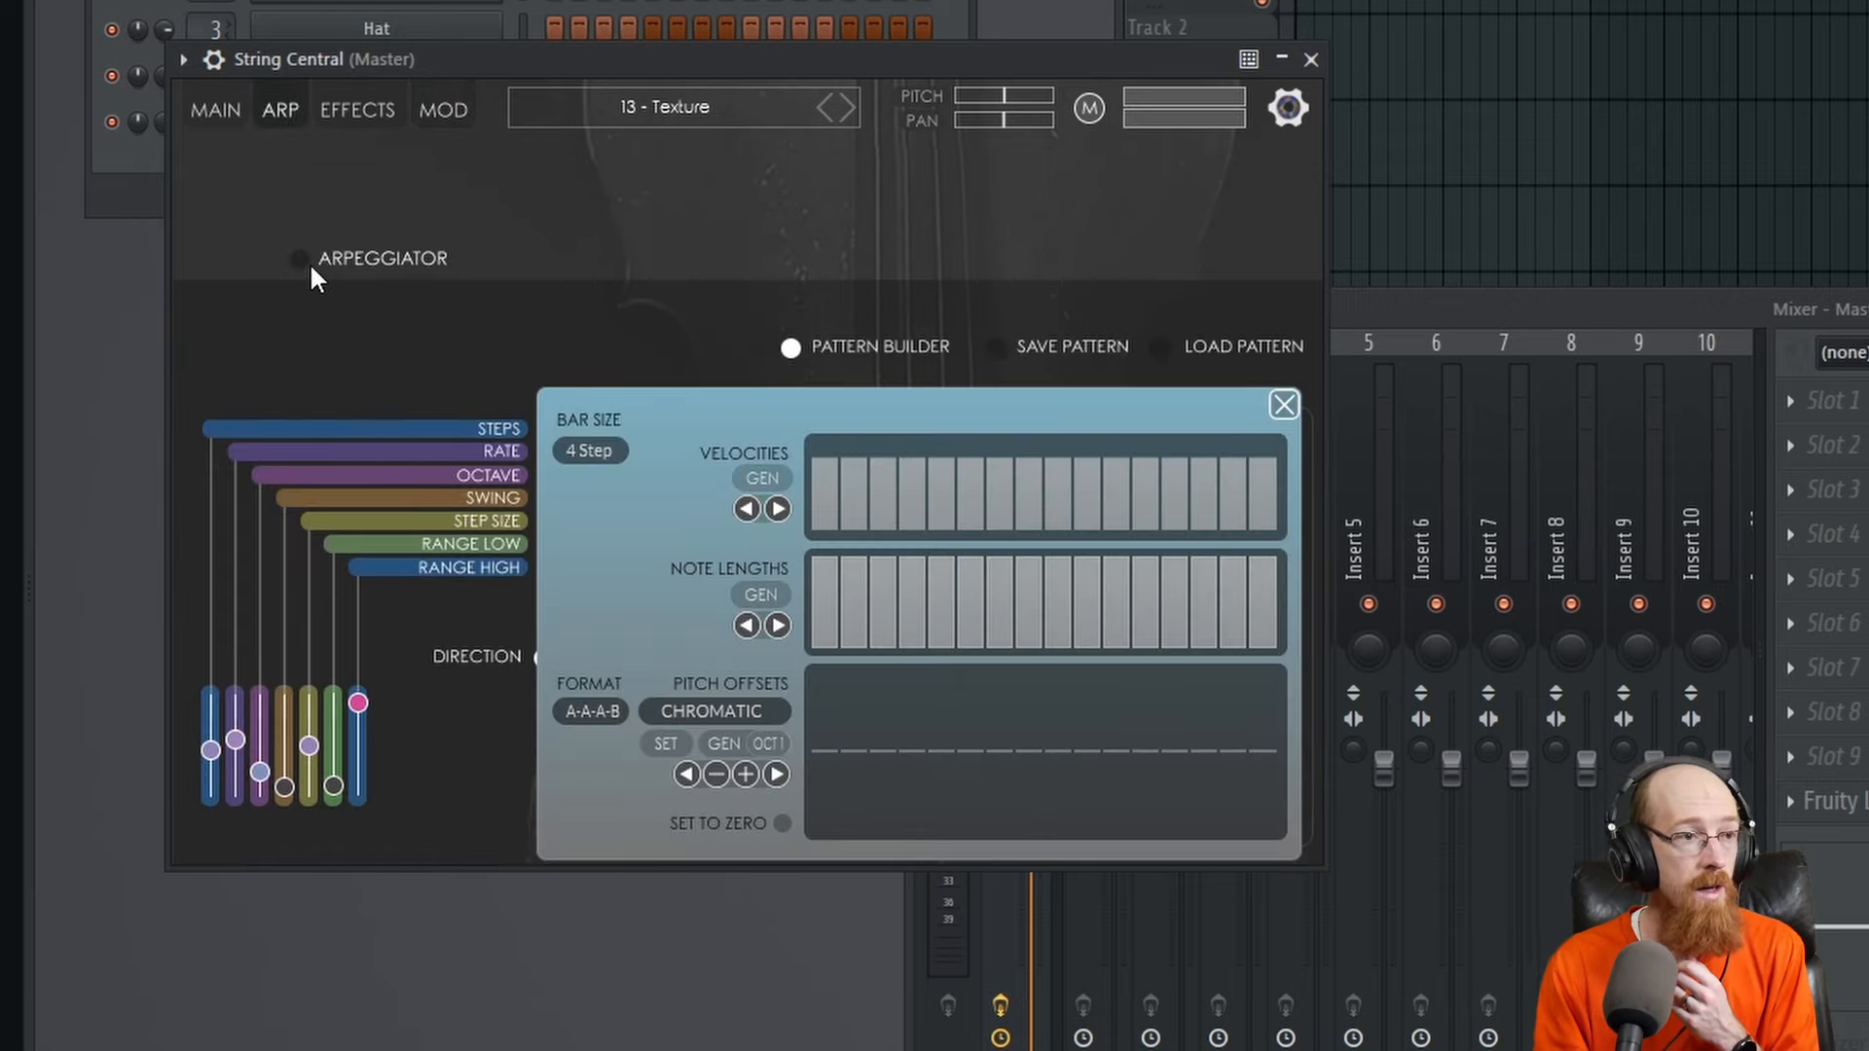
{"action": "left_click", "coordinate": [434, 113]}
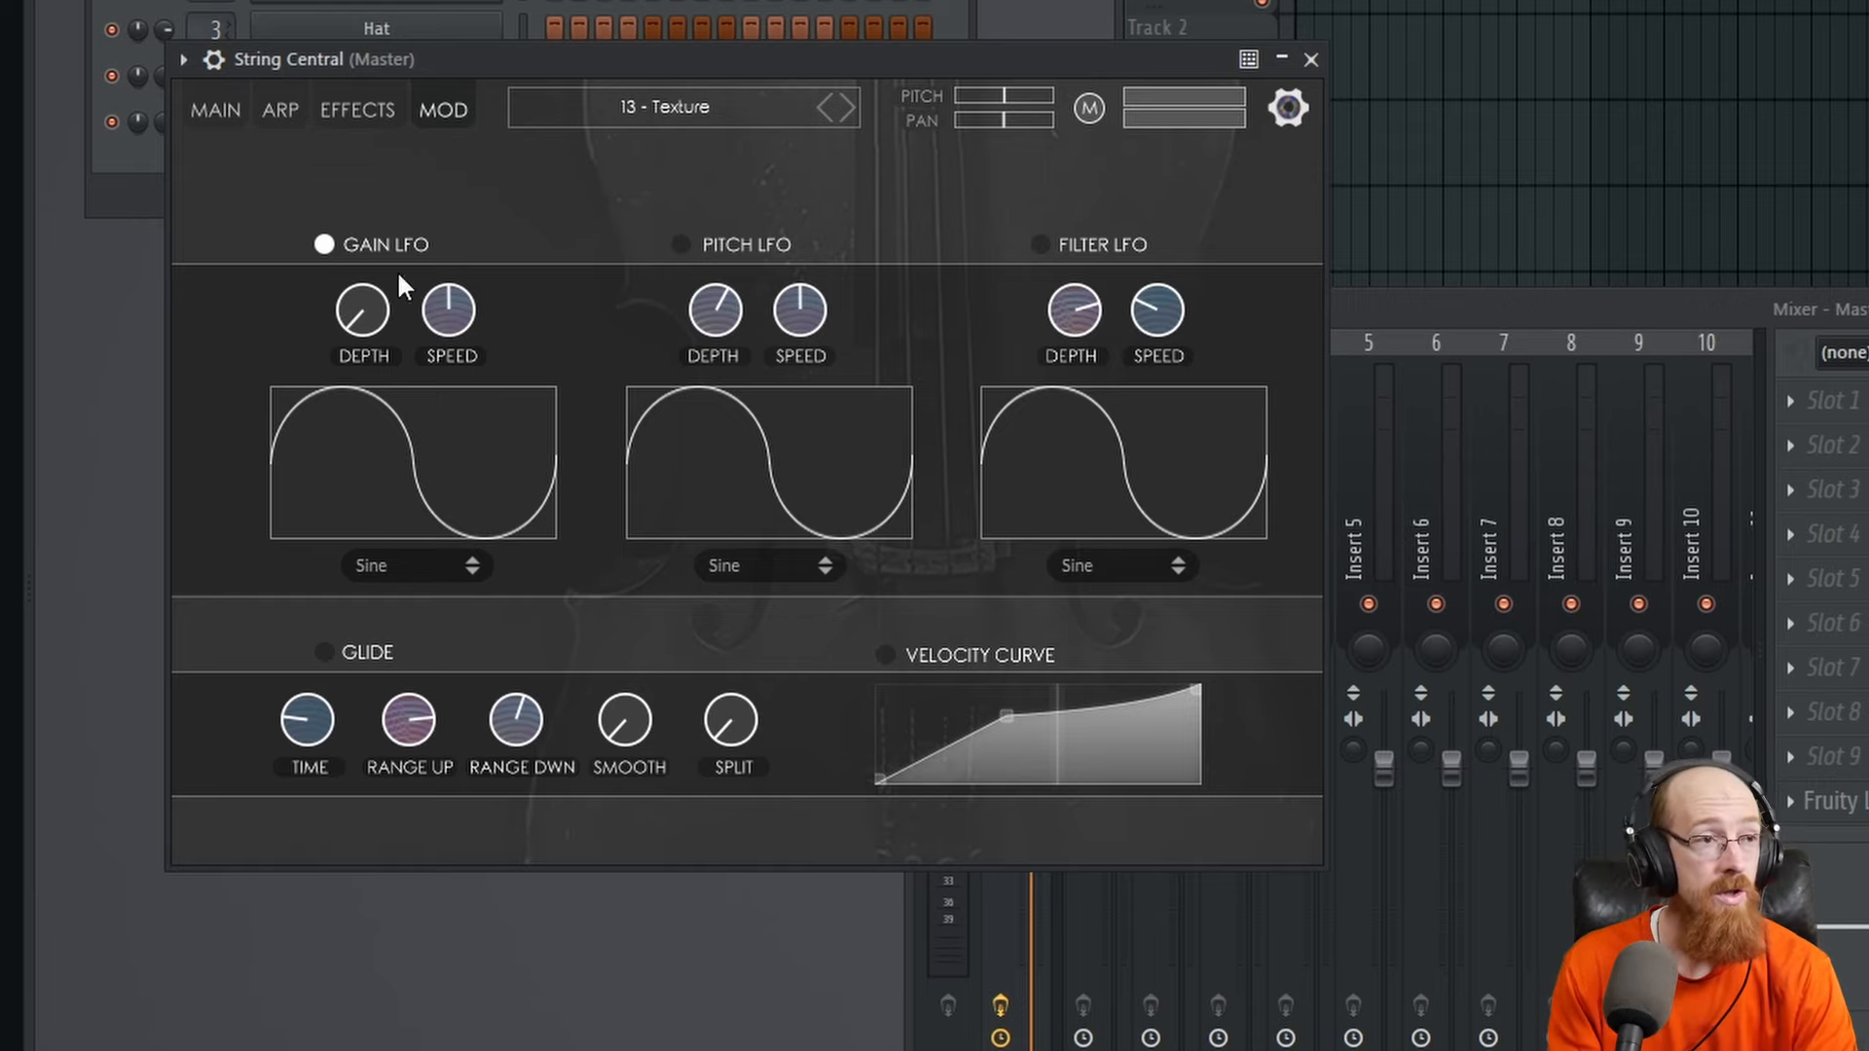
{"action": "left_click", "coordinate": [282, 110]}
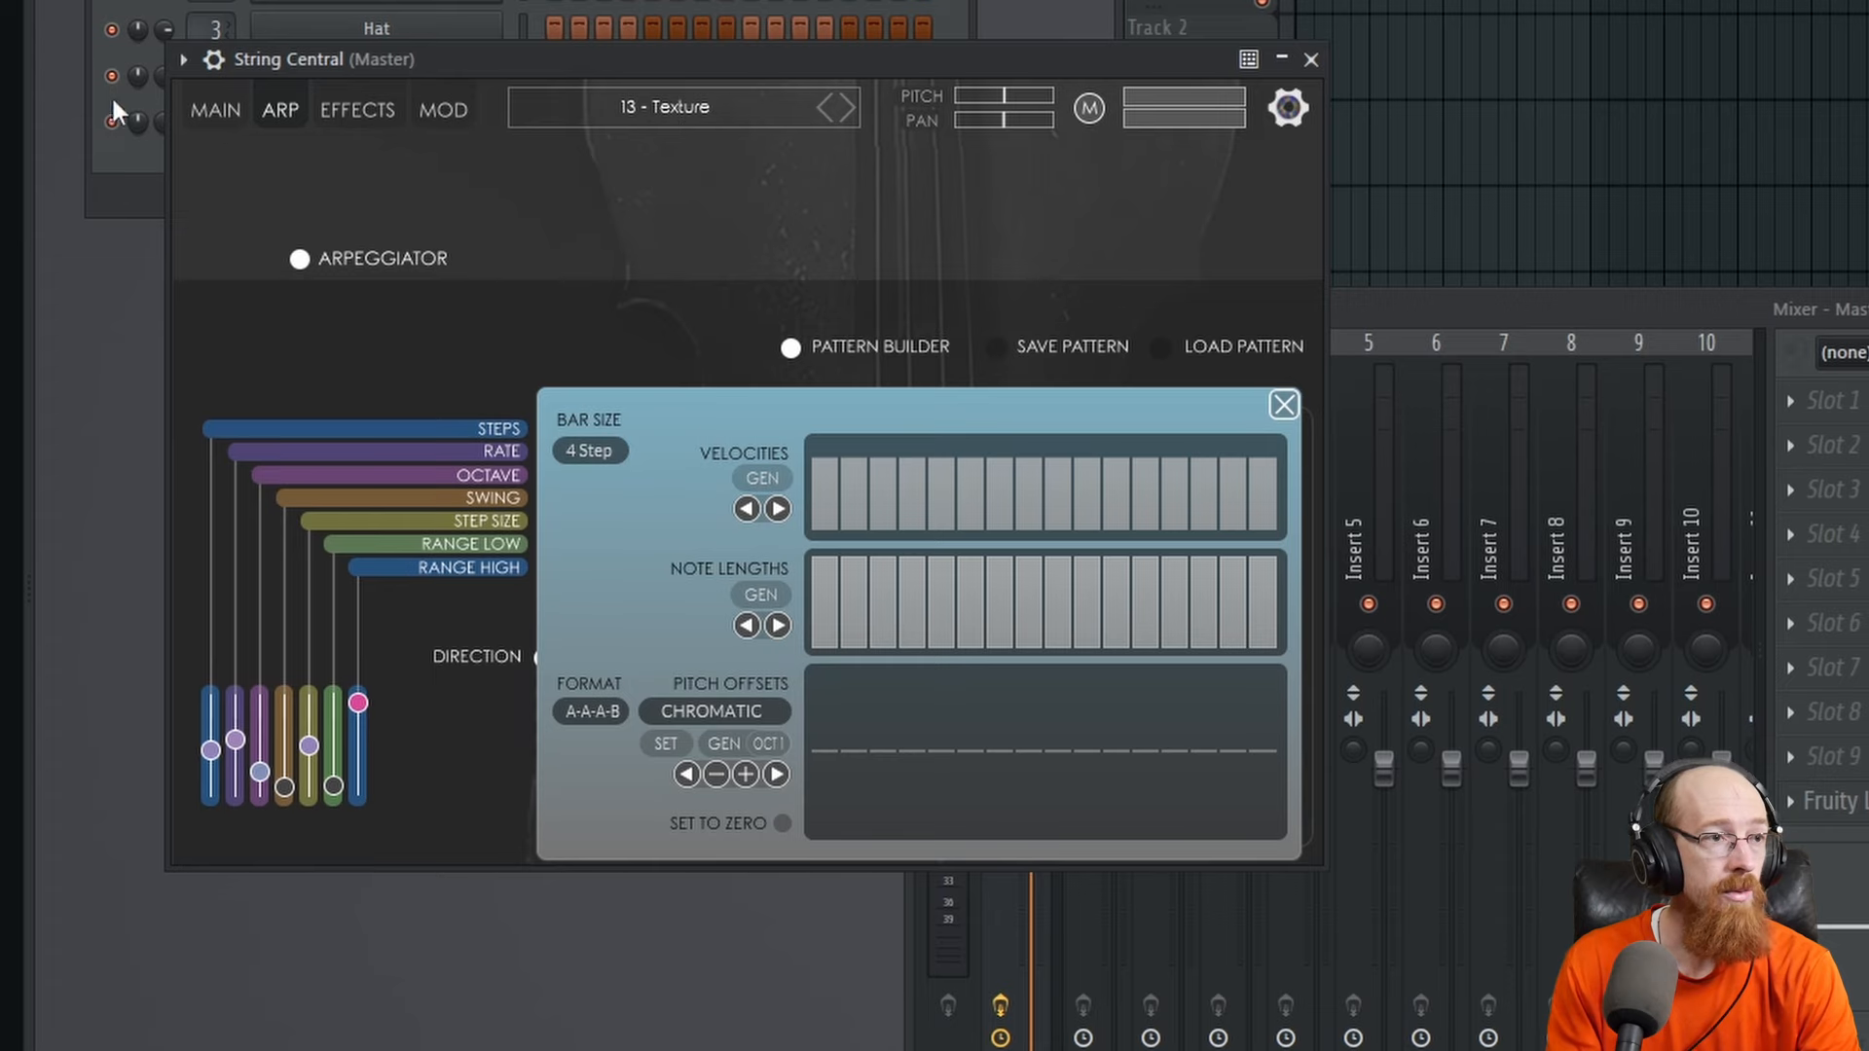
Return to the main page and look through the preset library's Arpeggios category
{"action": "left_click", "coordinate": [218, 112]}
{"action": "left_click", "coordinate": [724, 122]}
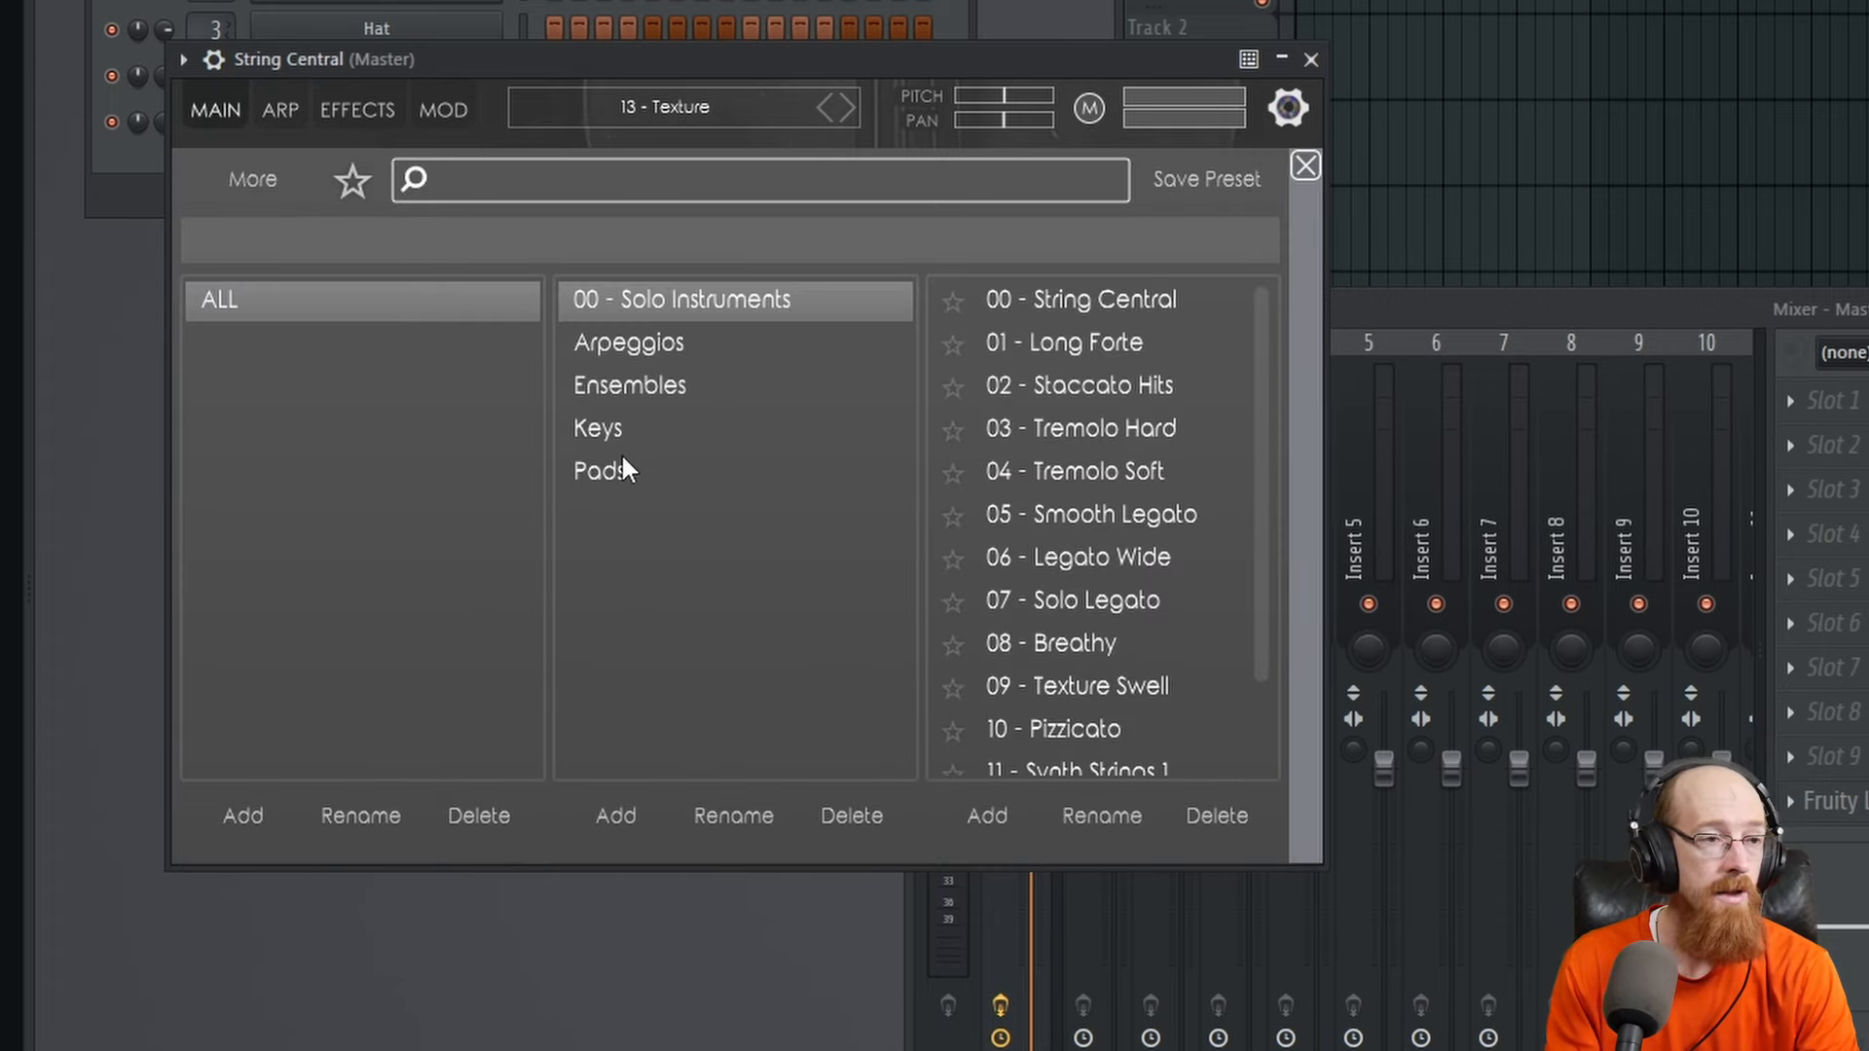
{"action": "left_click", "coordinate": [651, 353]}
{"action": "left_click", "coordinate": [654, 383]}
{"action": "left_click", "coordinate": [699, 349]}
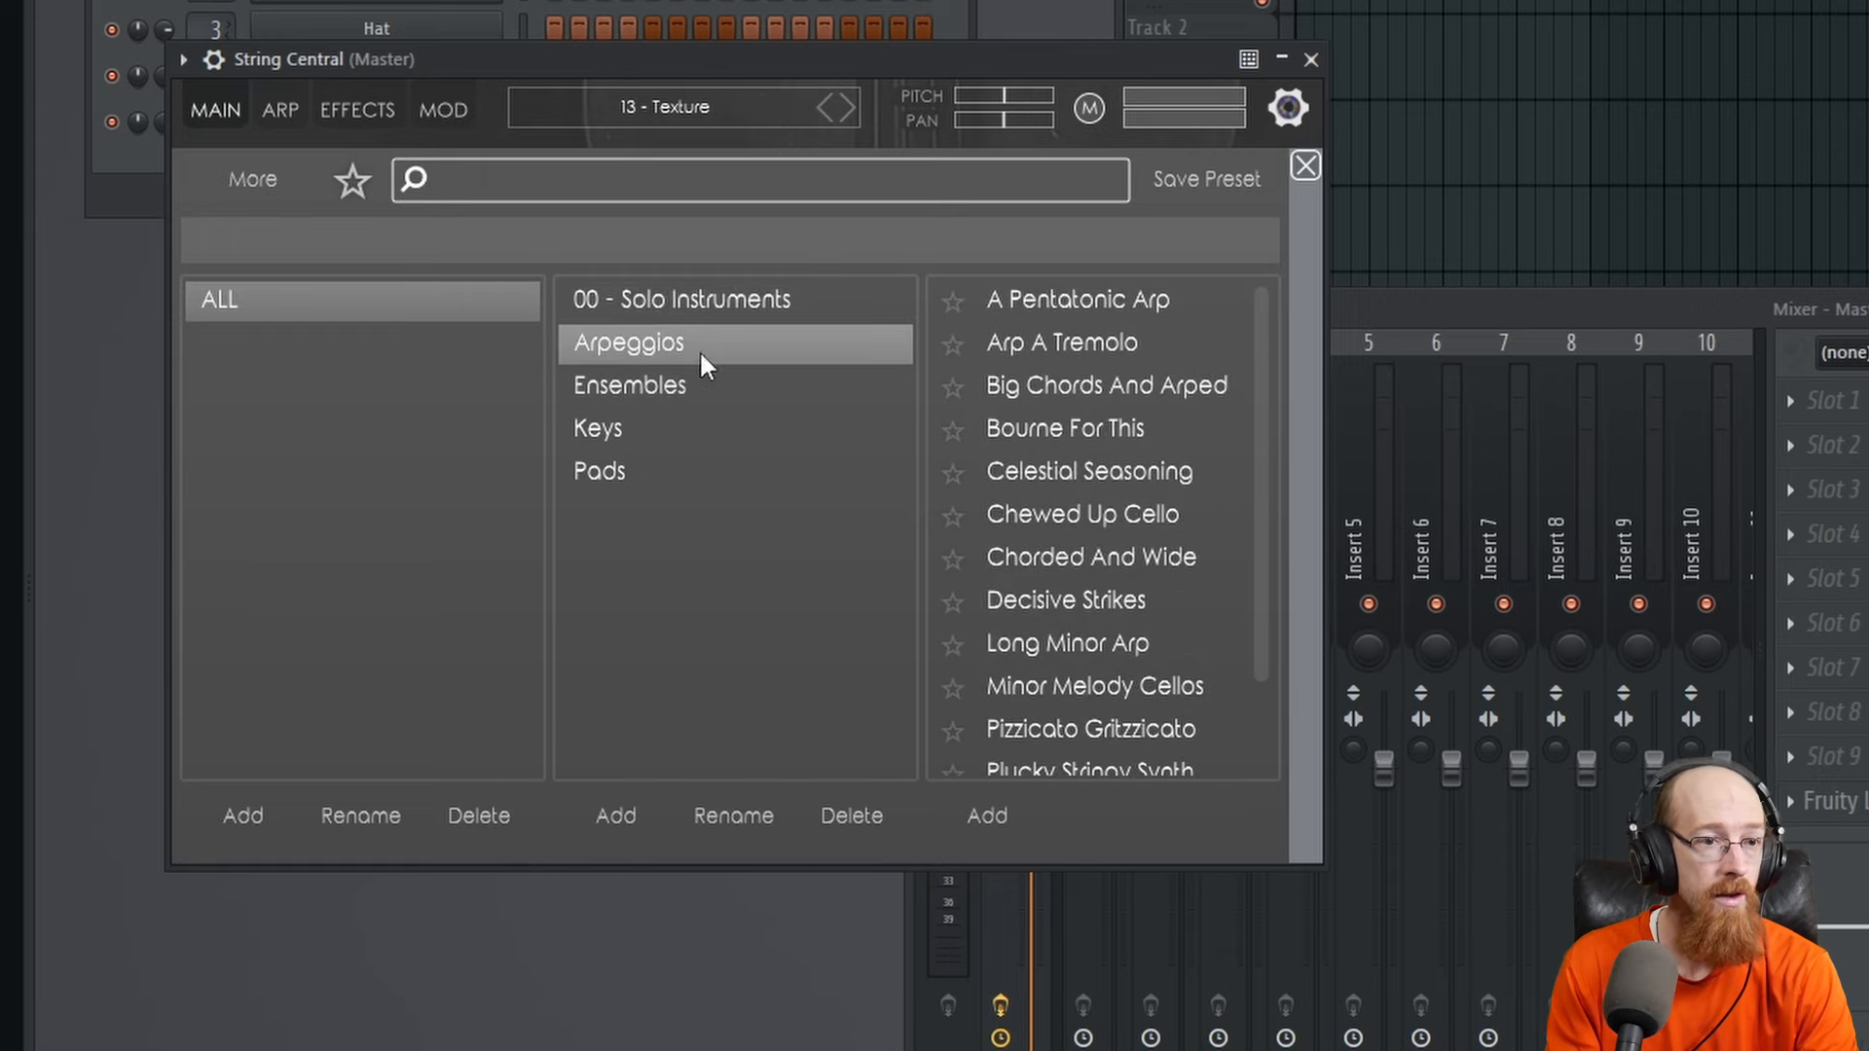
{"action": "scroll", "coordinate": [1016, 502], "scroll_direction": "down", "scroll_amount": 2}
{"action": "scroll", "coordinate": [1086, 580], "scroll_direction": "up", "scroll_amount": 2}
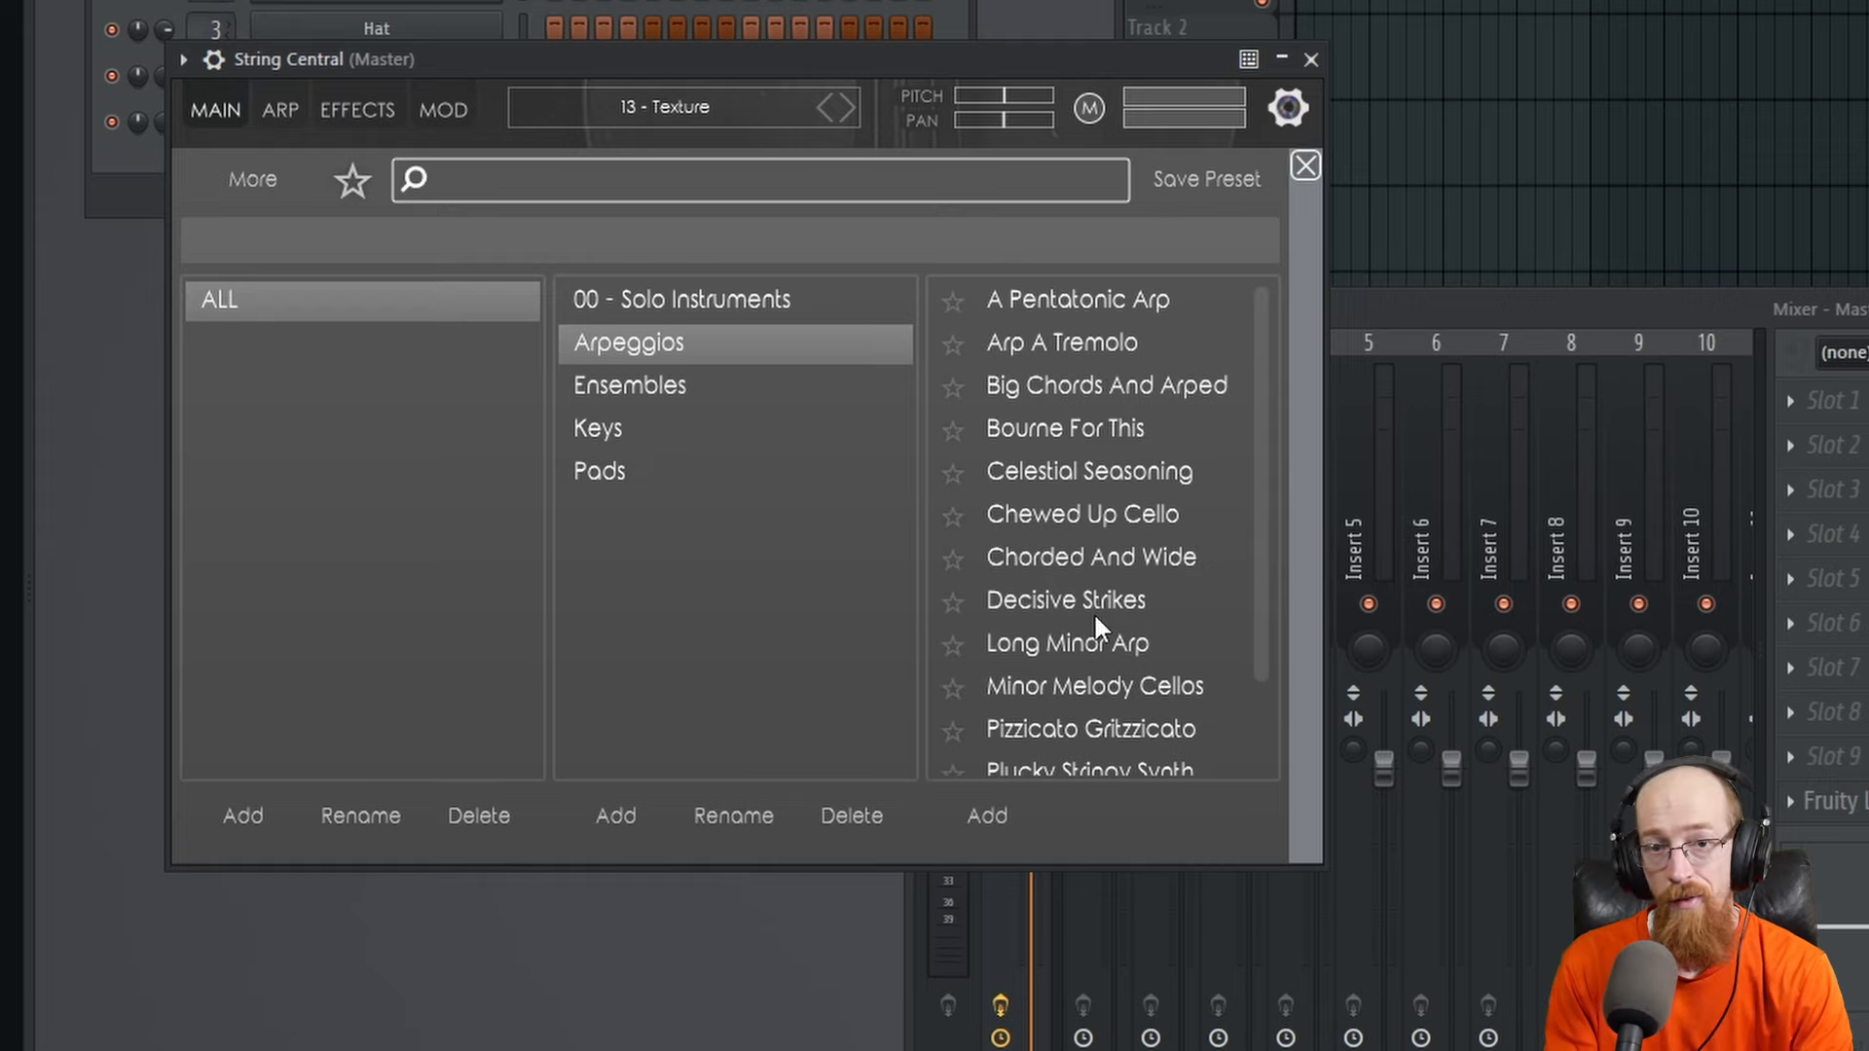
Audition the All The Movers and Attacks presets from the Ensembles category
{"action": "left_click", "coordinate": [609, 383]}
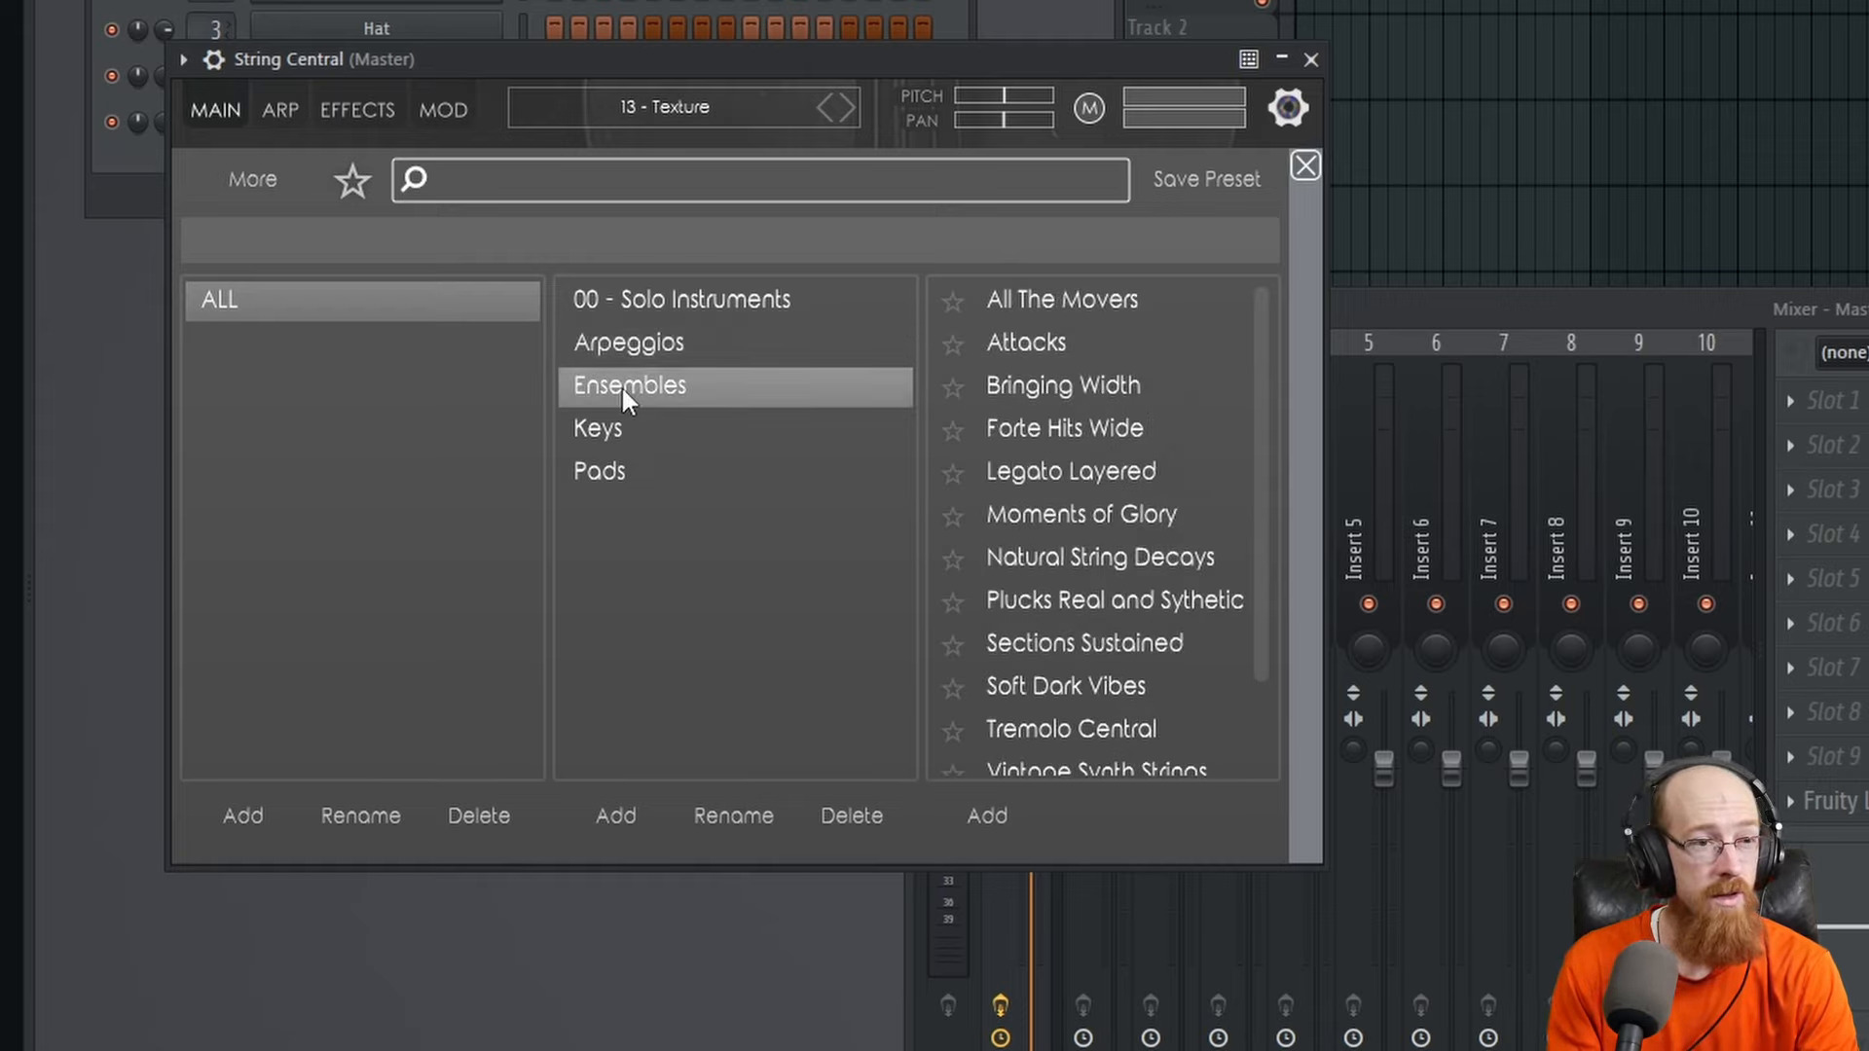
{"action": "left_click", "coordinate": [1067, 300]}
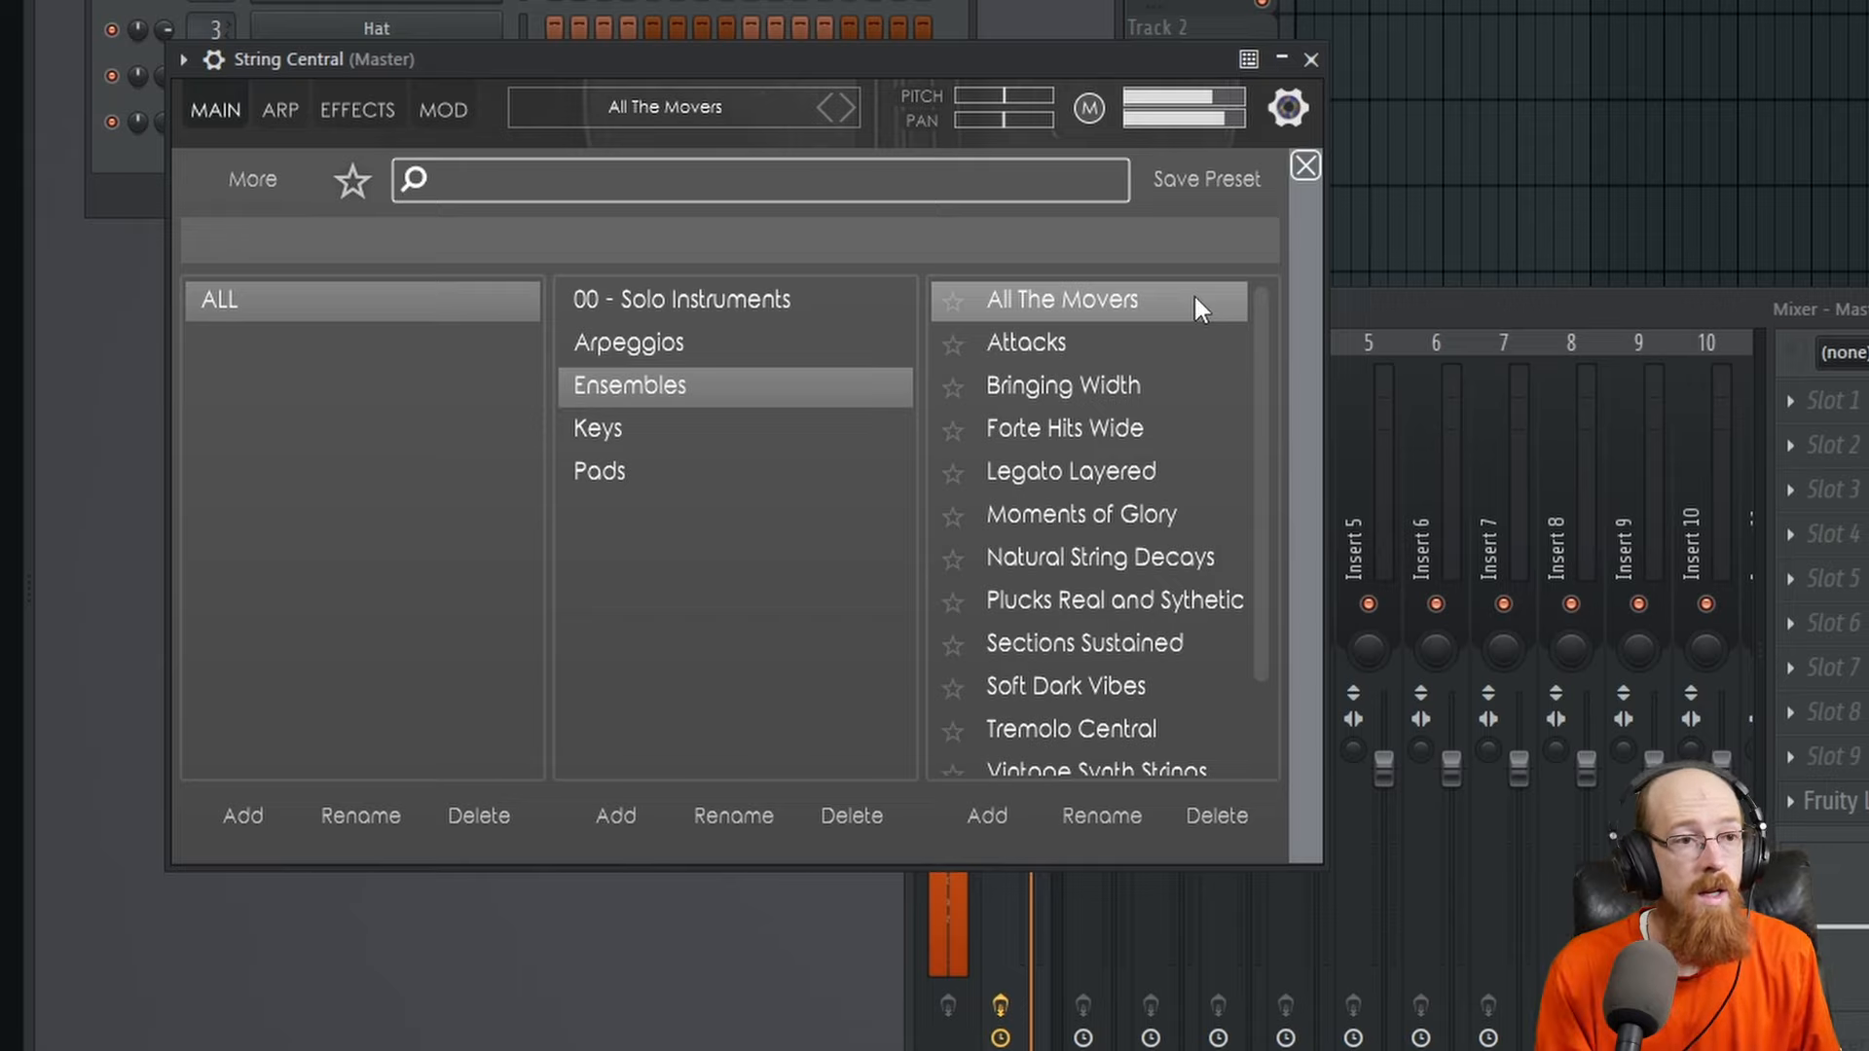
{"action": "left_click", "coordinate": [1027, 347]}
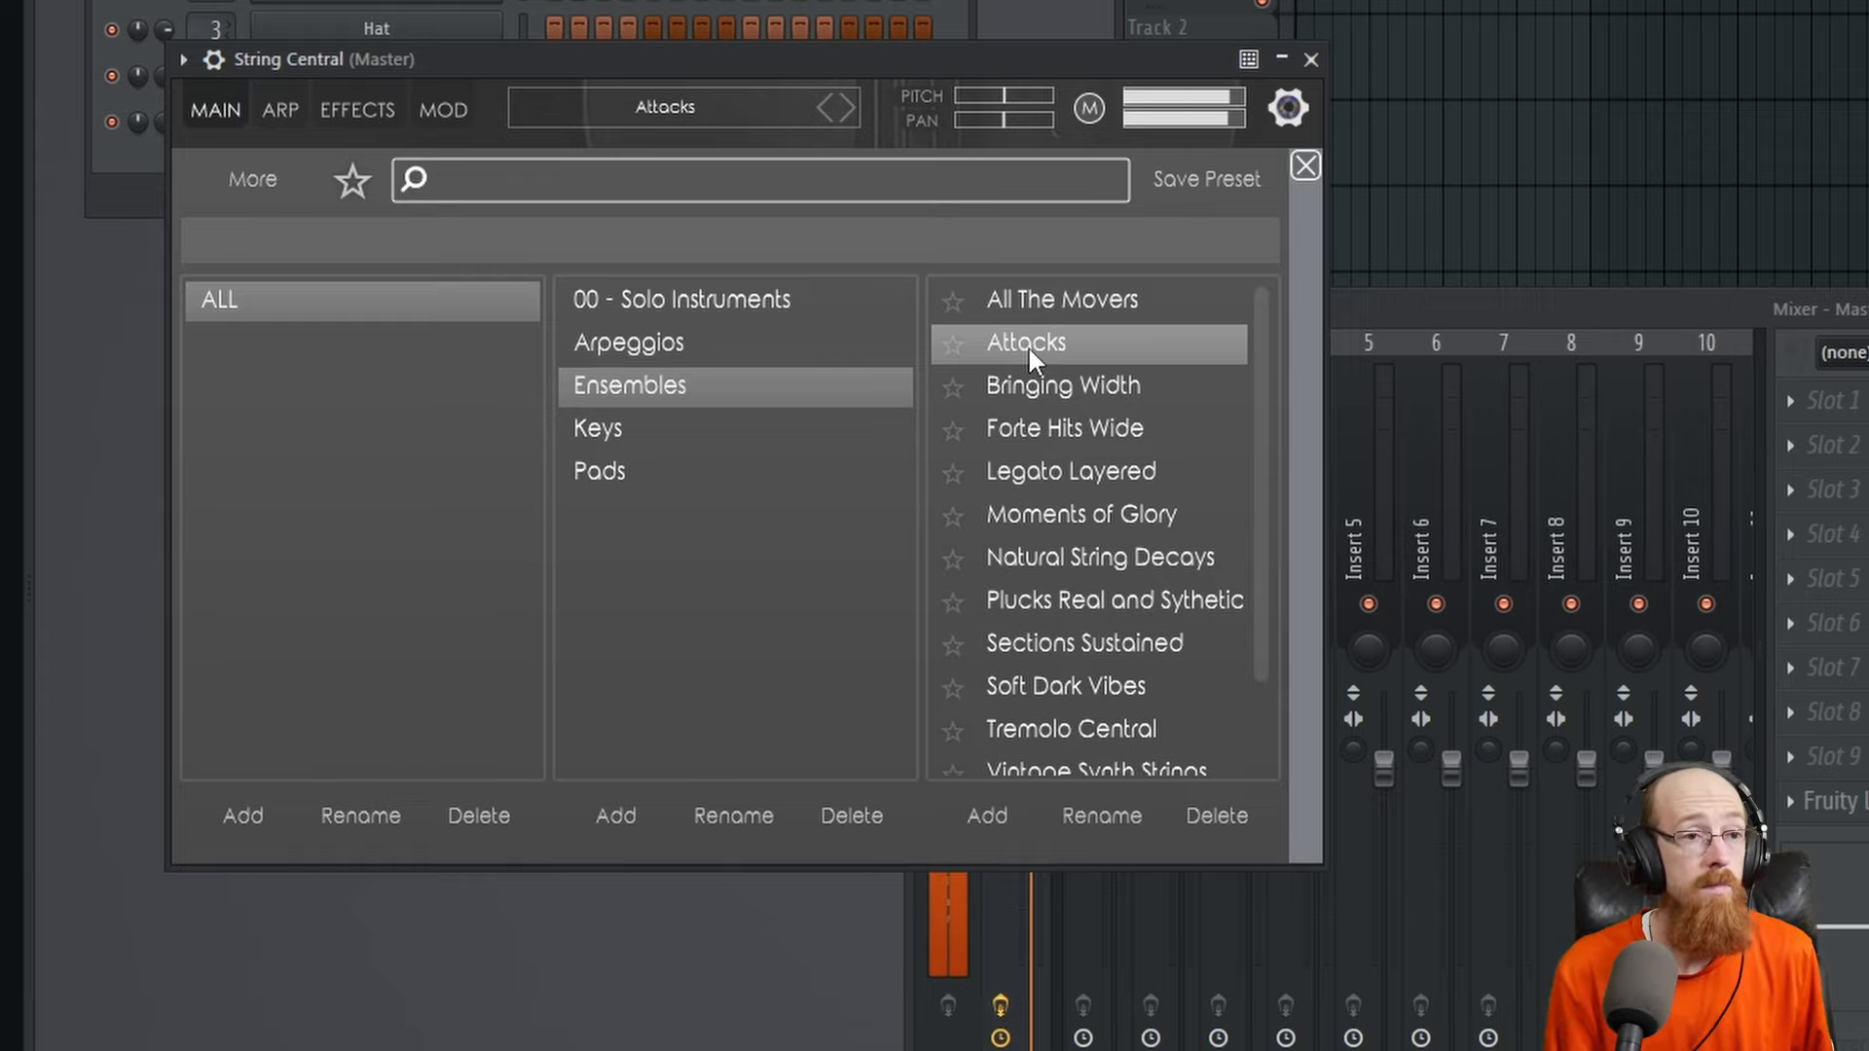
Audition the Bringing Width and Forte Hits Wide ensemble presets, keep Forte Hits Wide loaded, and close the preset browser
{"action": "left_click", "coordinate": [1089, 401]}
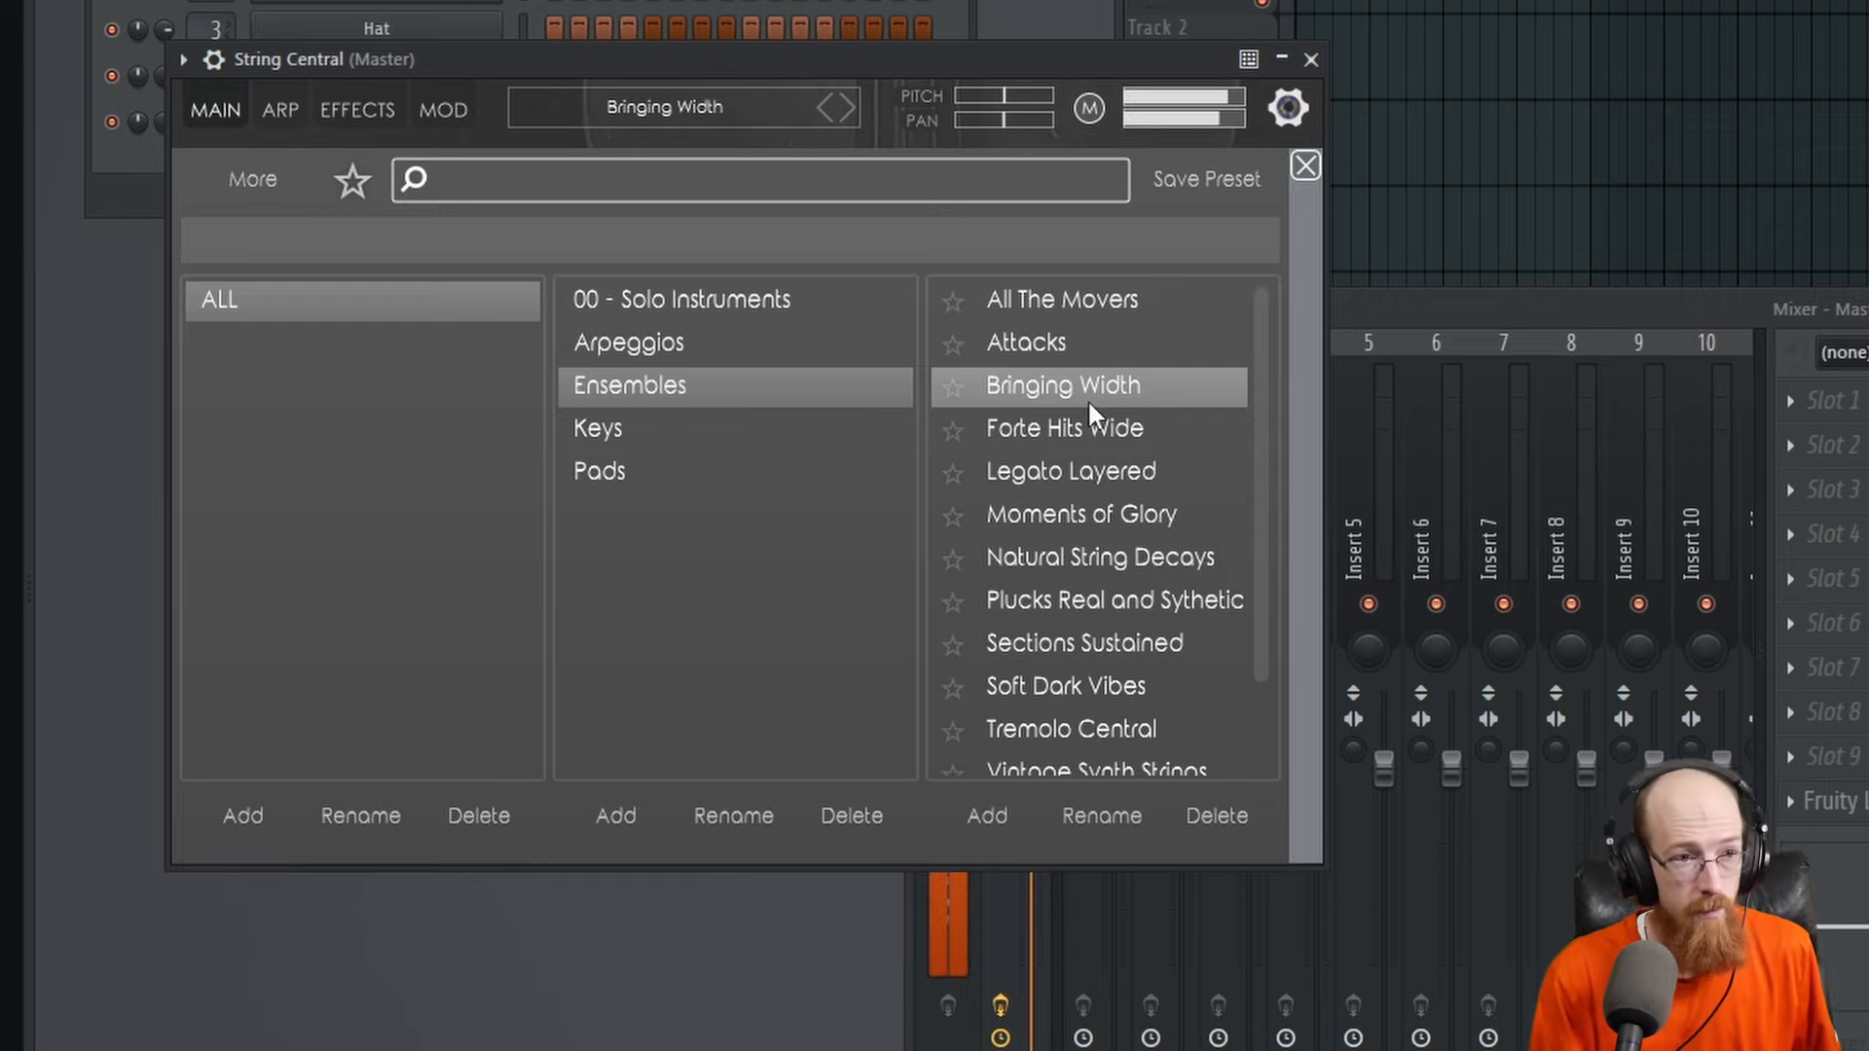
{"action": "left_click", "coordinate": [1124, 421]}
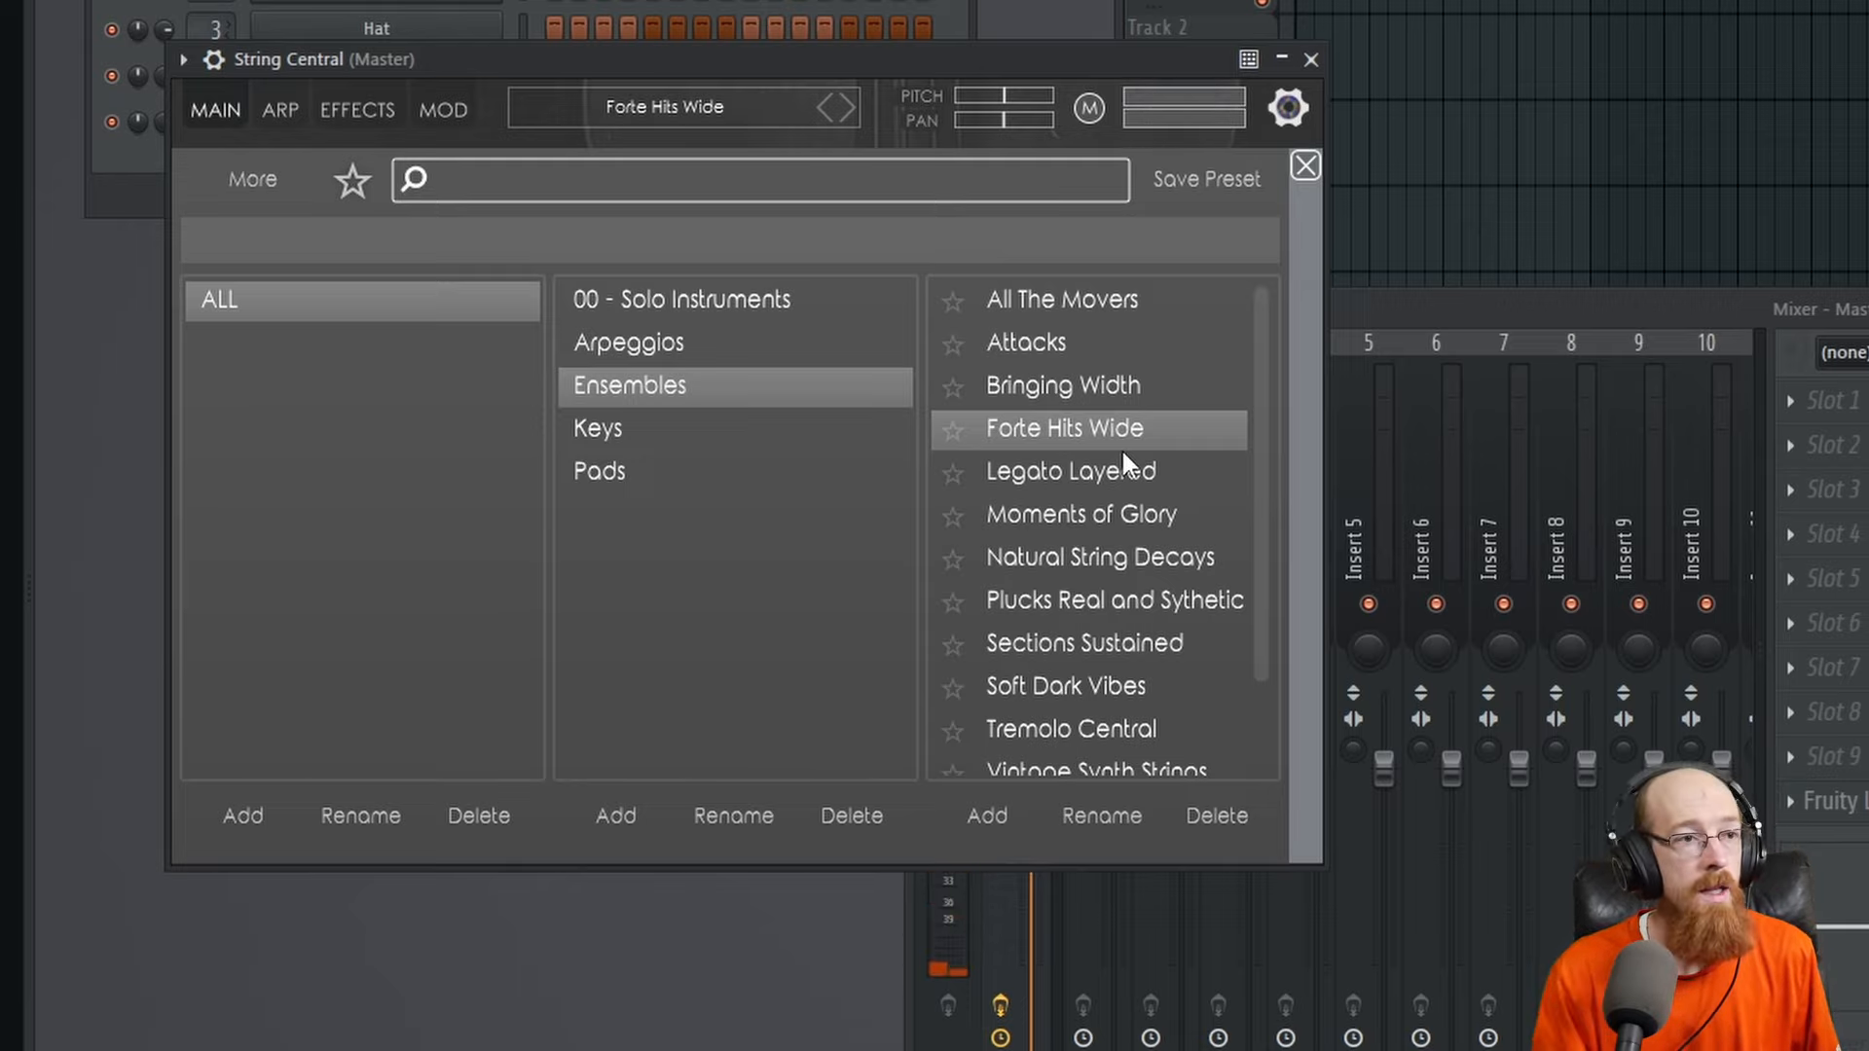
{"action": "left_click", "coordinate": [683, 139]}
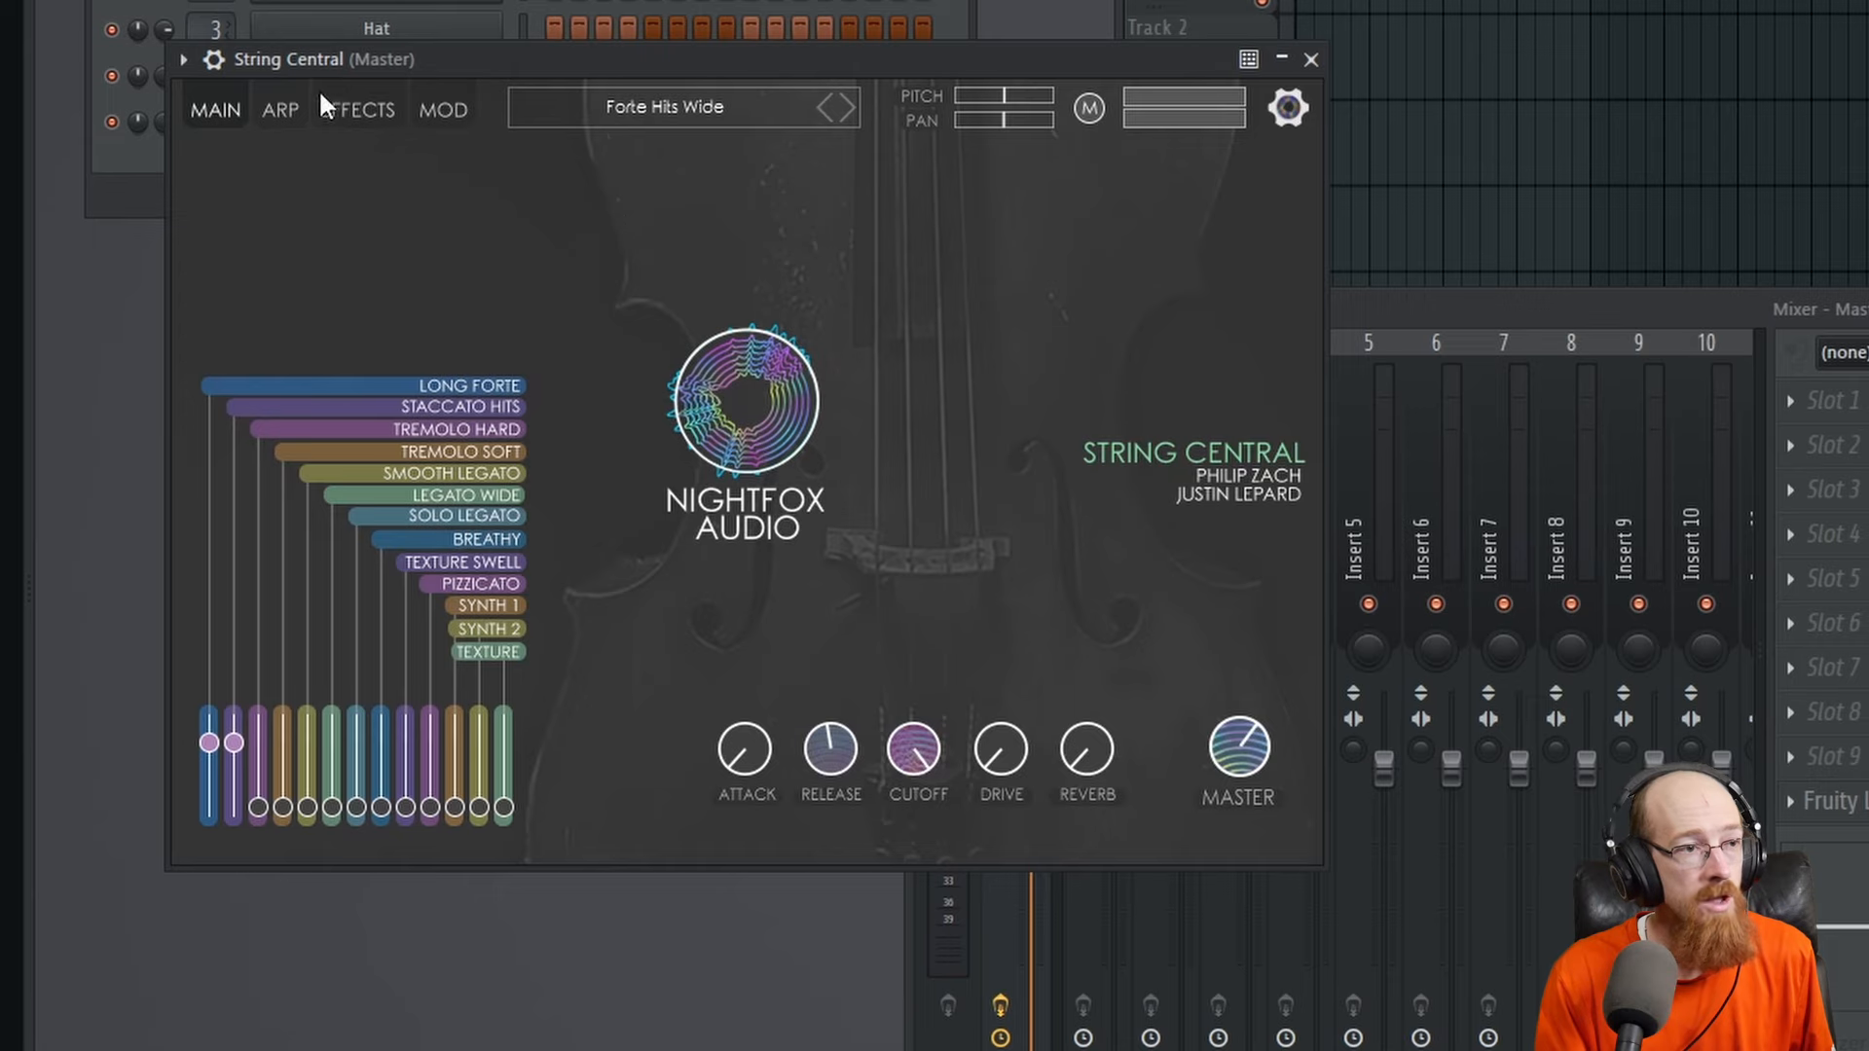
In the arpeggiator's pattern builder, set the pitch offset scale to DRIAN and generate a pitch offset pattern
{"action": "left_click", "coordinate": [282, 110]}
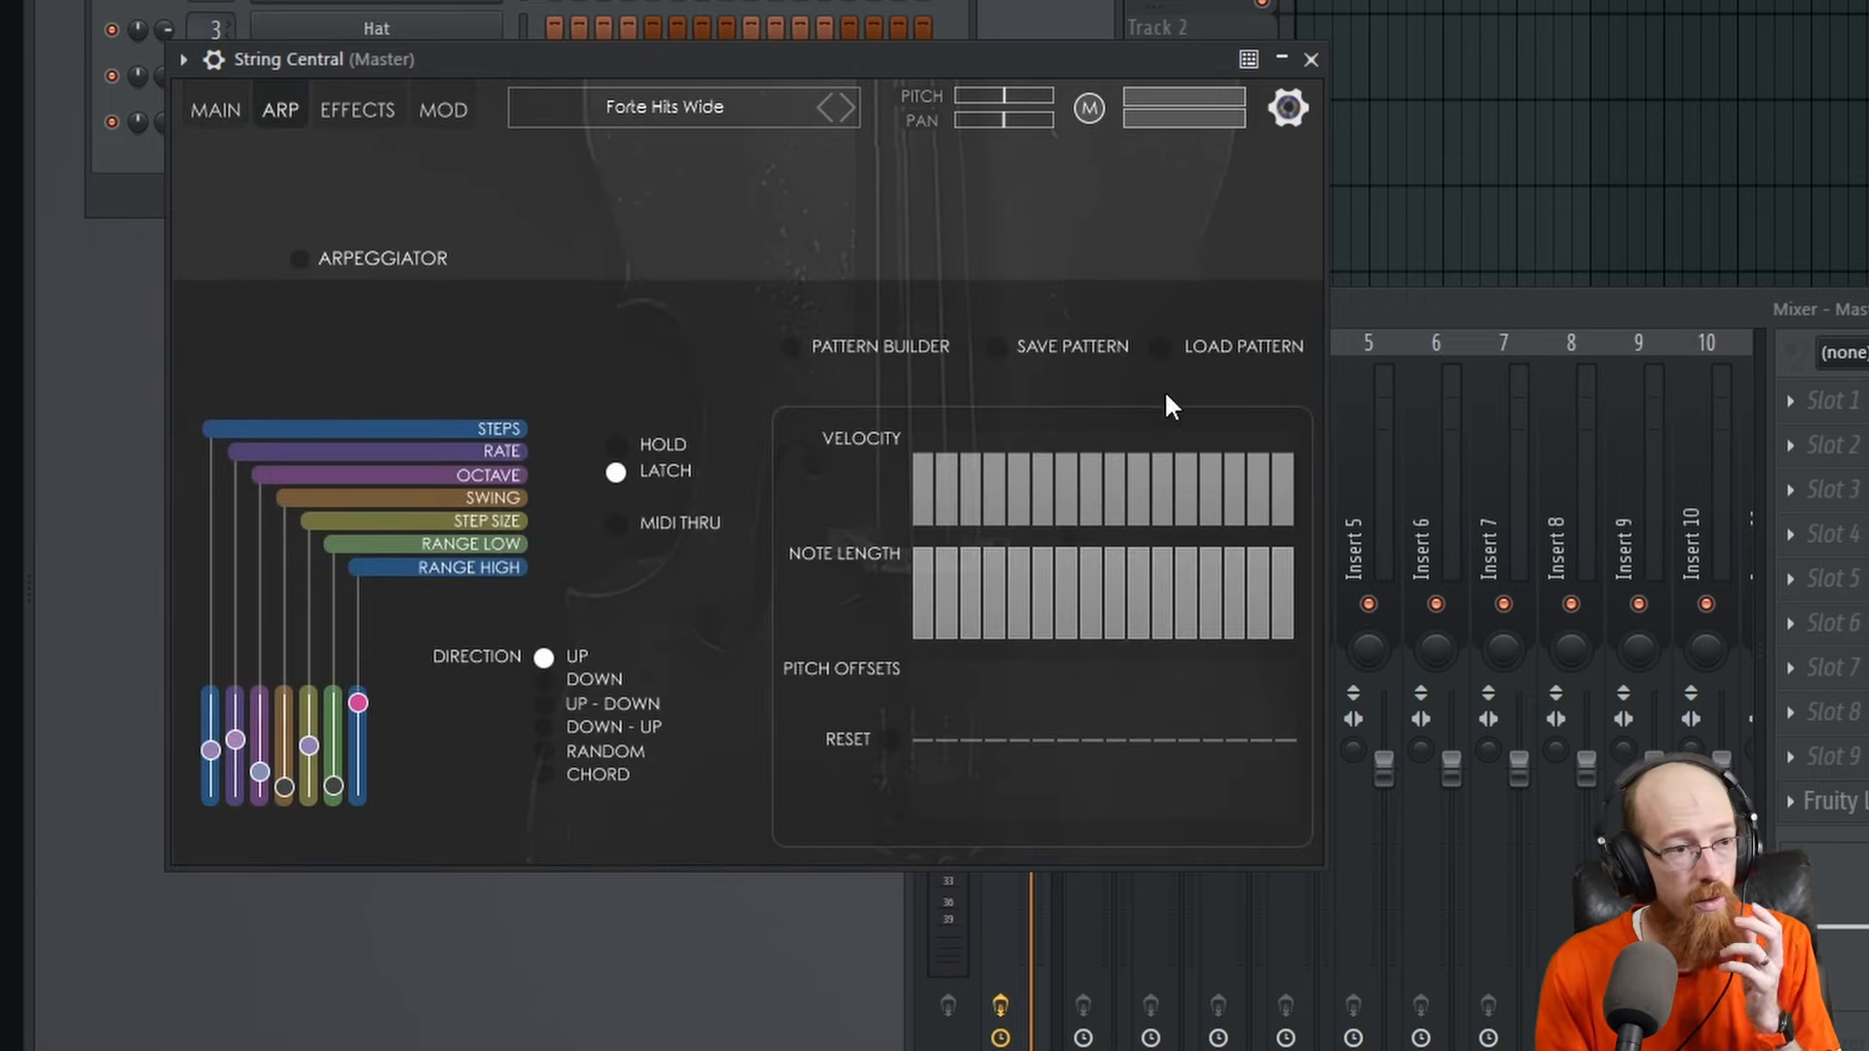
{"action": "left_click", "coordinate": [792, 350]}
{"action": "left_click", "coordinate": [682, 709]}
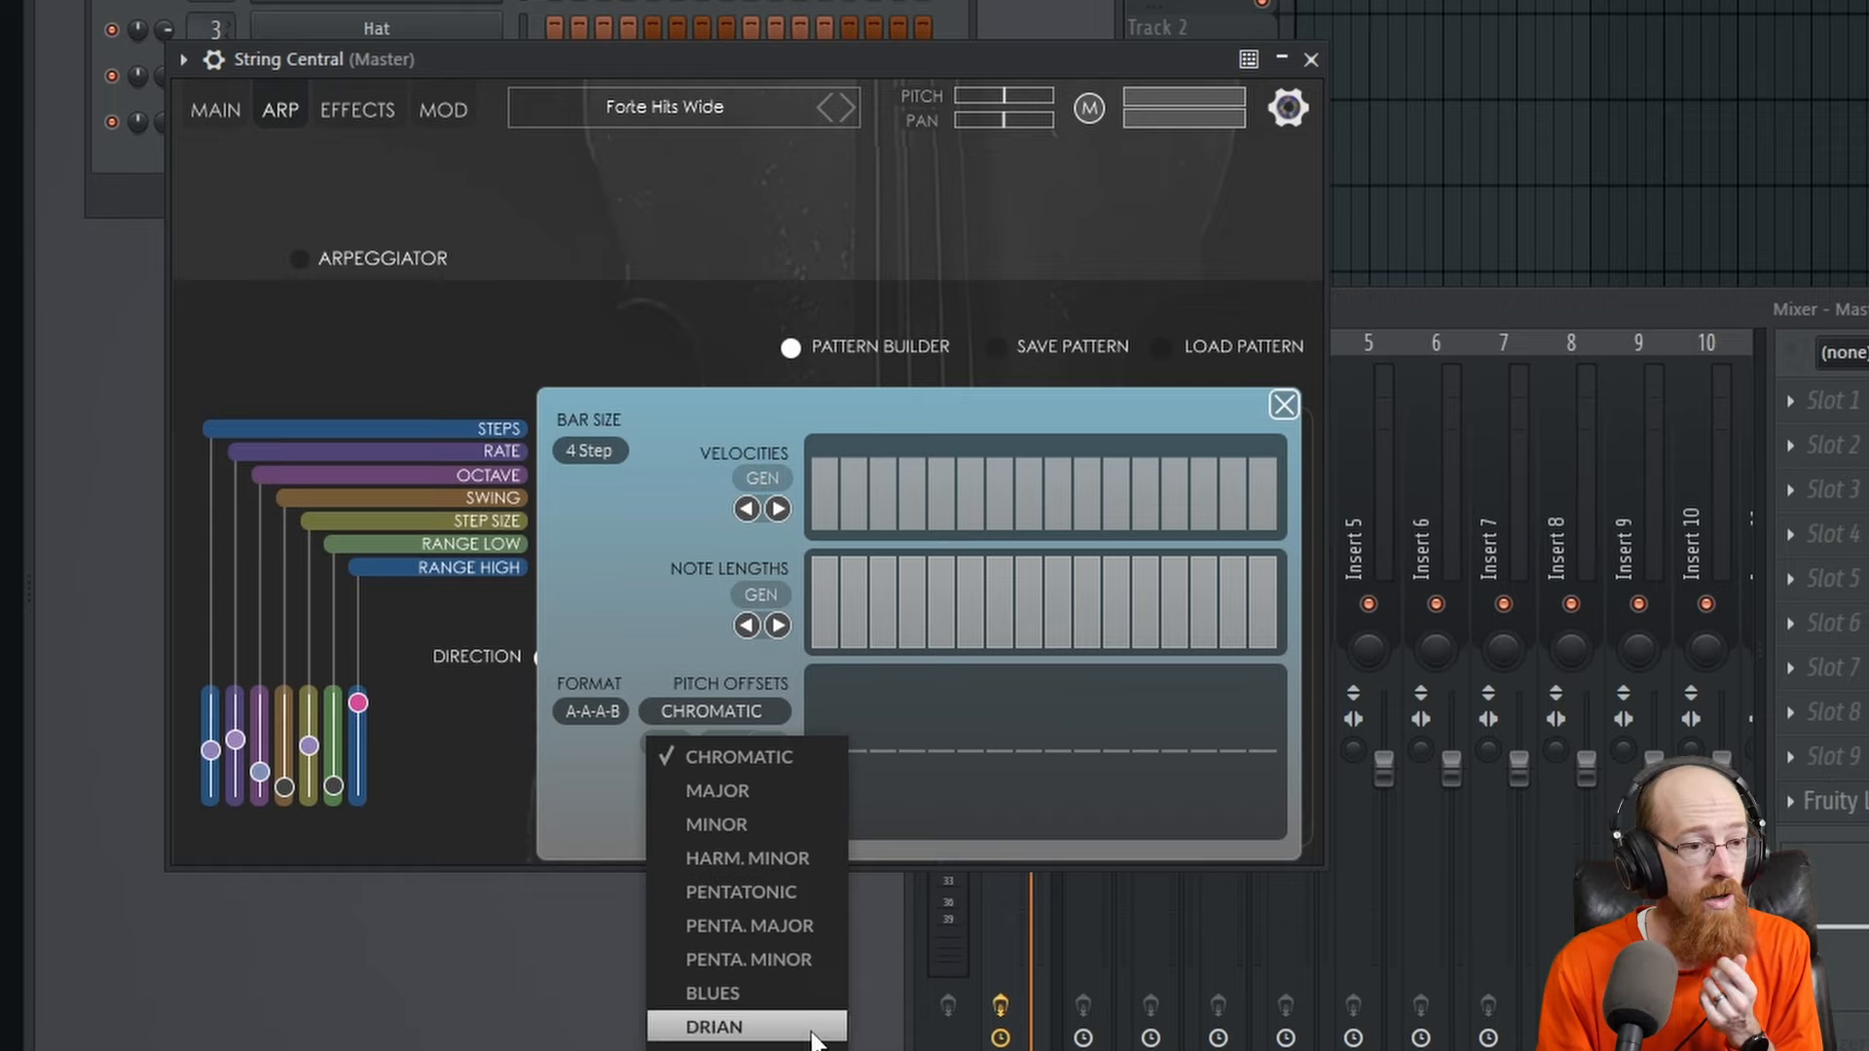
{"action": "left_click", "coordinate": [739, 1027]}
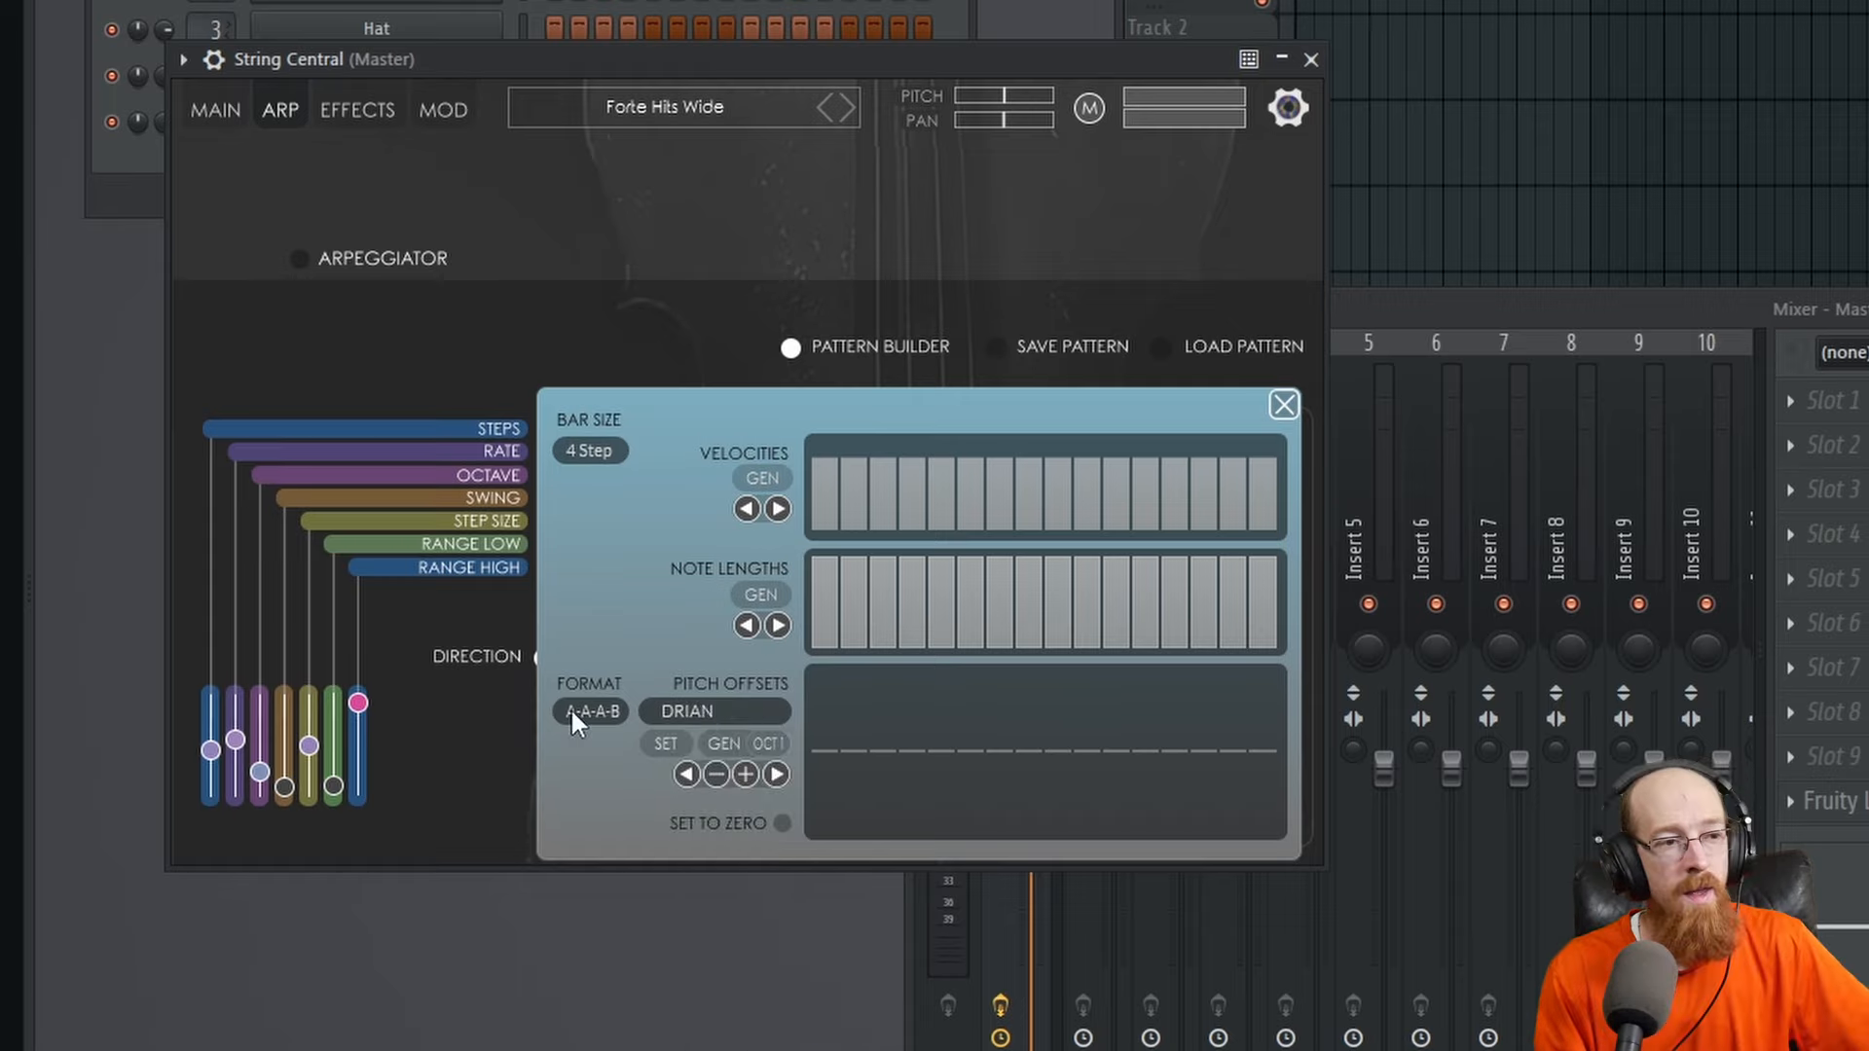
{"action": "left_click", "coordinate": [722, 744]}
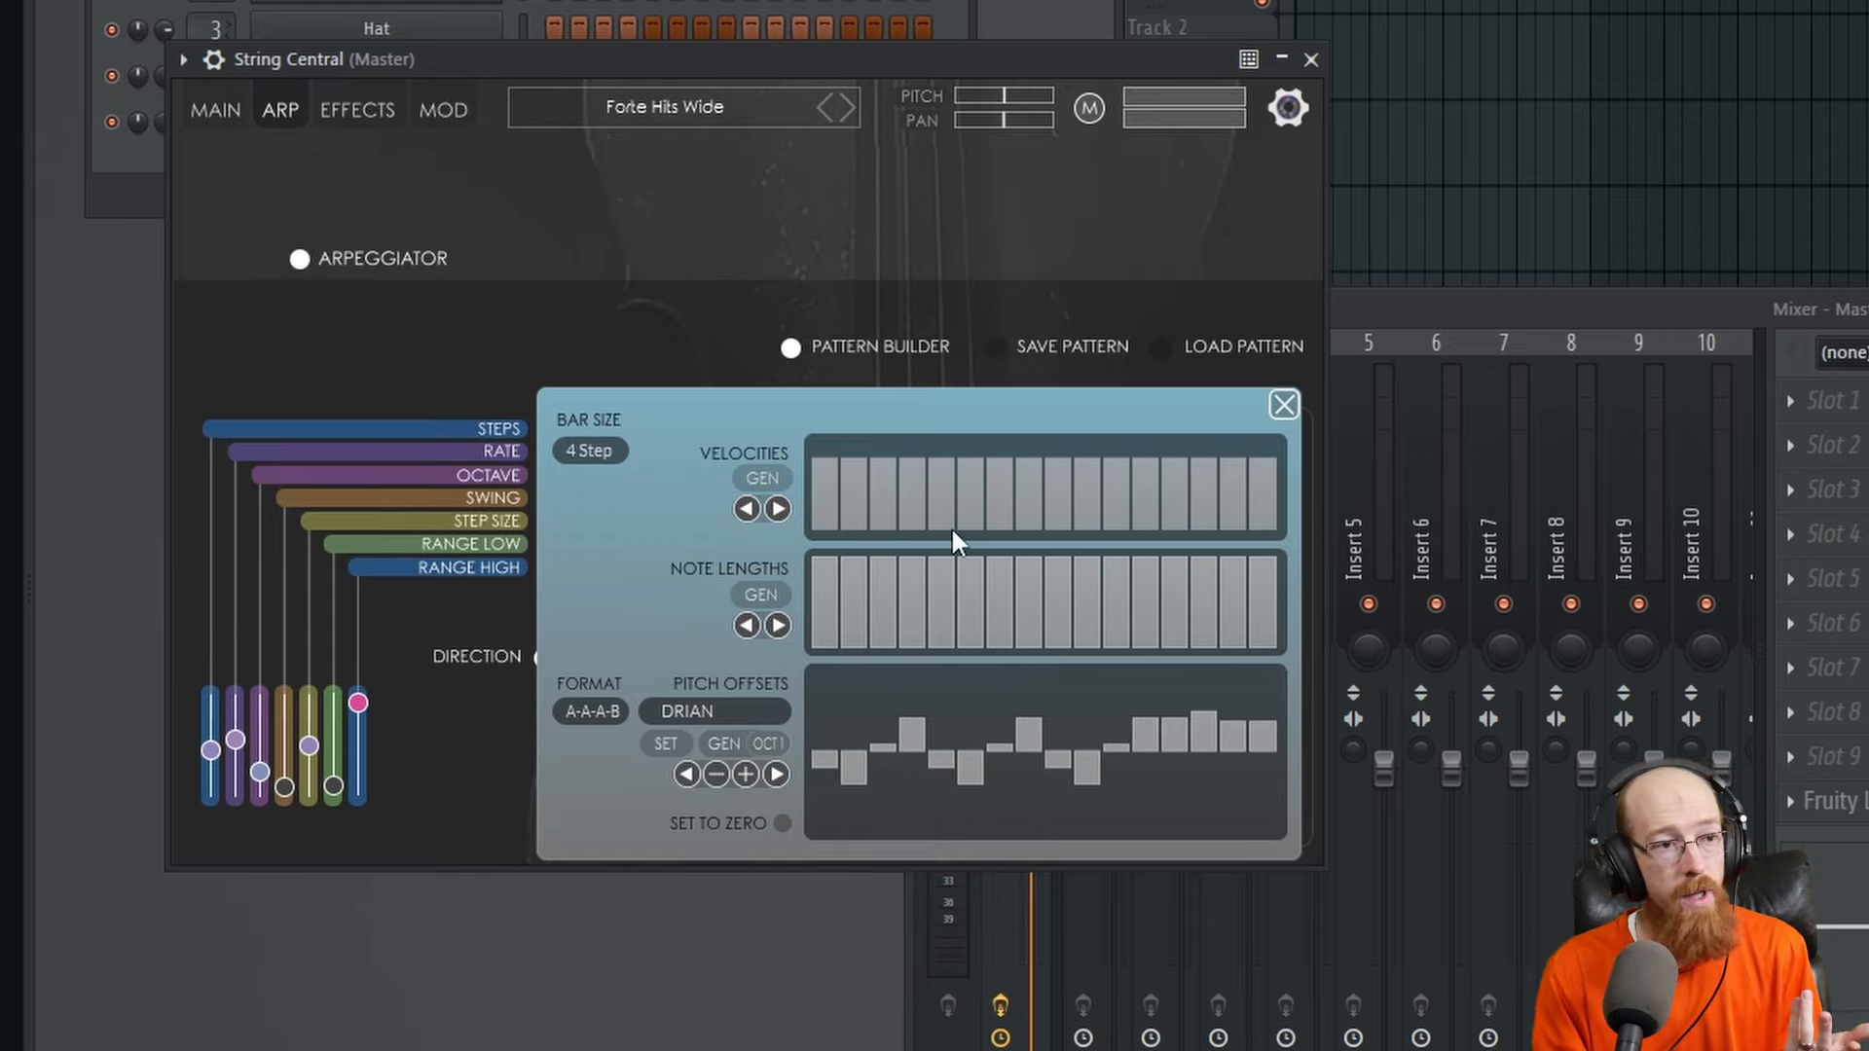
Generate several new note length and velocity patterns for the arpeggio in the pattern builder
{"action": "left_click", "coordinate": [774, 593]}
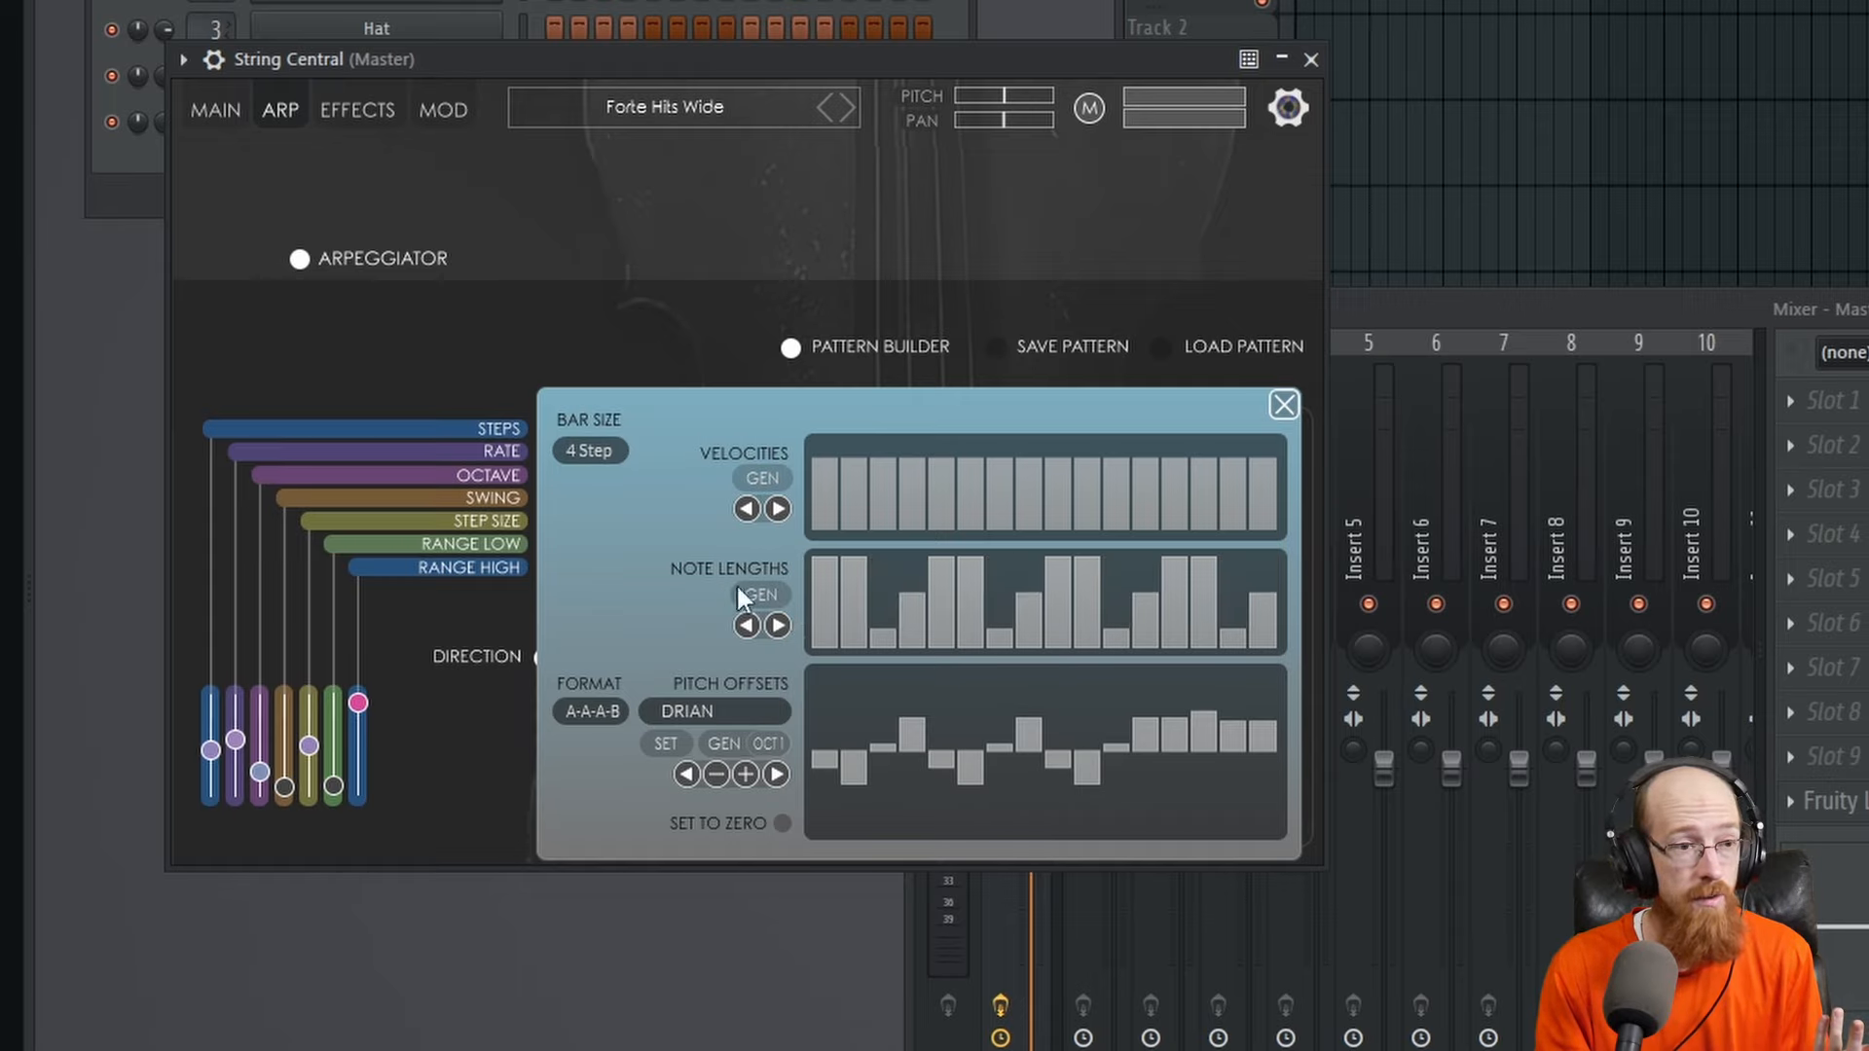
{"action": "left_click", "coordinate": [751, 588]}
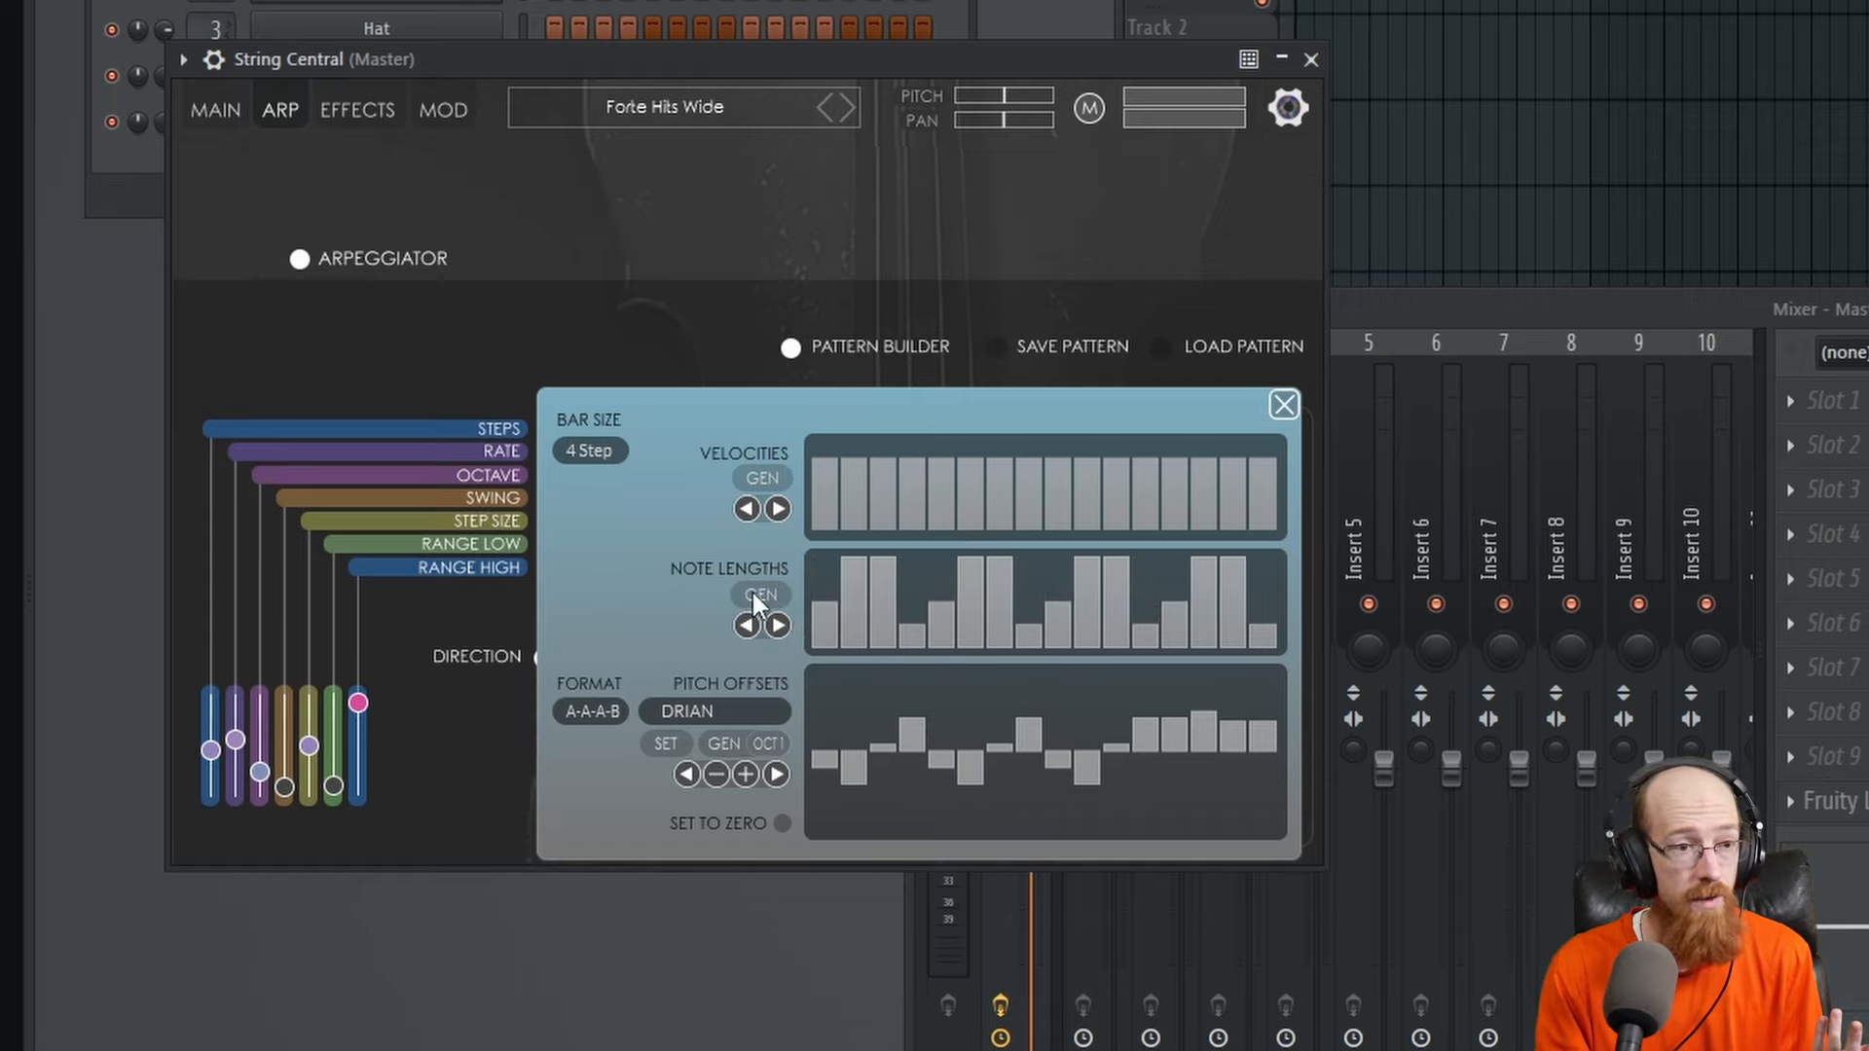
{"action": "left_click", "coordinate": [767, 477]}
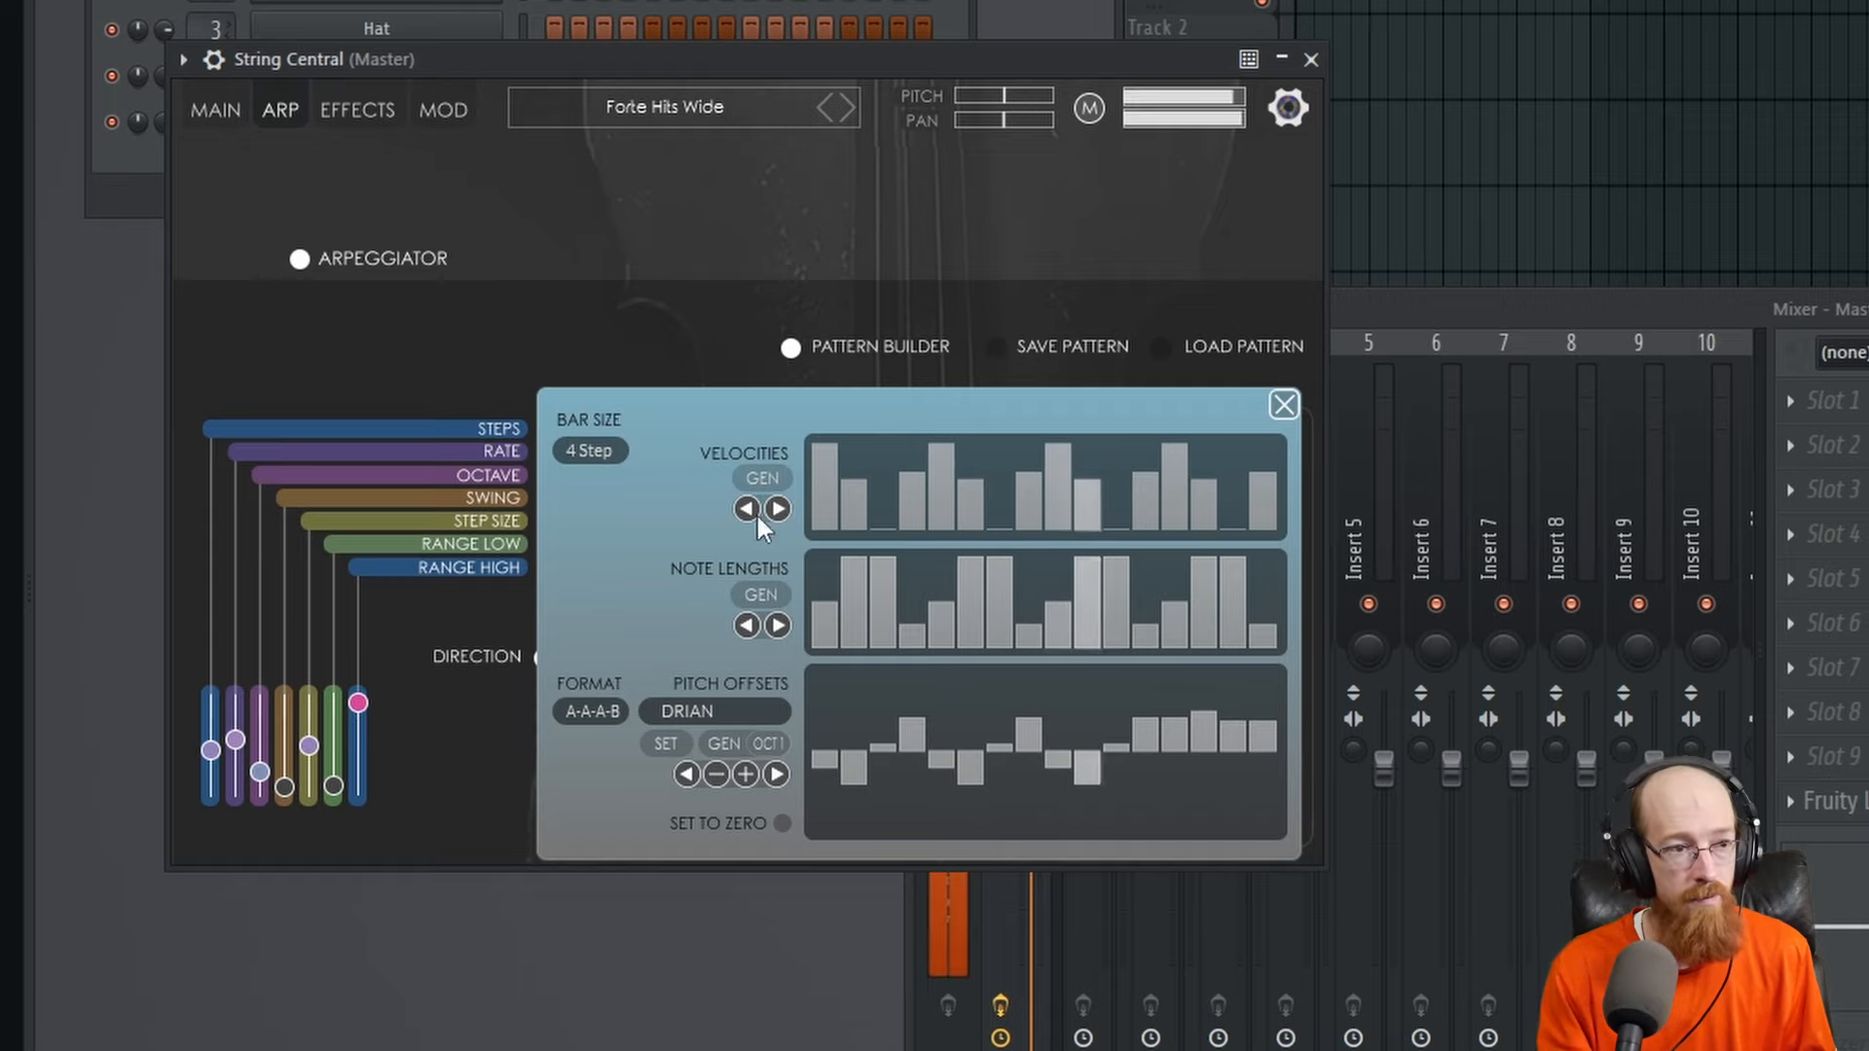
{"action": "left_click", "coordinate": [757, 481]}
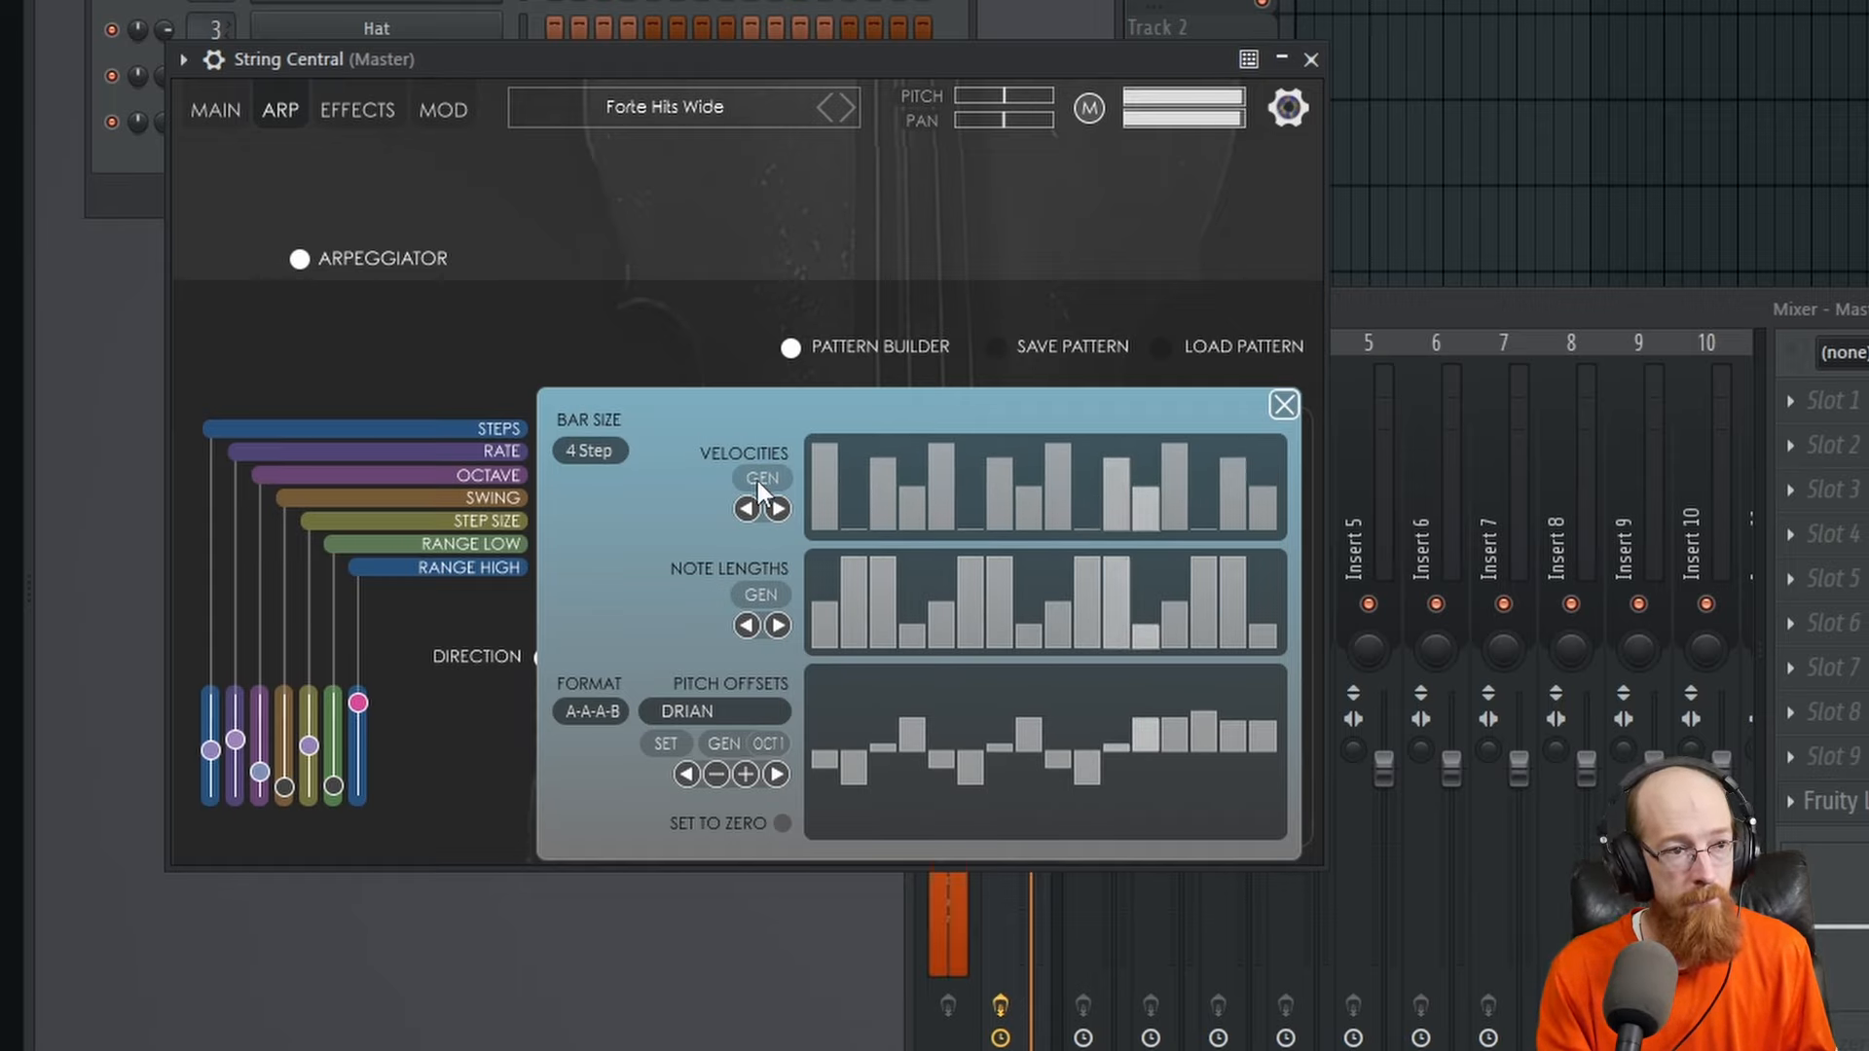
{"action": "left_click", "coordinate": [760, 593]}
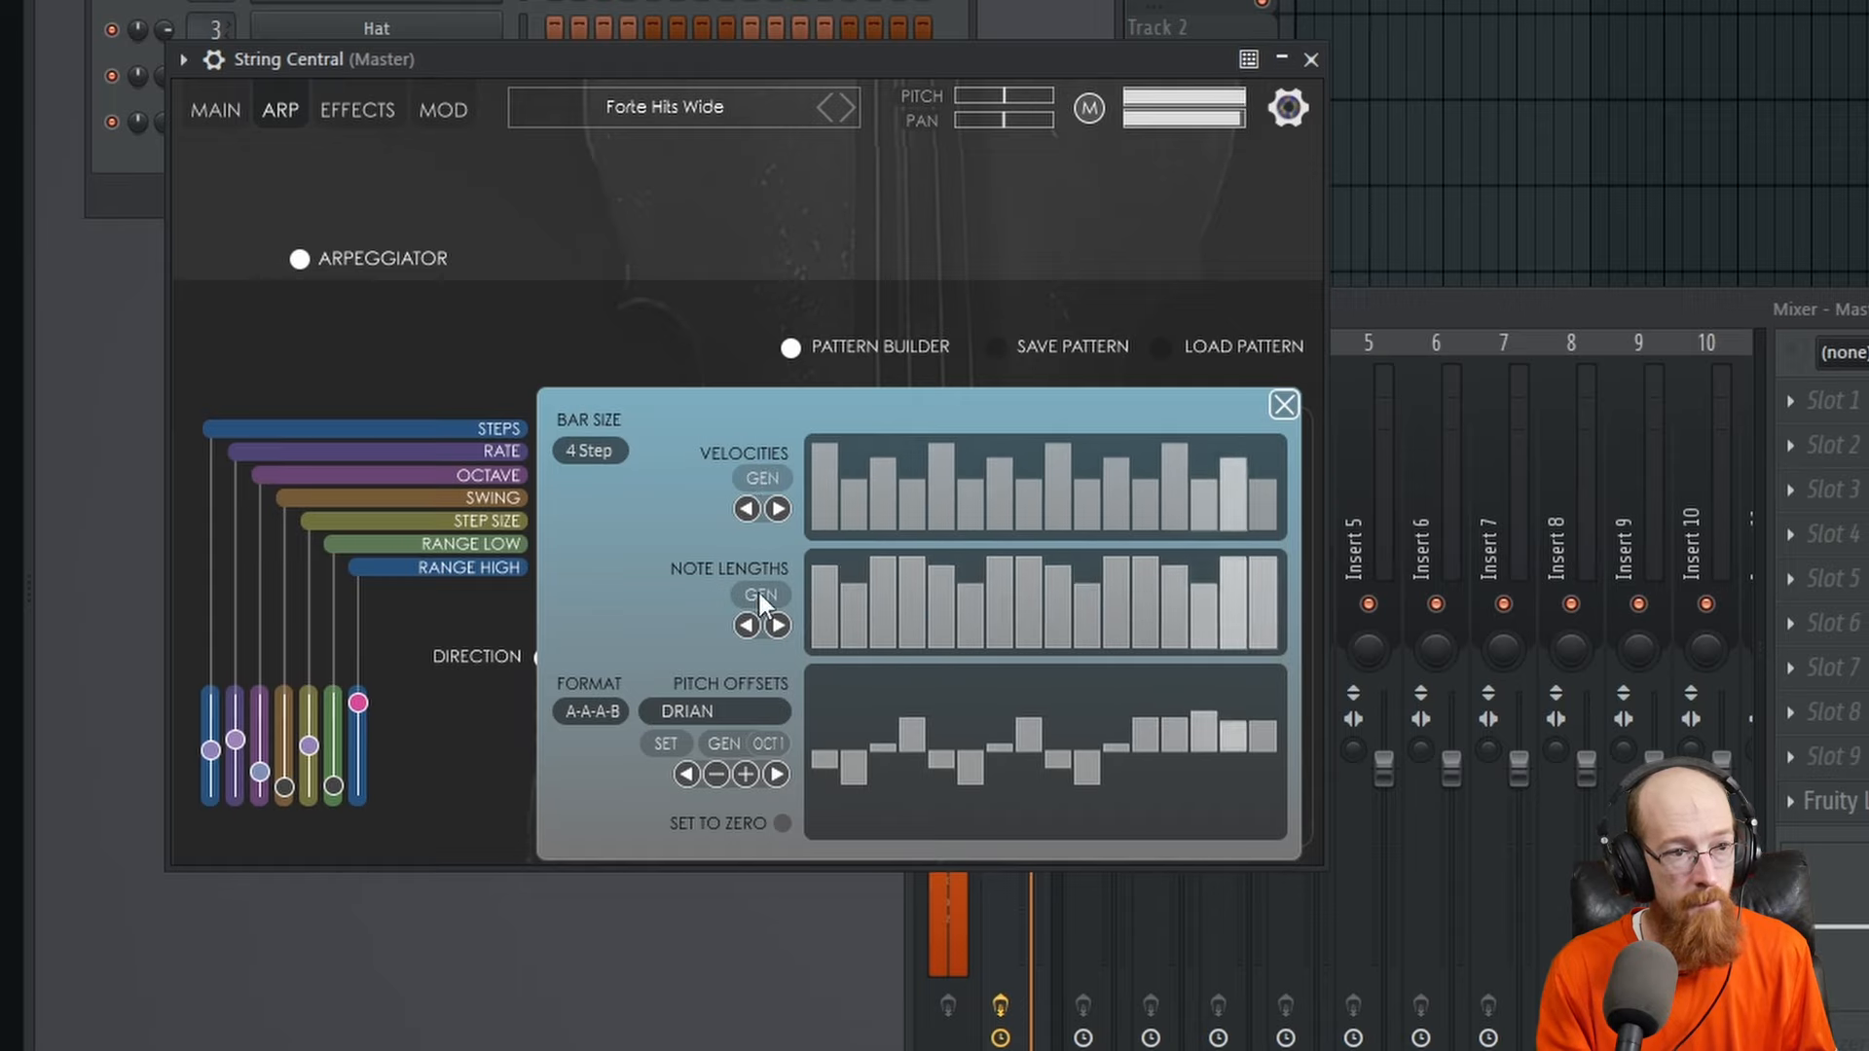
{"action": "left_click", "coordinate": [759, 592]}
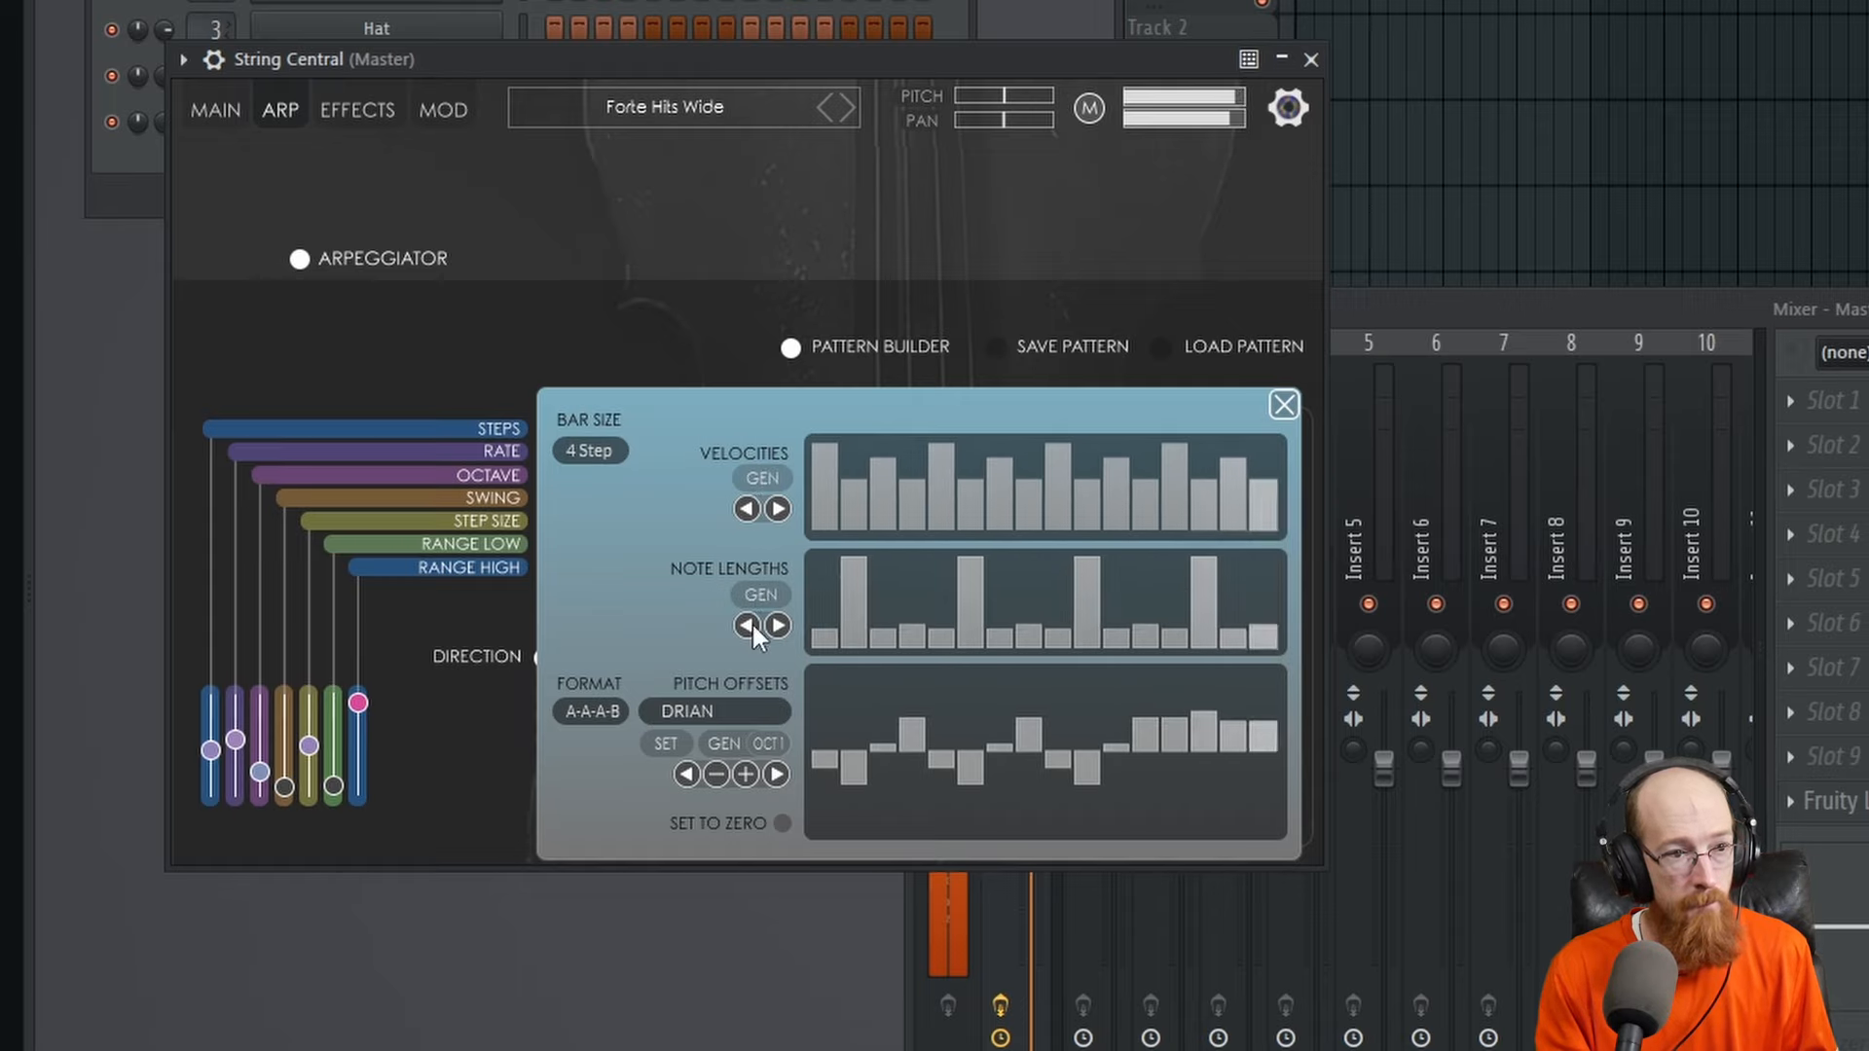
Lower the four tallest note length steps, at steps 2, 6, 10 and 14, to about 67
{"action": "left_click", "coordinate": [860, 588]}
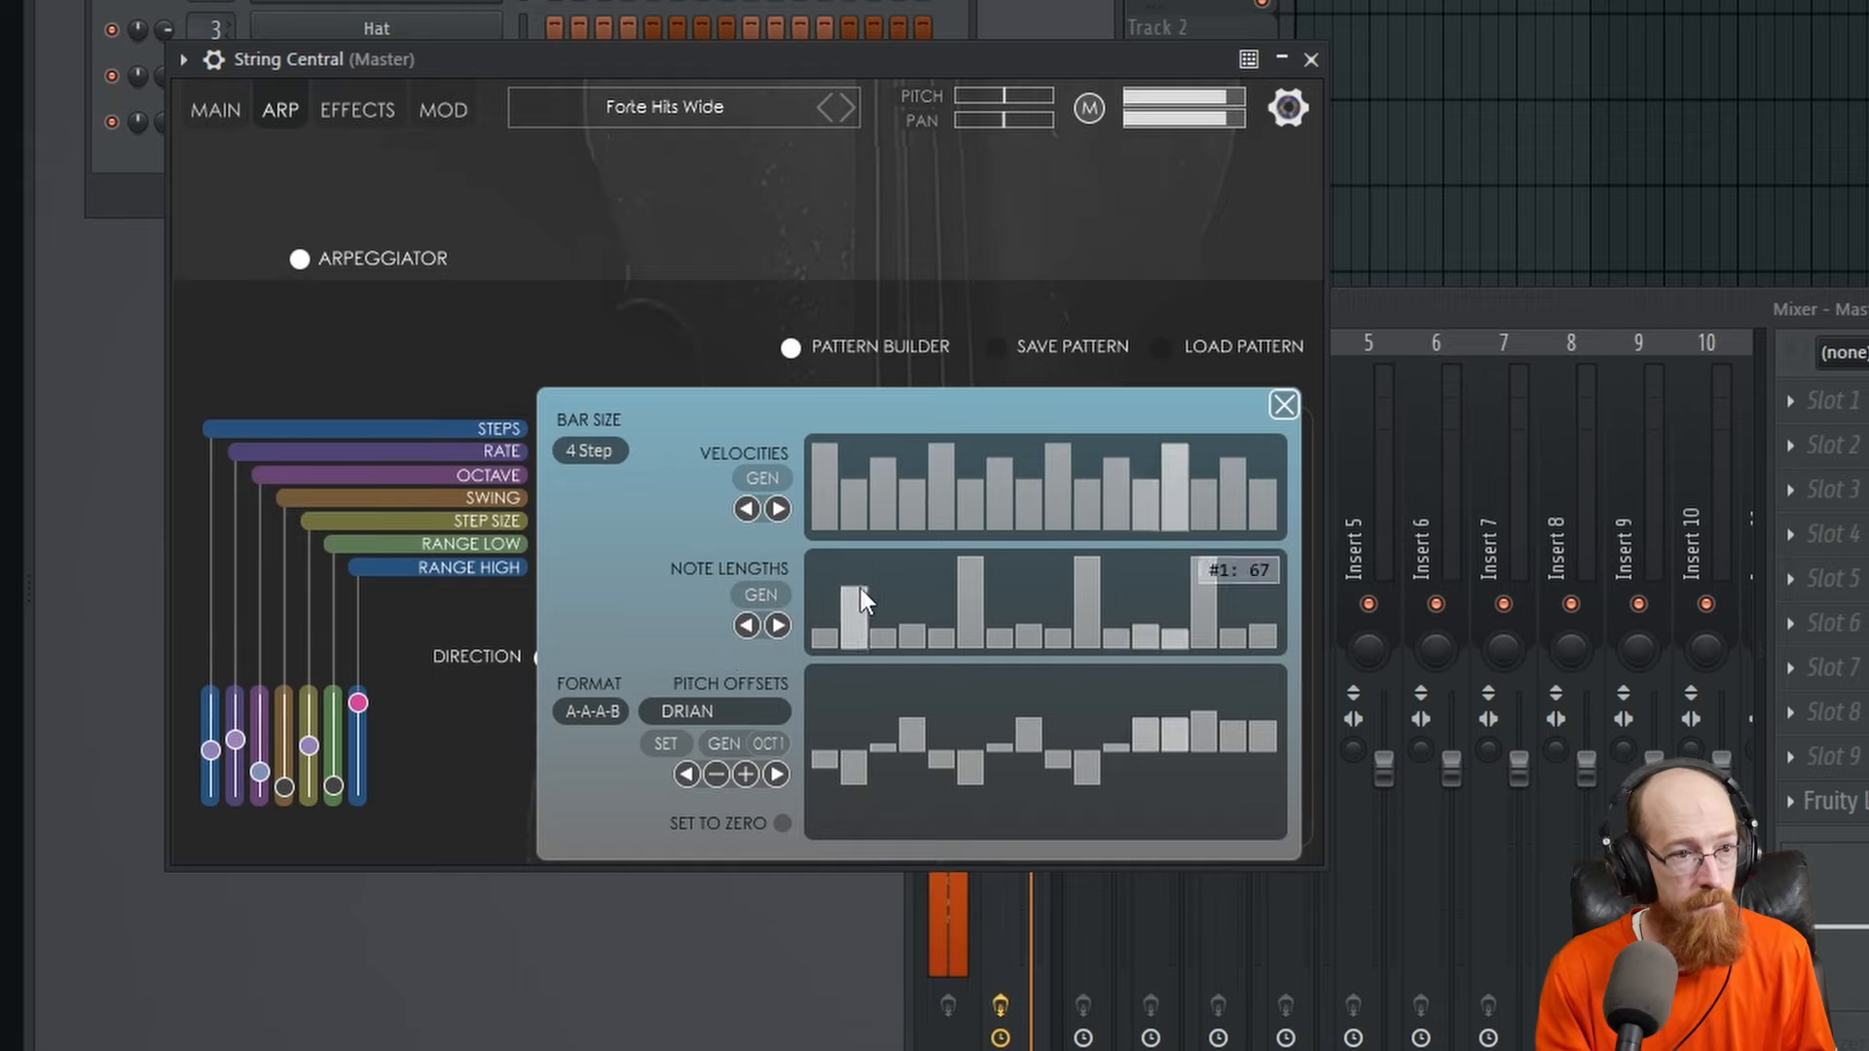
{"action": "left_click", "coordinate": [981, 593]}
{"action": "left_click", "coordinate": [1087, 591]}
{"action": "left_click", "coordinate": [1203, 593]}
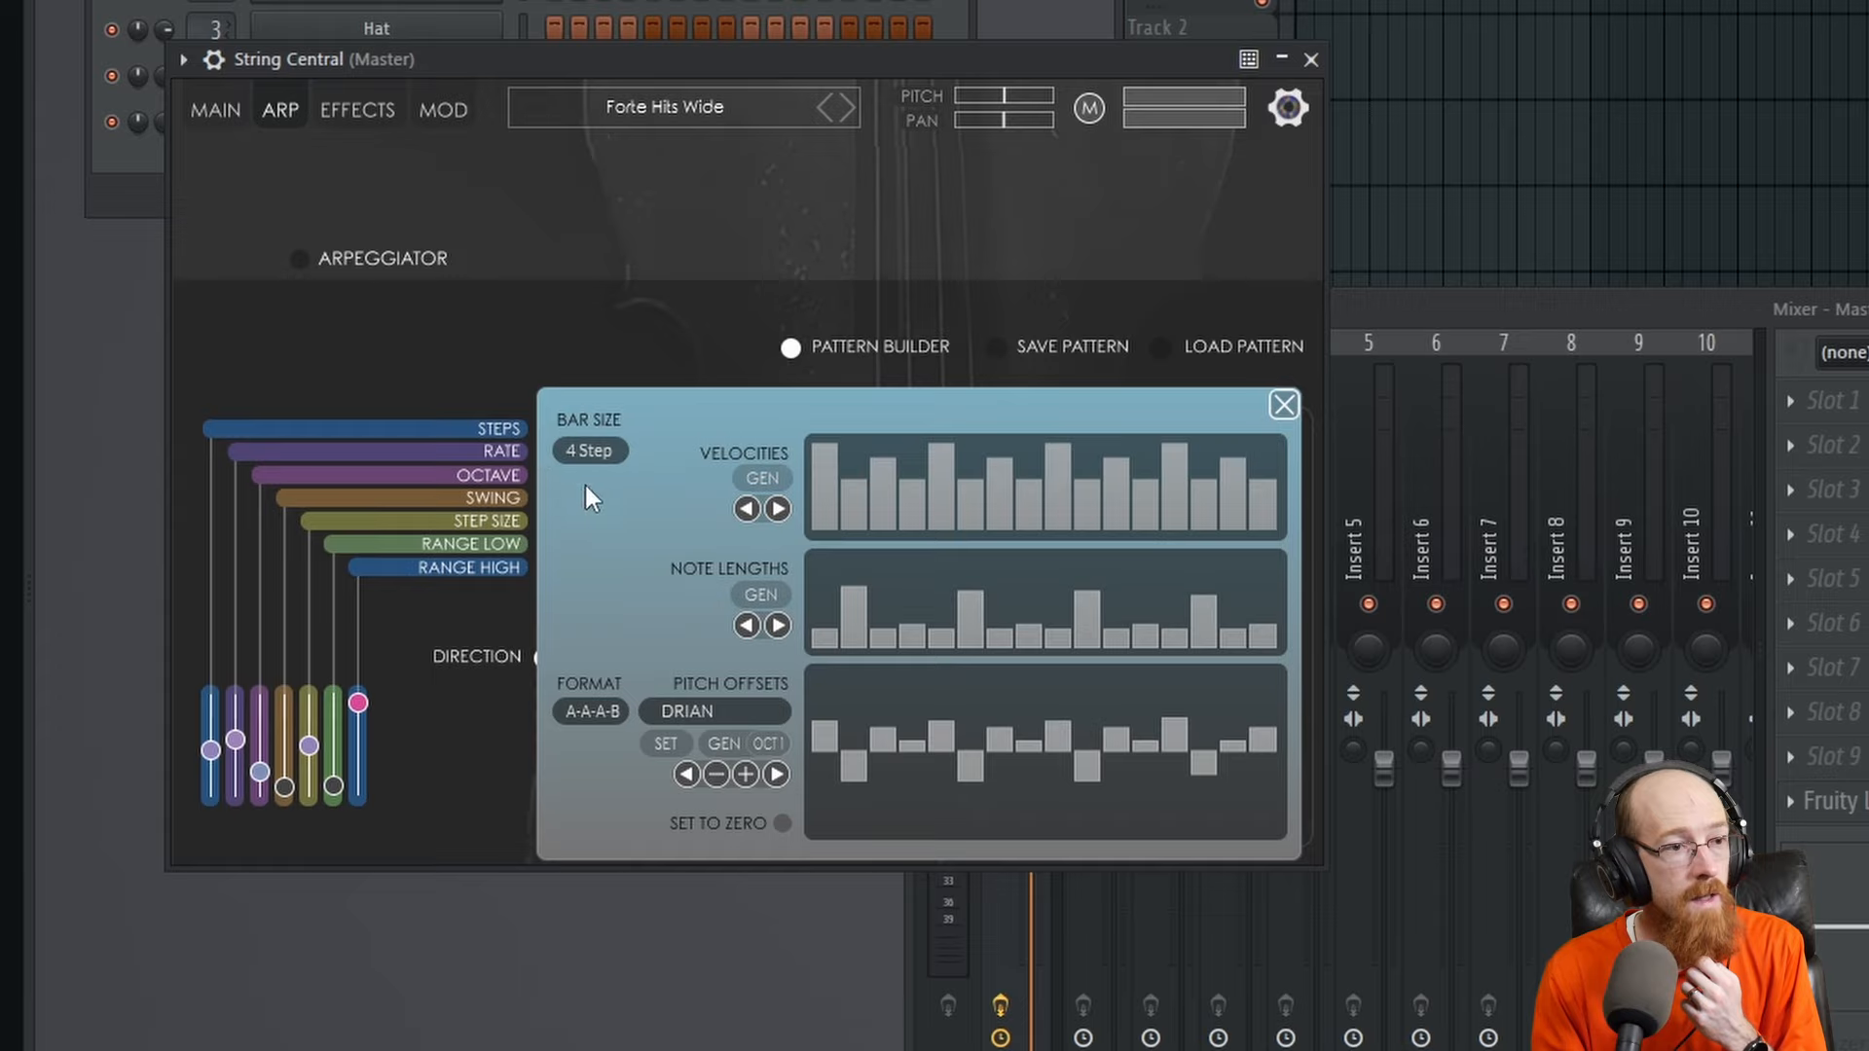
Try the A-B-A-B pattern format, generate new pitch offsets, and close the pattern builder
{"action": "left_click", "coordinate": [574, 710]}
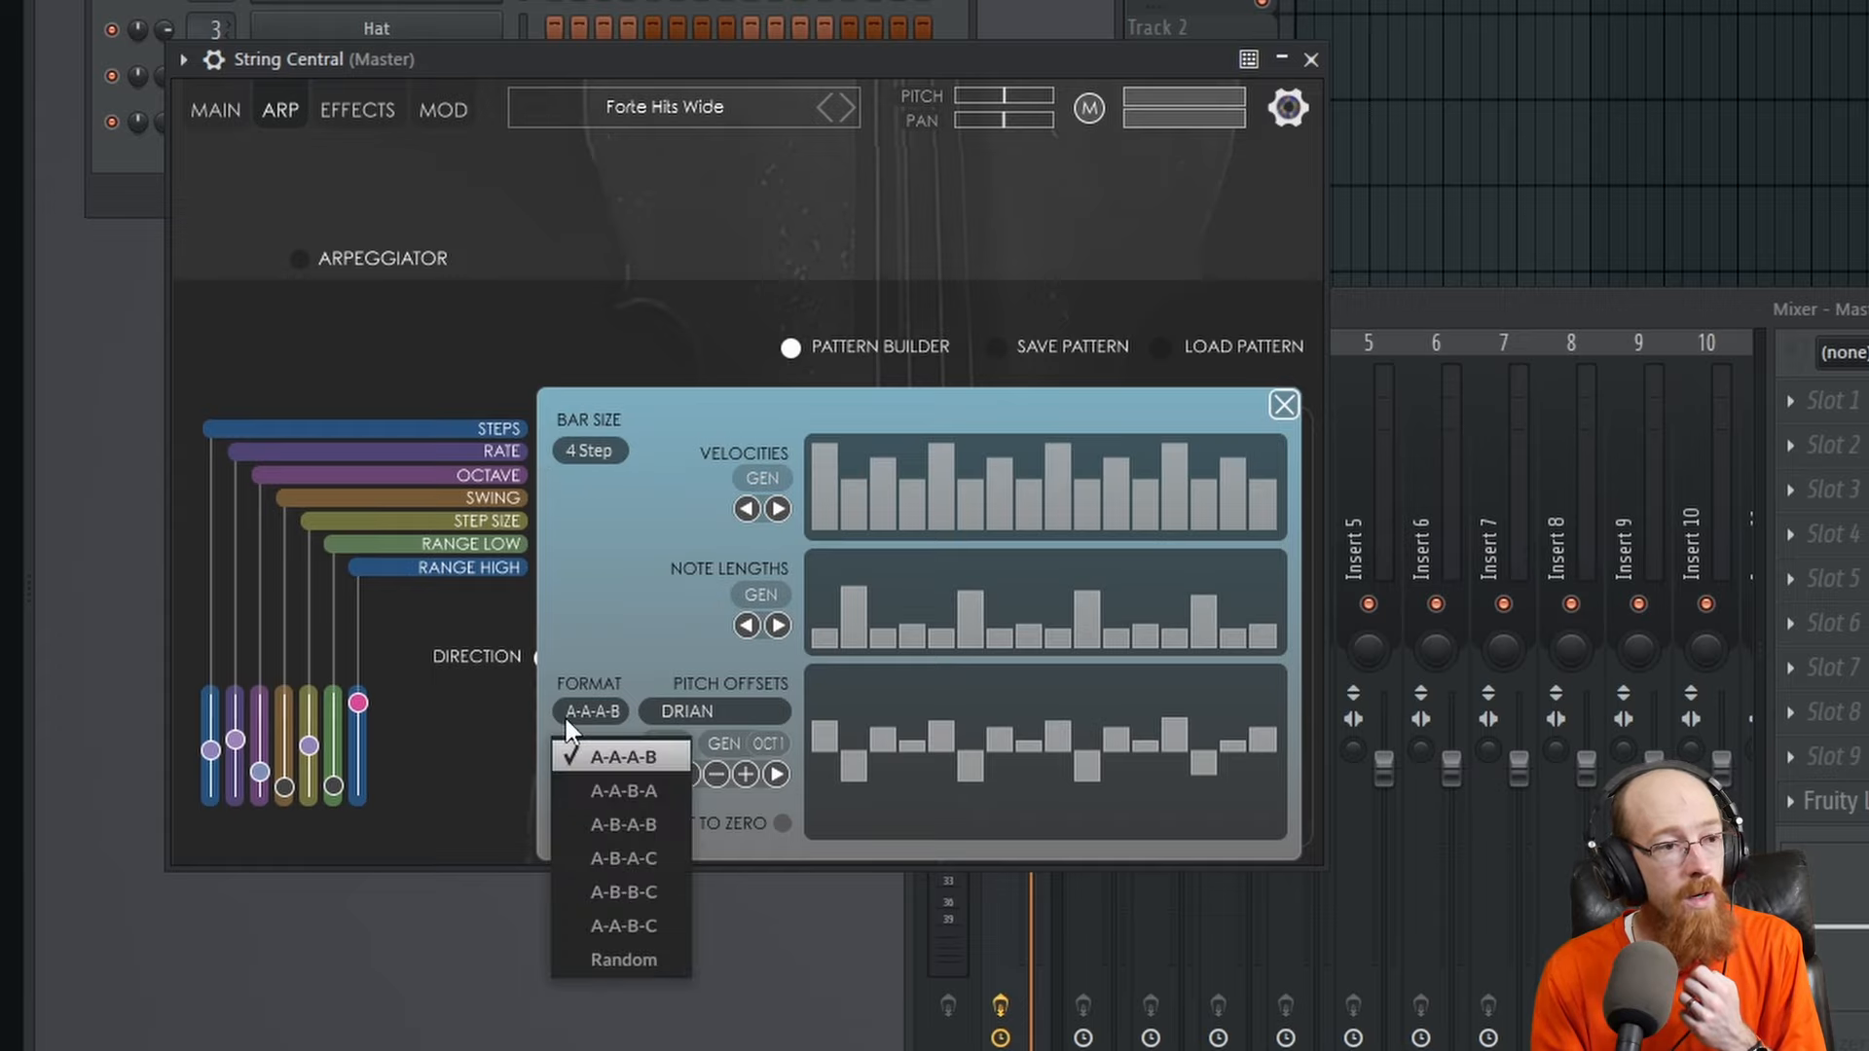
{"action": "left_click", "coordinate": [670, 826]}
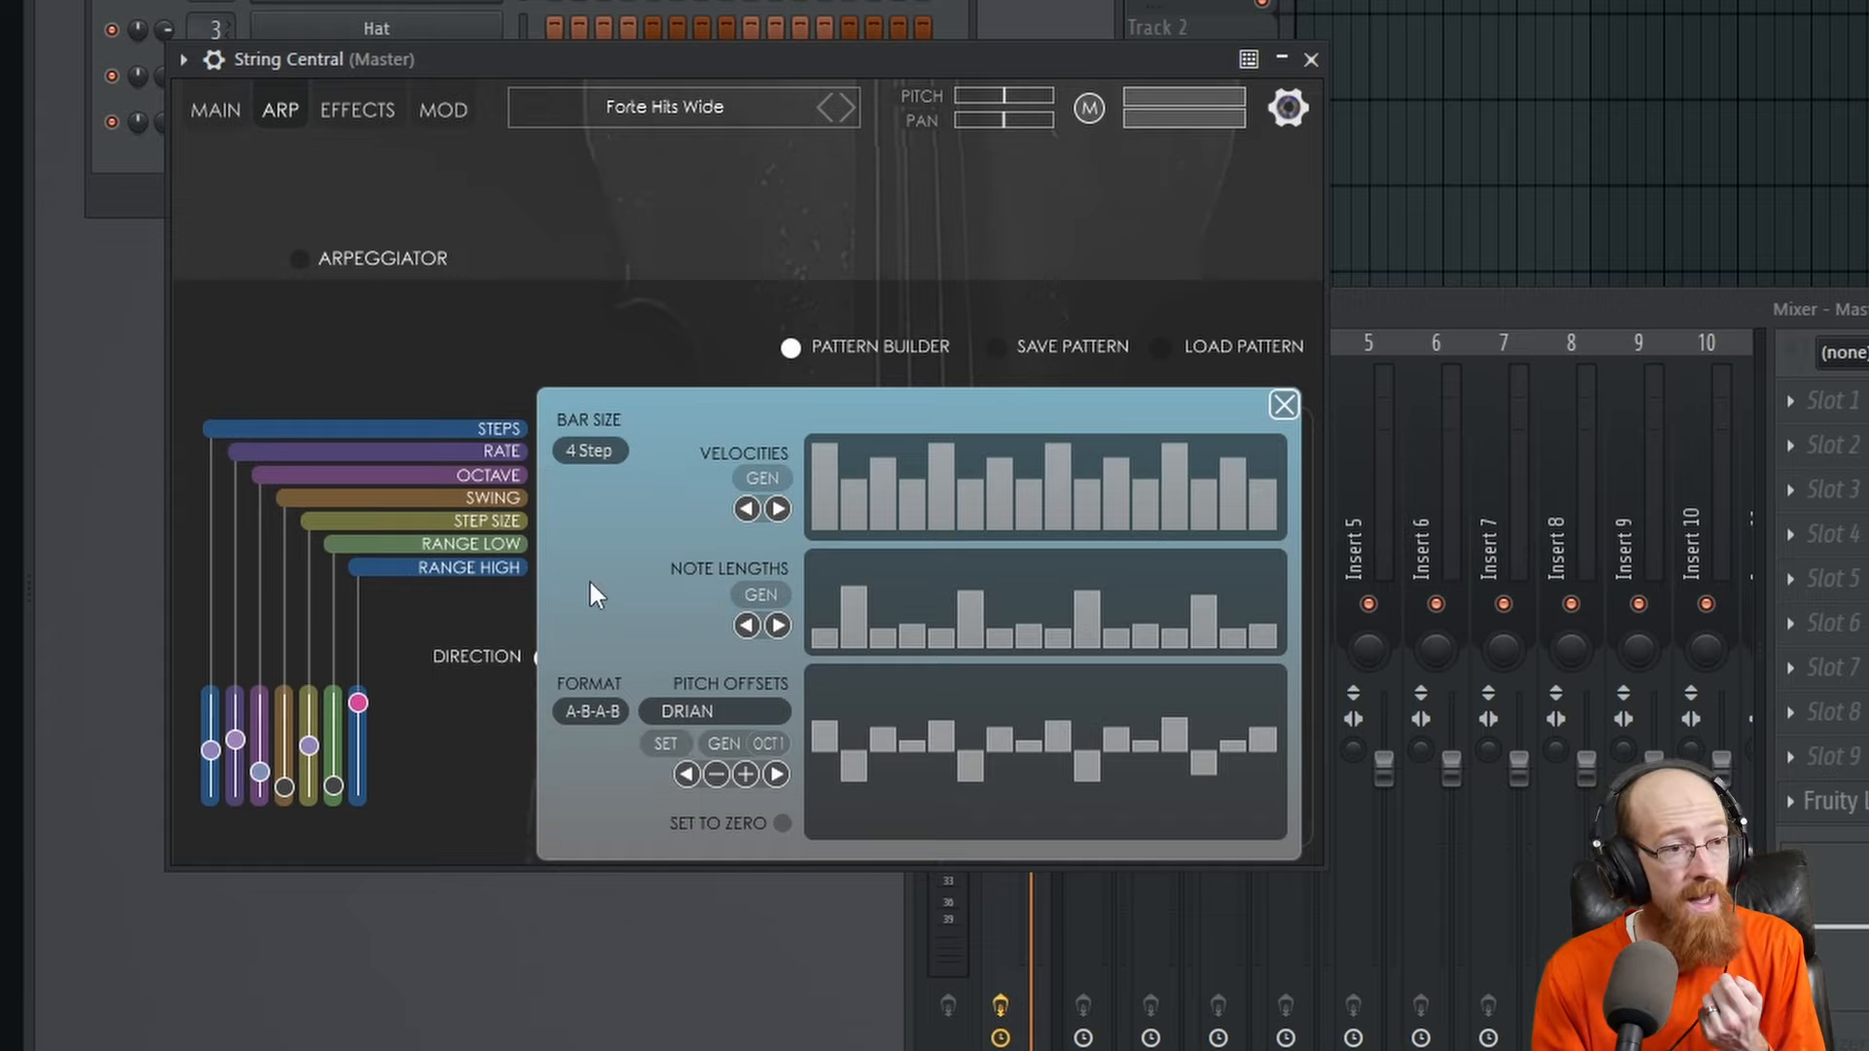
{"action": "left_click", "coordinate": [709, 742]}
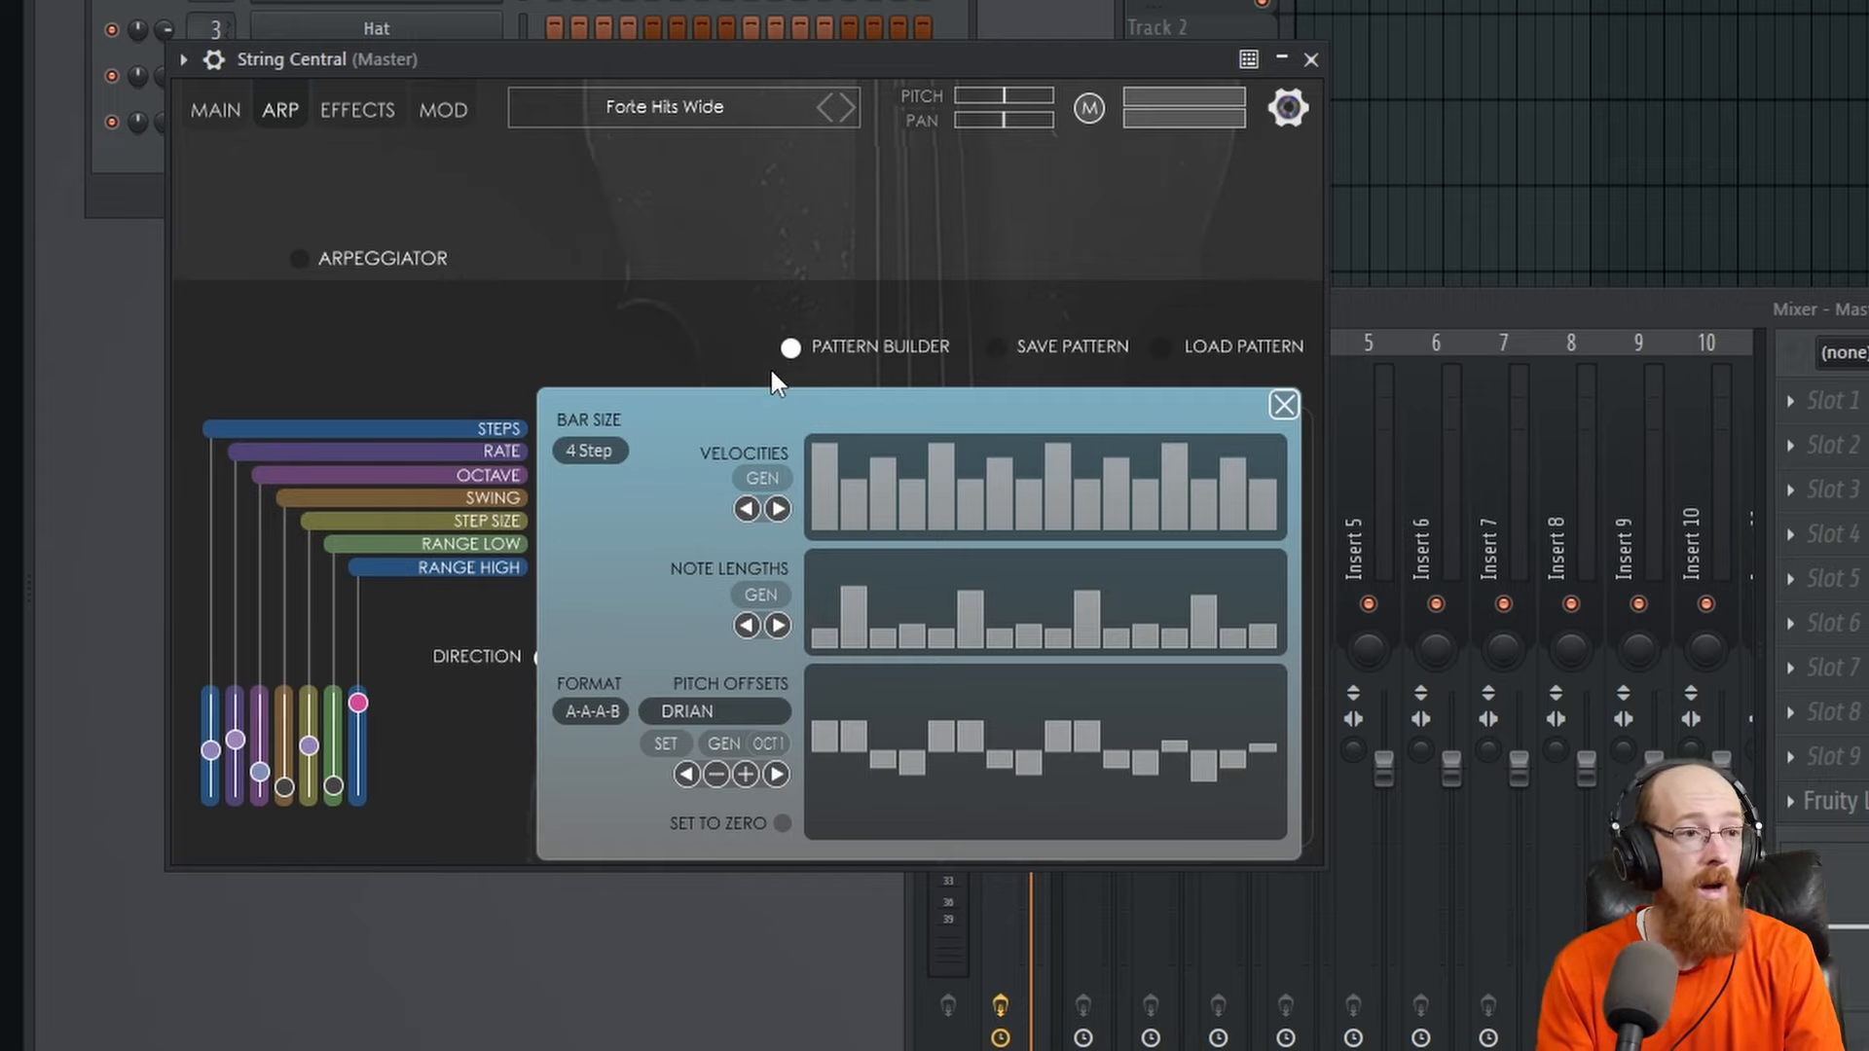
{"action": "left_click", "coordinate": [792, 346]}
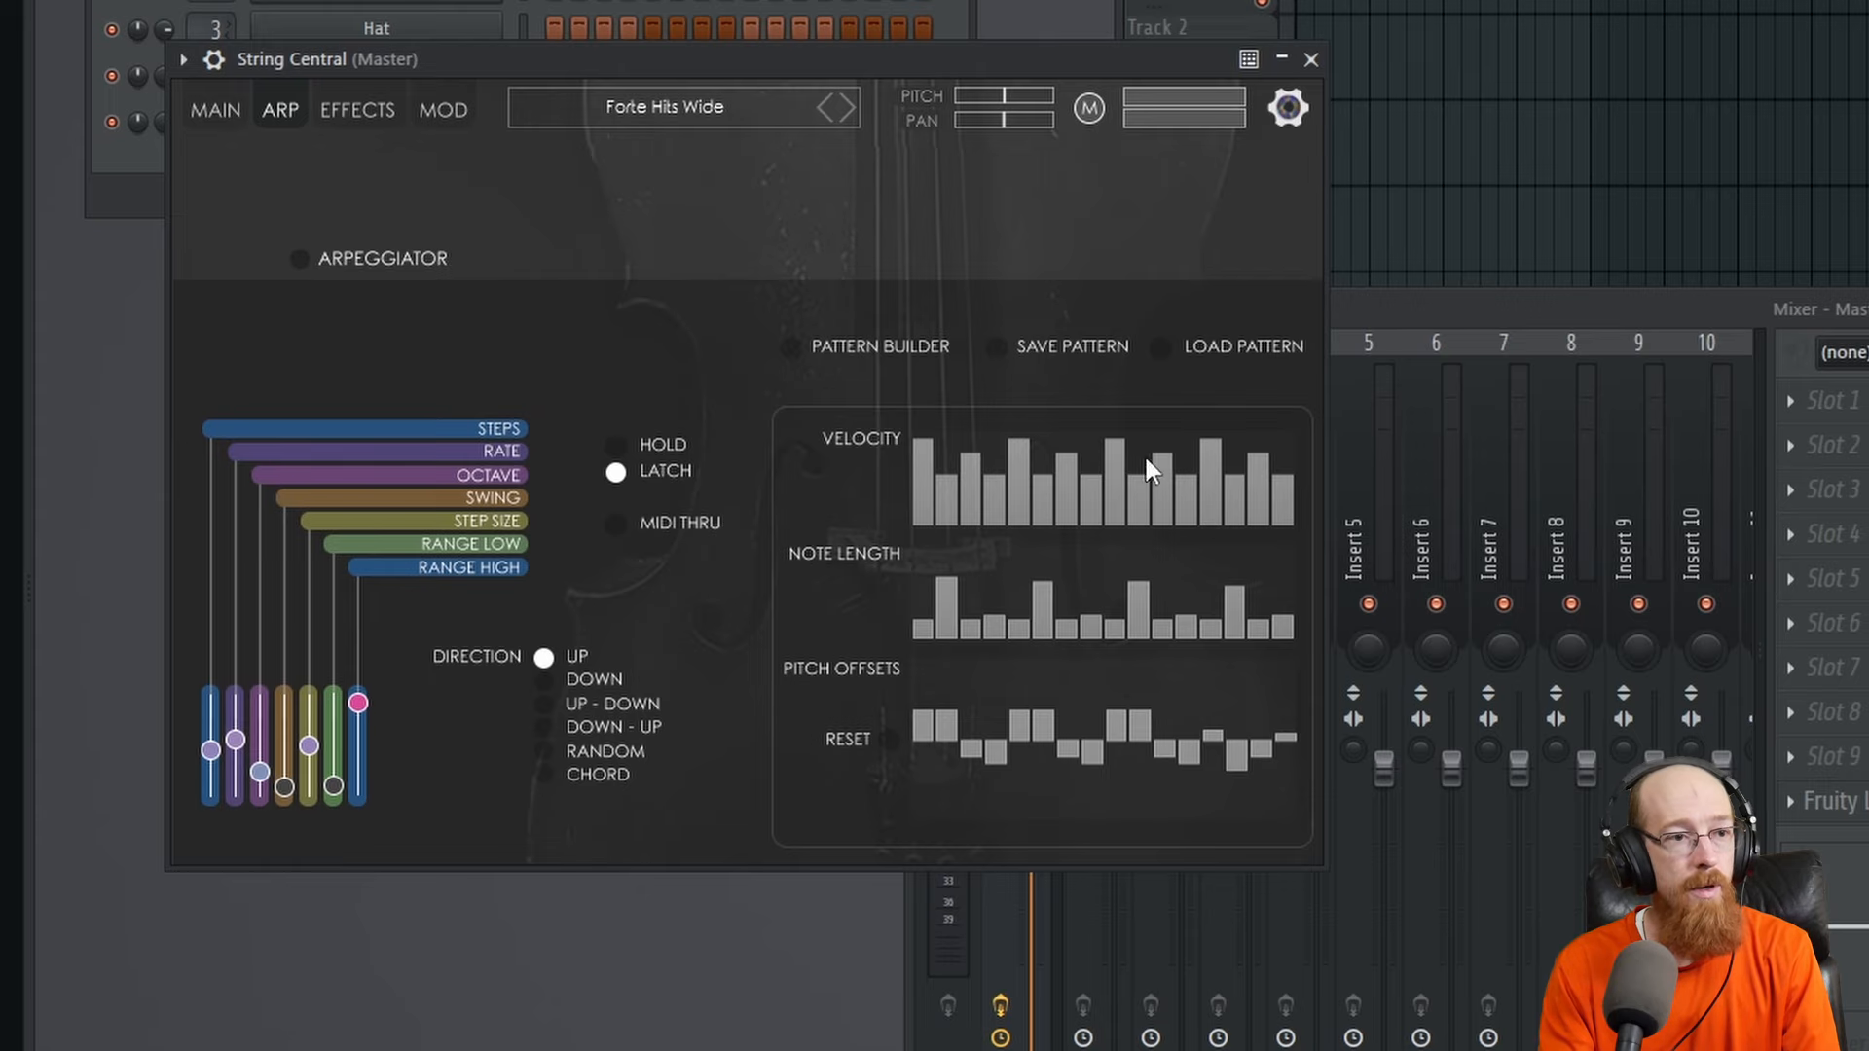
Close the plugin window, open the String Central channel's piano roll, and play its pattern from the start
{"action": "left_click", "coordinate": [1310, 59]}
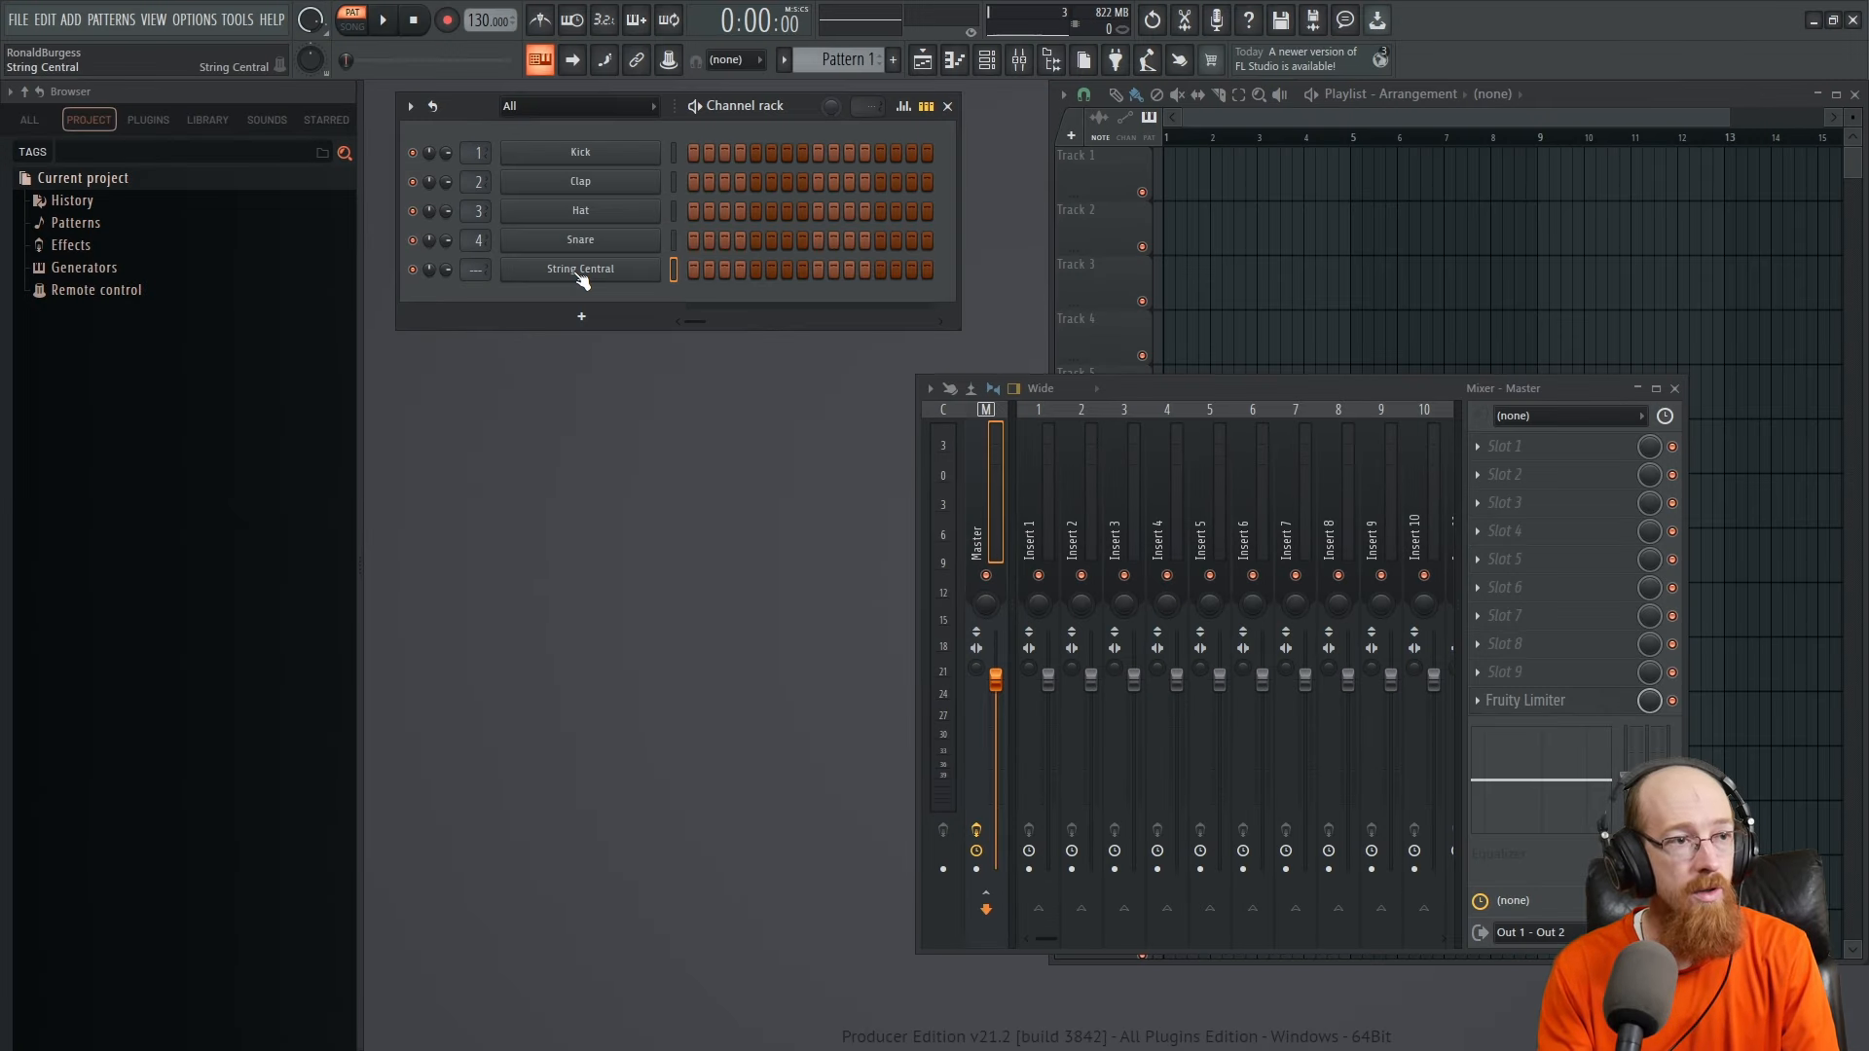
{"action": "right_click", "coordinate": [581, 280]}
{"action": "left_click", "coordinate": [715, 281]}
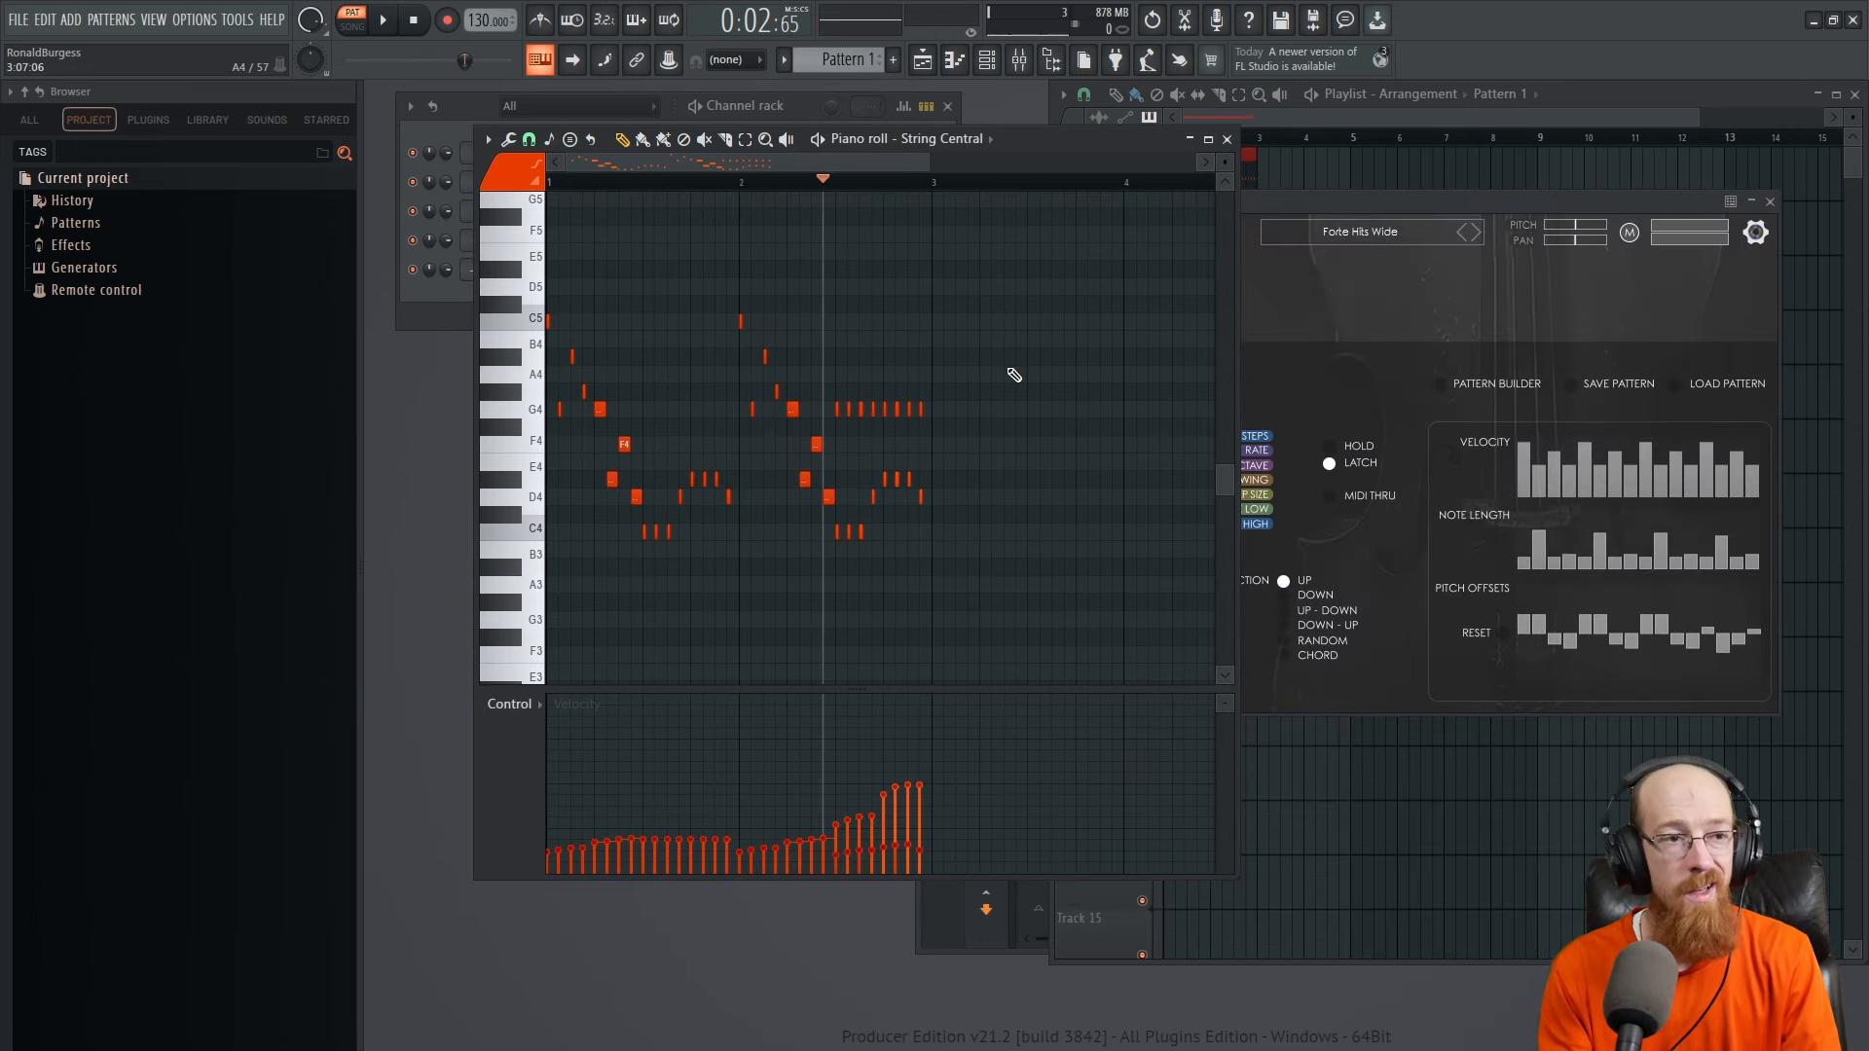
{"action": "left_click_drag", "start_coordinate": [820, 196], "coordinate": [354, 185]}
{"action": "right_click", "coordinate": [729, 211]}
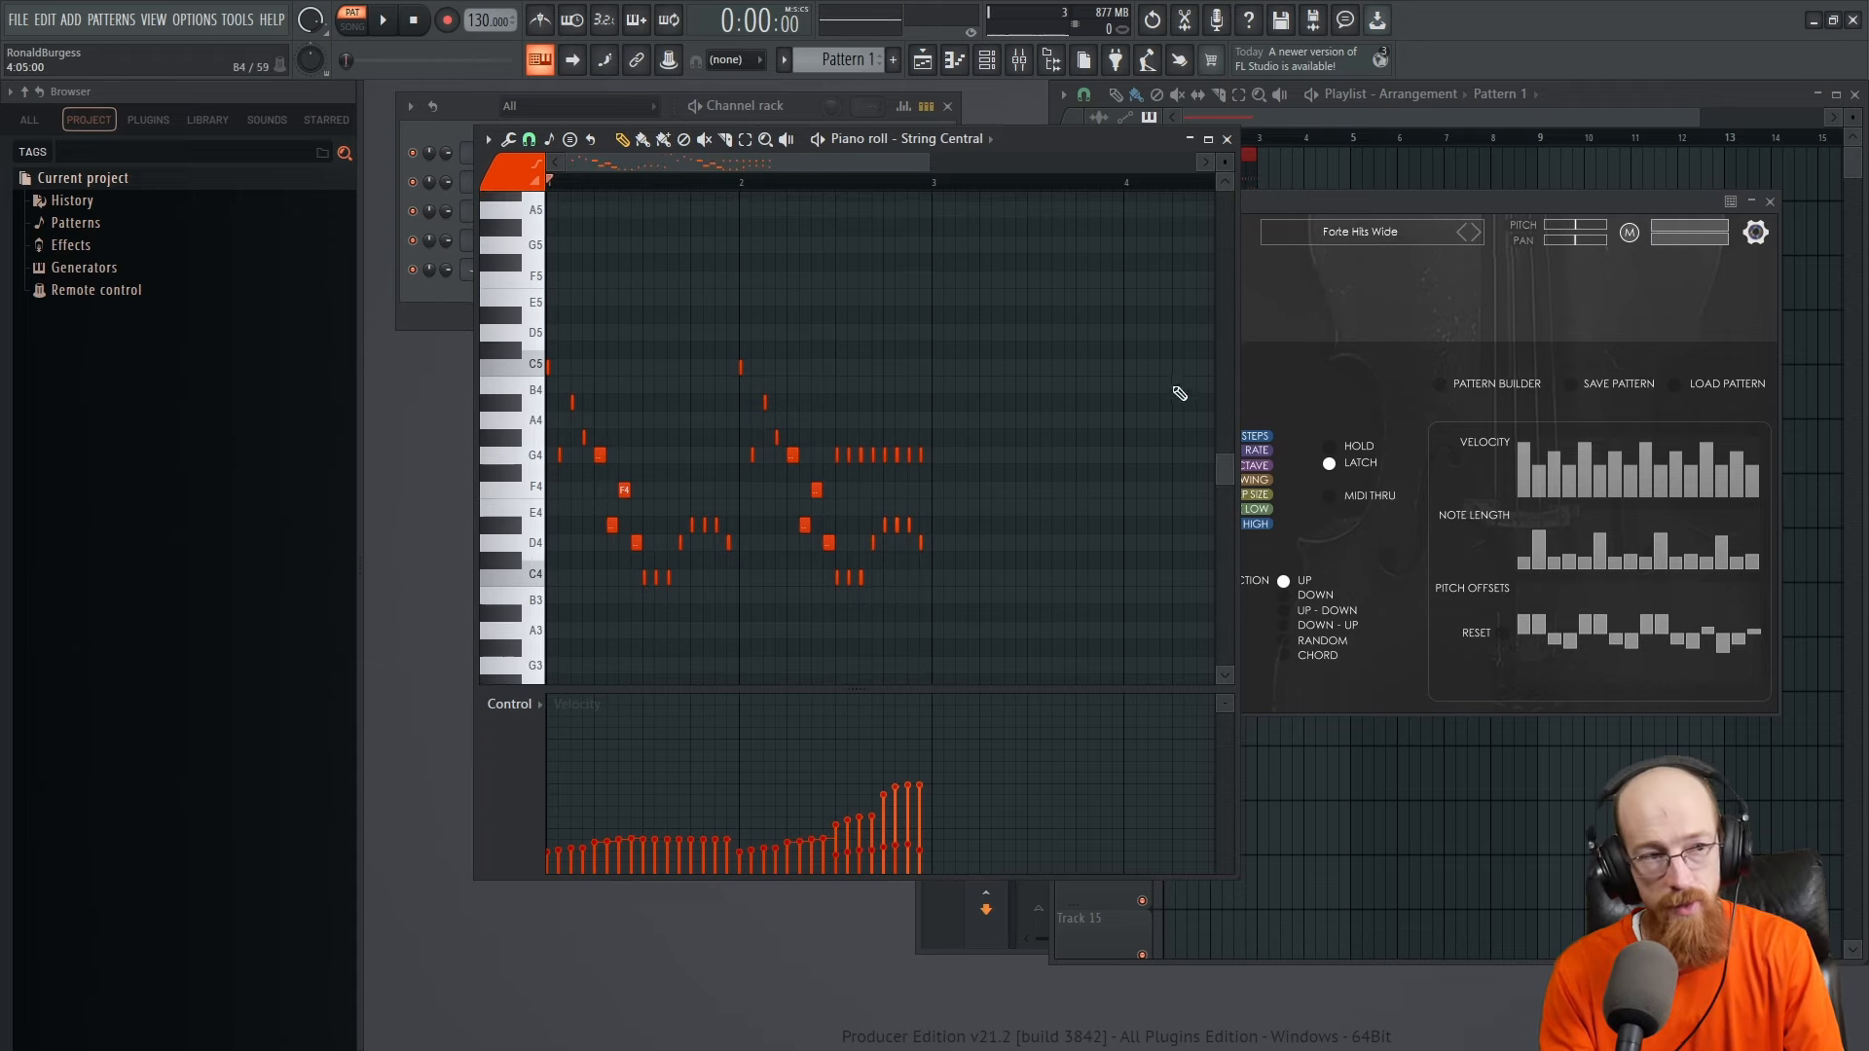
{"action": "key", "text": "space"}
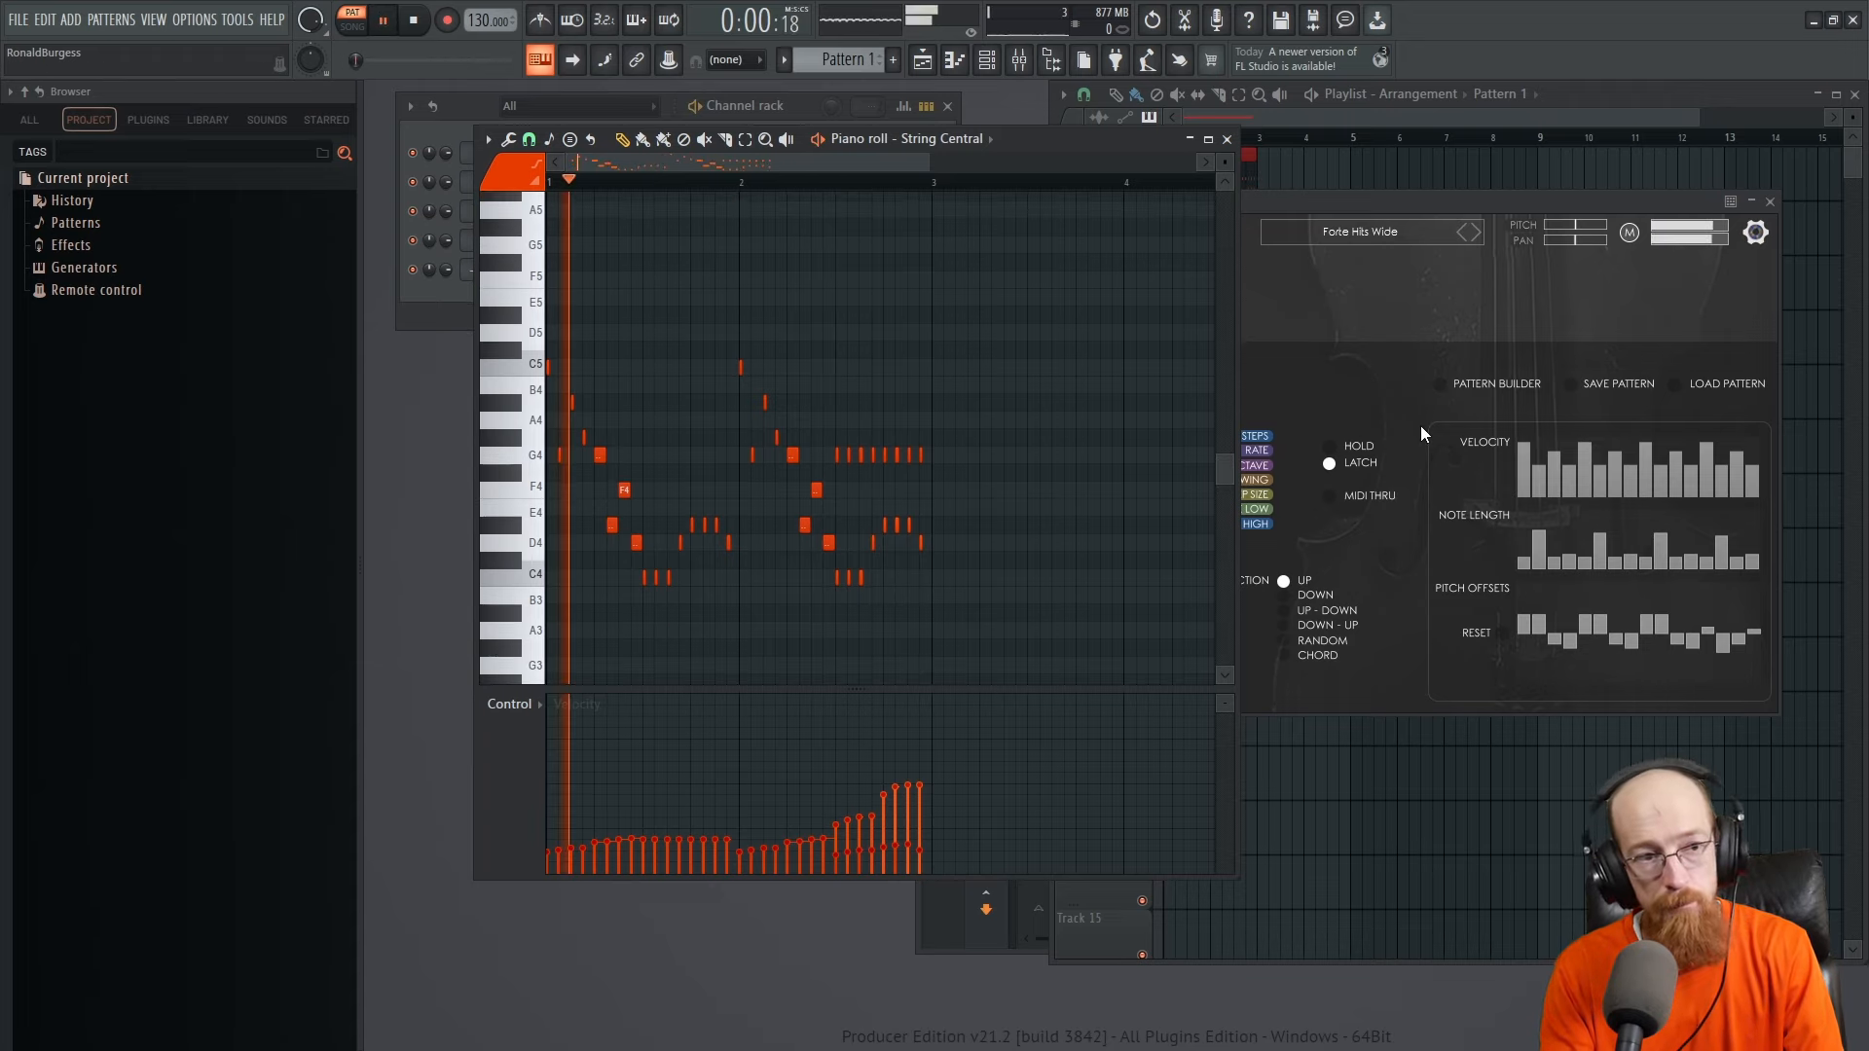
Show String Central's main page while the pattern plays, and stop playback with the piano roll in front
{"action": "left_click", "coordinate": [1399, 204]}
{"action": "left_click_drag", "start_coordinate": [1399, 204], "coordinate": [1400, 212]}
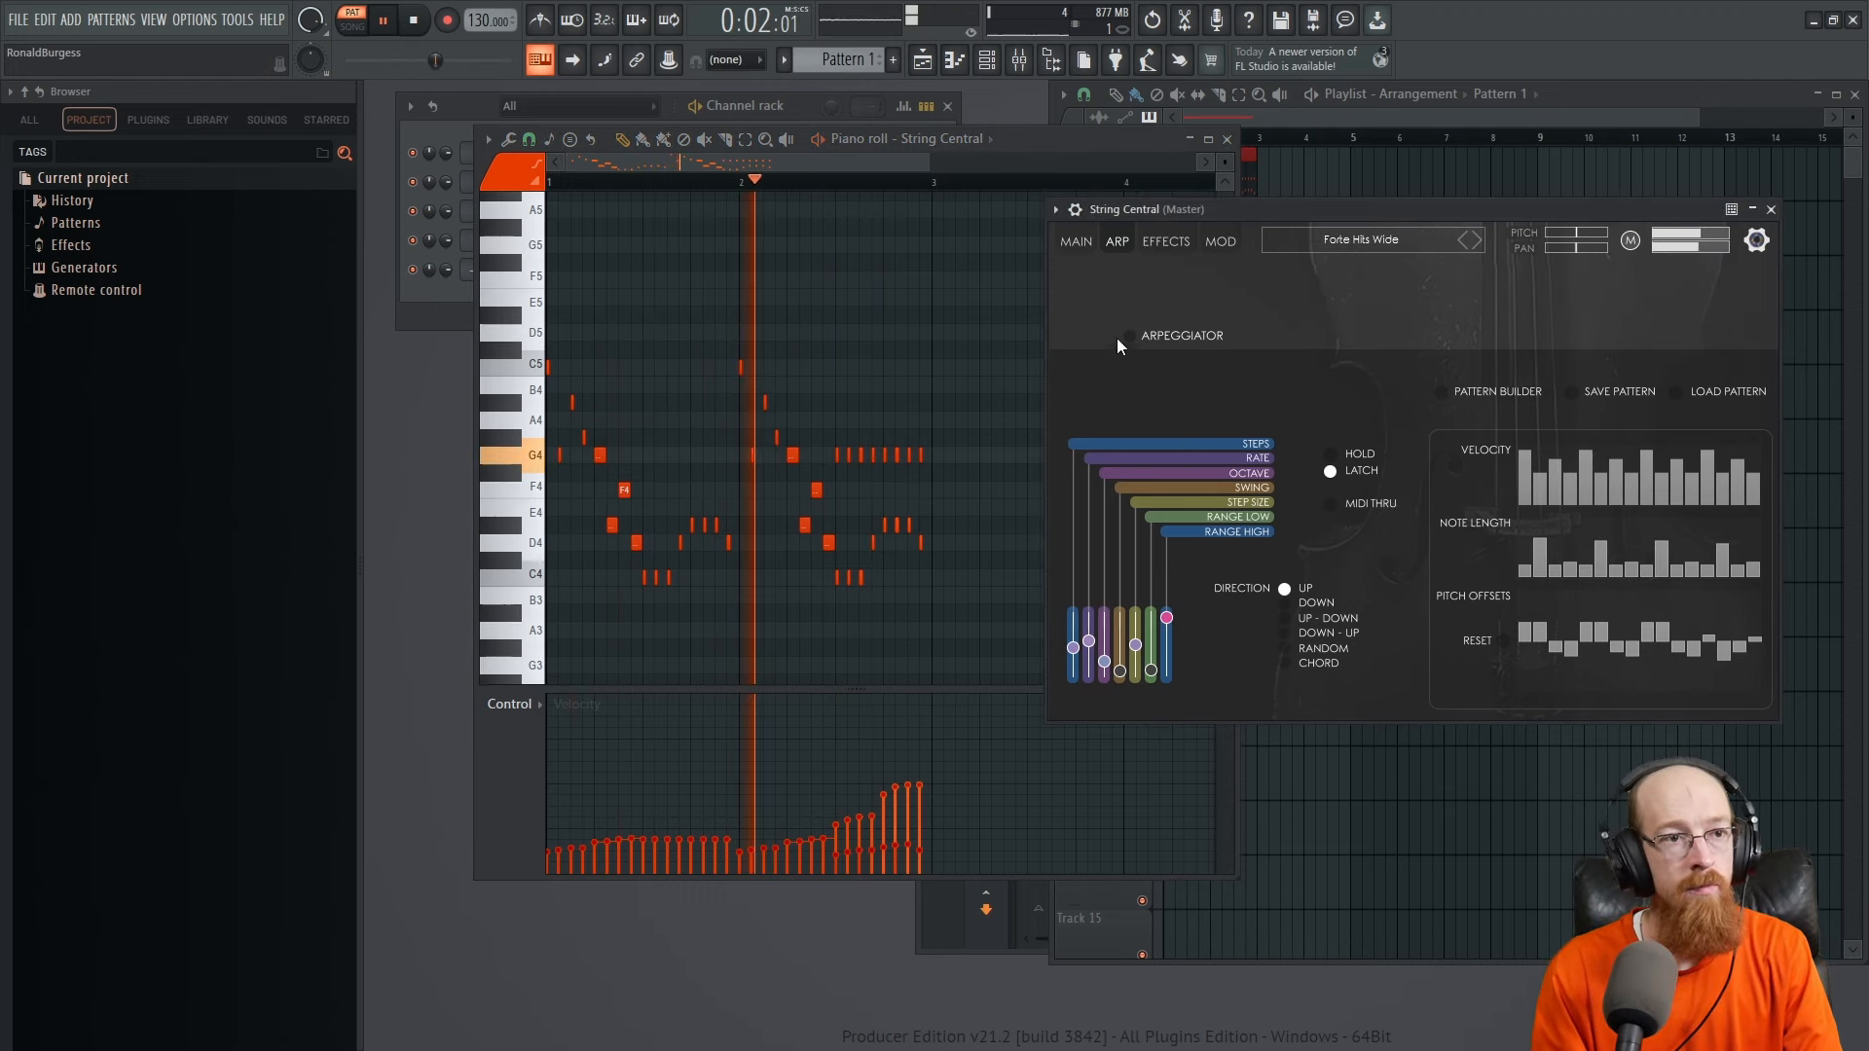
{"action": "left_click", "coordinate": [1095, 244]}
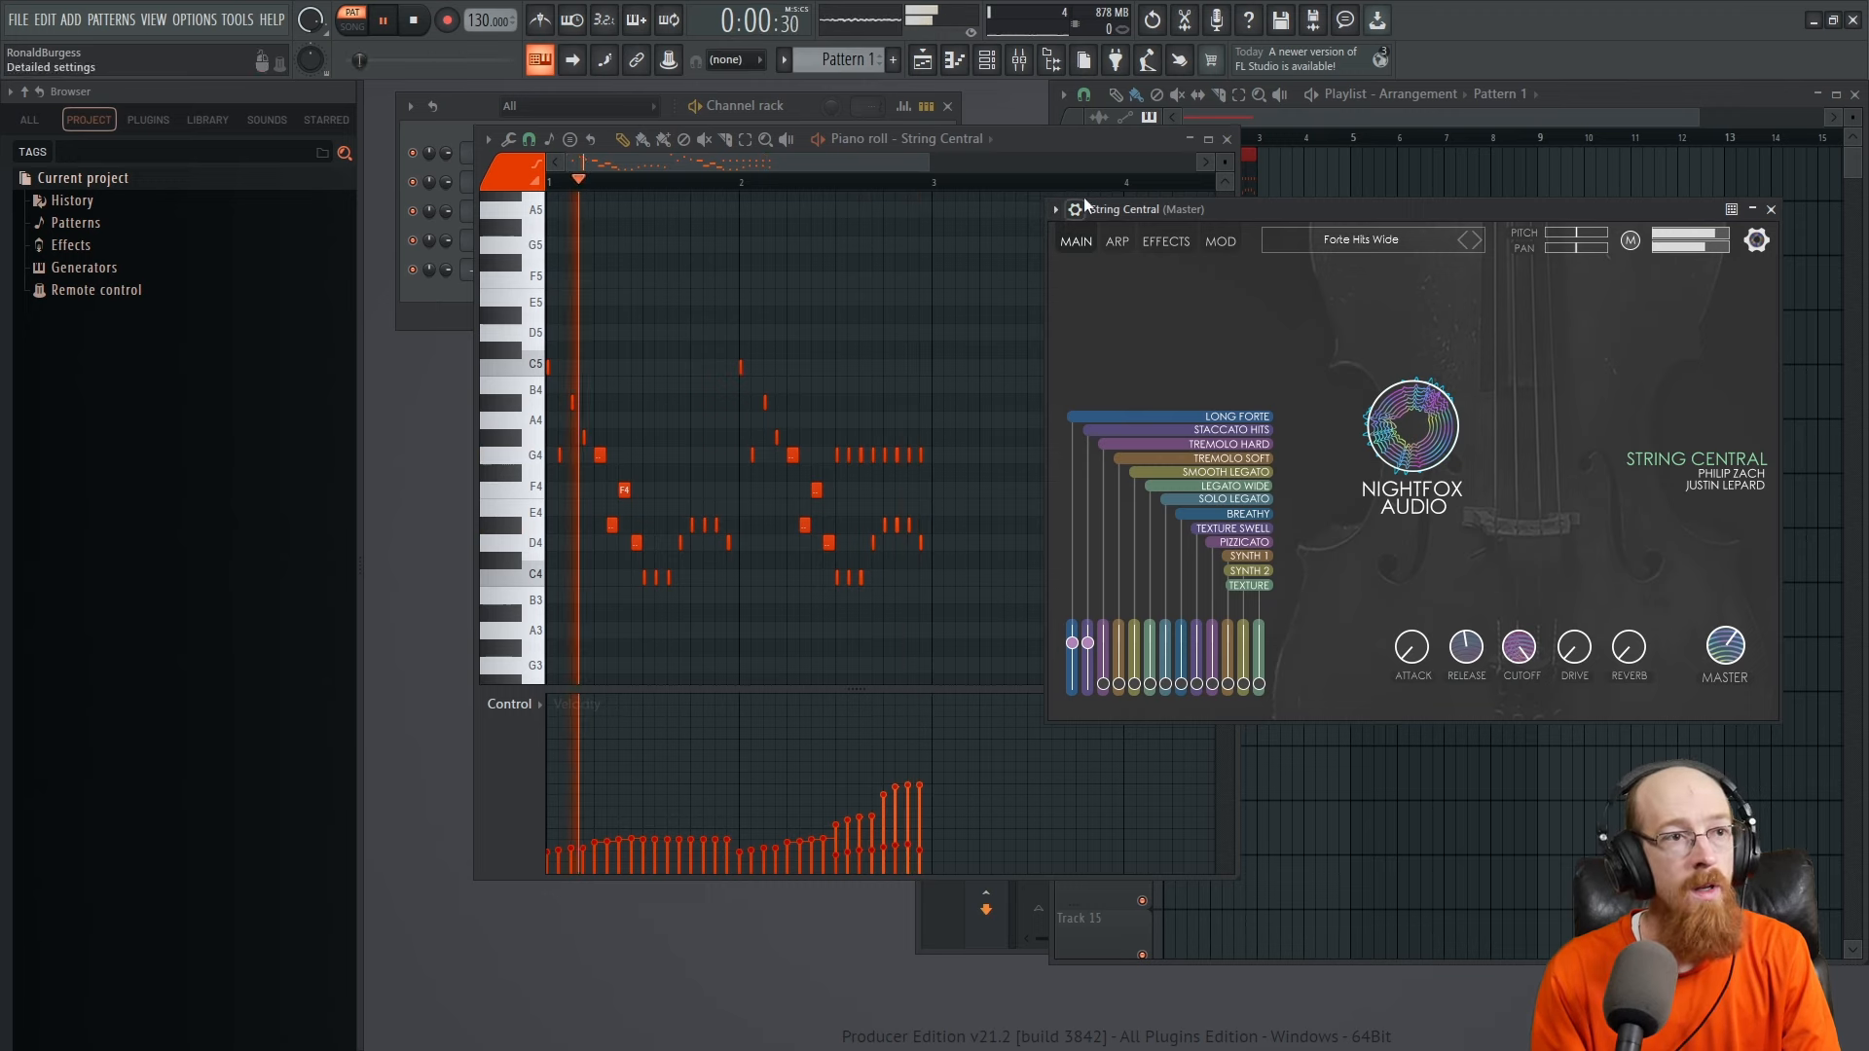
{"action": "left_click", "coordinate": [1083, 136]}
{"action": "key", "text": "space"}
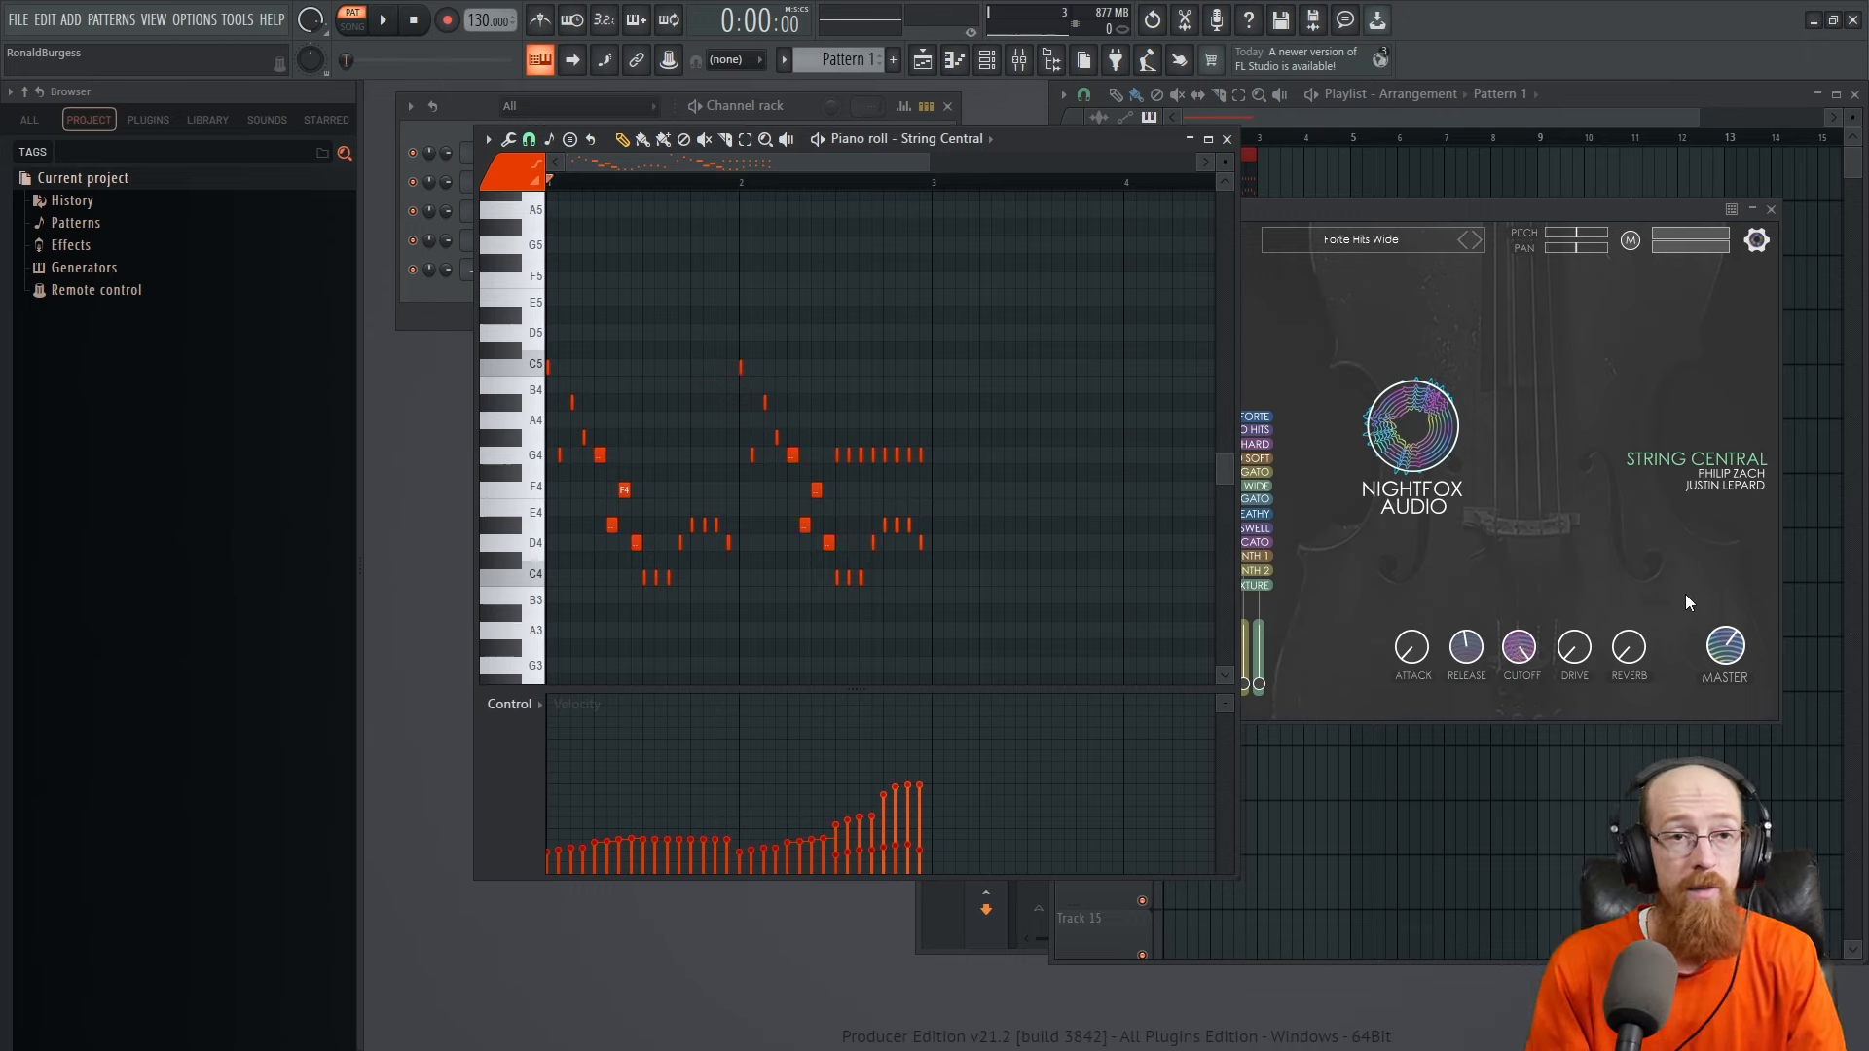
Link String Central's Cutoff knob to MIDI CC #20 using MIDI learn
{"action": "left_click", "coordinate": [1356, 257]}
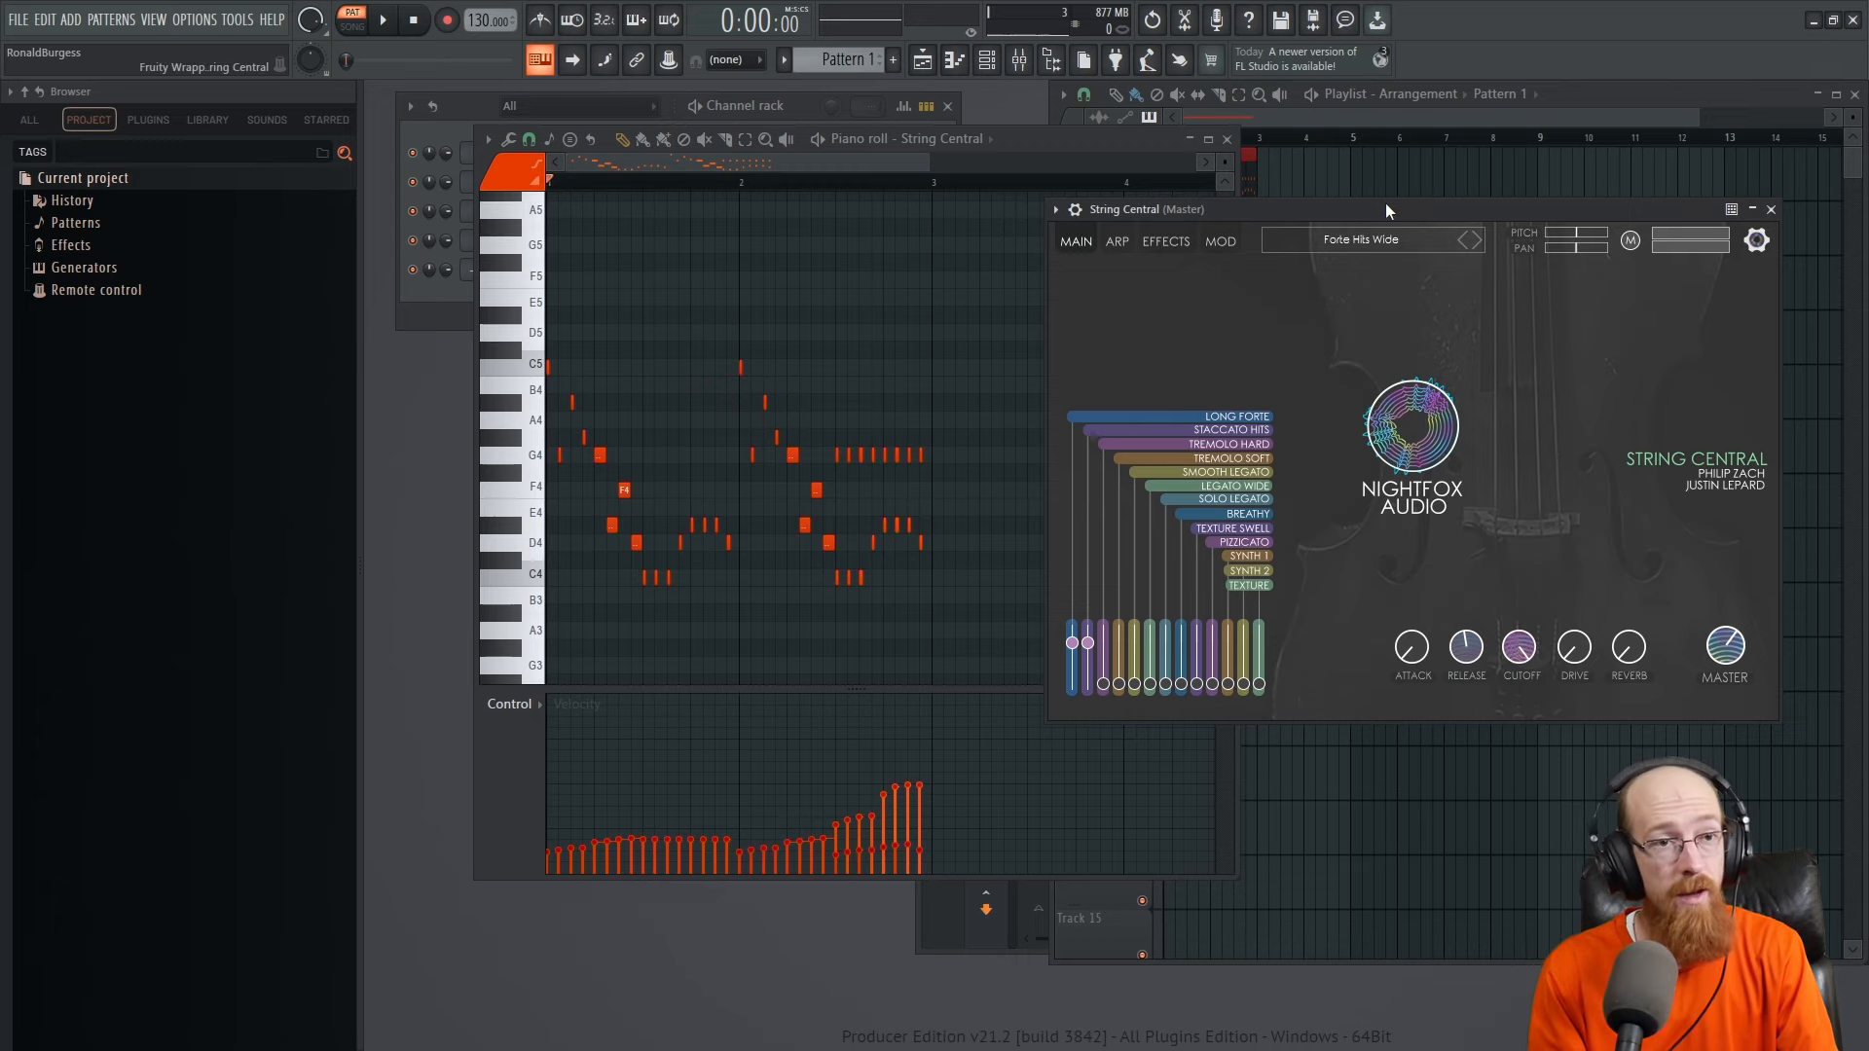
{"action": "key", "text": "space"}
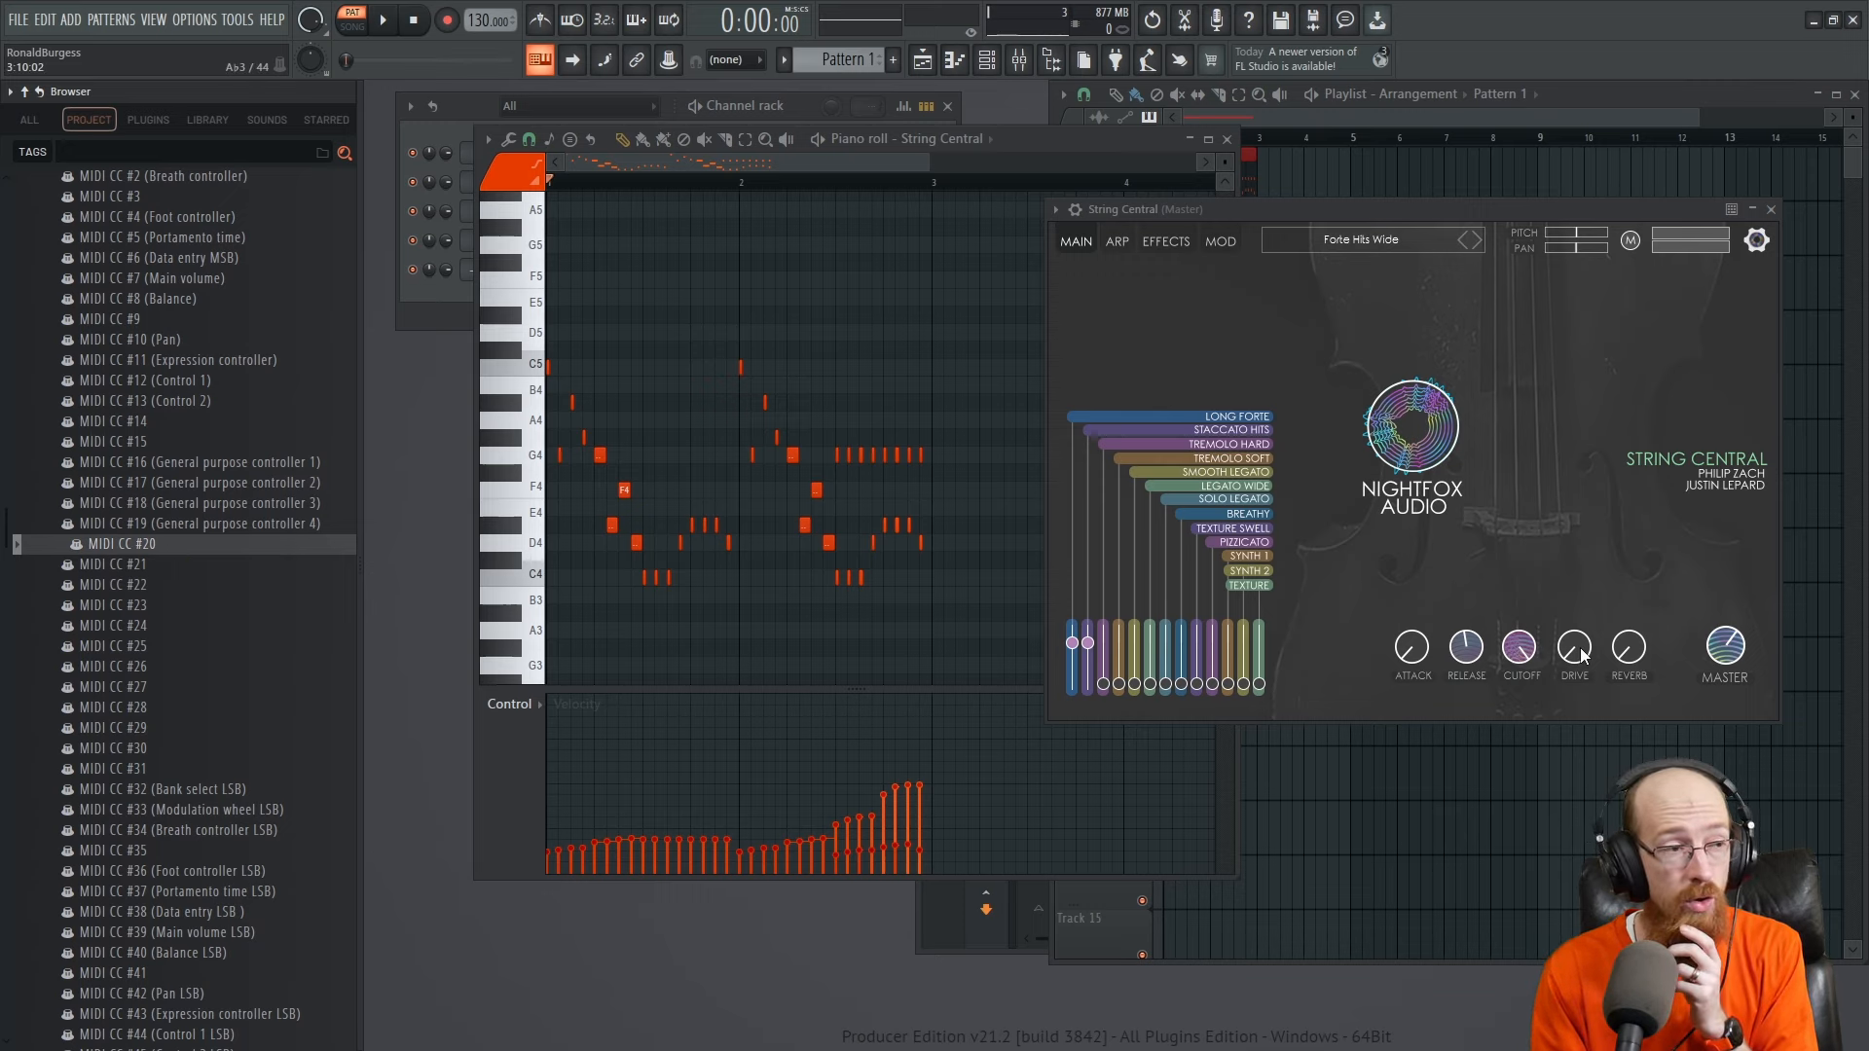
{"action": "left_click", "coordinate": [1530, 659]}
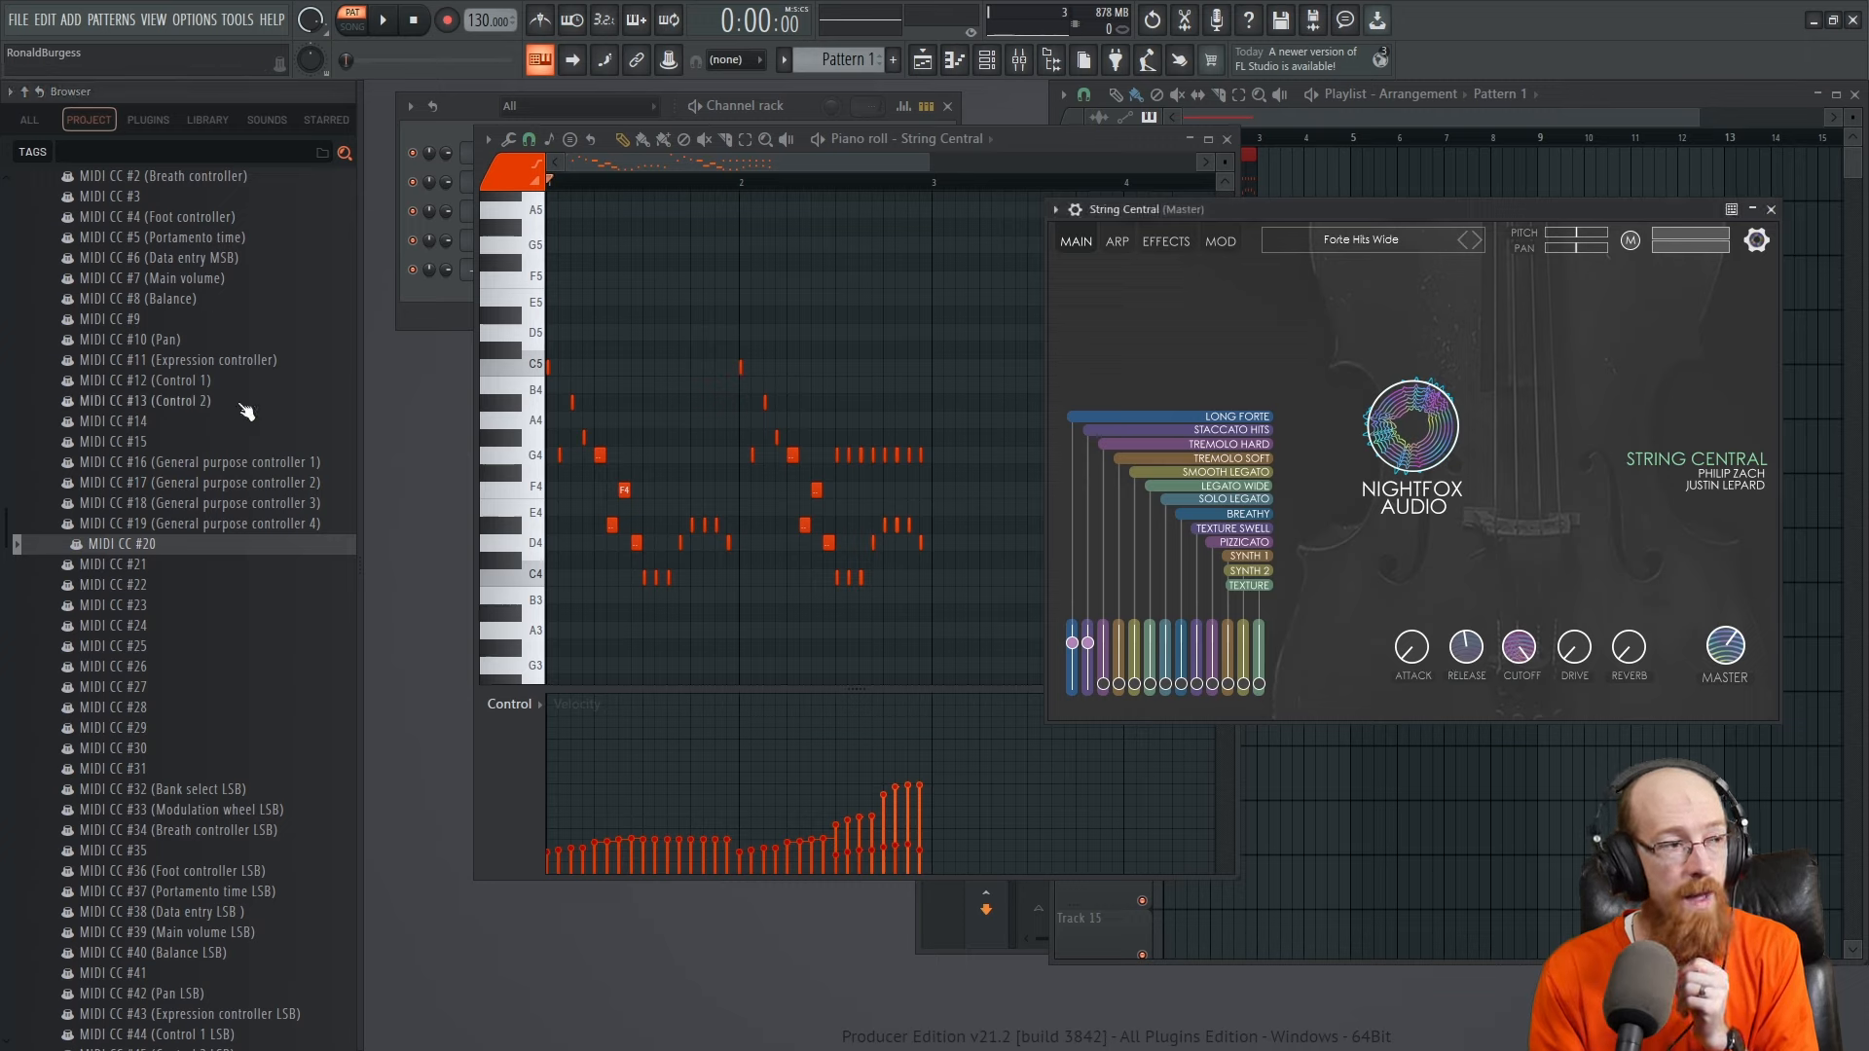
{"action": "right_click", "coordinate": [192, 548]}
{"action": "right_click", "coordinate": [1522, 658]}
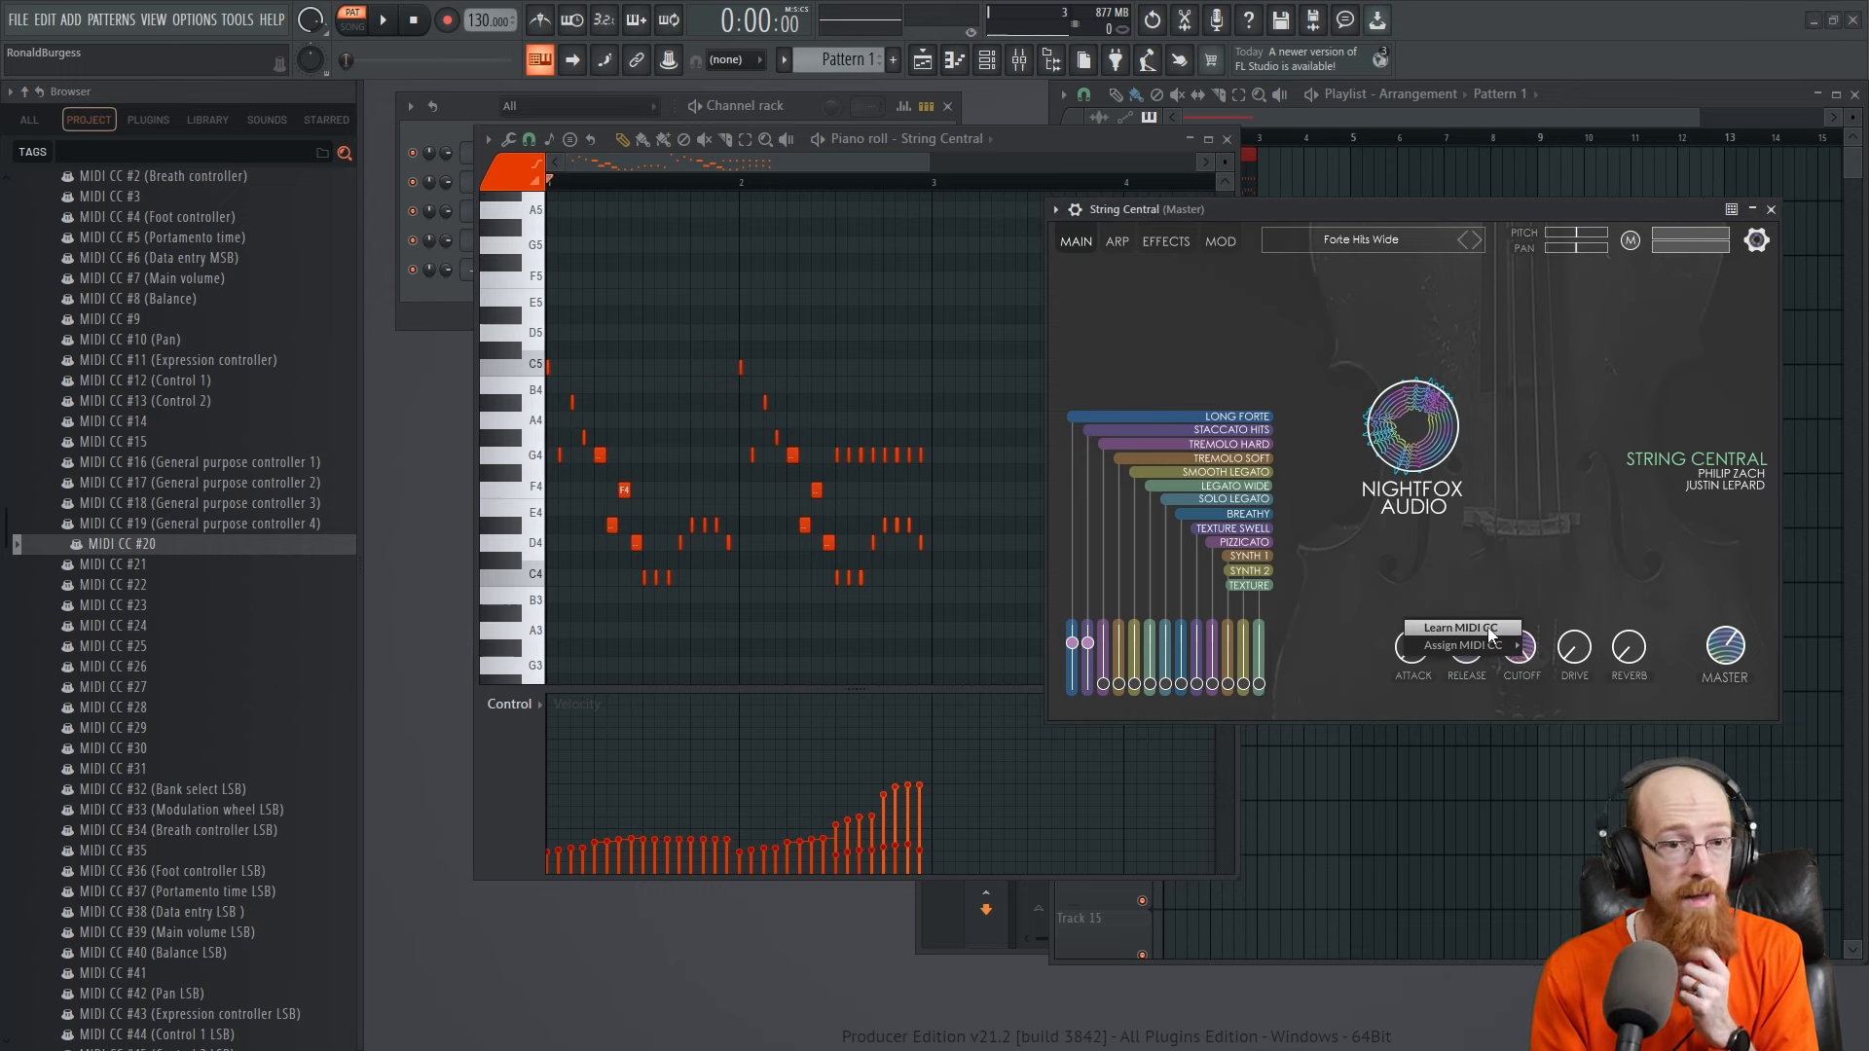
{"action": "left_click", "coordinate": [1490, 630]}
{"action": "mouse_move", "coordinate": [127, 549]}
{"action": "left_mouse_down"}
{"action": "mouse_move", "coordinate": [126, 501]}
{"action": "mouse_move", "coordinate": [126, 545]}
{"action": "left_mouse_up"}
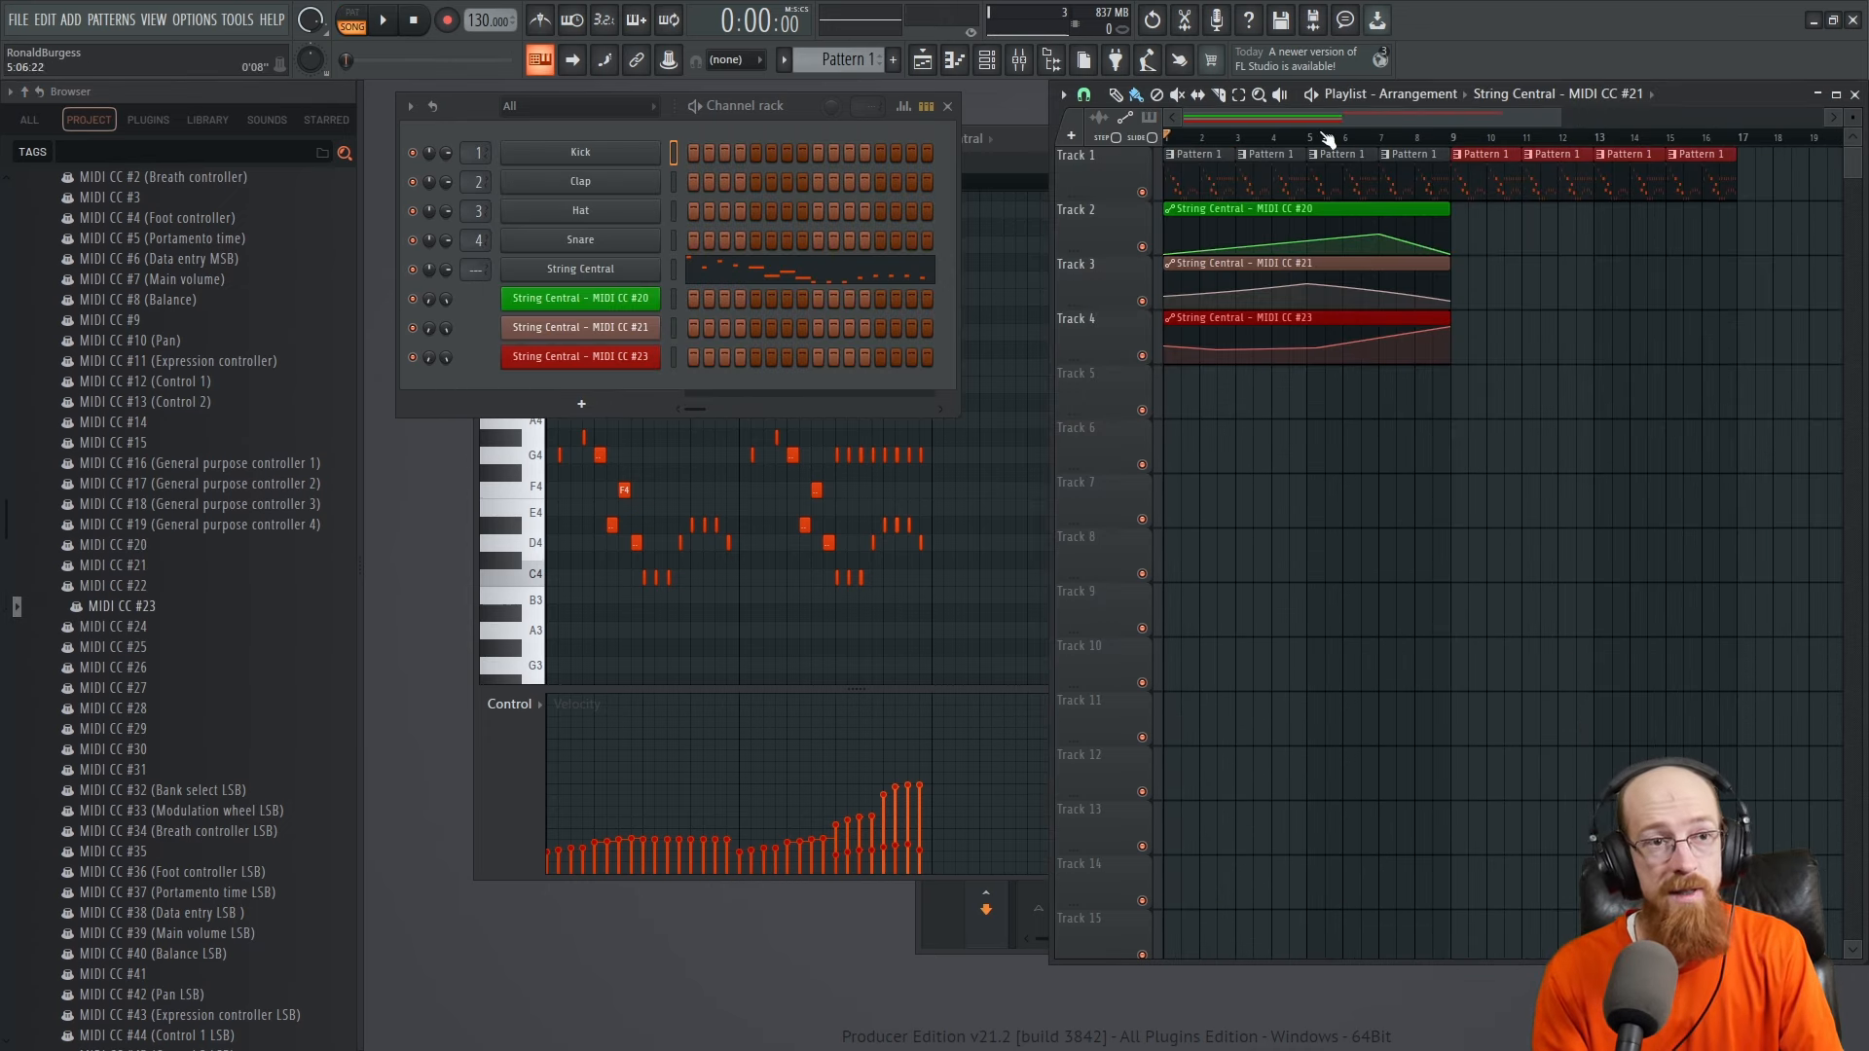
Play the playlist arrangement to hear the MIDI CC #20, #21 and #23 automation clips, and stop playback
{"action": "left_click_drag", "start_coordinate": [1188, 343], "coordinate": [1294, 353]}
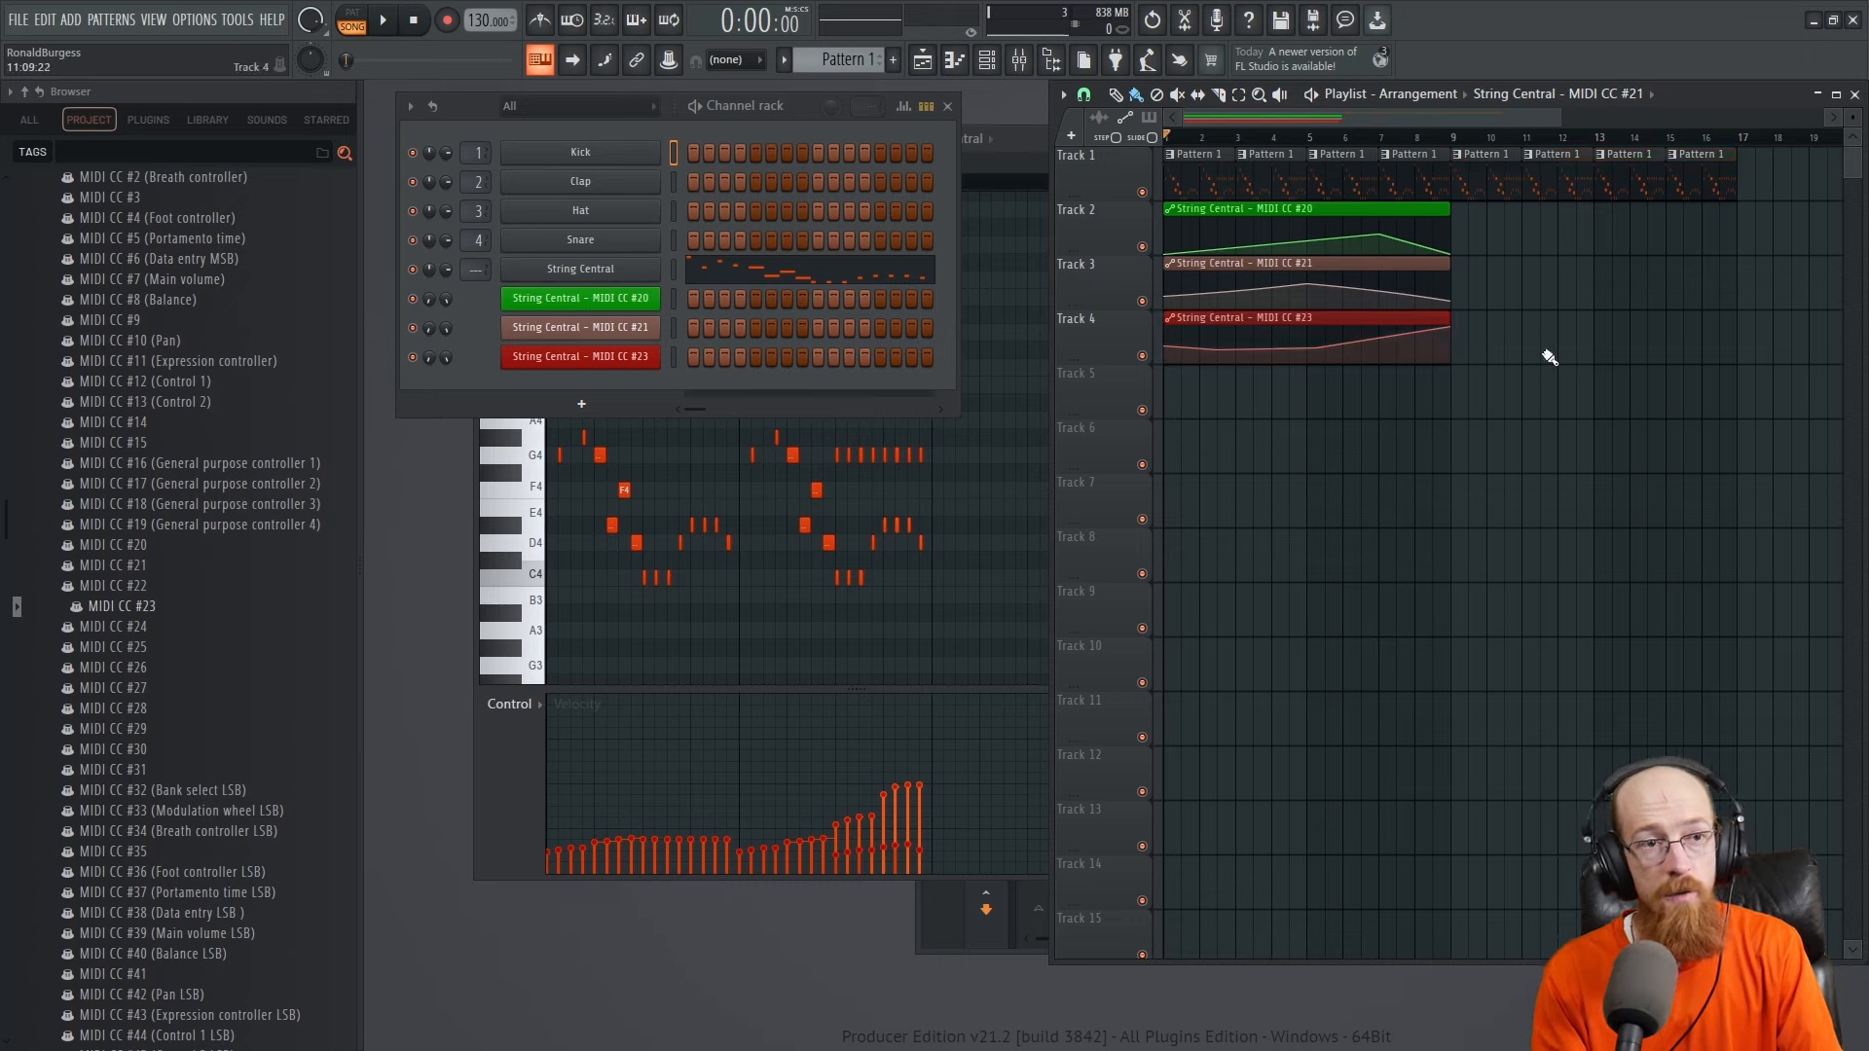
{"action": "left_click_drag", "start_coordinate": [1252, 267], "coordinate": [1413, 291]}
{"action": "left_click_drag", "start_coordinate": [1239, 231], "coordinate": [1425, 239]}
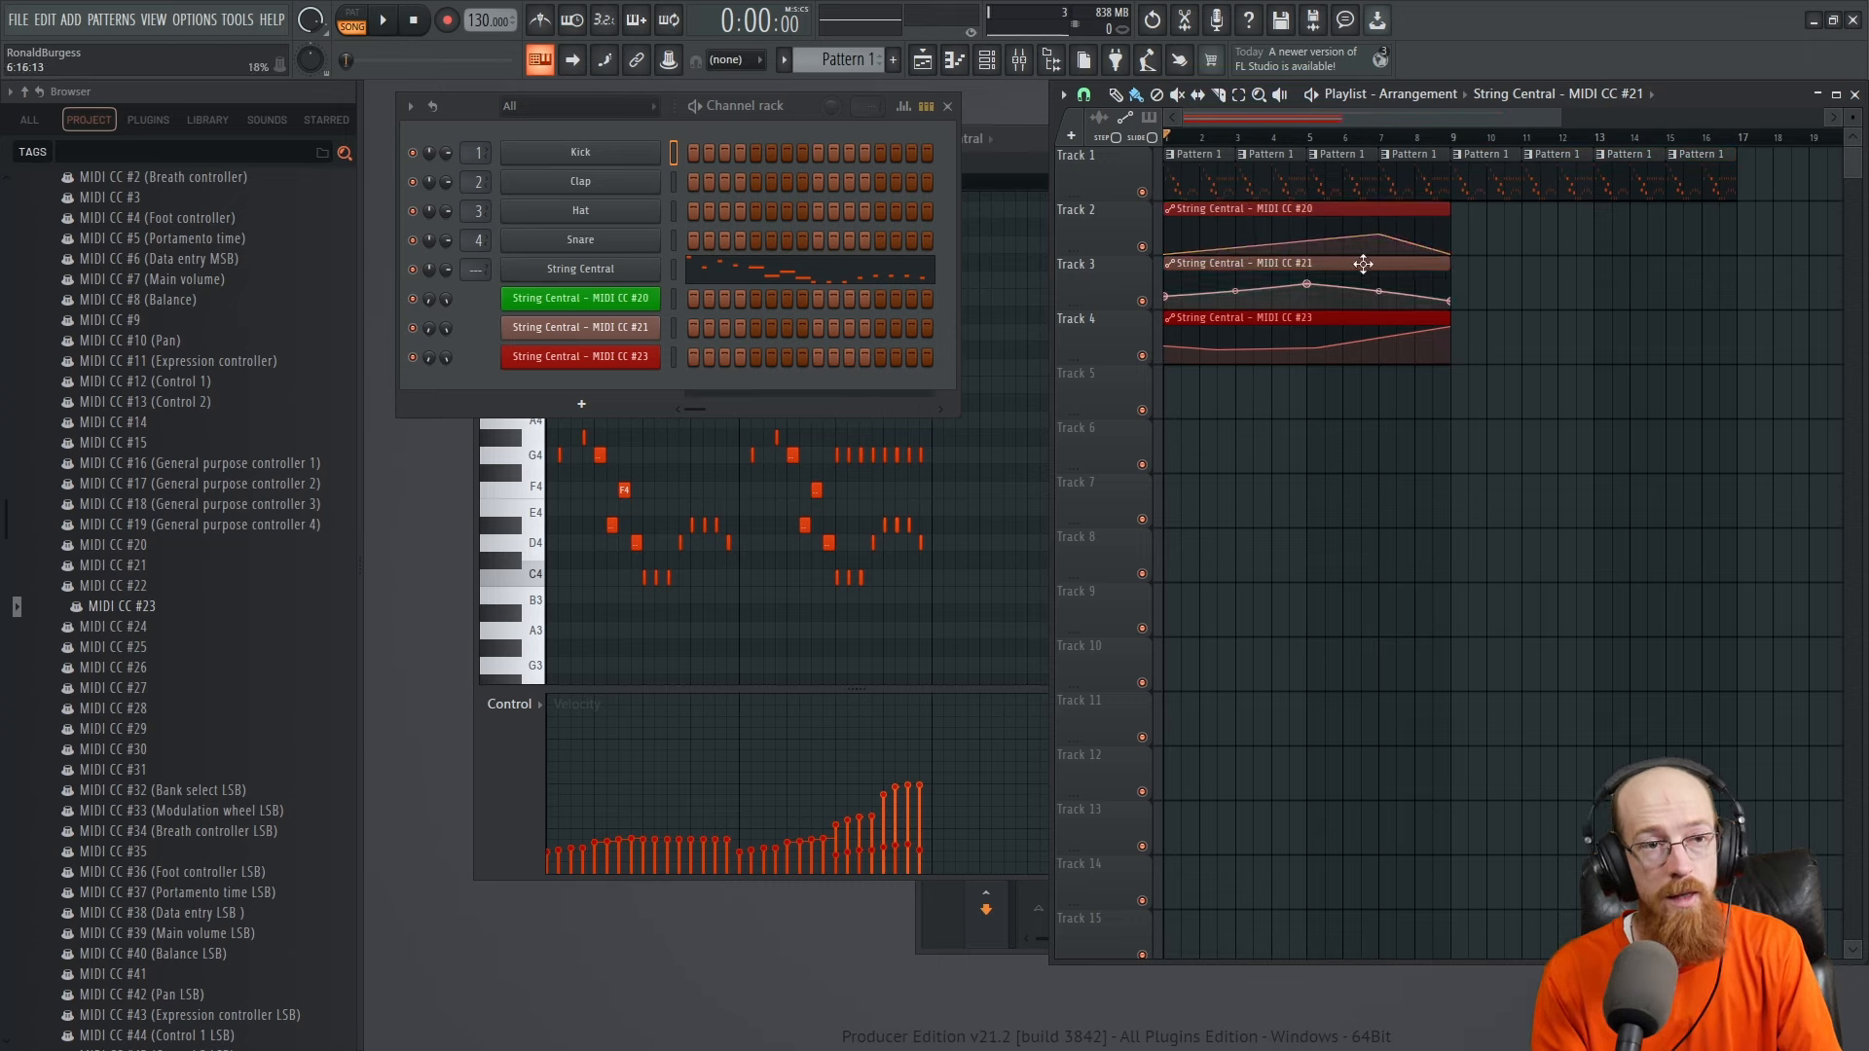
{"action": "key", "text": "space"}
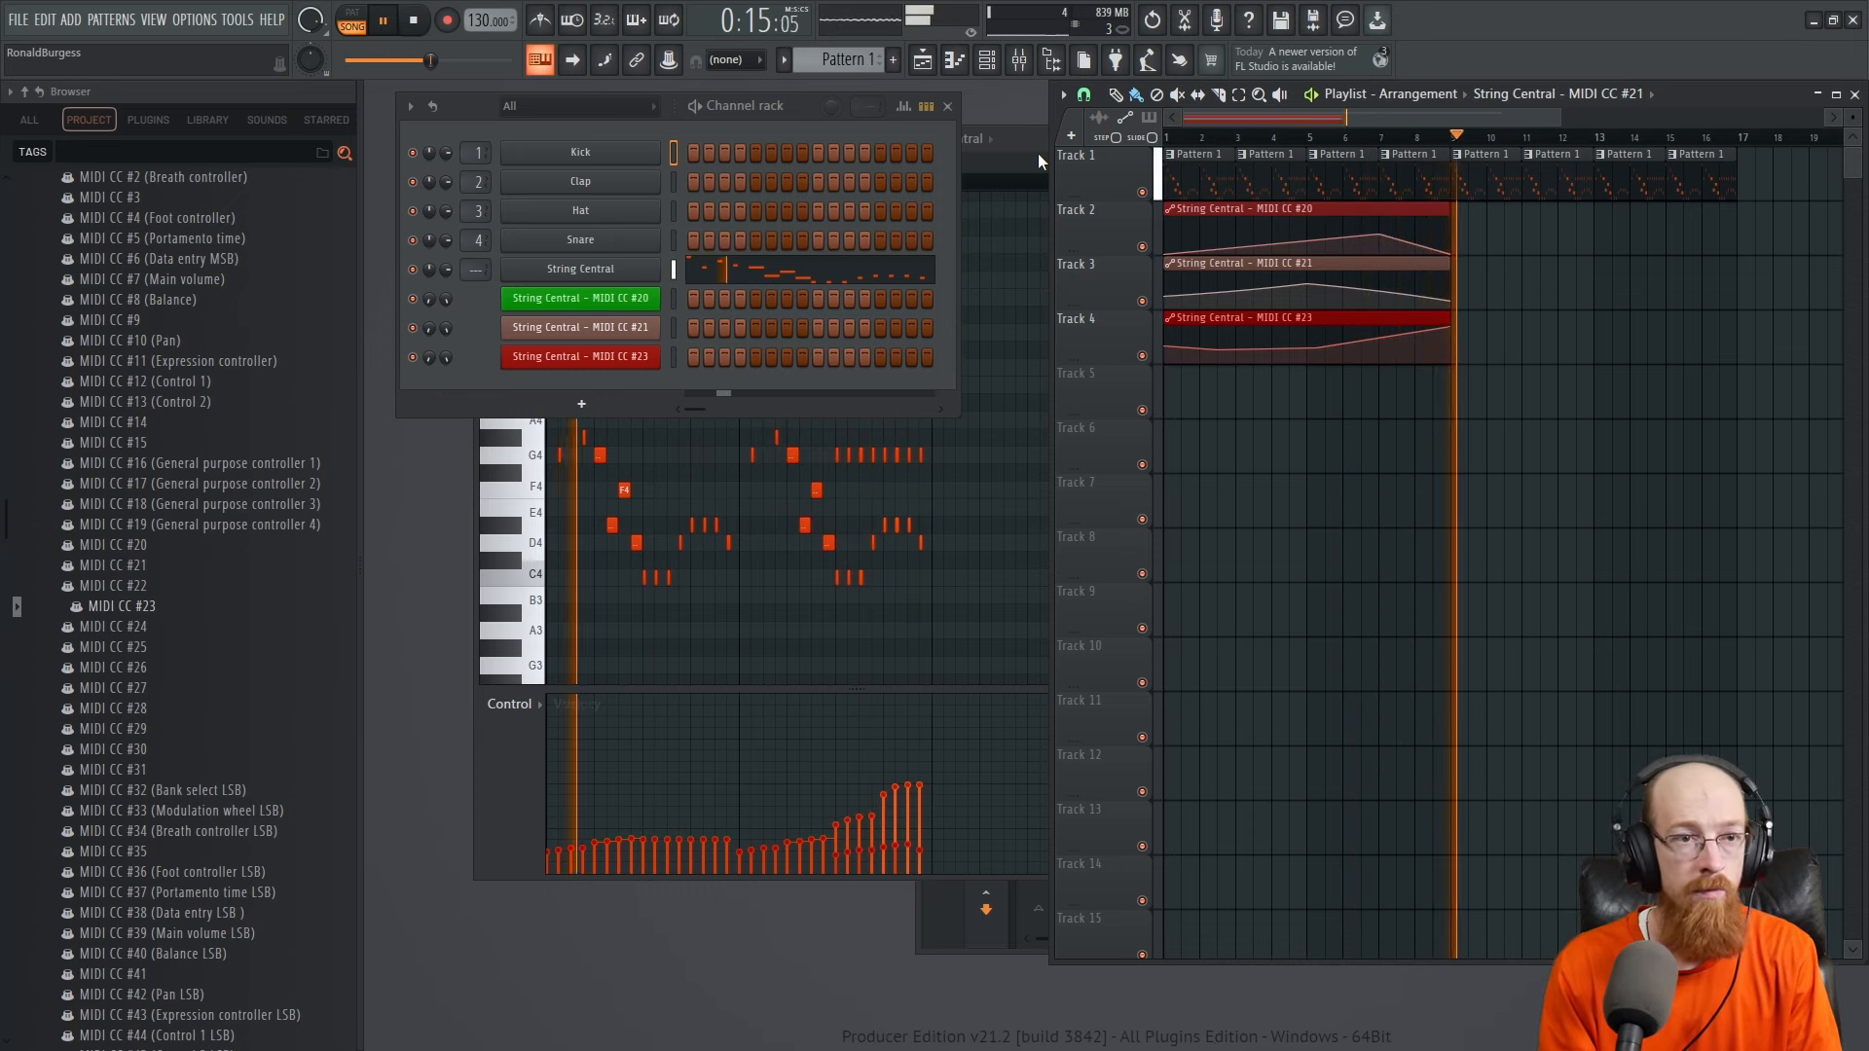
{"action": "key", "text": "space"}
Add a second String Central instance to the channel rack by searching the generator plugins for "string"
{"action": "right_click", "coordinate": [581, 405]}
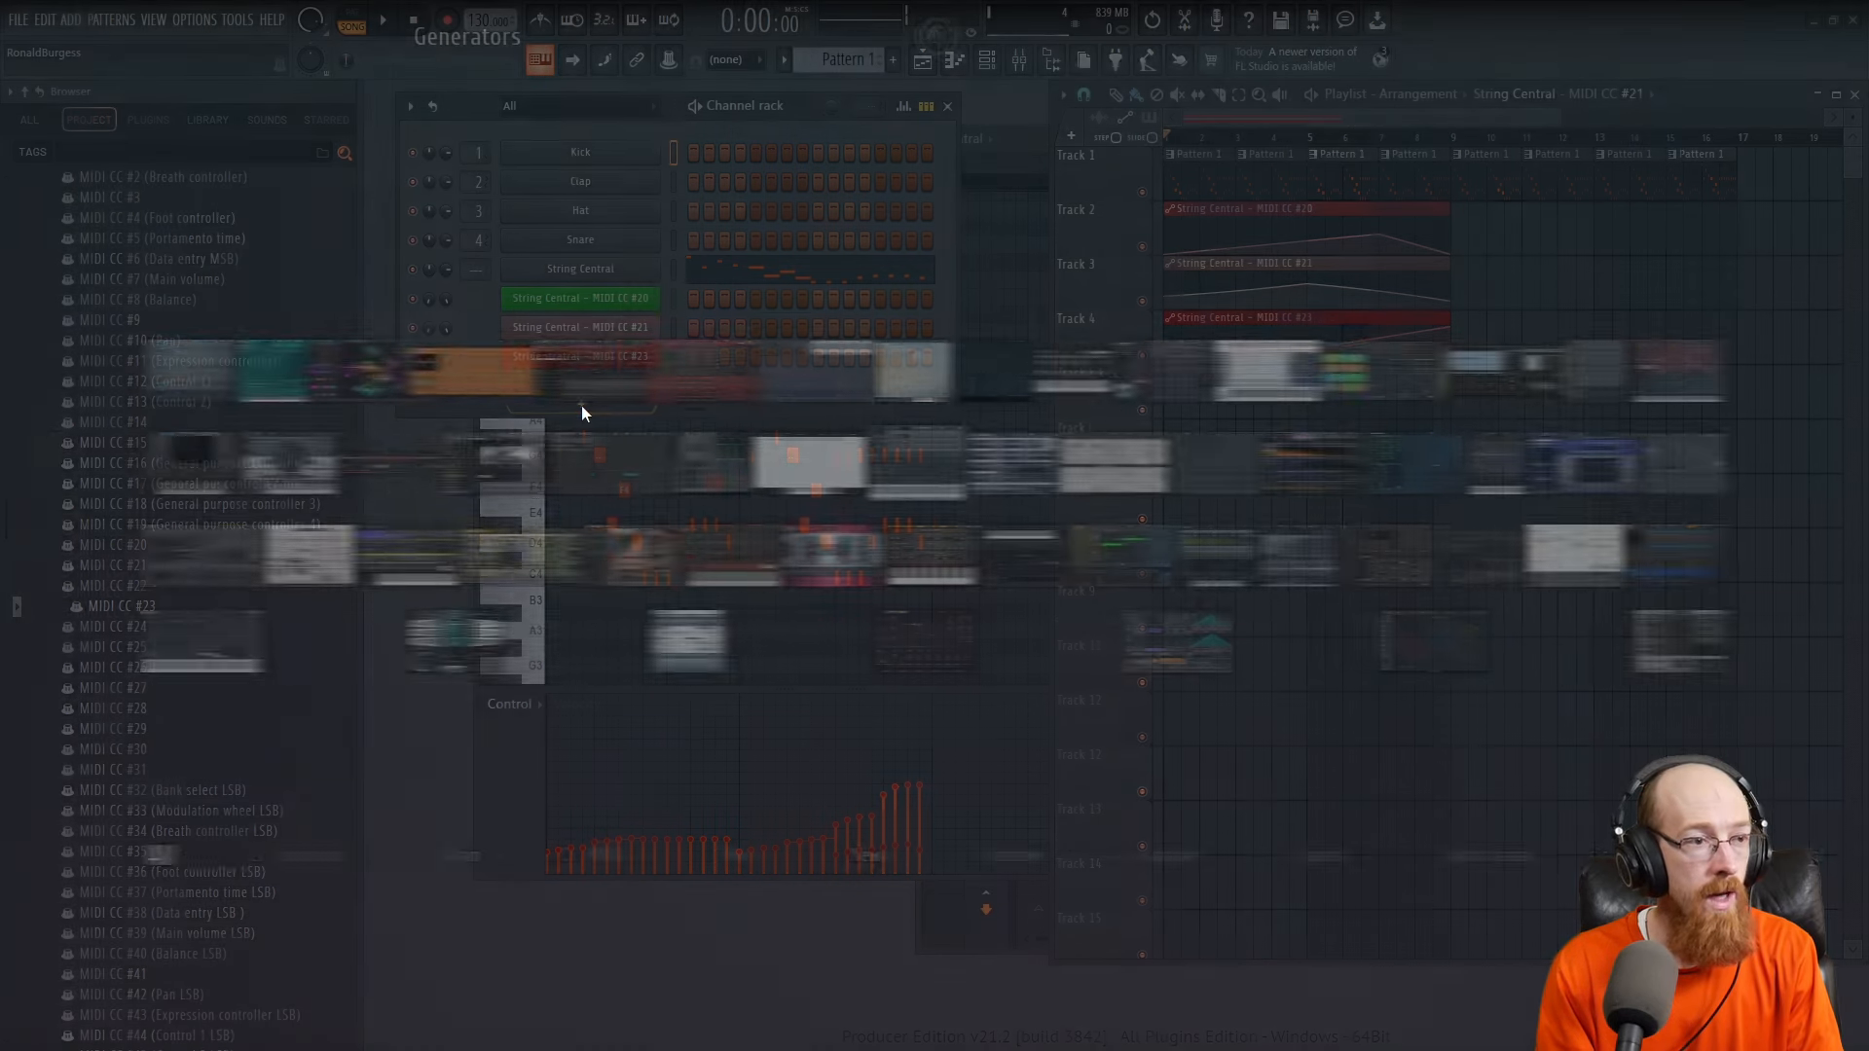
{"action": "left_click", "coordinate": [578, 418]}
{"action": "left_click", "coordinate": [599, 405]}
{"action": "left_click", "coordinate": [582, 426]}
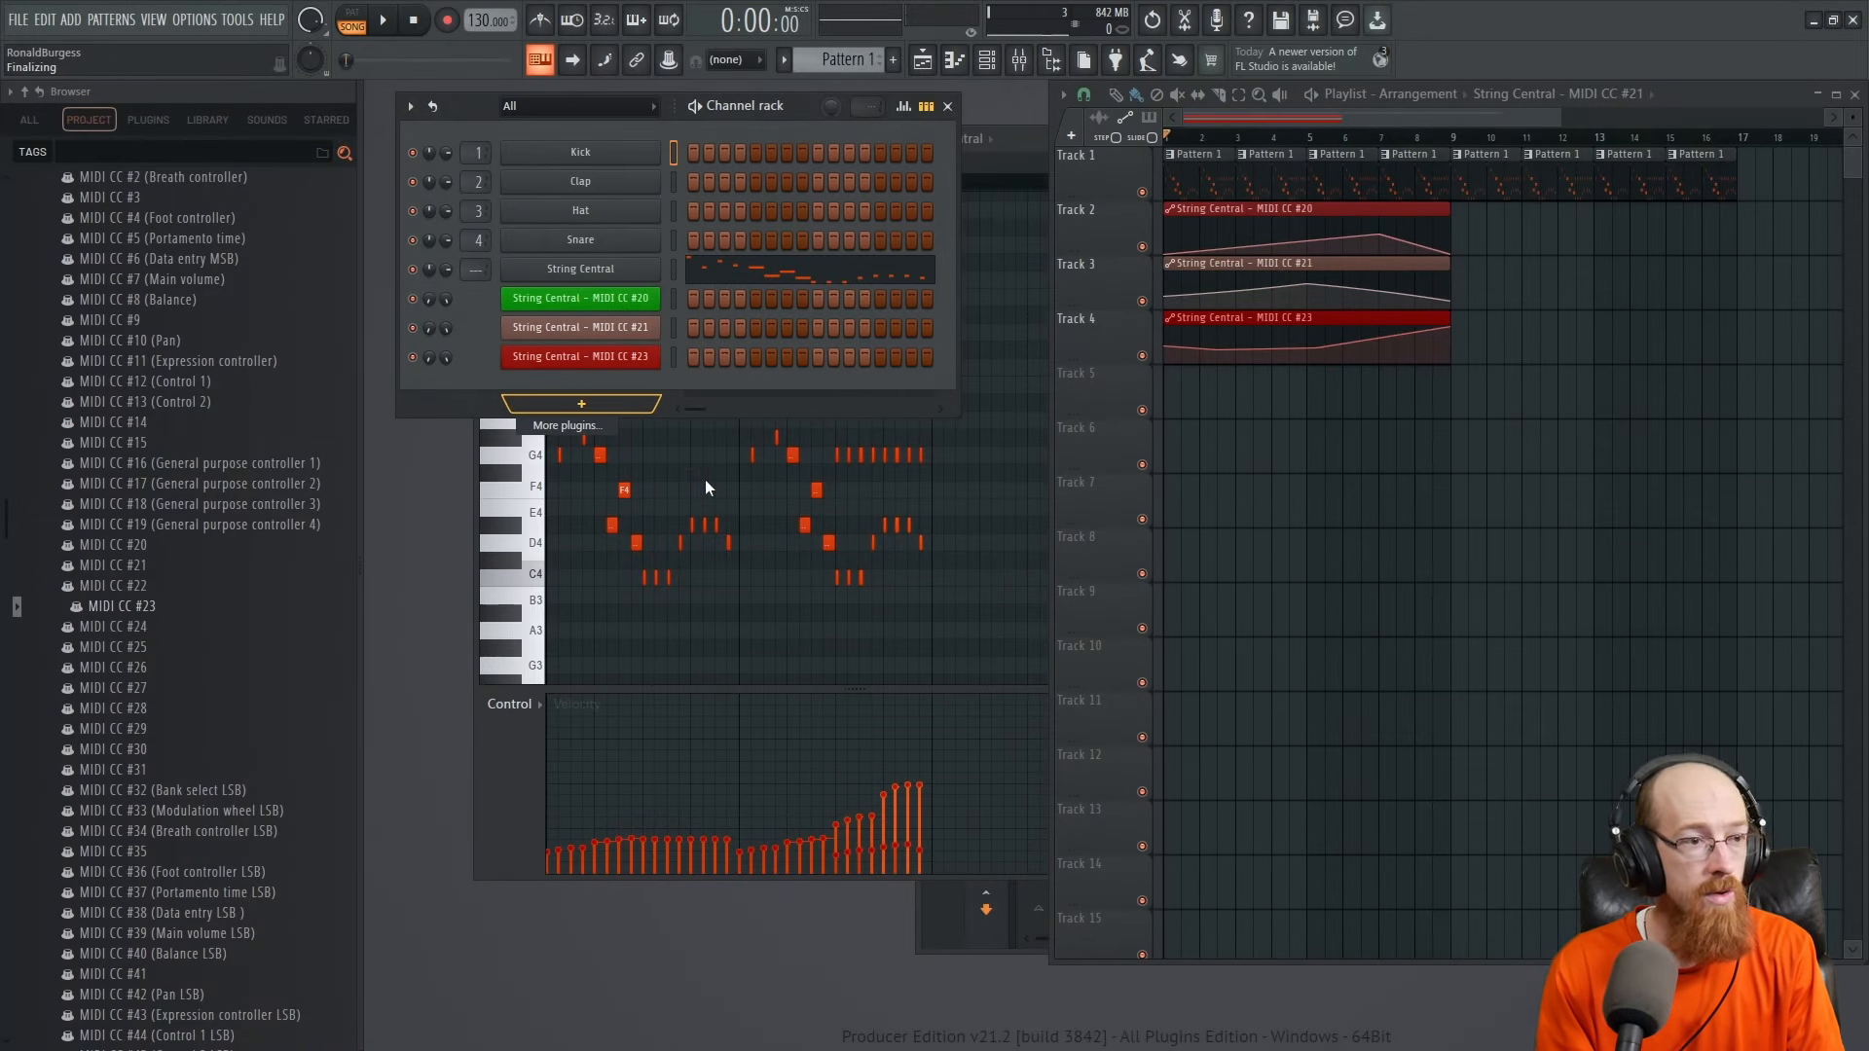
{"action": "type", "text": "string"}
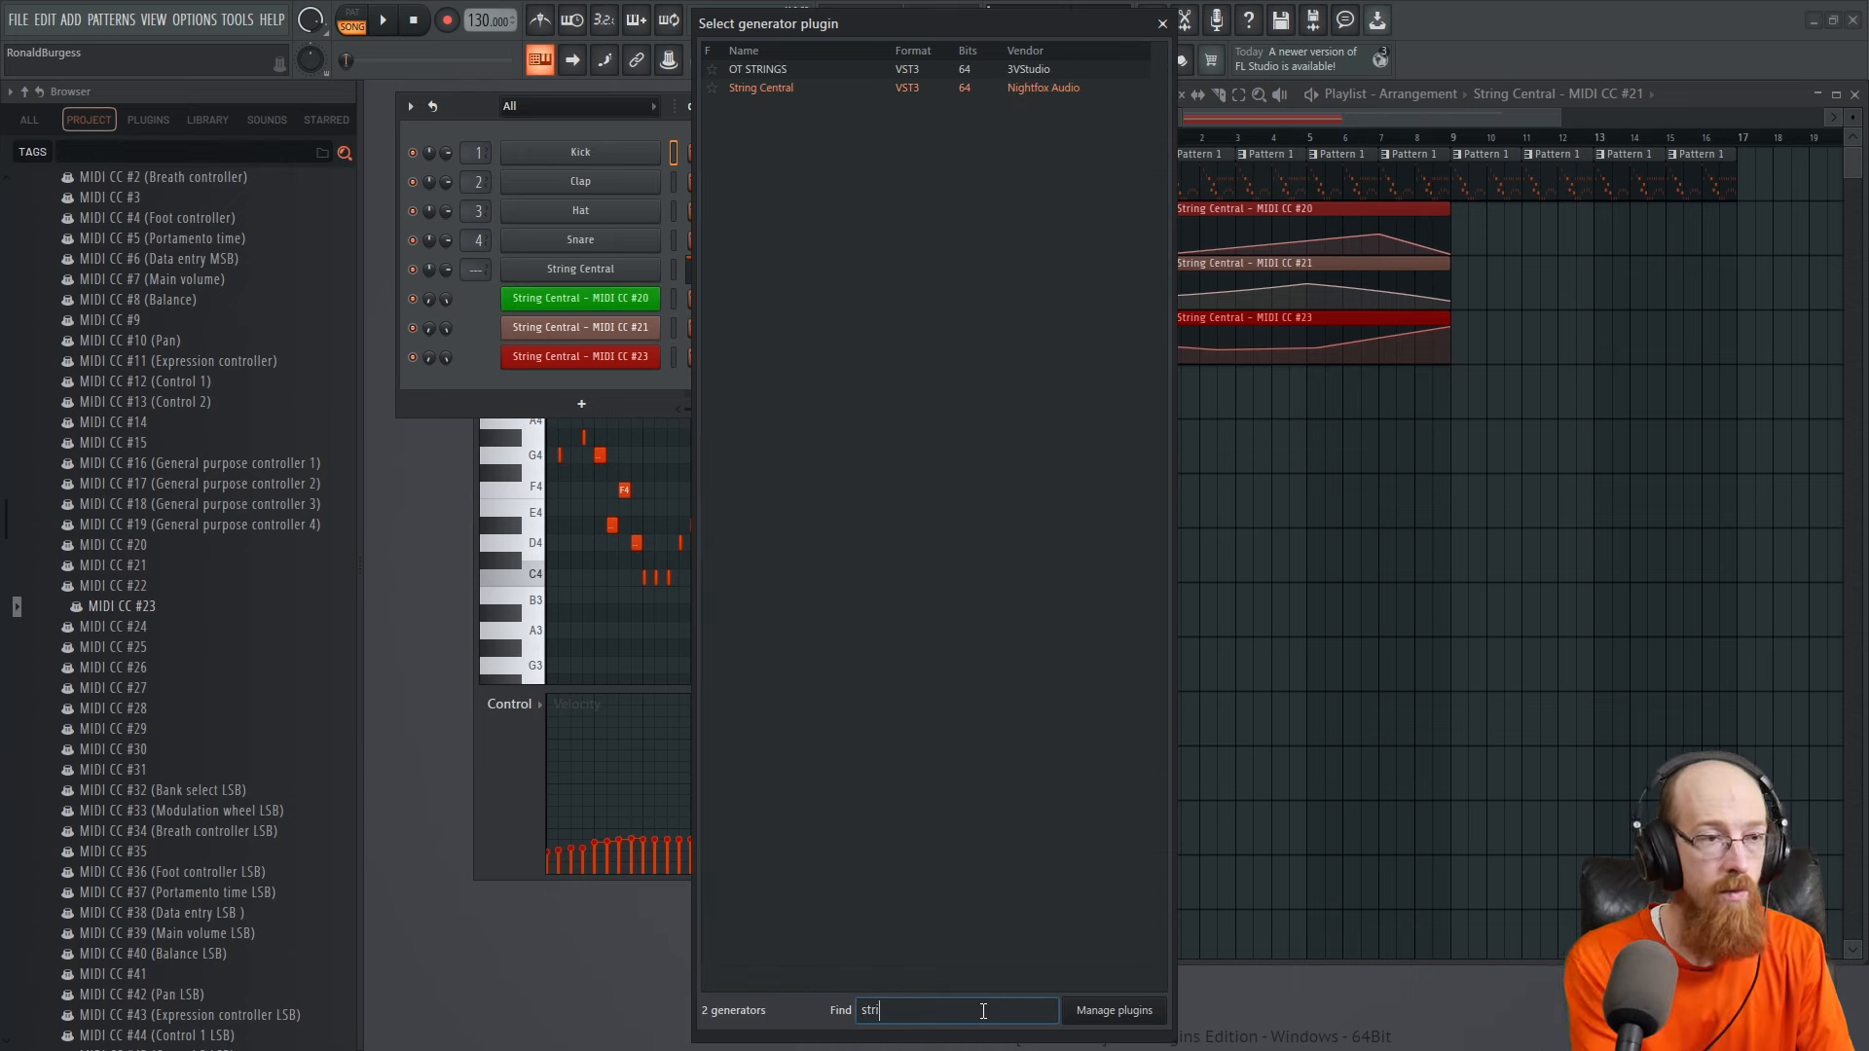
{"action": "double_click", "coordinate": [769, 88]}
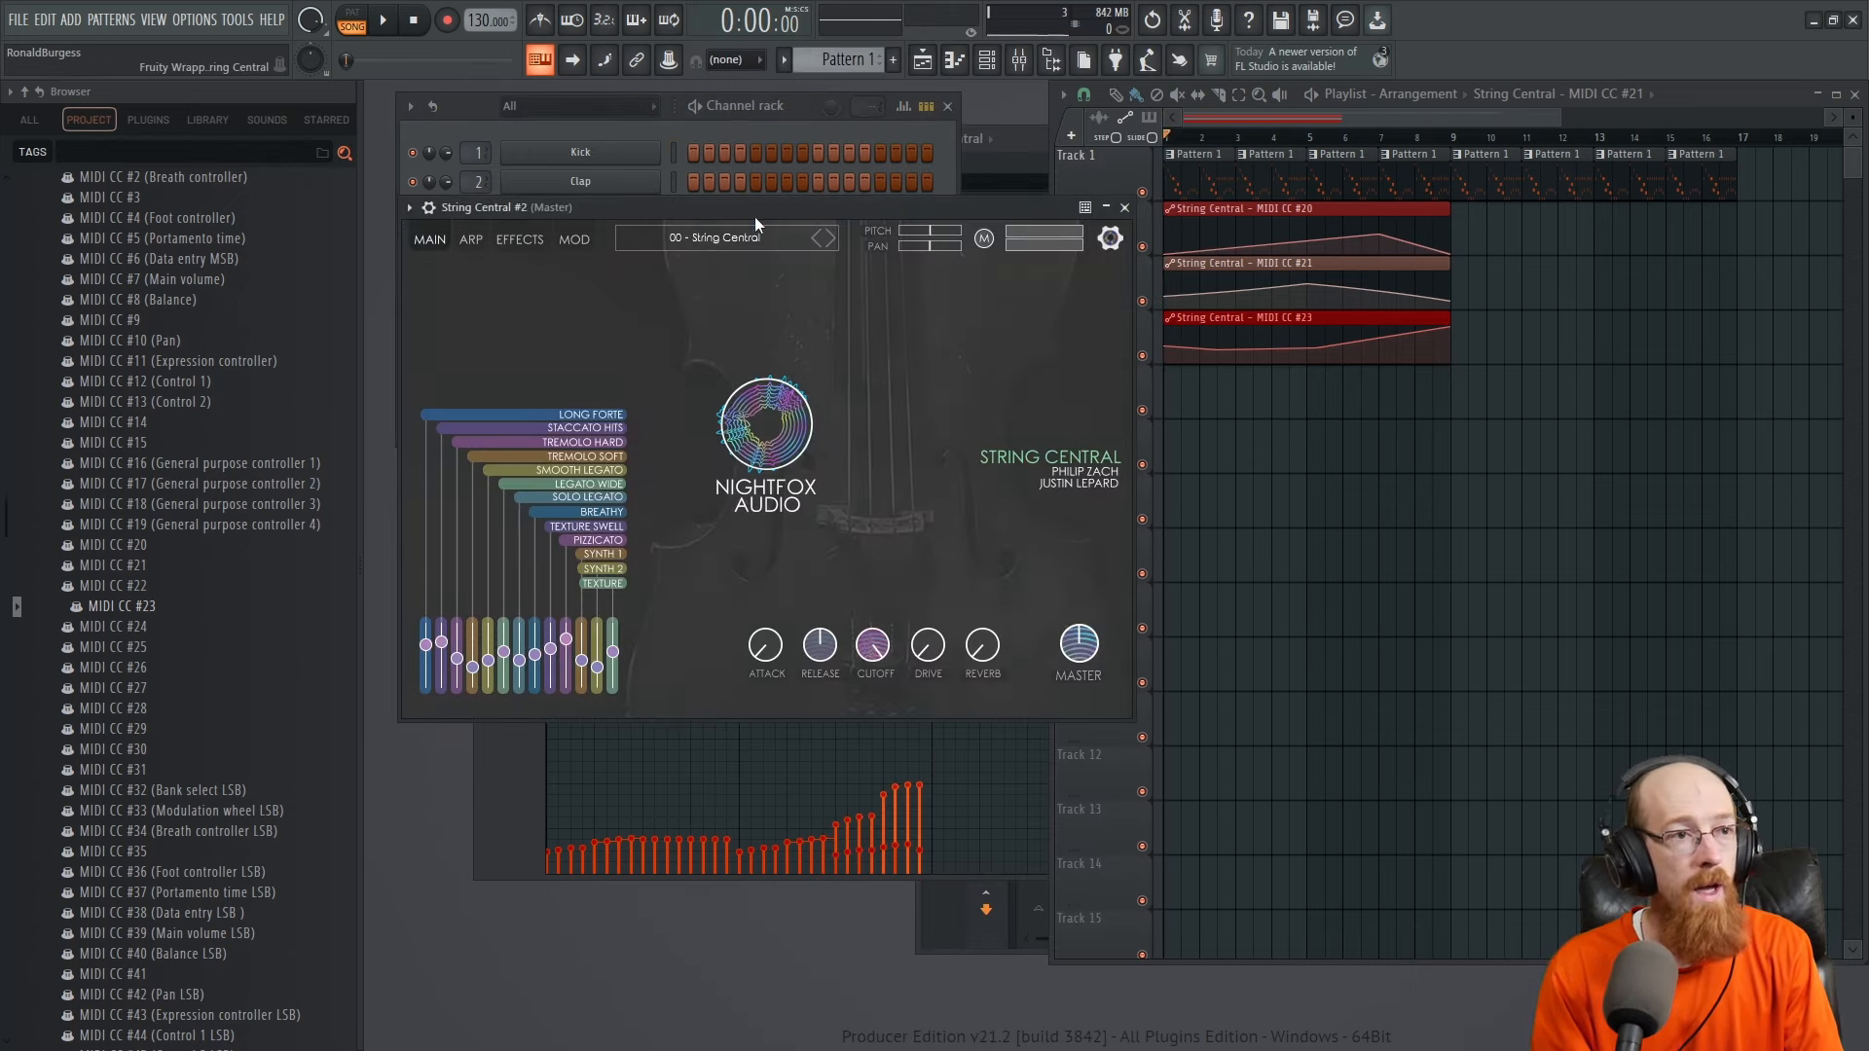
Audition the Ensembles preset Plucks Real and Sythetic, load Soft Dark Vibes in String Central #2, and close the plugin window
{"action": "left_click", "coordinate": [725, 240]}
{"action": "left_click", "coordinate": [722, 413]}
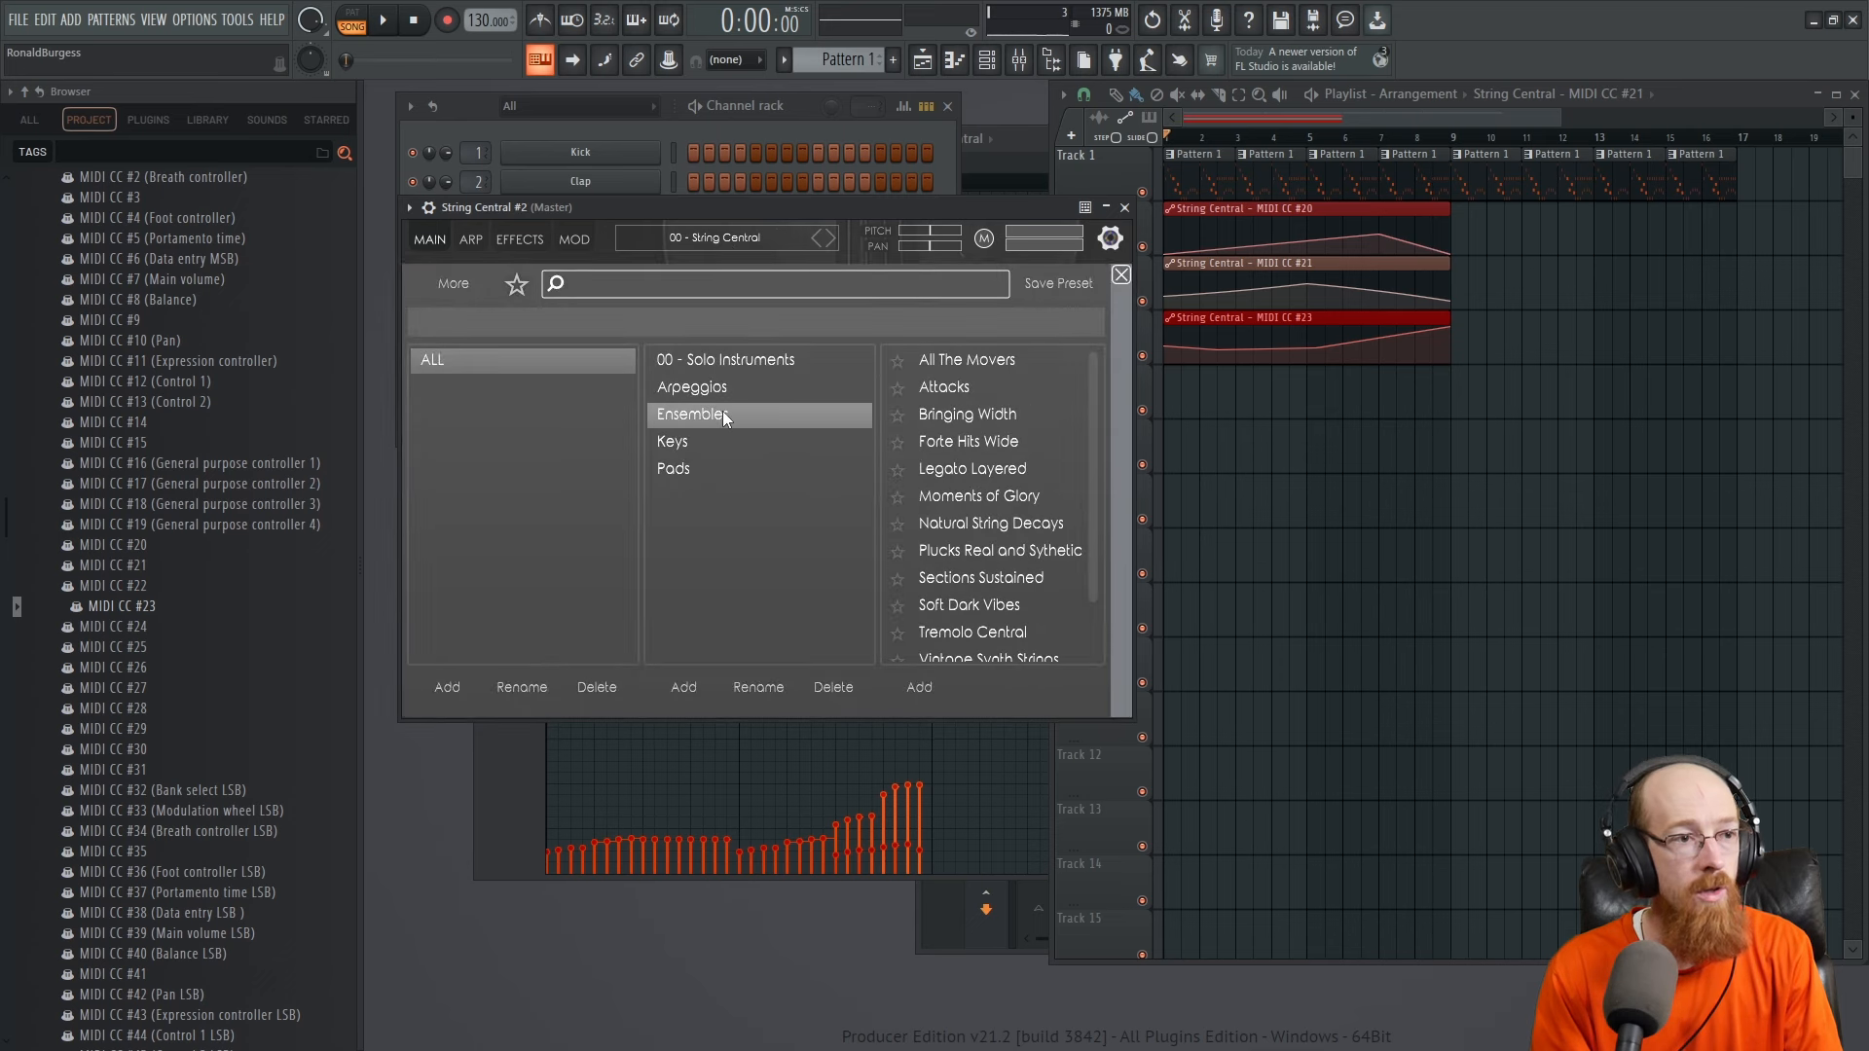
{"action": "left_click", "coordinate": [1037, 551]}
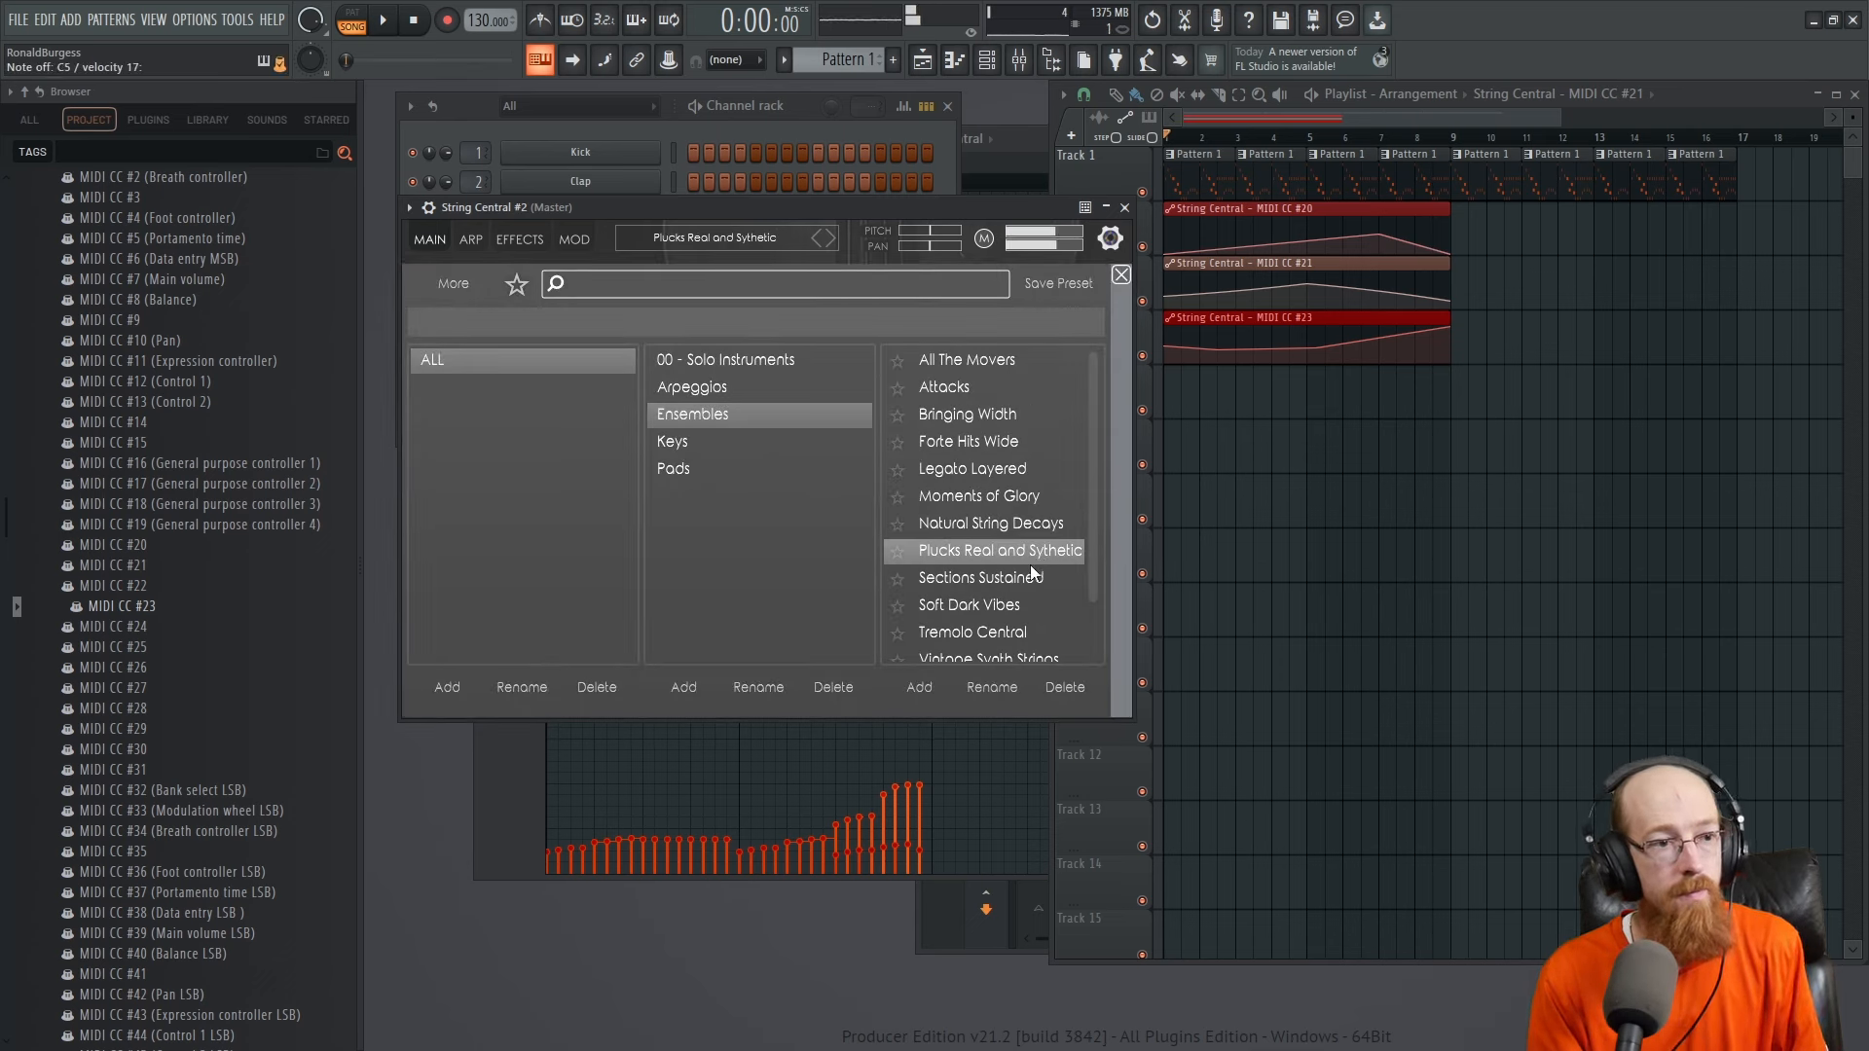
{"action": "left_click", "coordinate": [997, 604]}
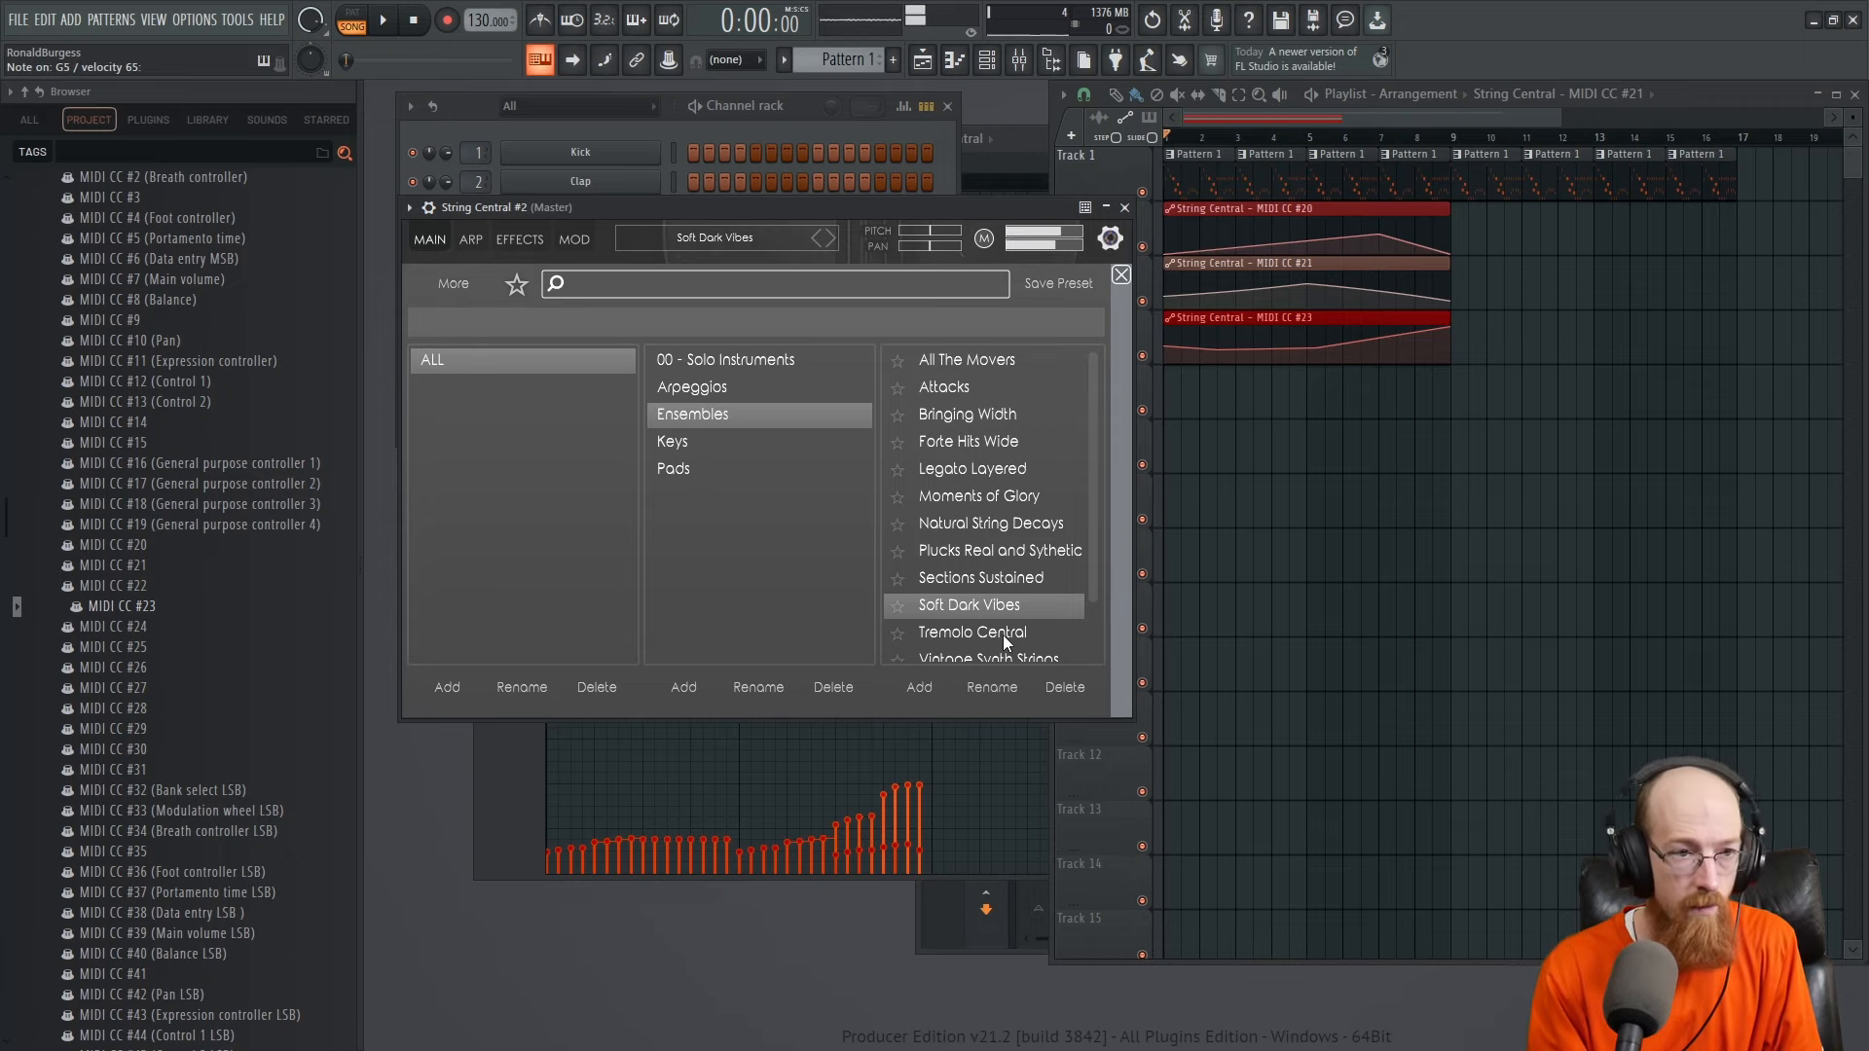
{"action": "left_click", "coordinate": [1126, 209]}
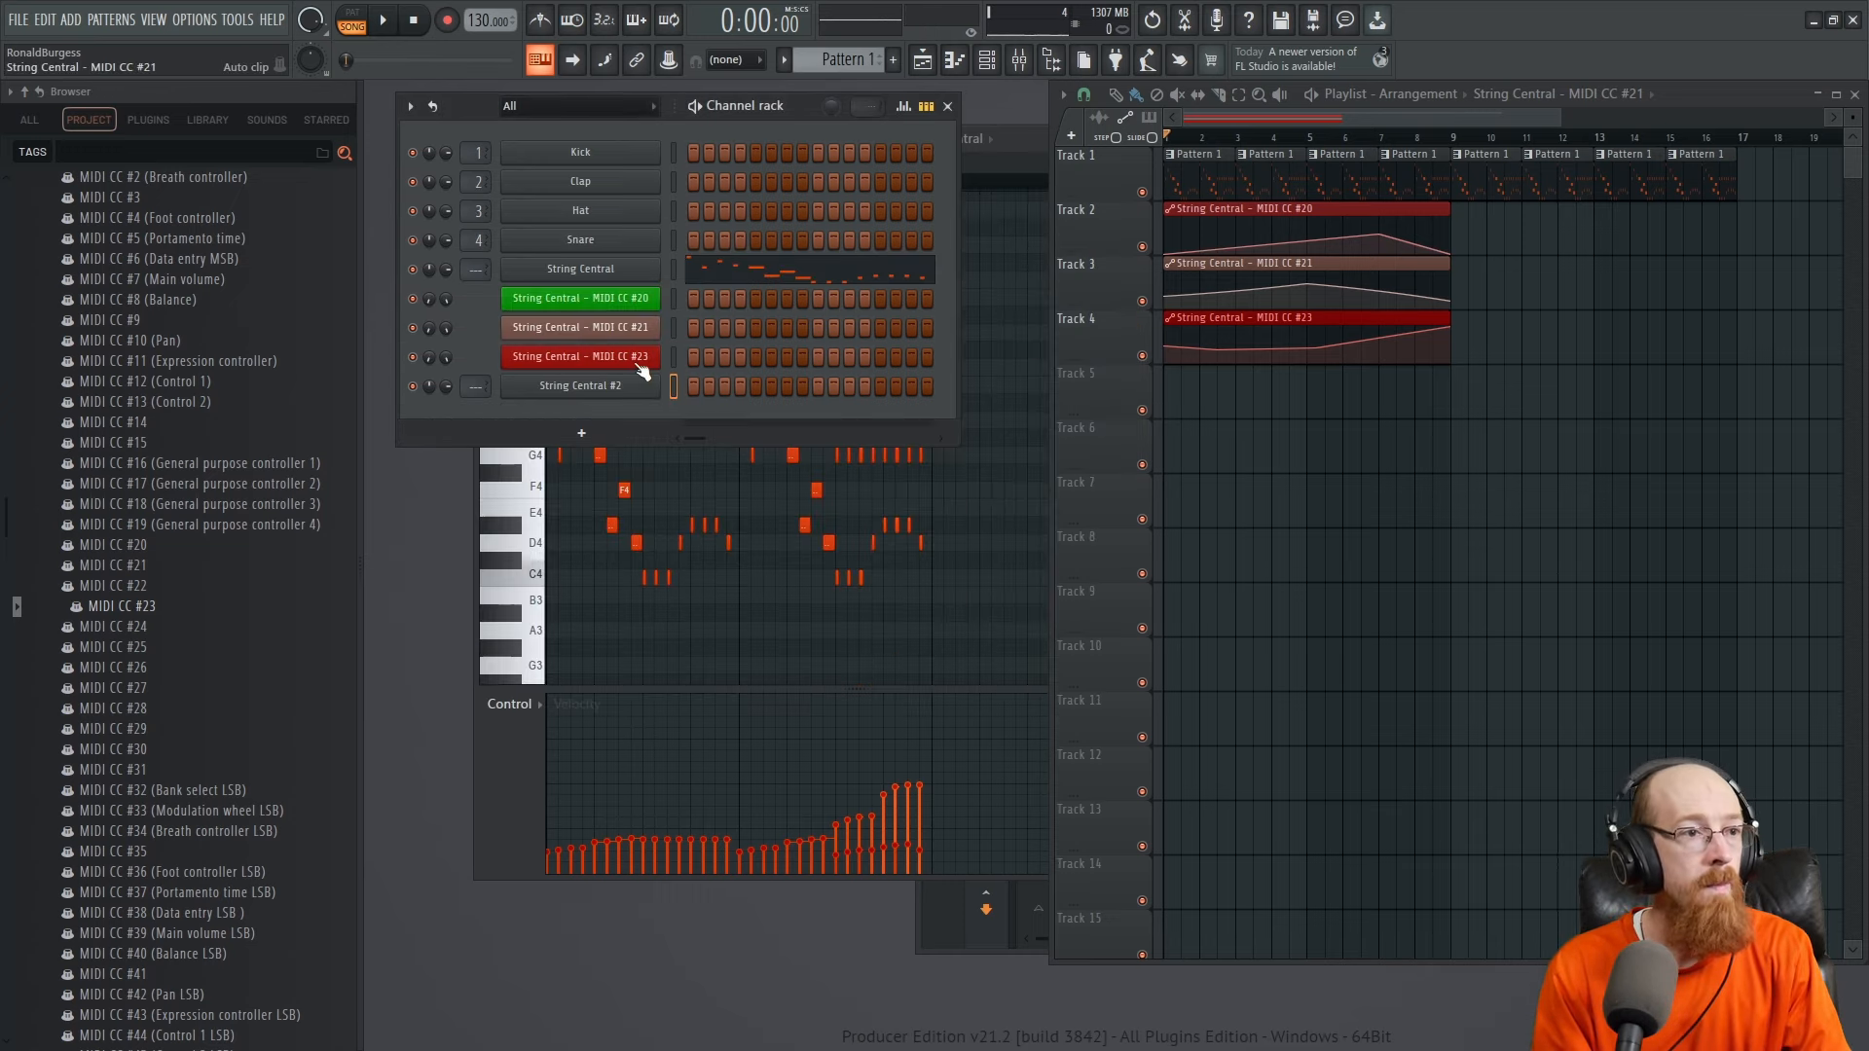
Open the piano roll of String Central #2 and create a new empty pattern, Pattern 2
{"action": "right_click", "coordinate": [612, 399]}
{"action": "left_click", "coordinate": [699, 387]}
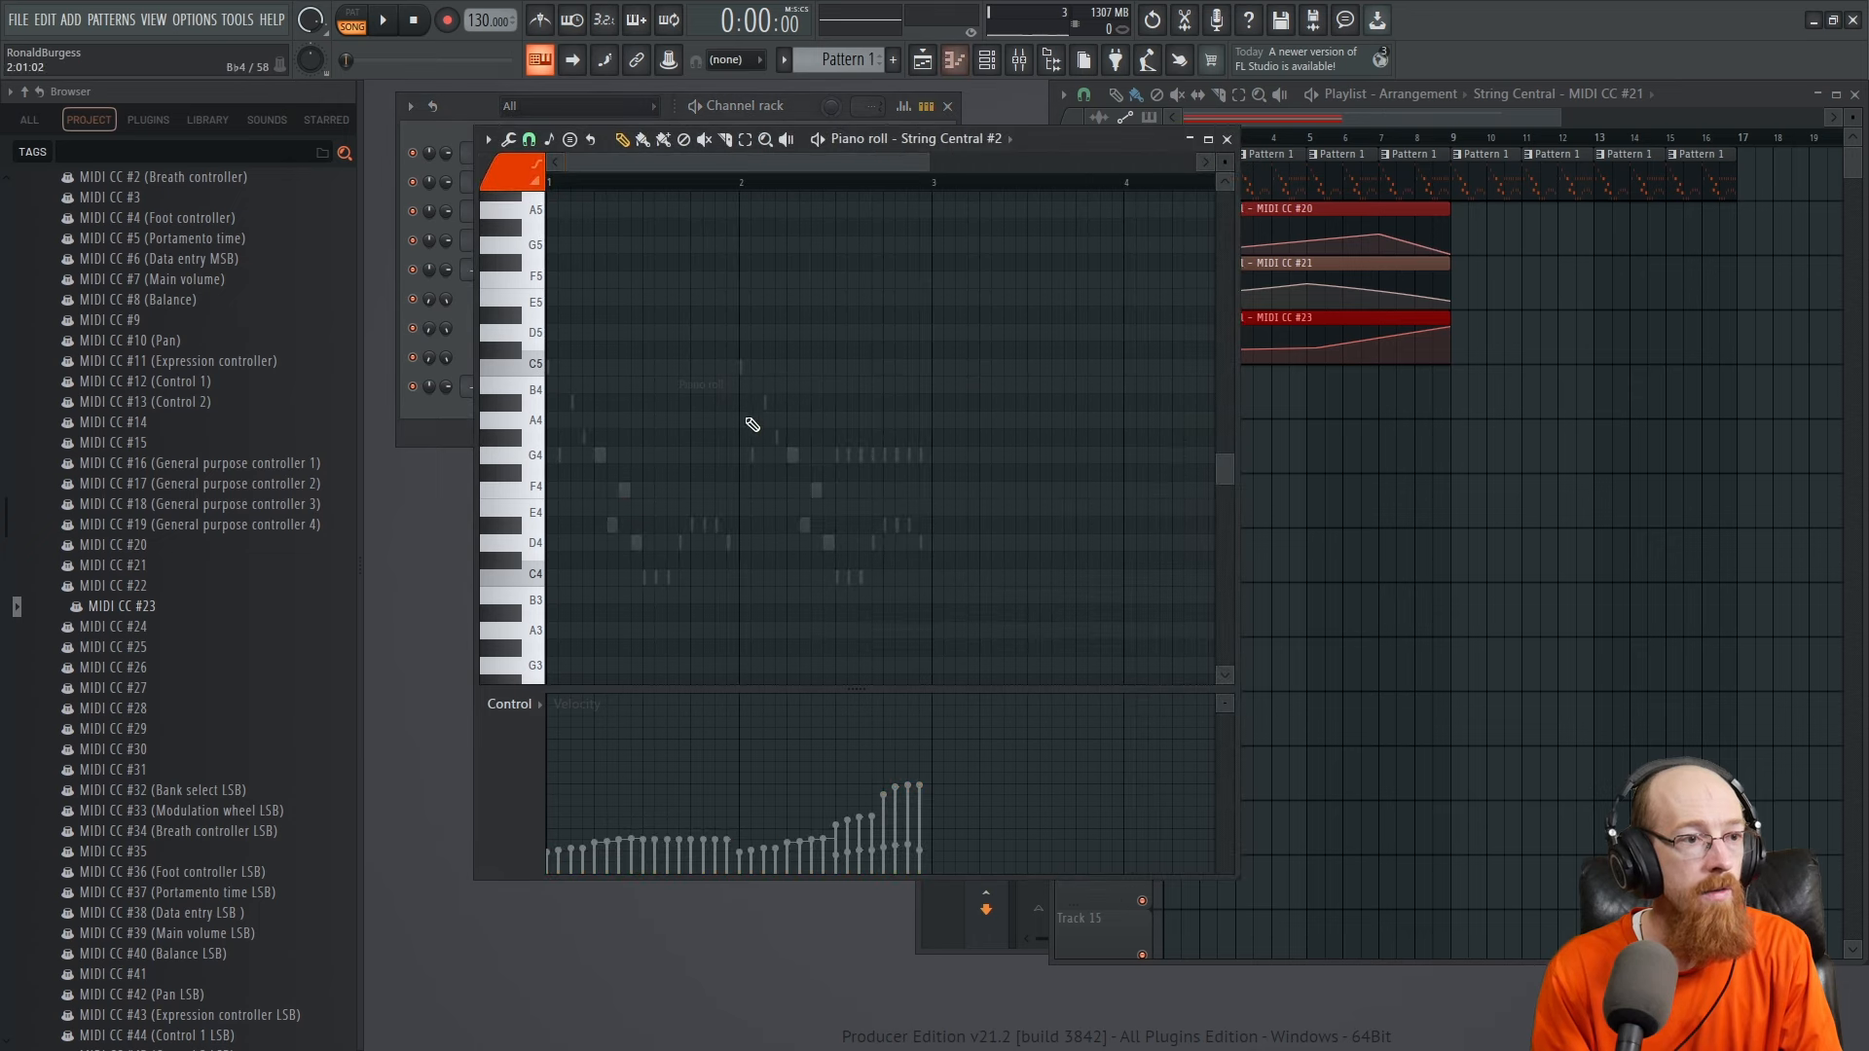
{"action": "left_click", "coordinate": [892, 60]}
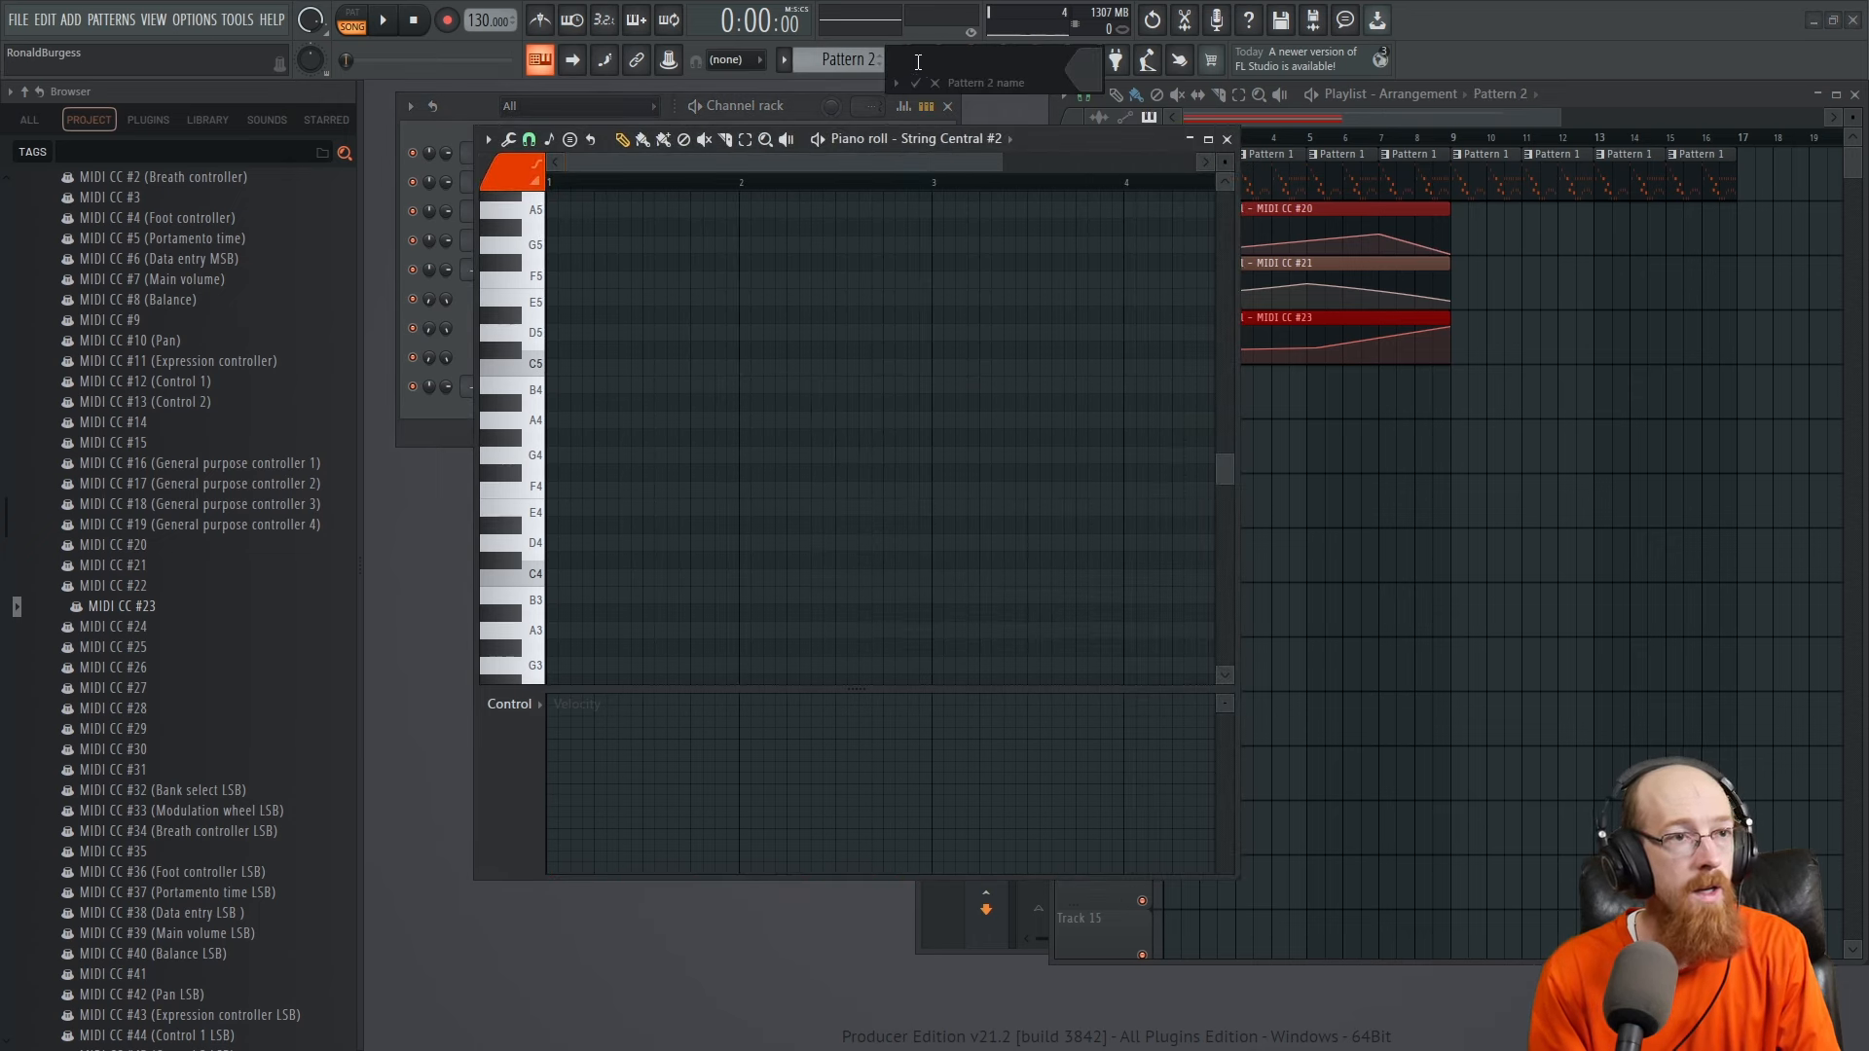
Draw C5 and Eb5 notes at bar 1 and extend both to two bars long
{"action": "scroll", "coordinate": [559, 516], "scroll_direction": "down", "scroll_amount": 2}
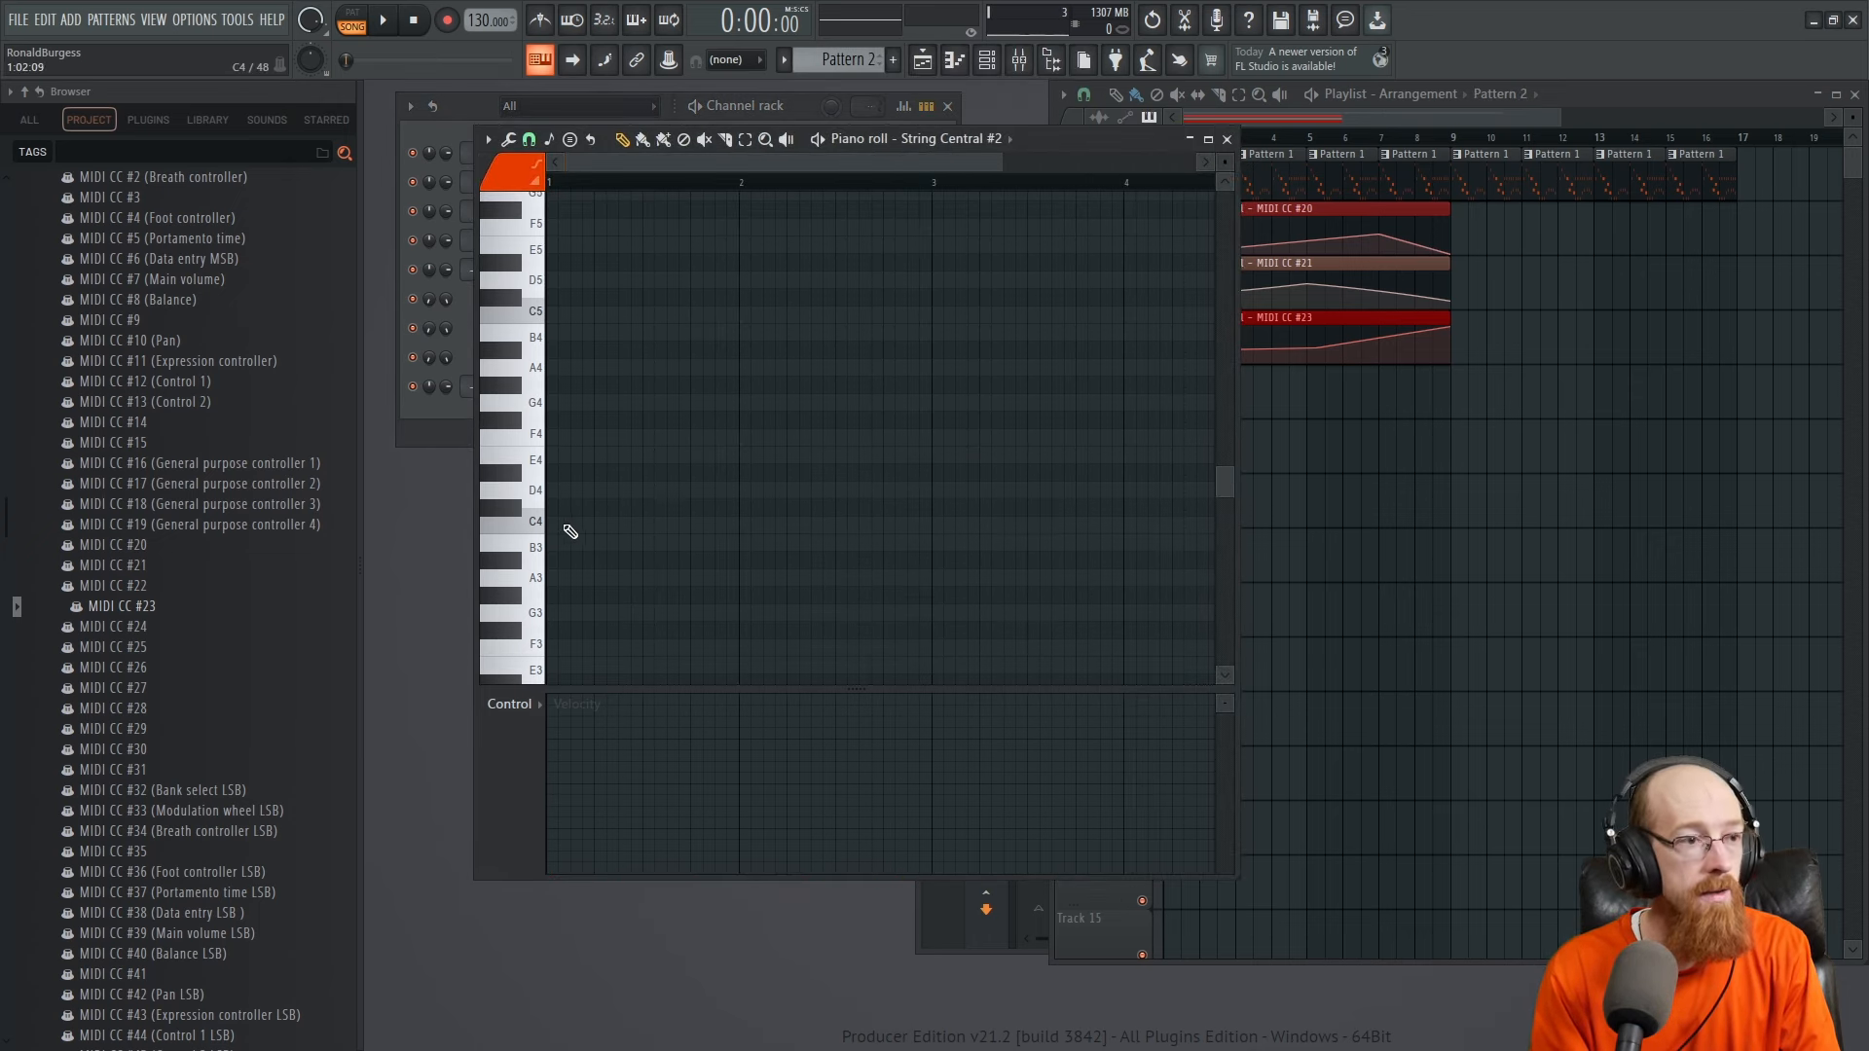
{"action": "scroll", "coordinate": [566, 413], "scroll_direction": "up", "scroll_amount": 2}
{"action": "left_click_drag", "start_coordinate": [571, 437], "coordinate": [743, 418]}
{"action": "left_click", "coordinate": [580, 368]}
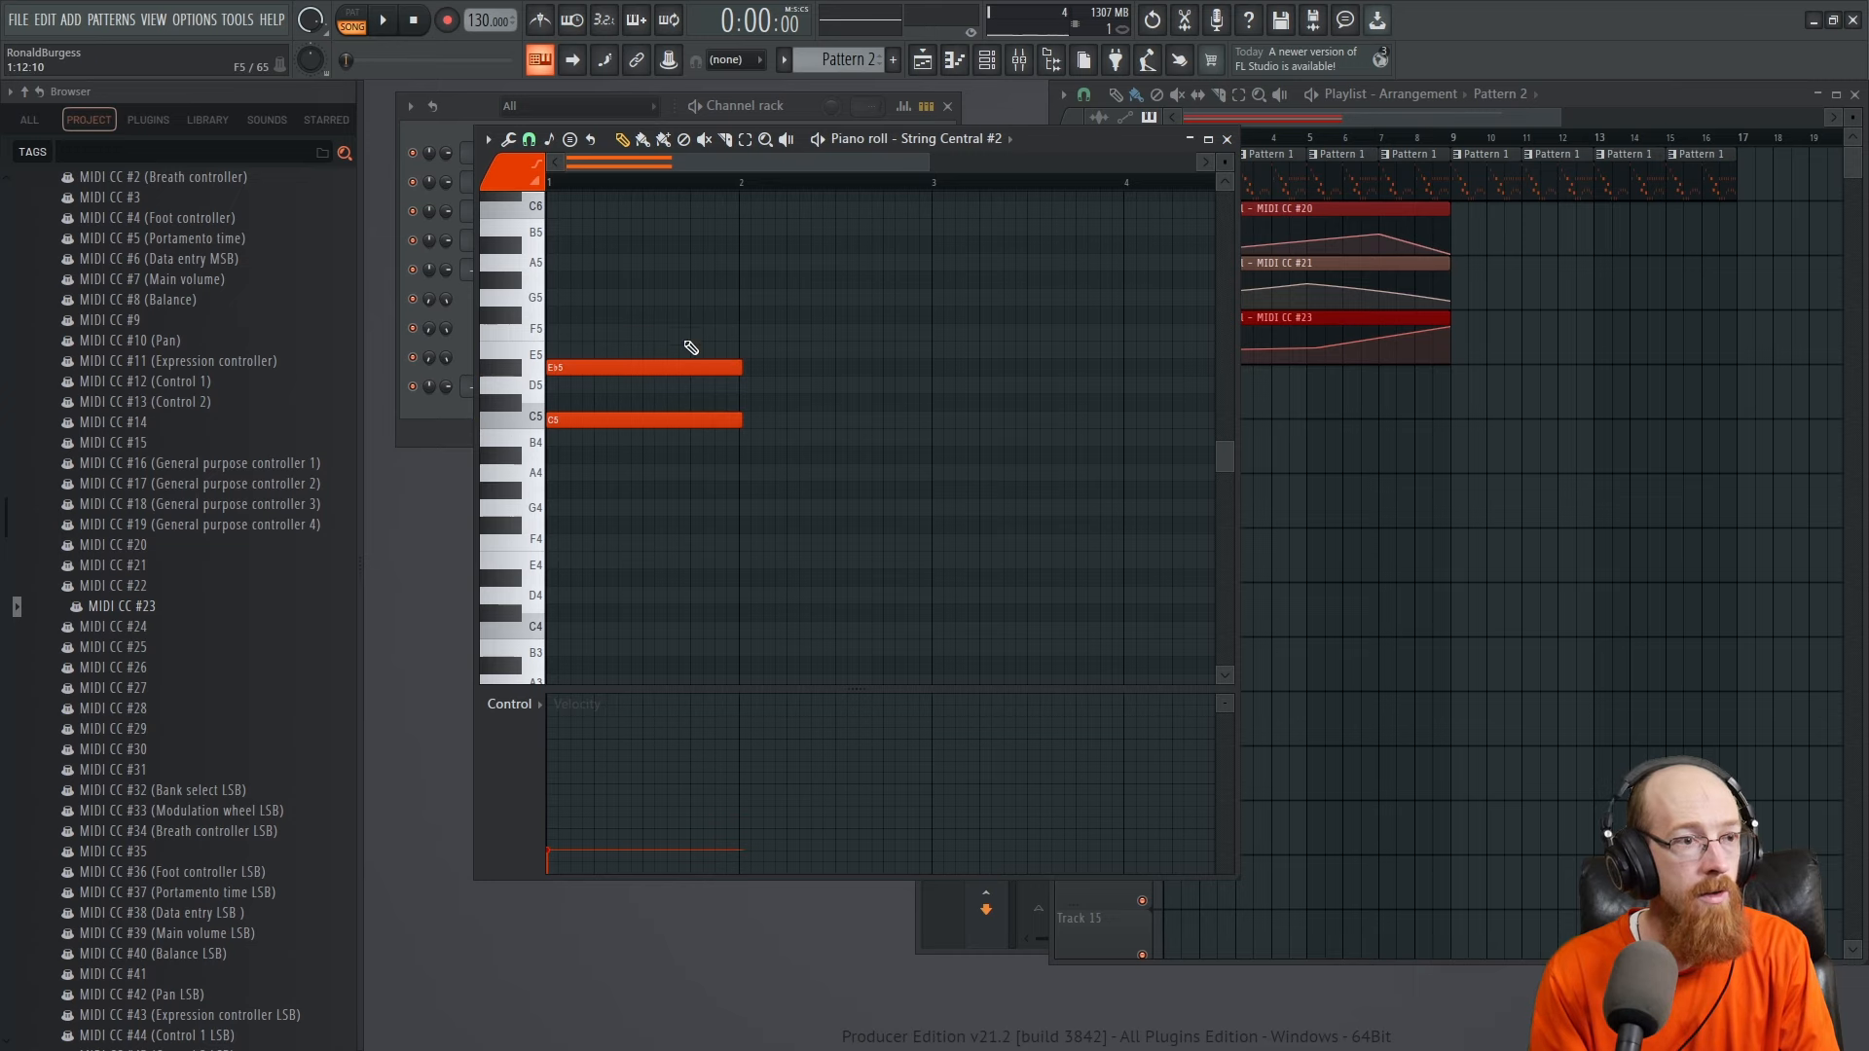
{"action": "scroll", "coordinate": [684, 341], "scroll_direction": "down", "scroll_amount": 2}
{"action": "left_click_drag", "start_coordinate": [642, 347], "coordinate": [789, 422]}
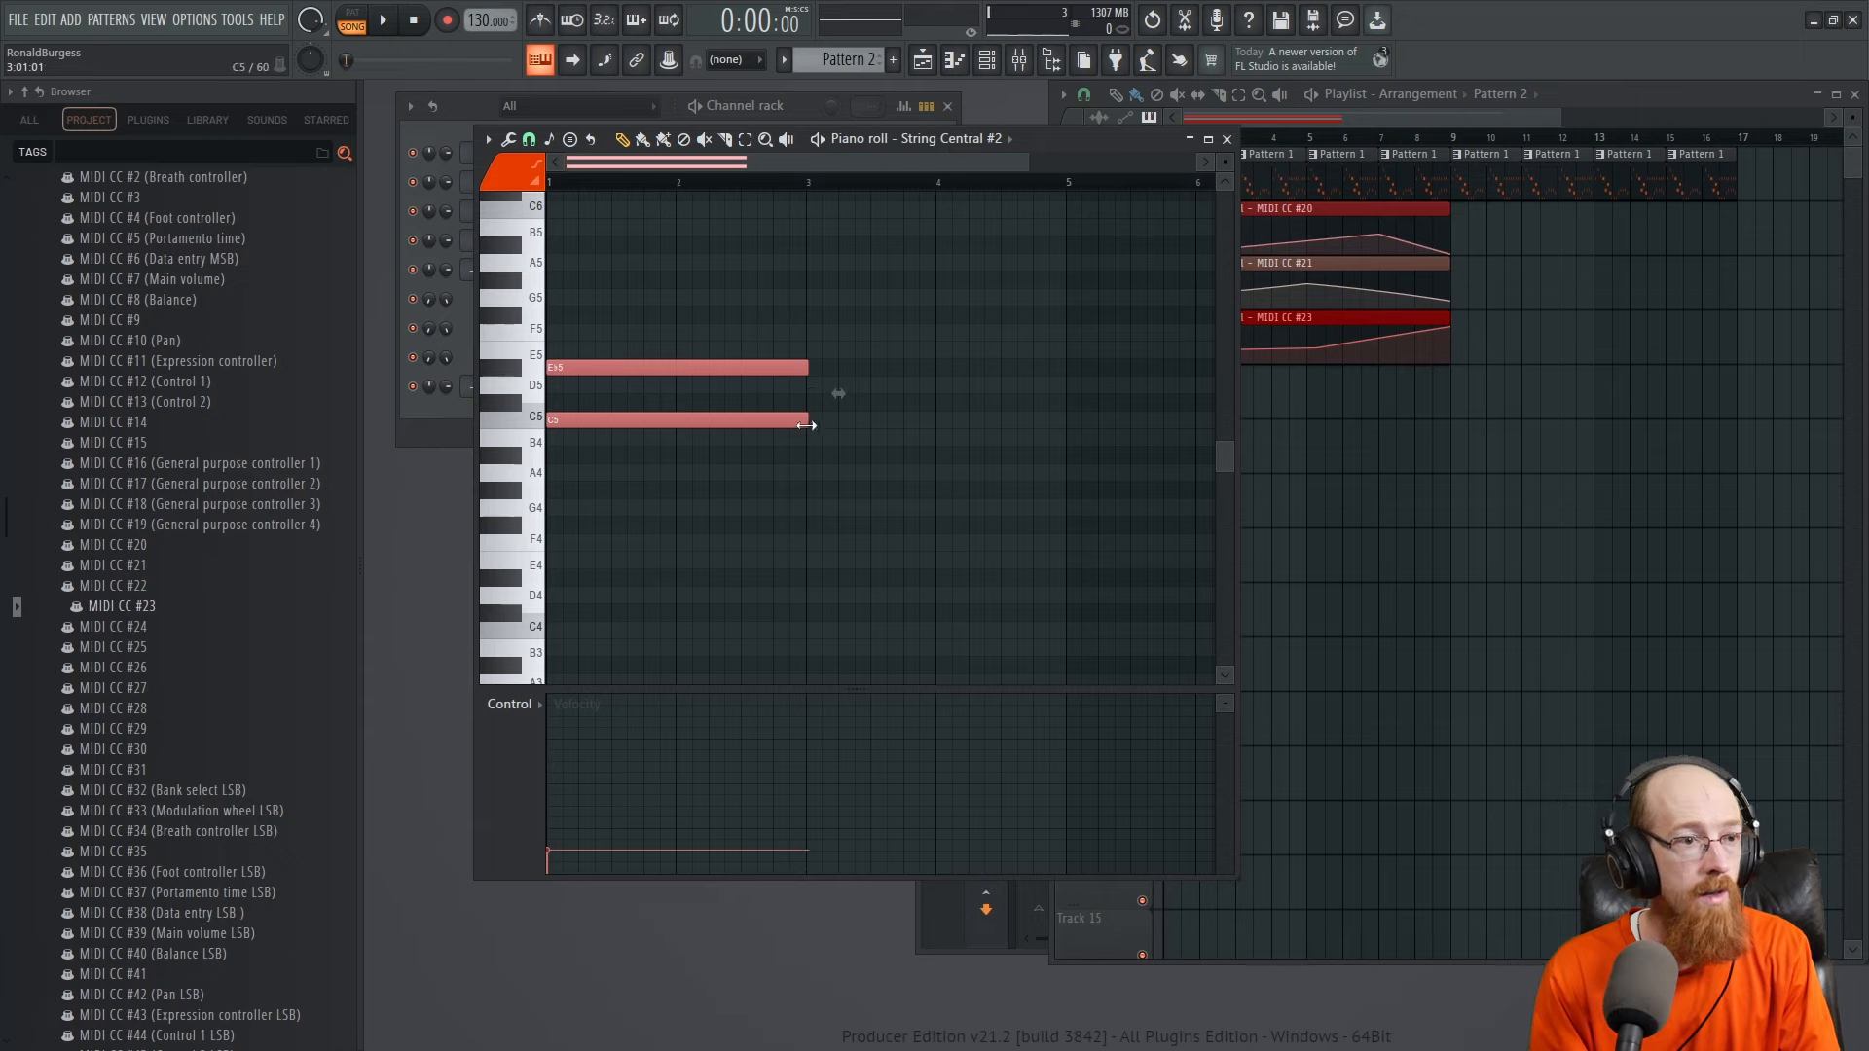
Add two-bar C5, D5 and G5 notes at bar 3 and a two-bar G5 at bar 1
{"action": "left_click", "coordinate": [897, 417]}
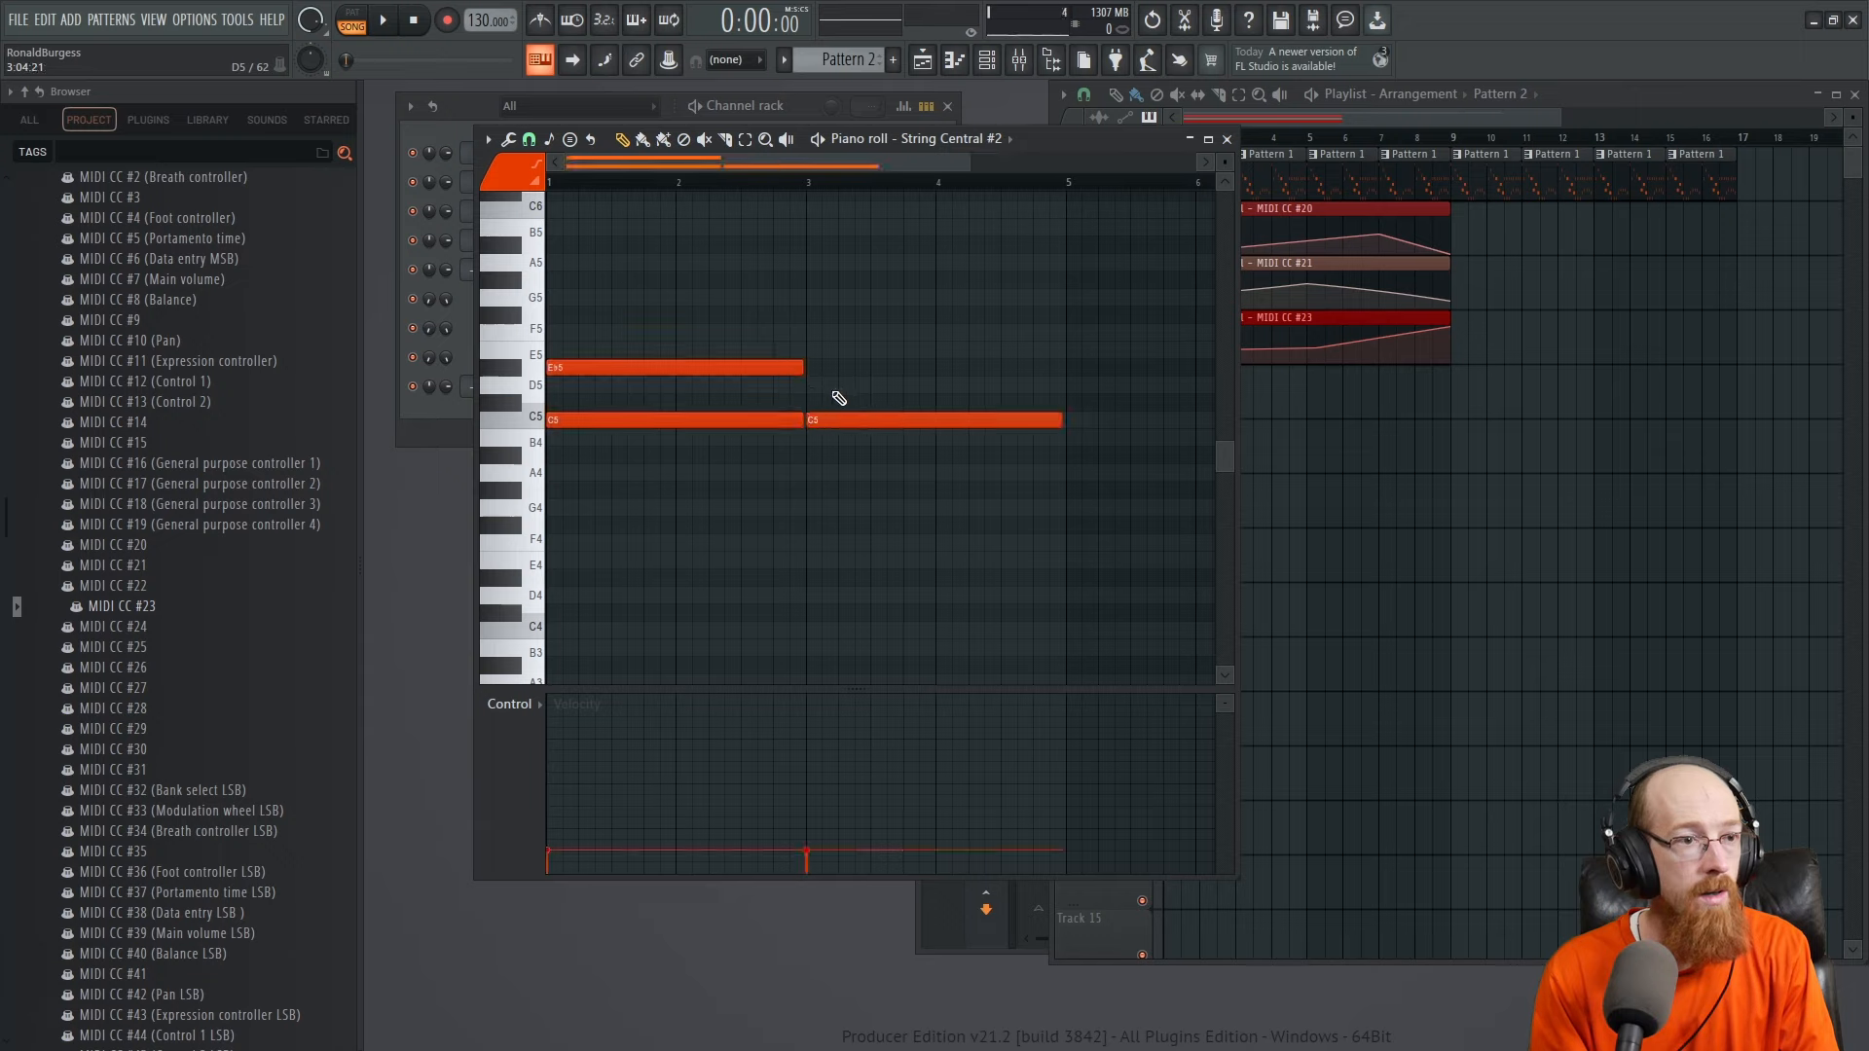
{"action": "left_click", "coordinate": [822, 387]}
{"action": "left_click", "coordinate": [809, 302]}
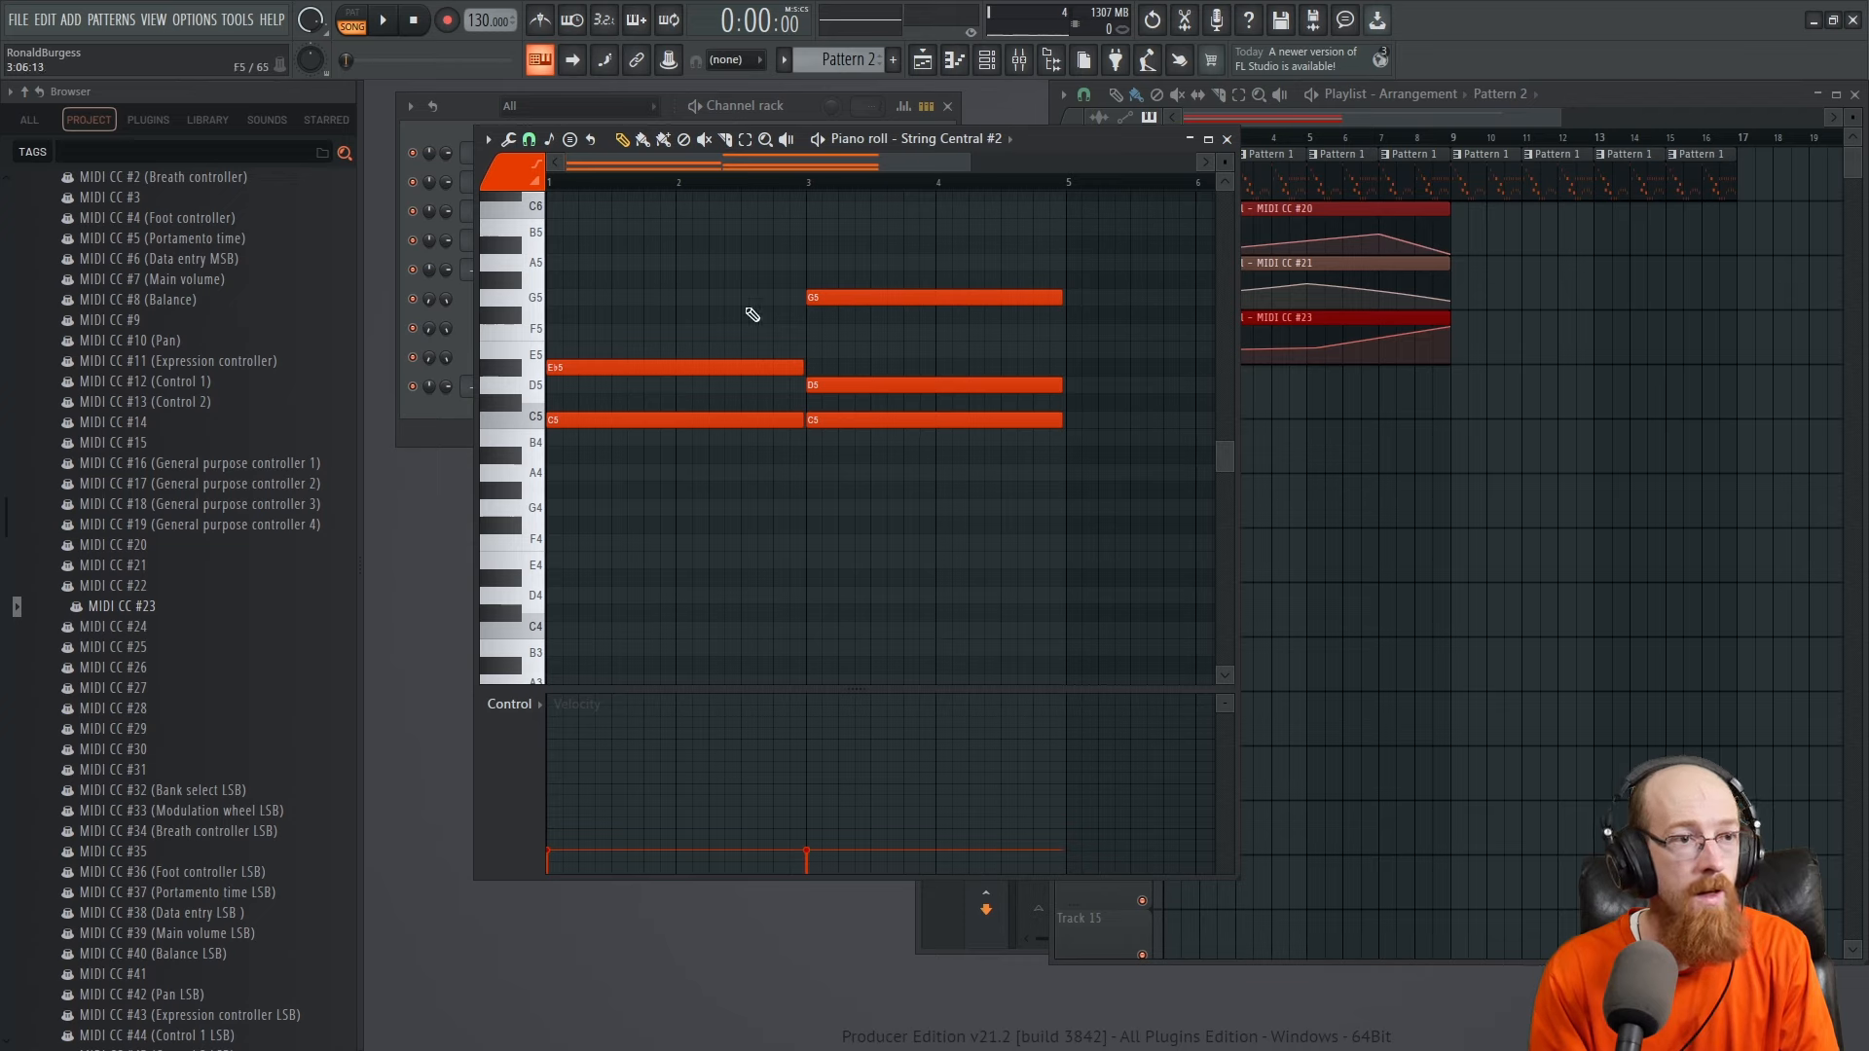
{"action": "left_click", "coordinate": [551, 300]}
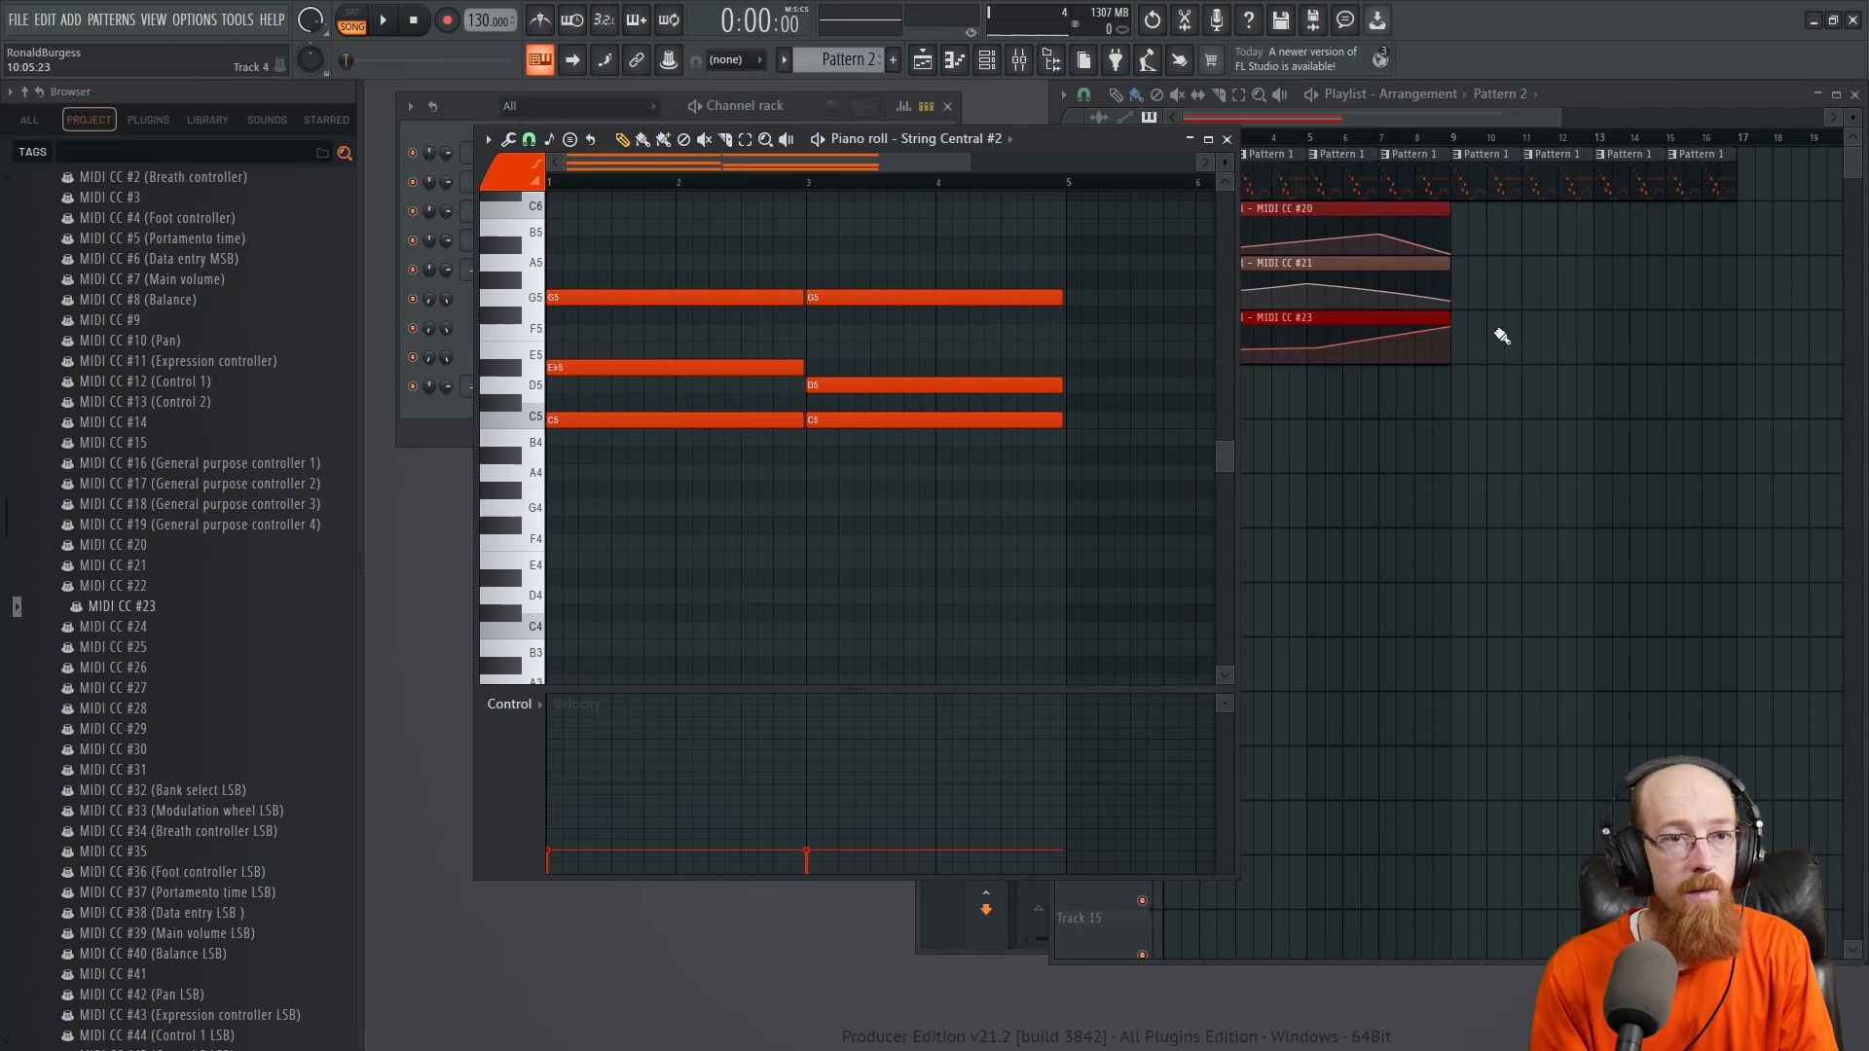
Place Pattern 2 on Track 5 at bars 1 and 5 of the playlist, and play the arrangement briefly
{"action": "left_click_drag", "start_coordinate": [1502, 336], "coordinate": [1210, 404]}
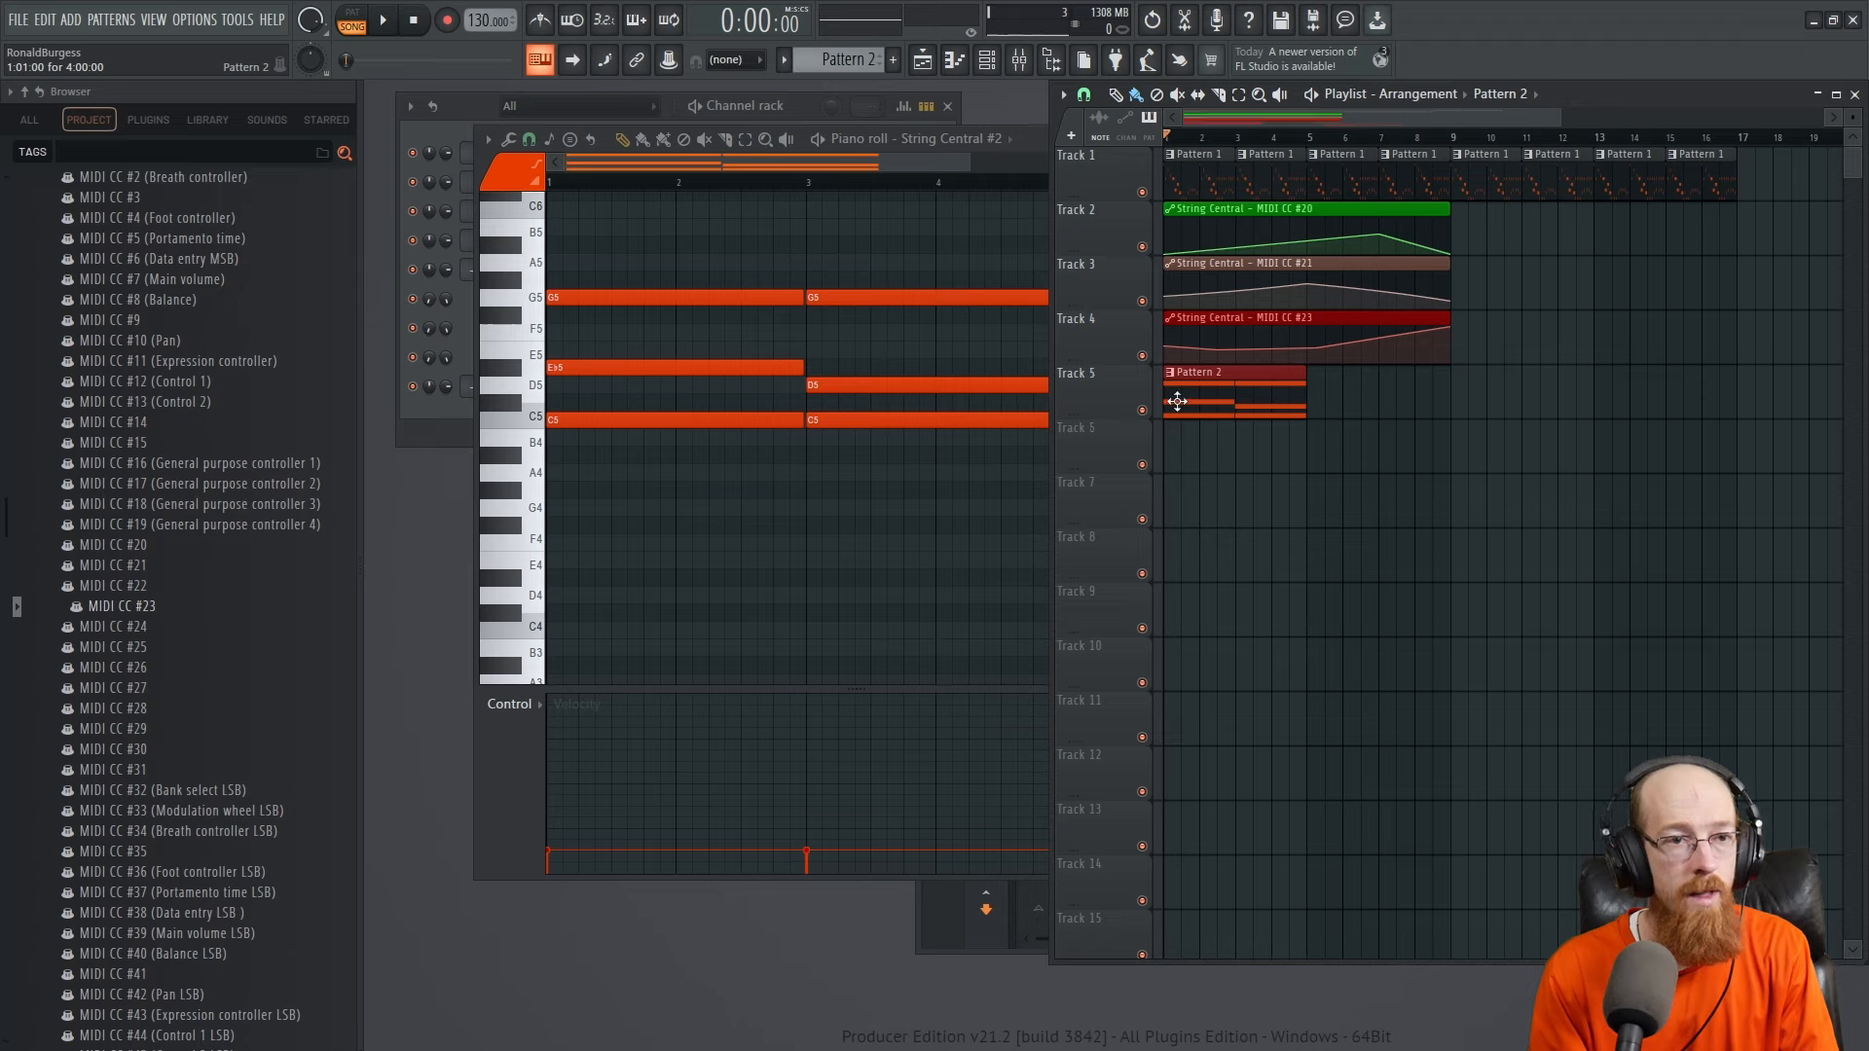
{"action": "left_click_drag", "start_coordinate": [1416, 400], "coordinate": [1393, 401]}
{"action": "key", "text": "space"}
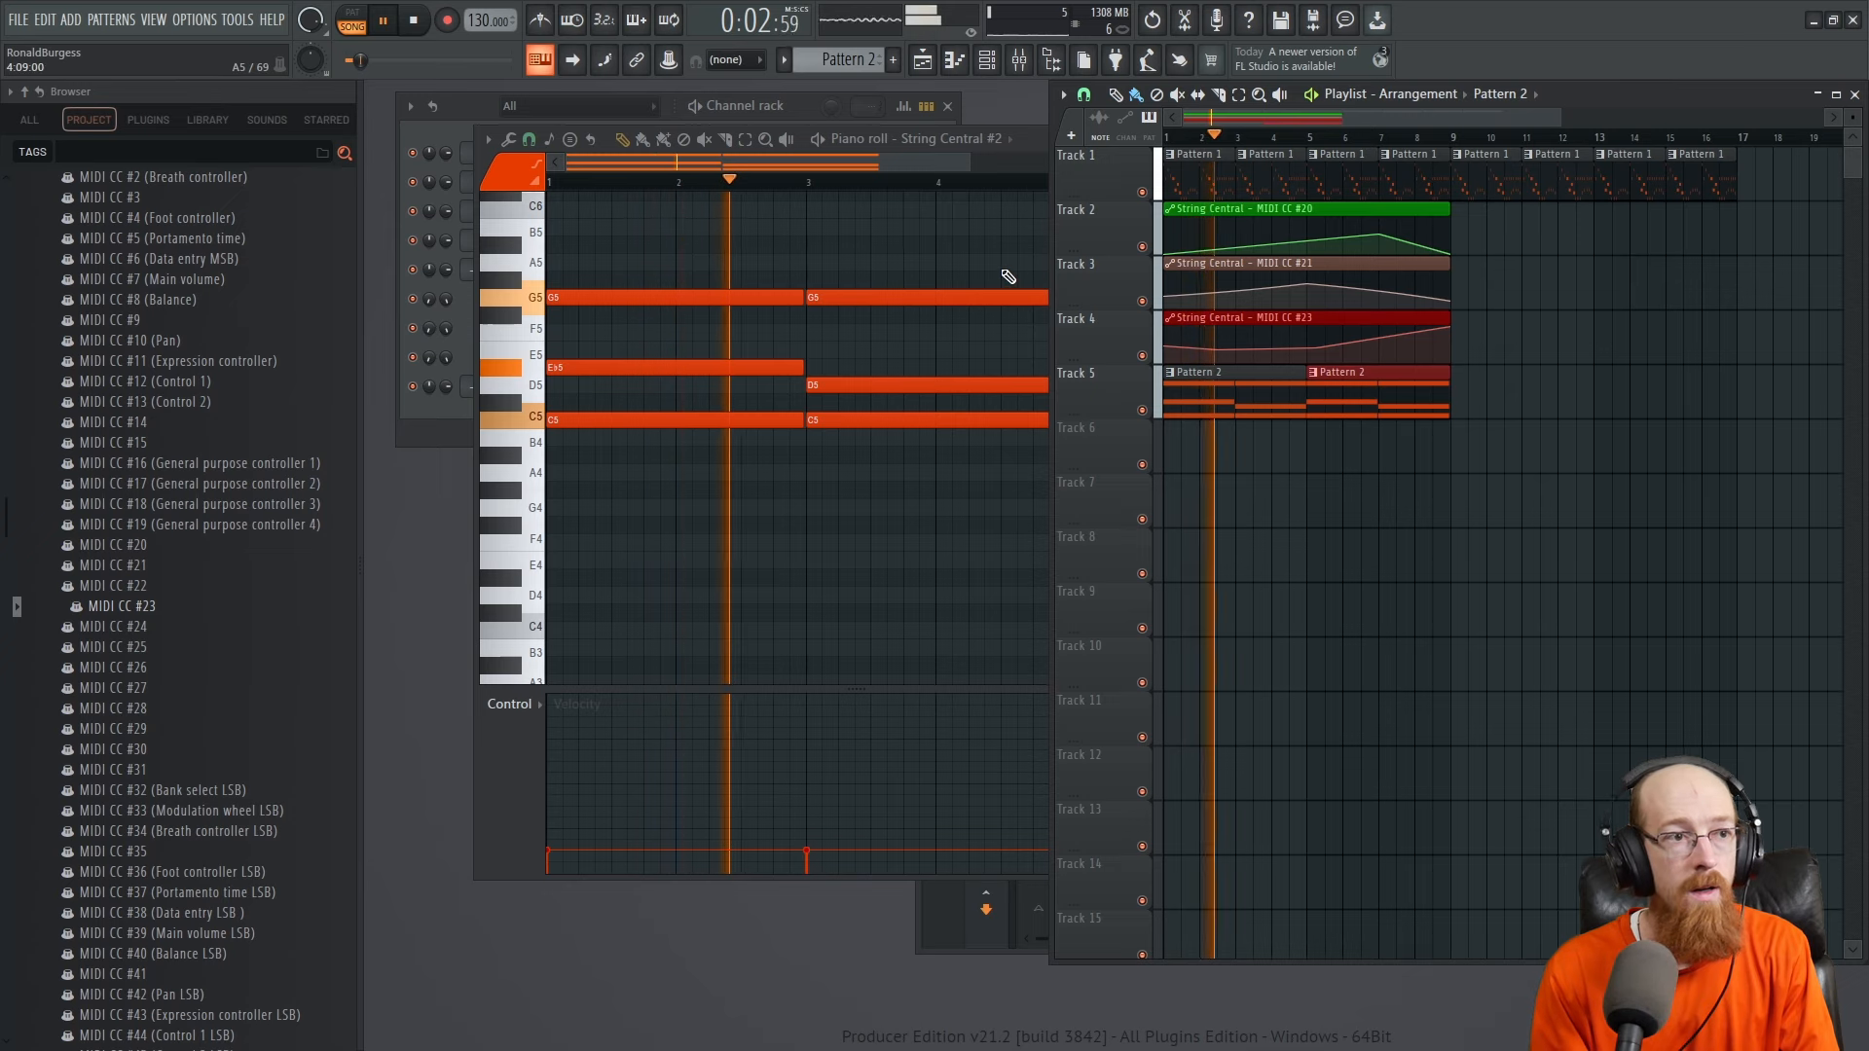
{"action": "scroll", "coordinate": [951, 305], "scroll_direction": "down", "scroll_amount": 4}
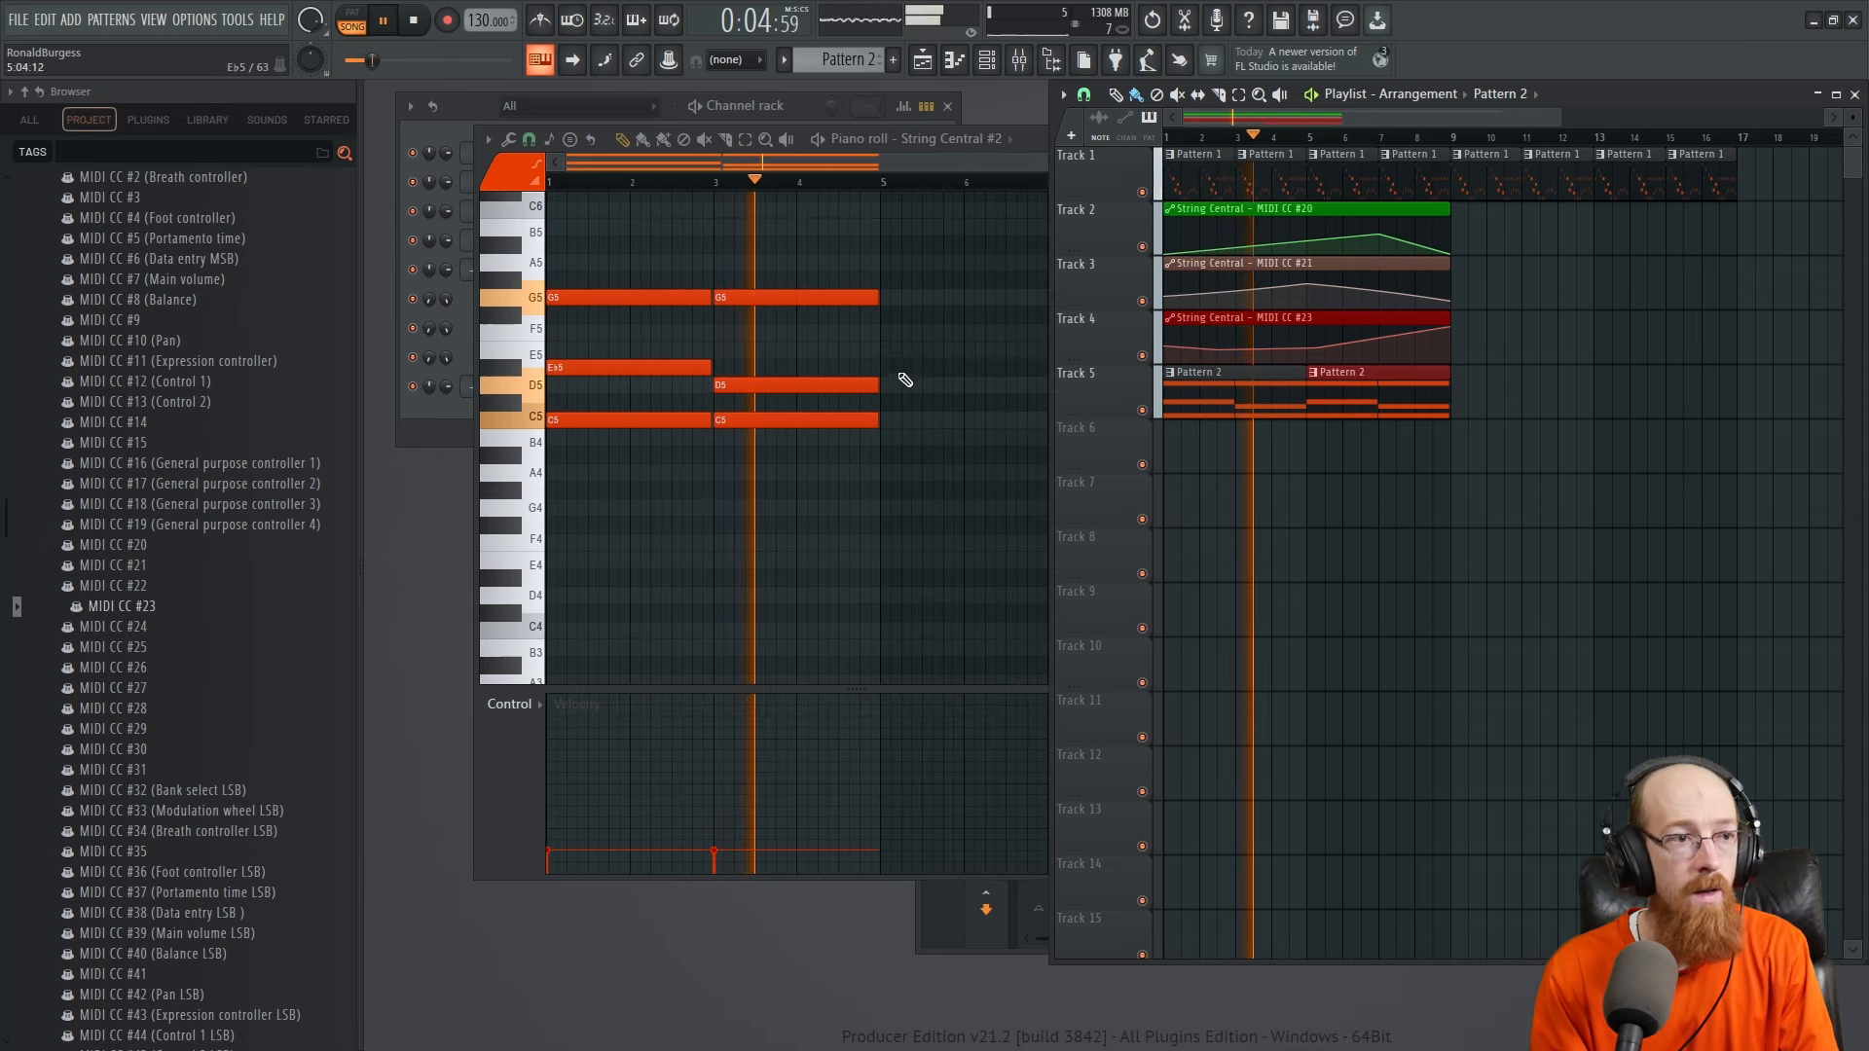
{"action": "key", "text": "space"}
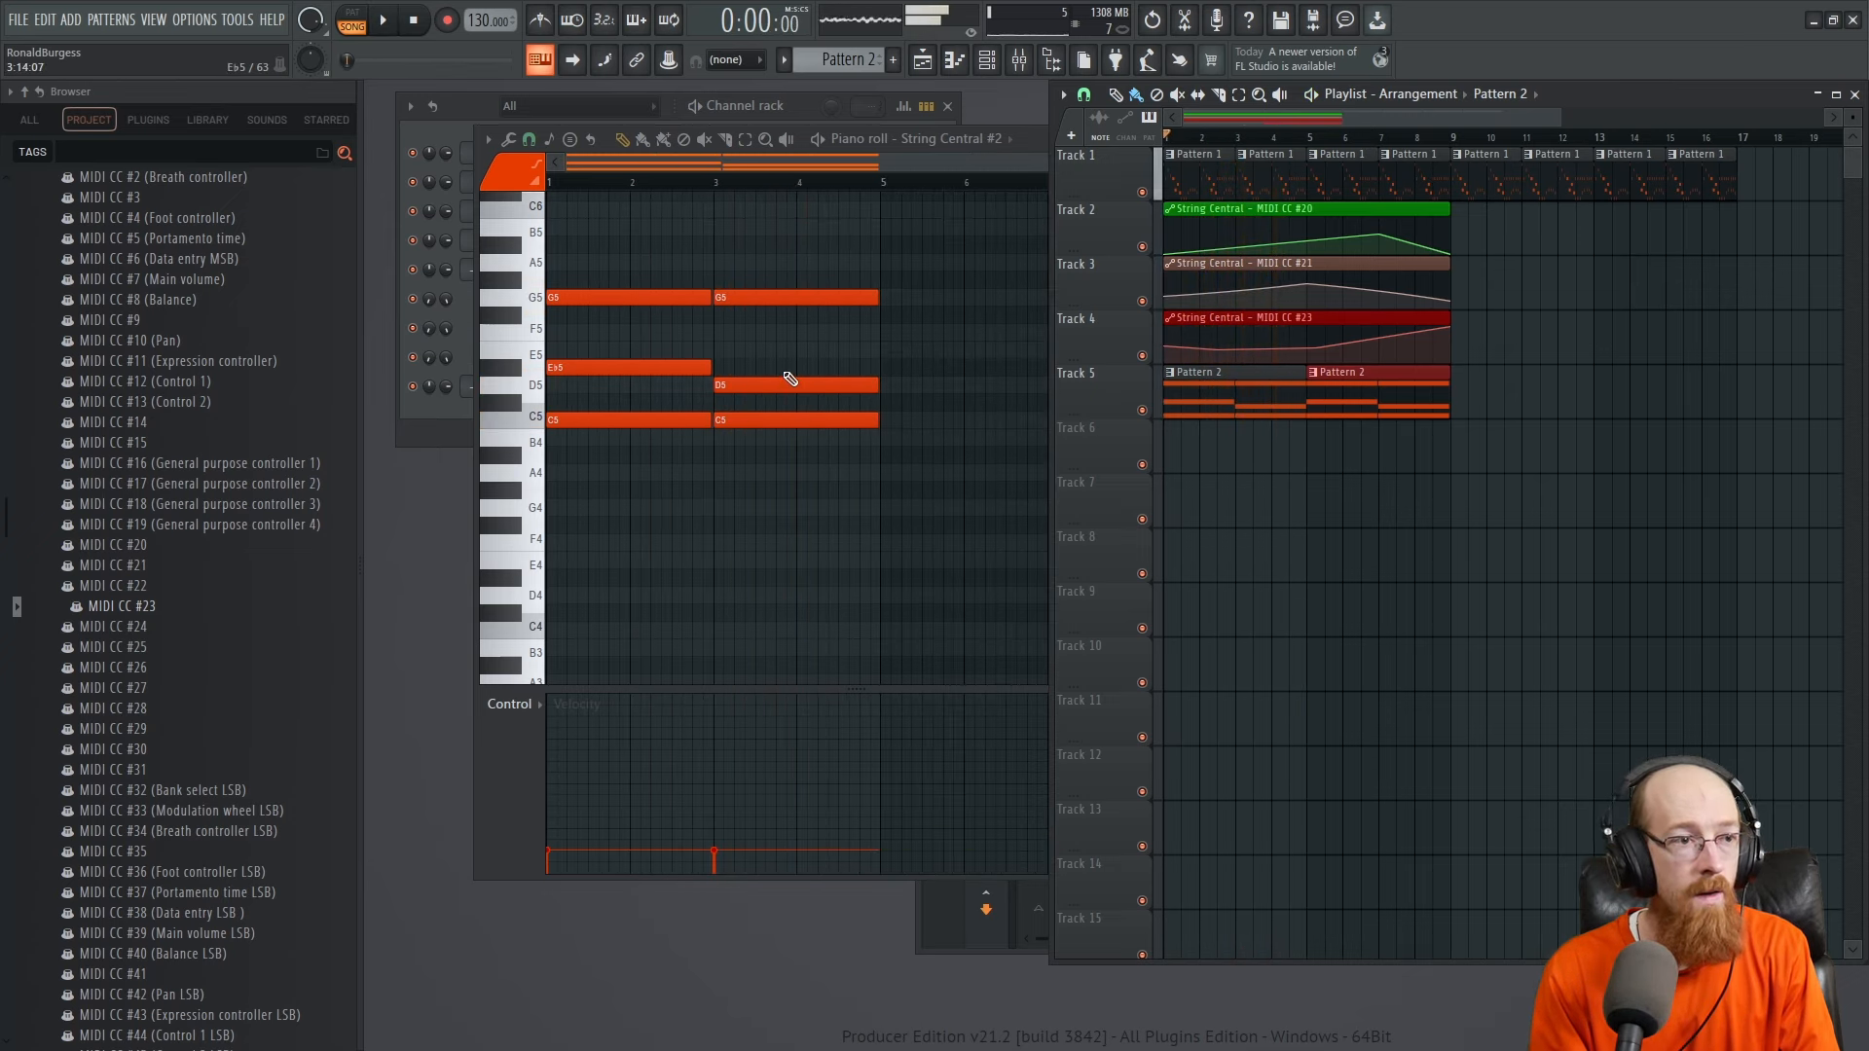
Delete the C5 and G5 notes at bar 3 and extend the ones at bar 1 to four bars
{"action": "right_click", "coordinate": [725, 416]}
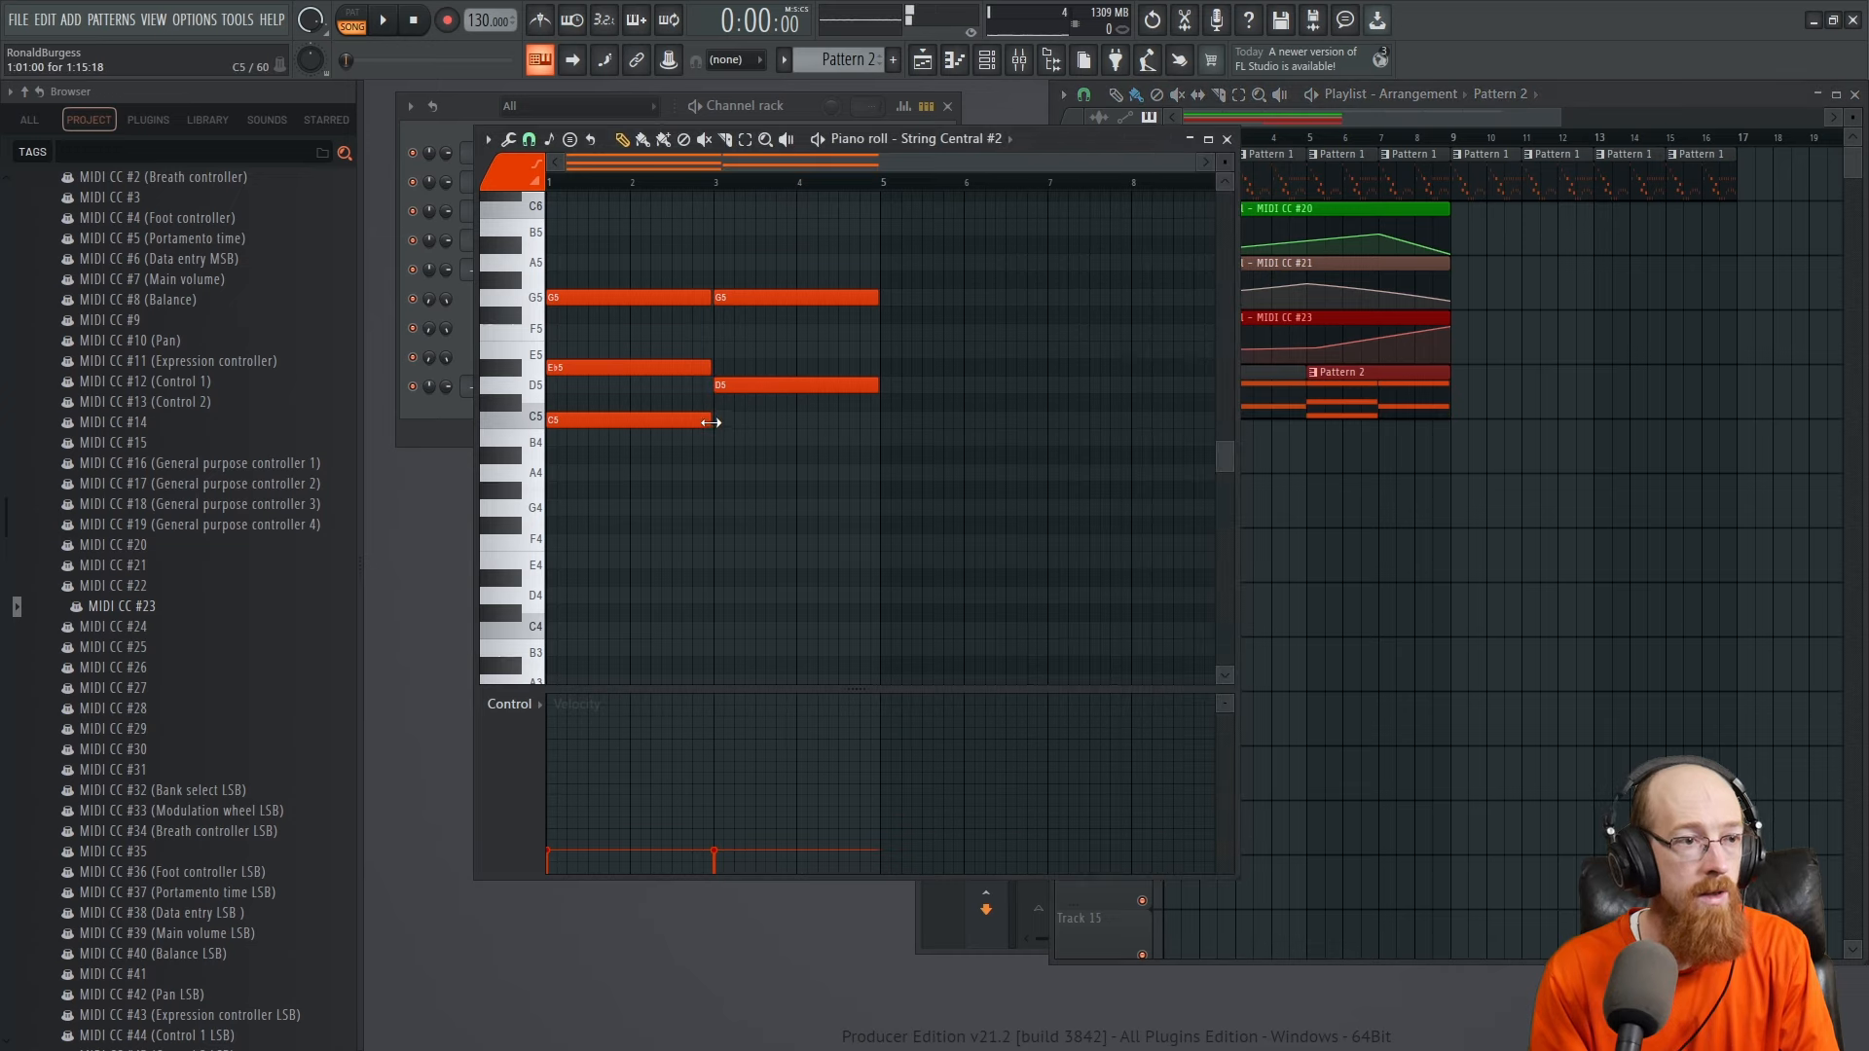
{"action": "left_click_drag", "start_coordinate": [711, 417], "coordinate": [889, 404]}
{"action": "right_click", "coordinate": [719, 302]}
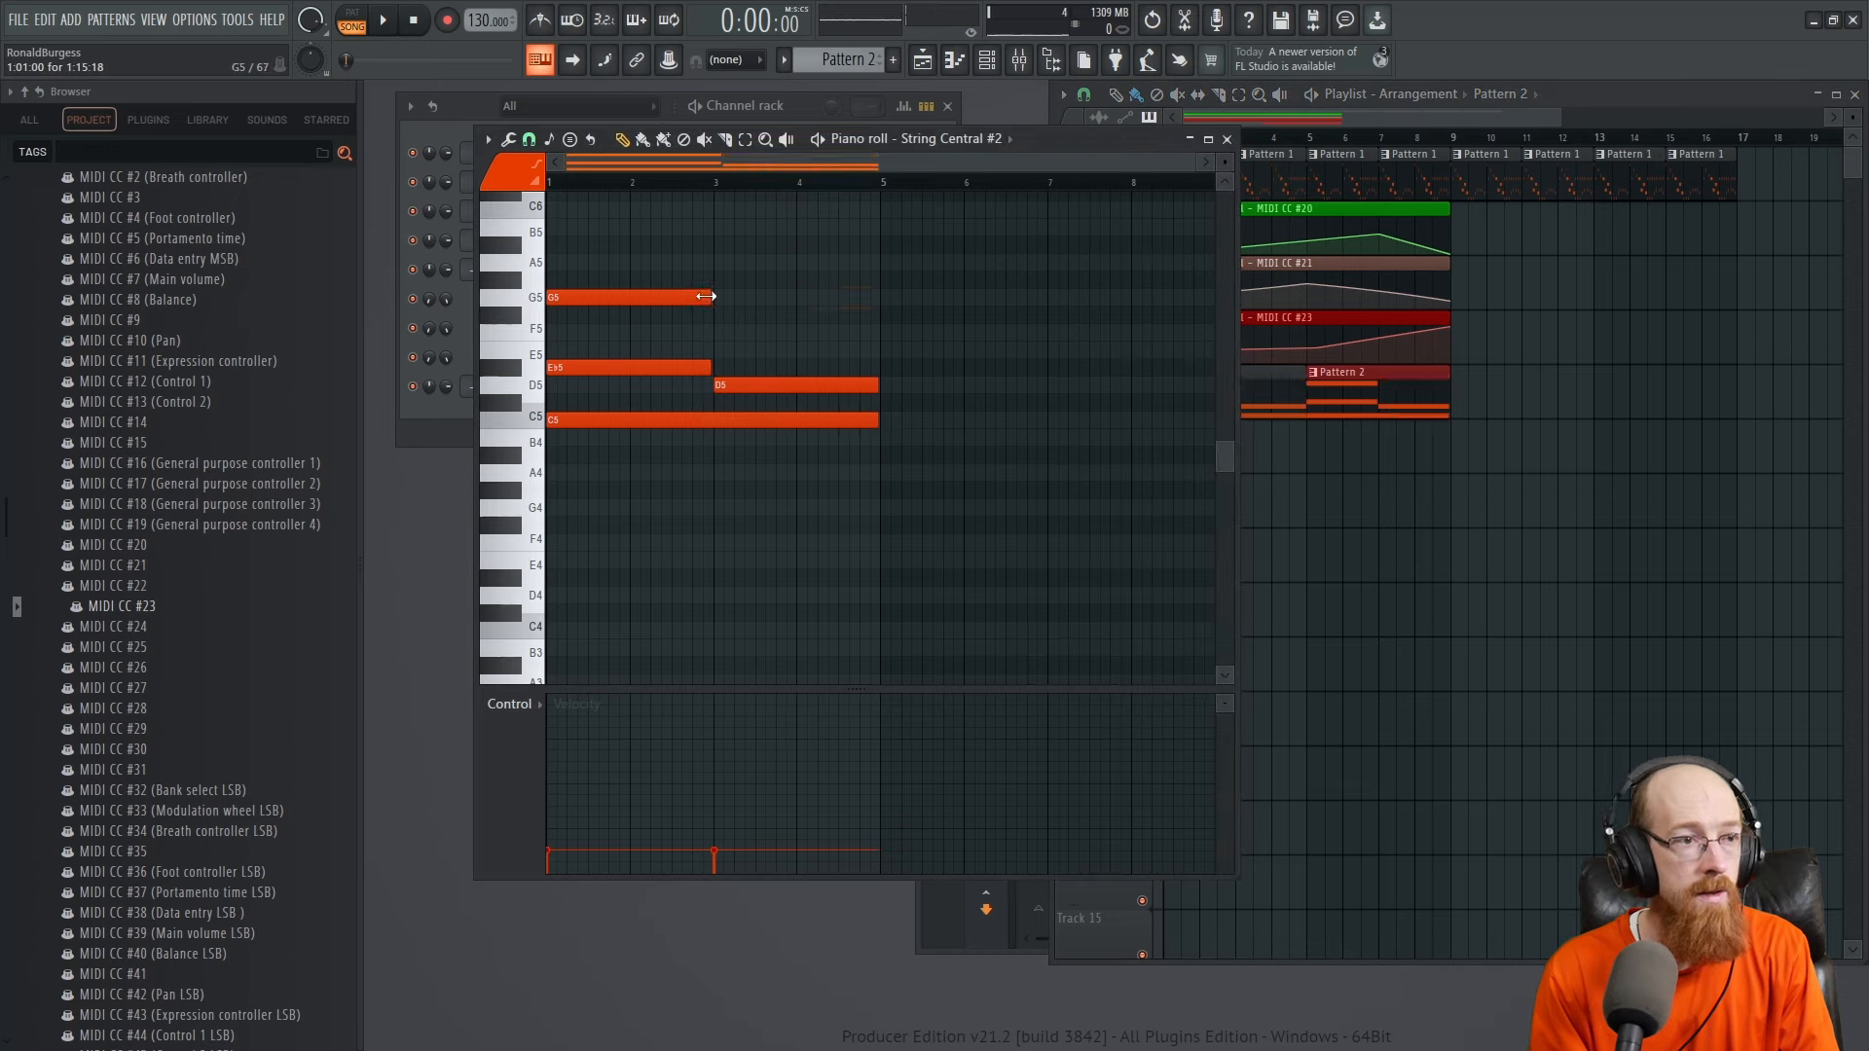
{"action": "left_click_drag", "start_coordinate": [709, 298], "coordinate": [879, 300]}
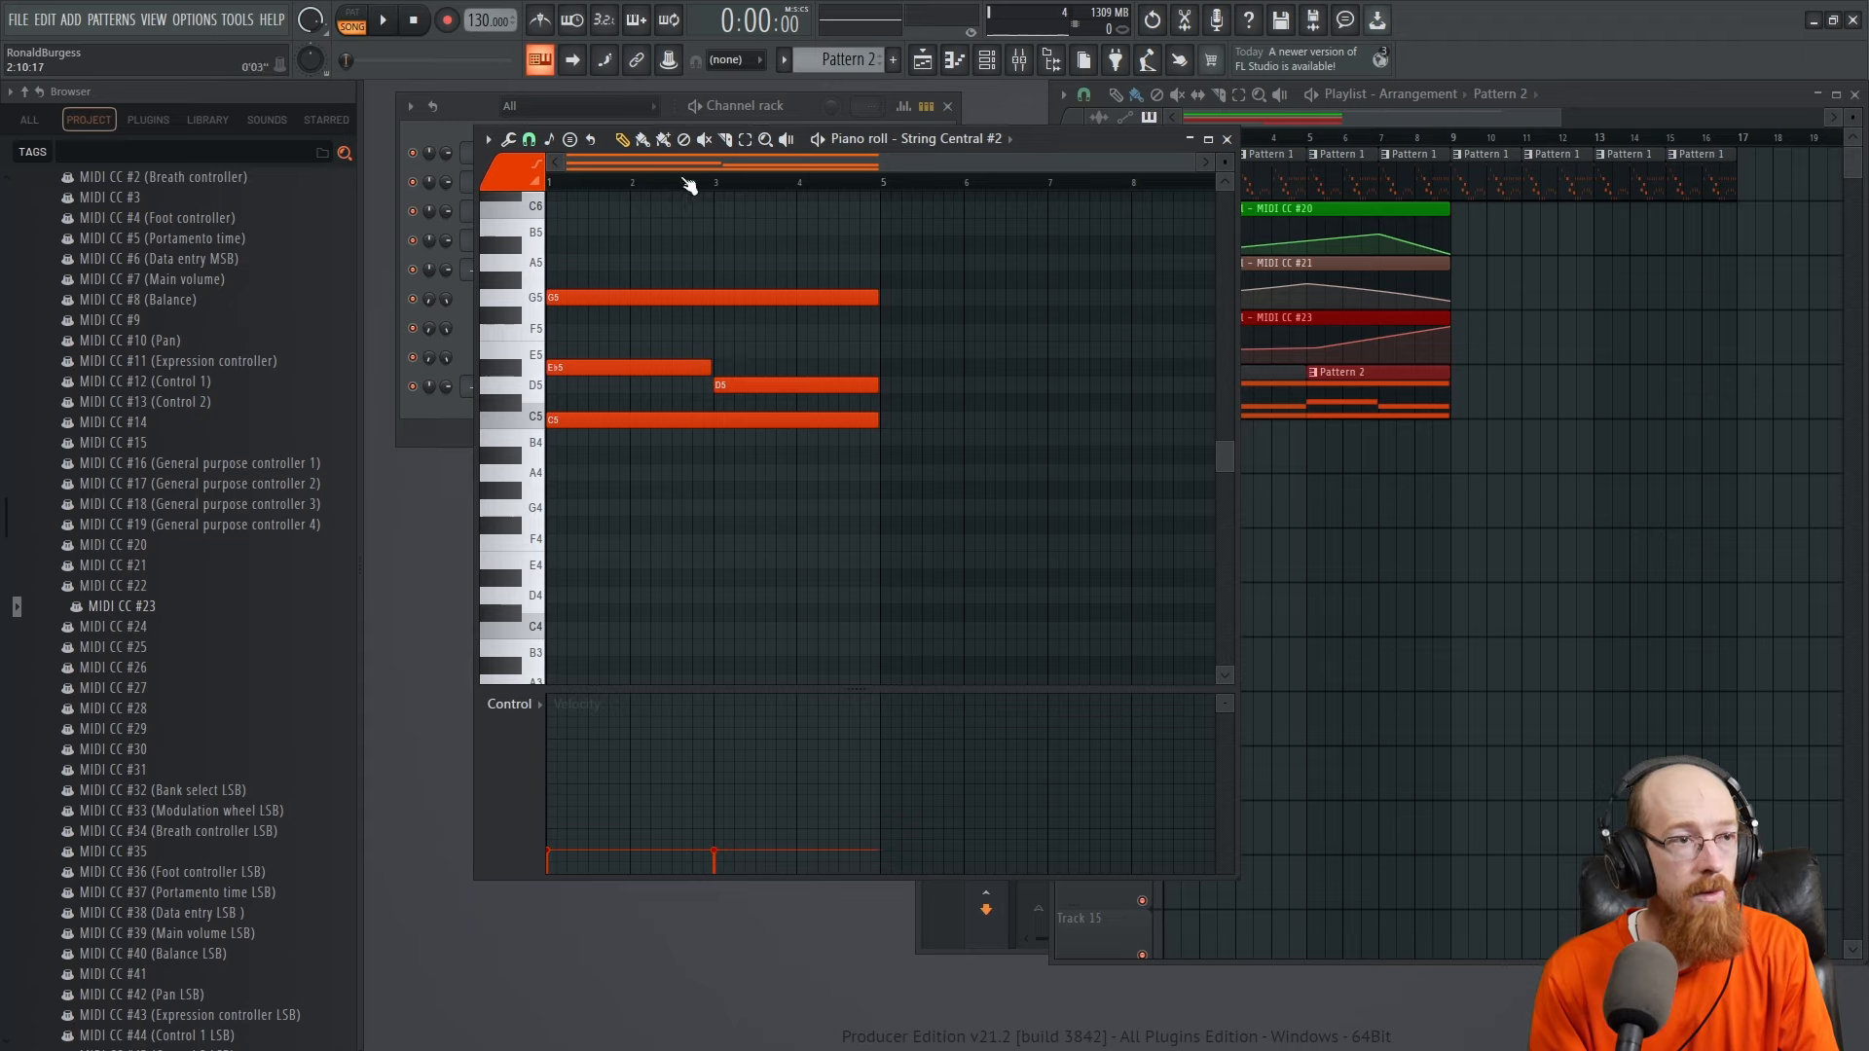
Add a four-bar chord of D5, F5 and A5 at bar 5 of Pattern 2
{"action": "left_click", "coordinate": [888, 385]}
{"action": "left_click", "coordinate": [884, 331]}
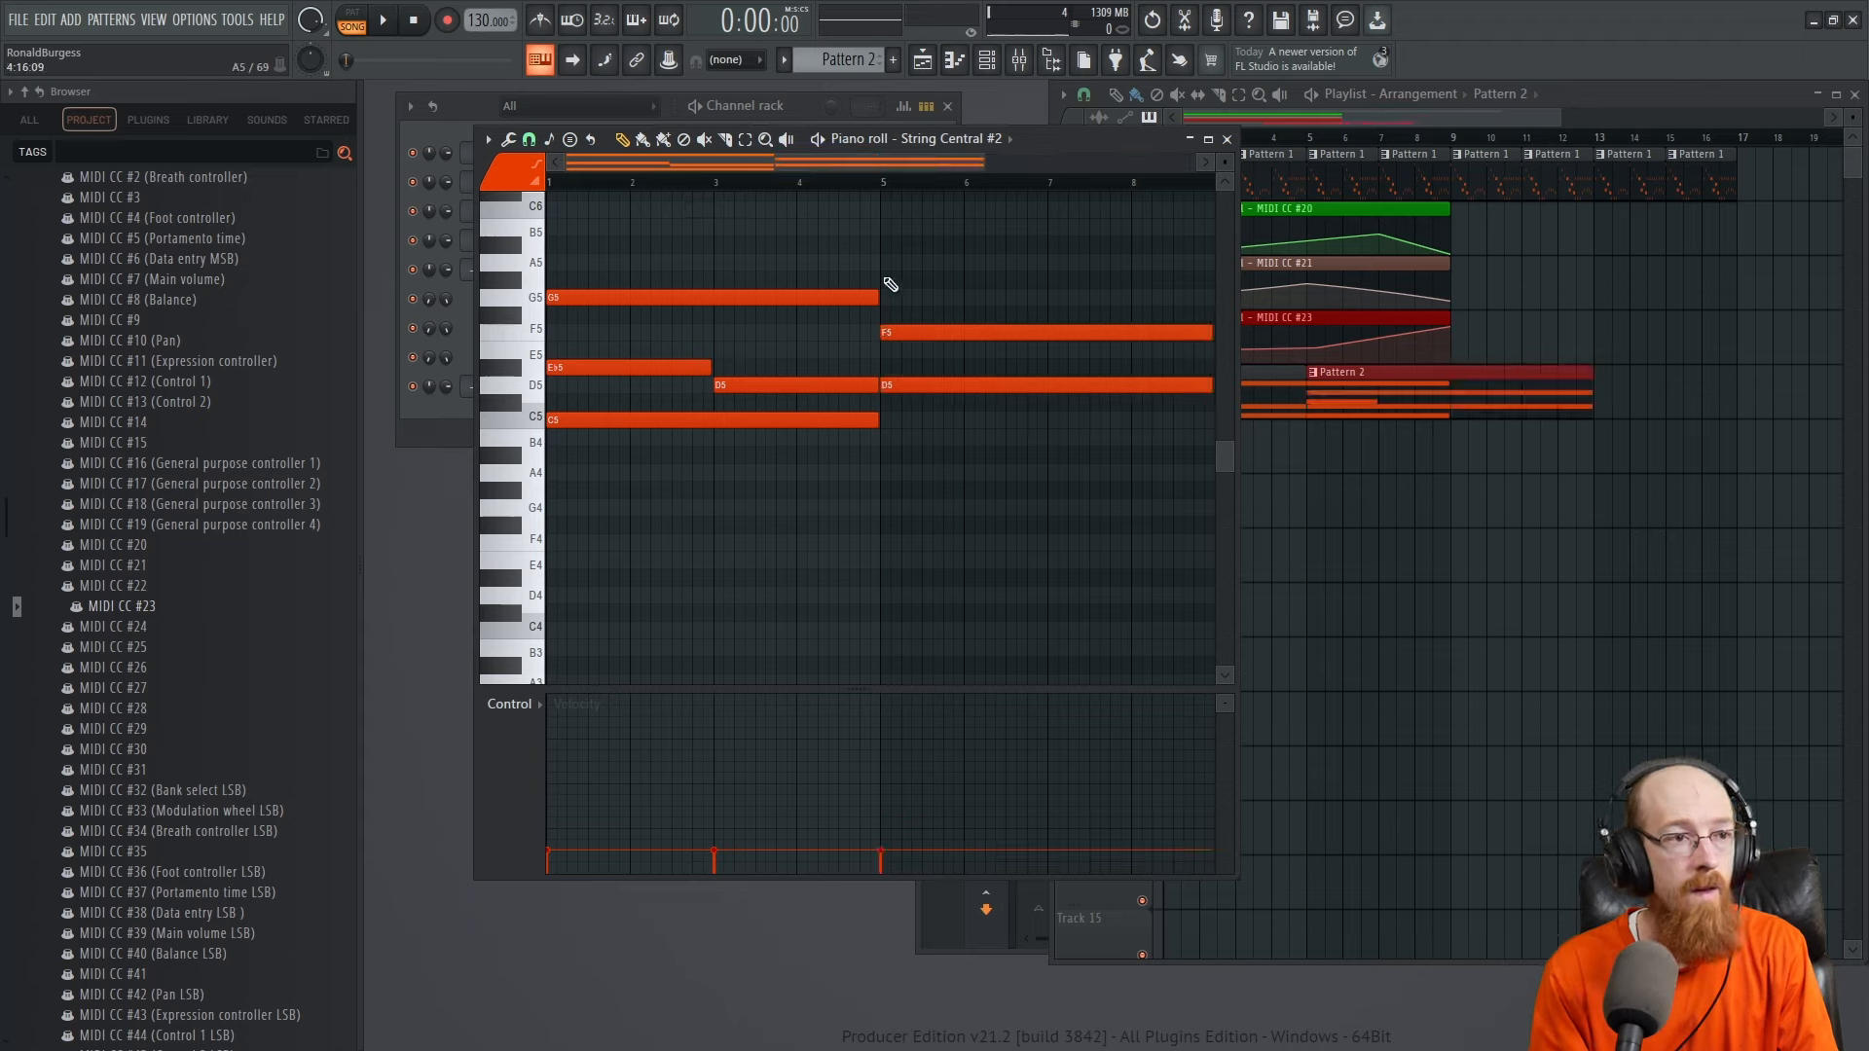
{"action": "left_click", "coordinate": [883, 262]}
Play the arrangement, remove the second Pattern 2 clip from Track 5, and stop playback
{"action": "key", "text": "space"}
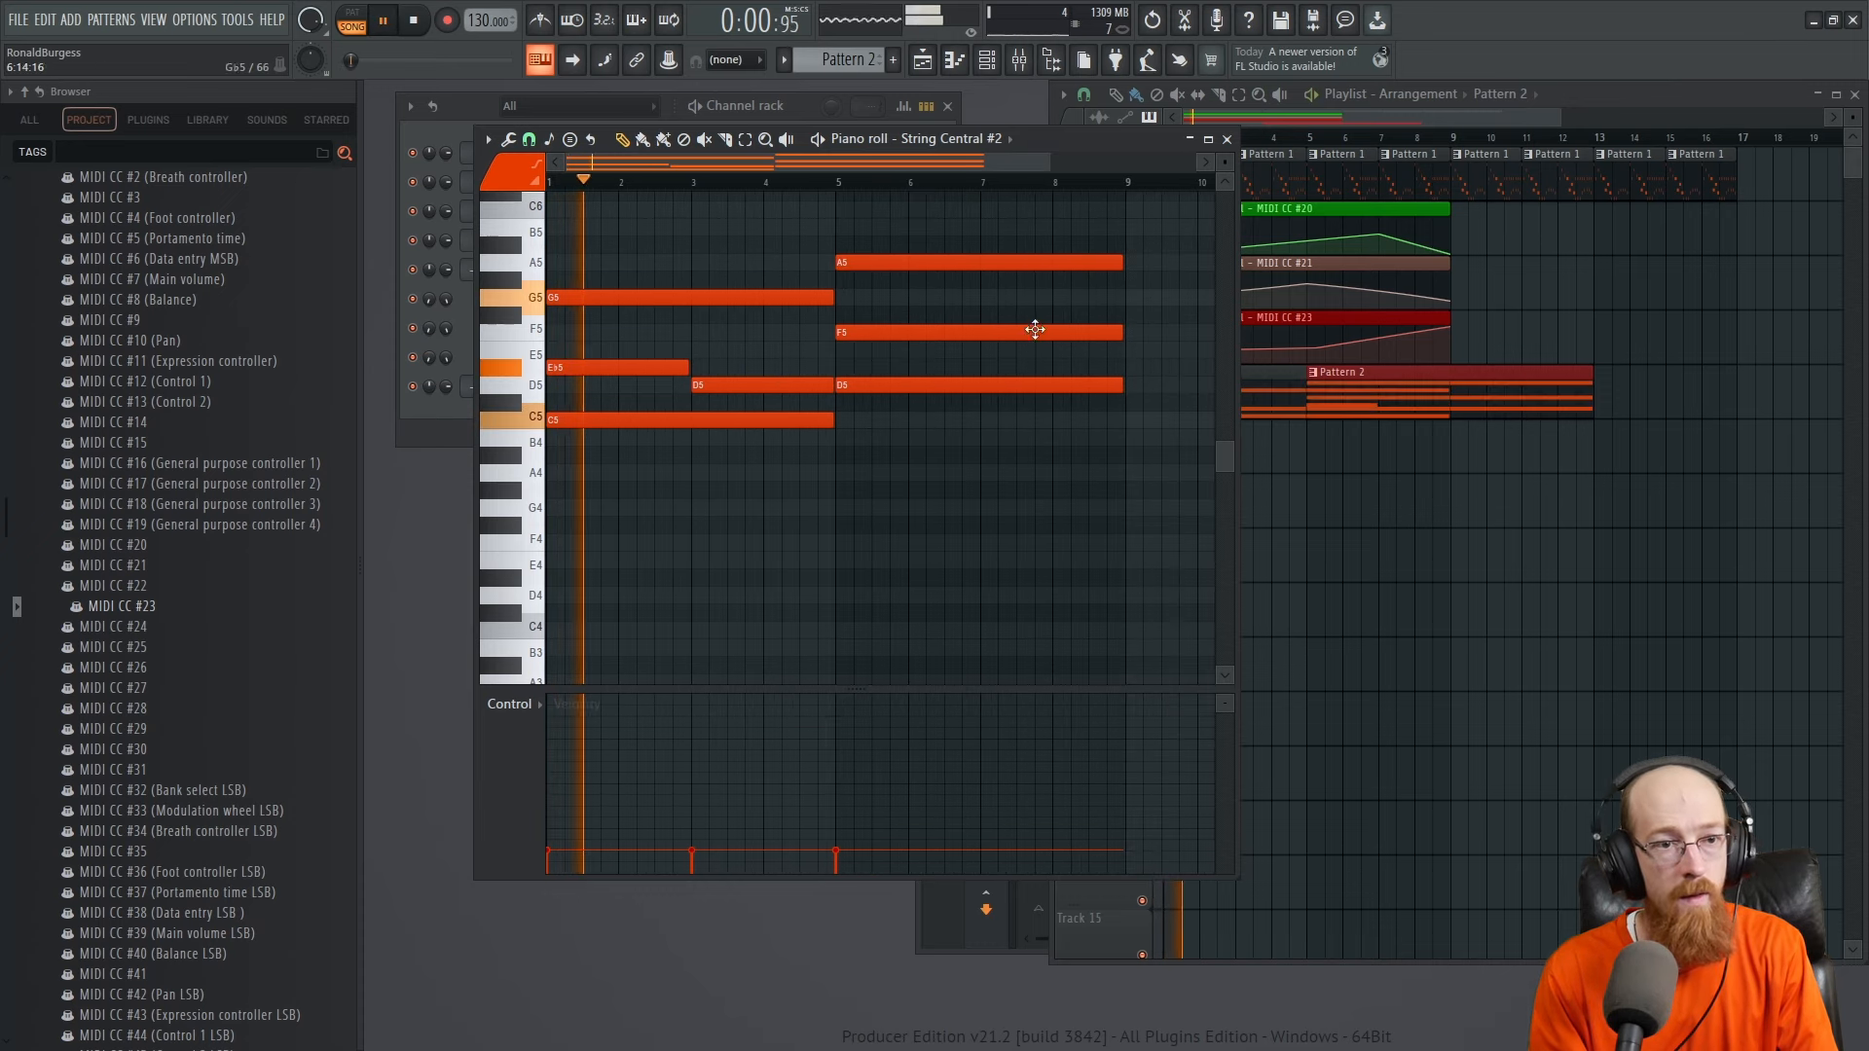
{"action": "left_click", "coordinate": [1541, 407]}
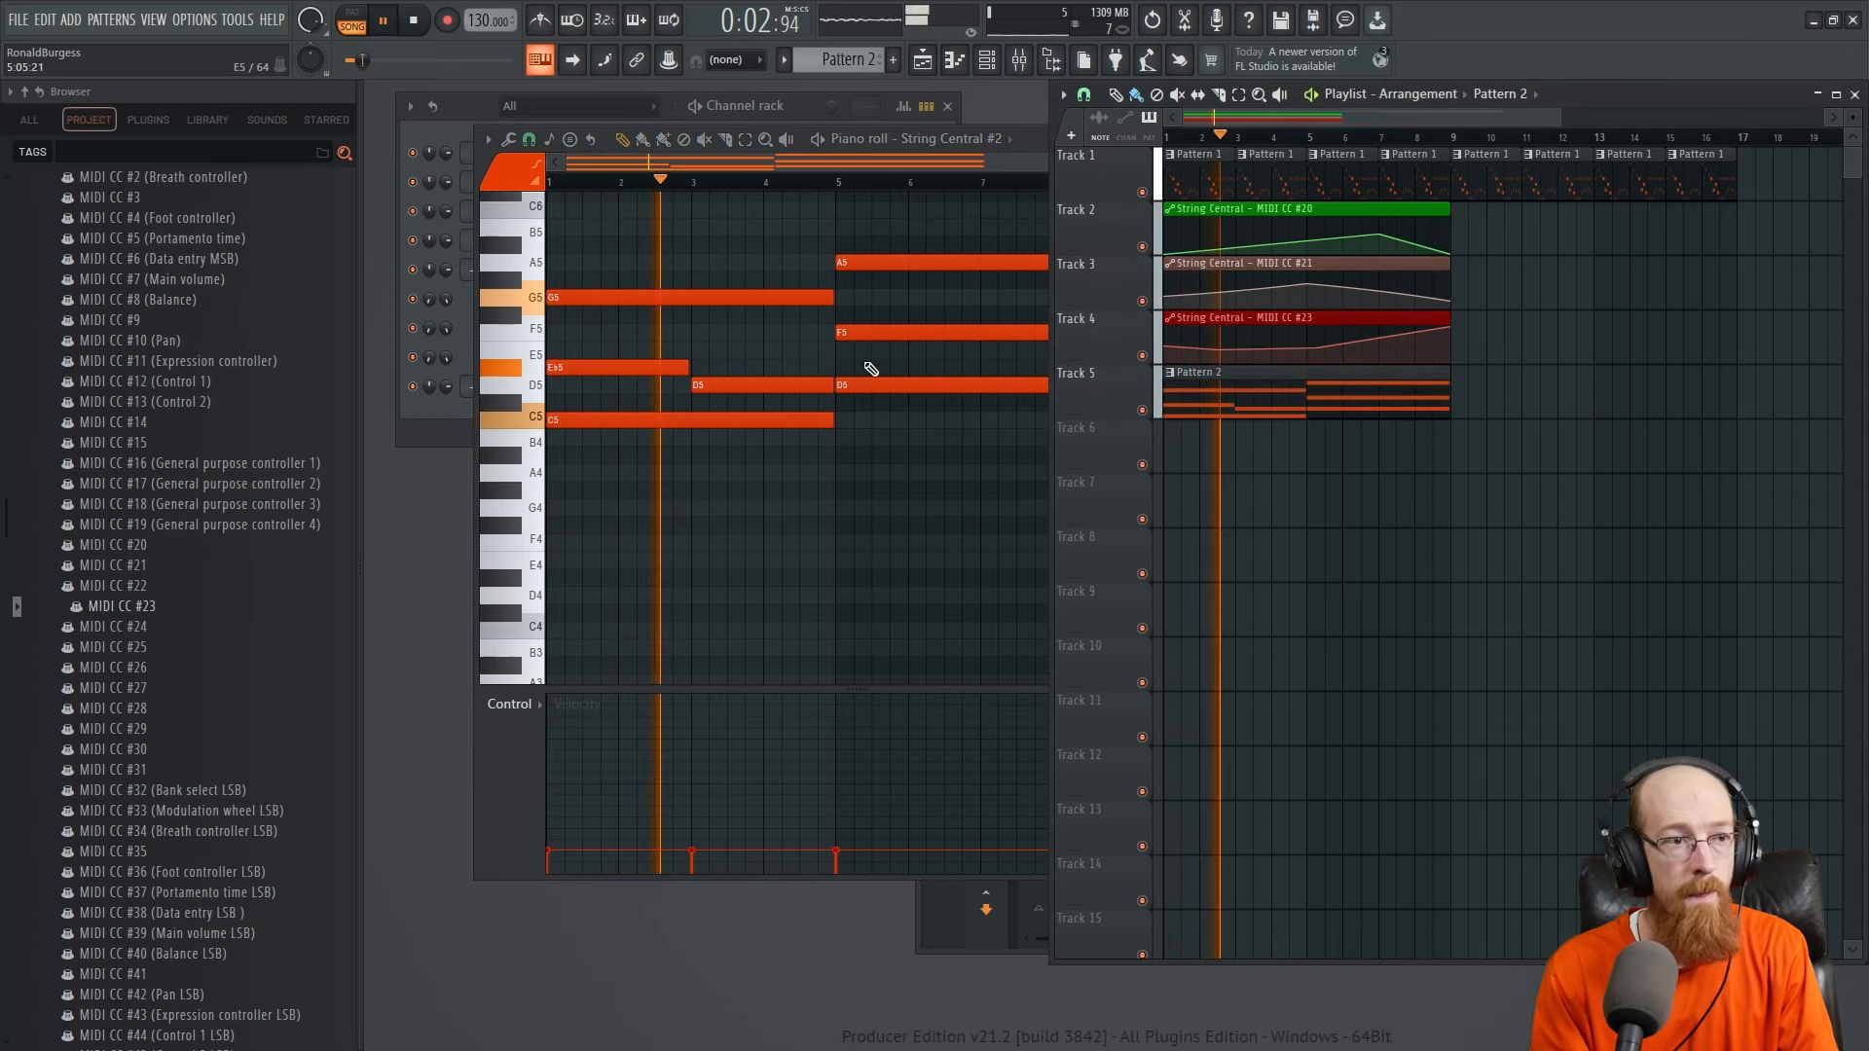
{"action": "scroll", "coordinate": [889, 372], "scroll_direction": "down", "scroll_amount": 1}
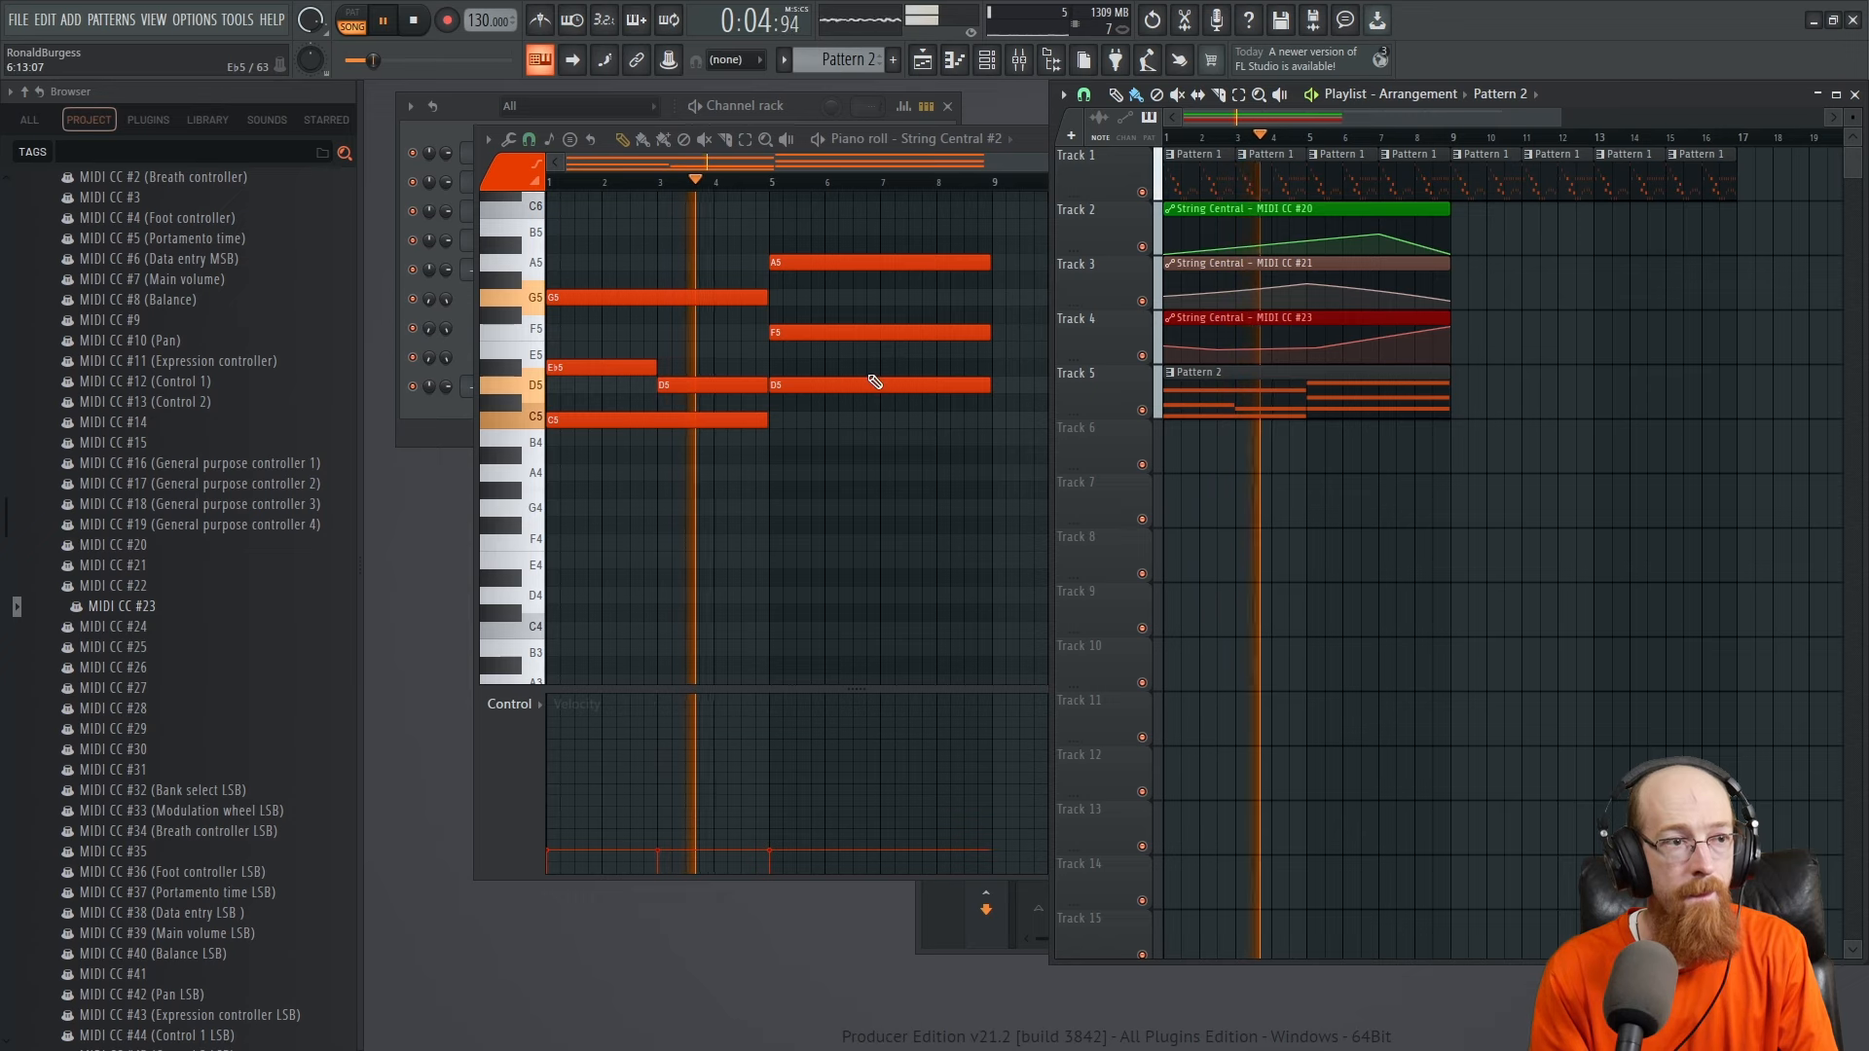
{"action": "key", "text": "space"}
Select the Eb5 note and the D5 note at bar 3, and raise their velocities to about 46%
{"action": "left_click", "coordinate": [611, 369], "text": "ctrl+shift"}
{"action": "left_click", "coordinate": [697, 385], "text": "ctrl+shift"}
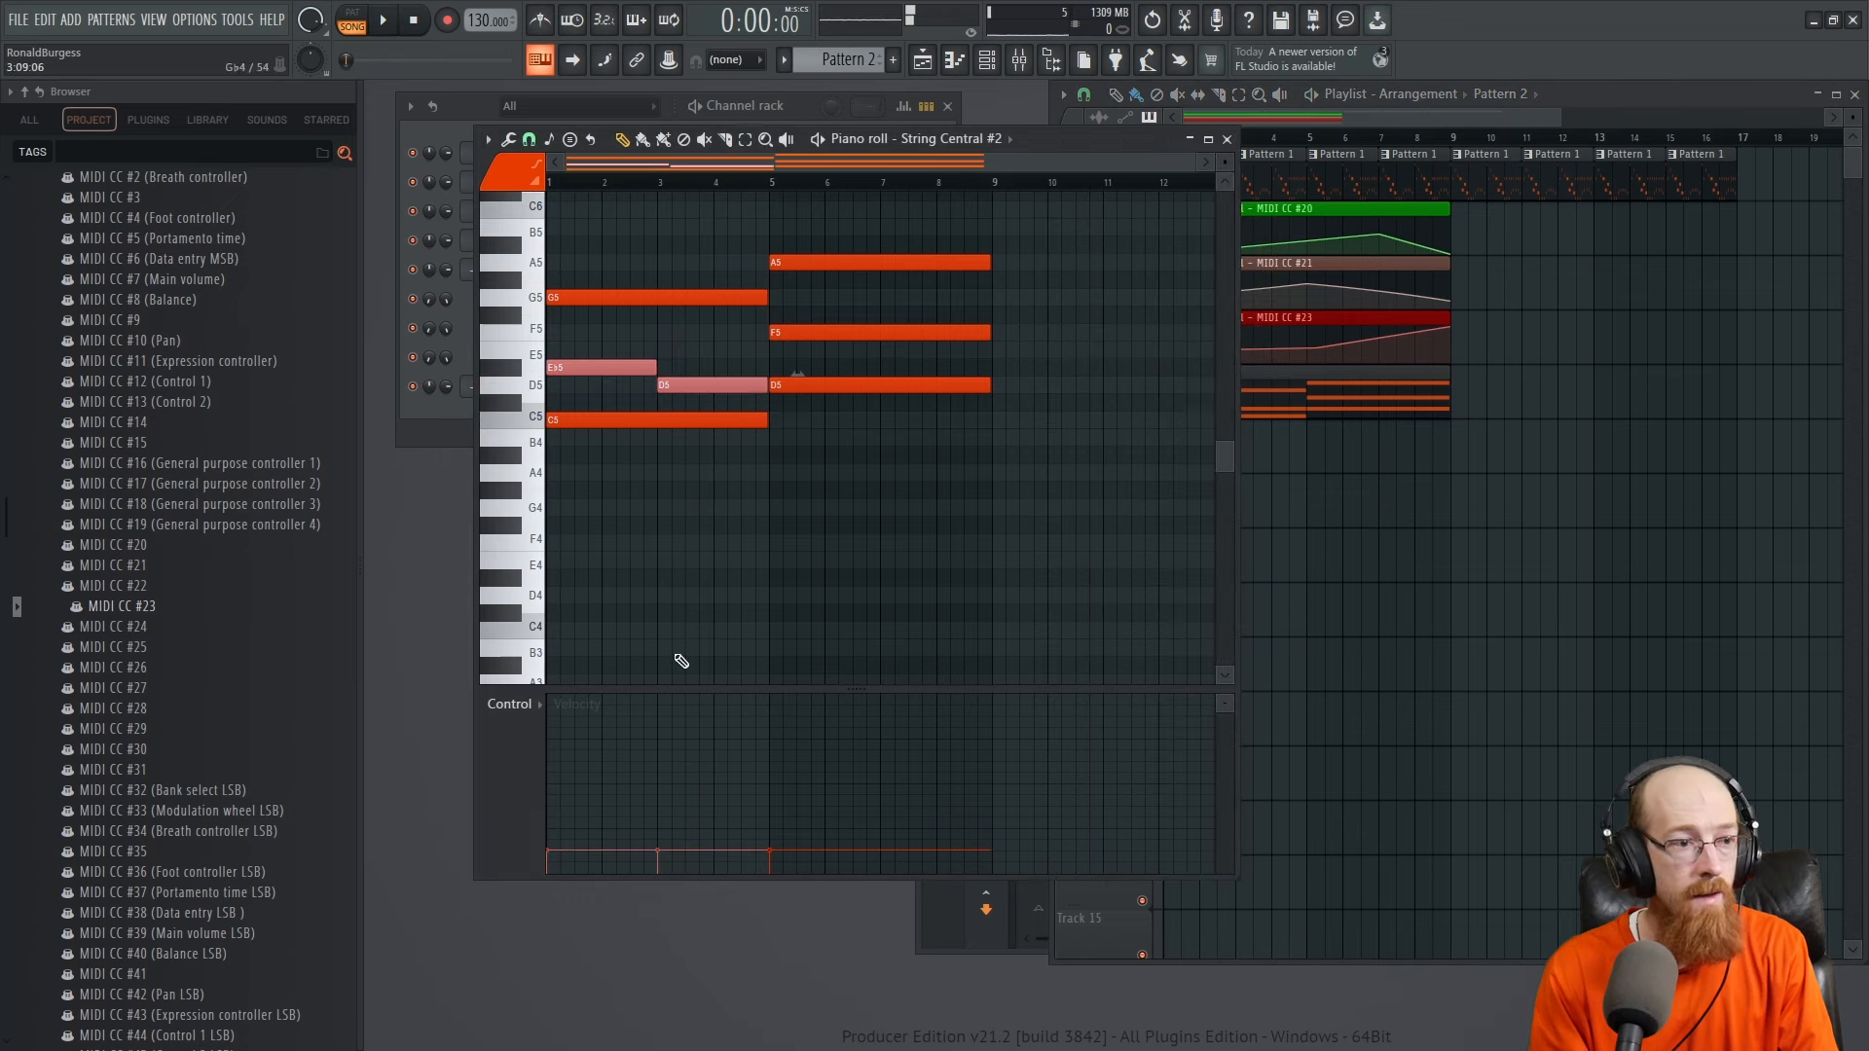
{"action": "left_click_drag", "start_coordinate": [546, 814], "coordinate": [702, 809]}
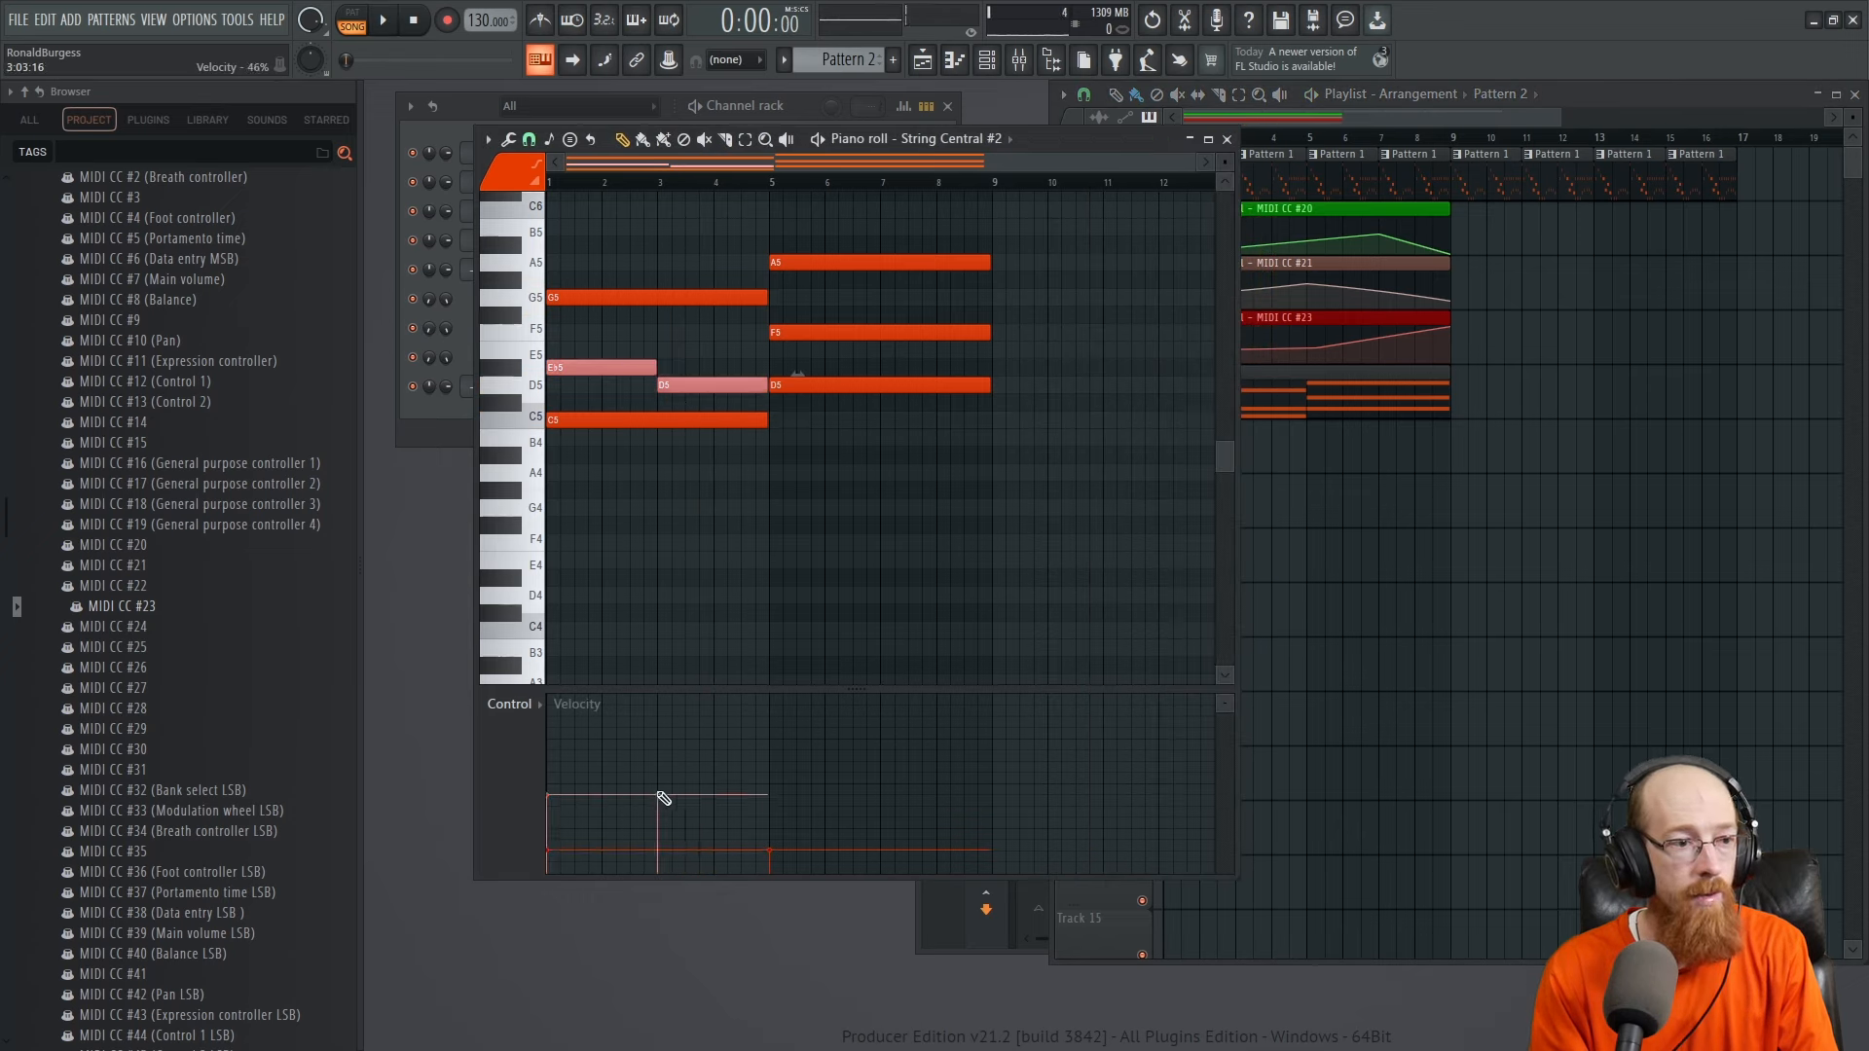
Play the arrangement and raise the velocity of the F5 note at bar 5 while it runs
{"action": "key", "text": "space"}
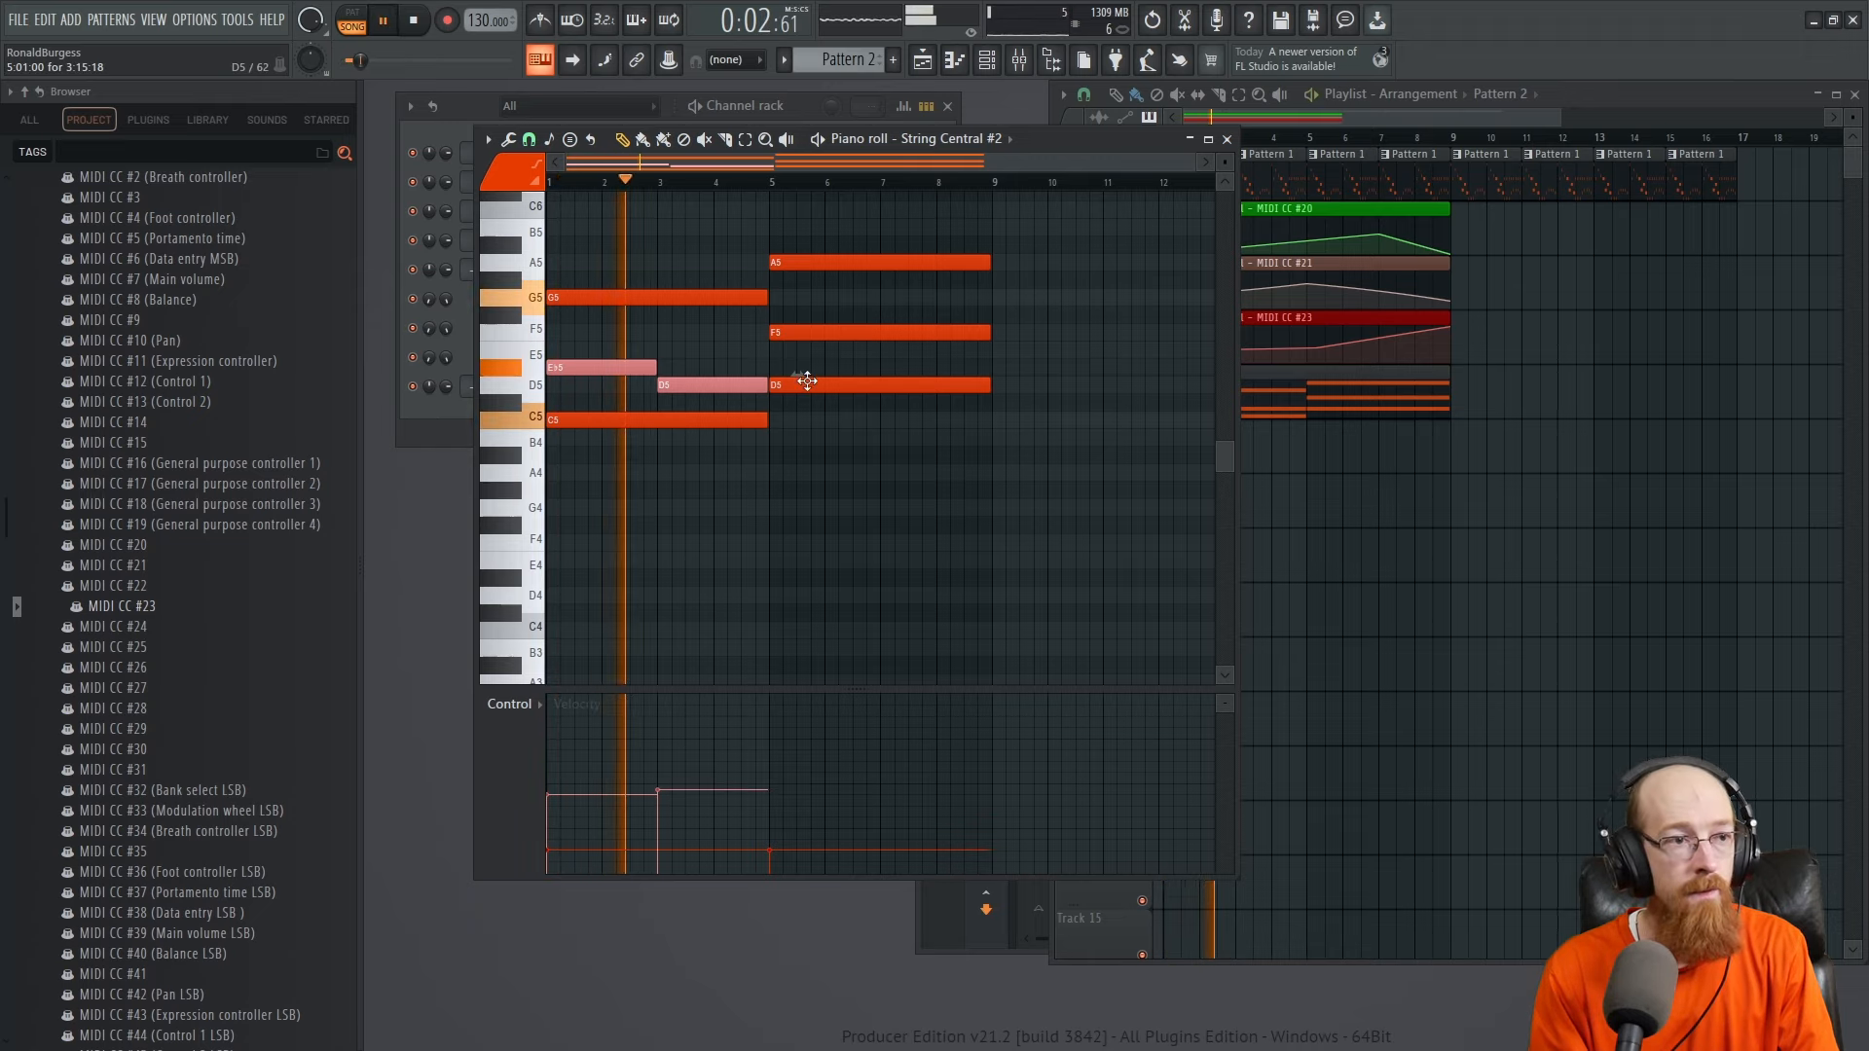
{"action": "left_click", "coordinate": [817, 333], "text": "ctrl"}
{"action": "left_click", "coordinate": [778, 801]}
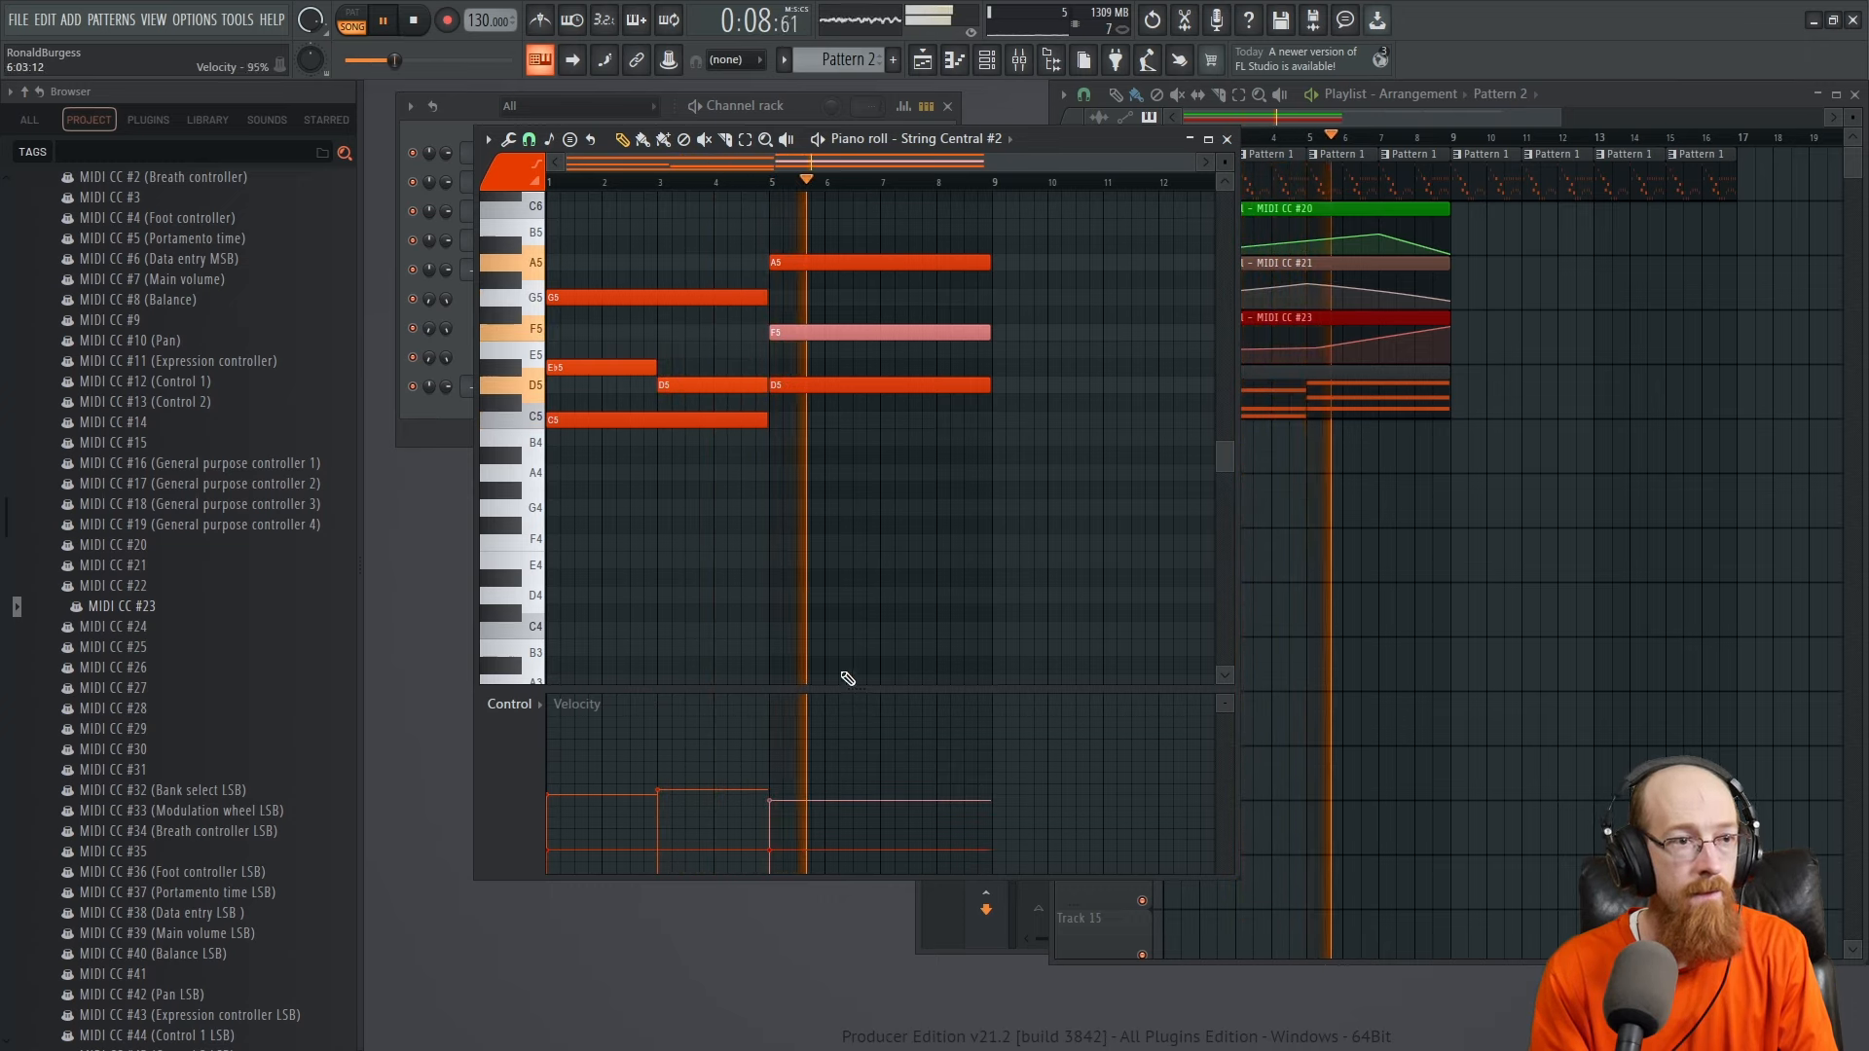
Shorten F5 to two bars, add G5 at bar 7 and an Eb5-G5-C6 chord at bar 9, and close the piano roll
{"action": "left_click", "coordinate": [828, 387]}
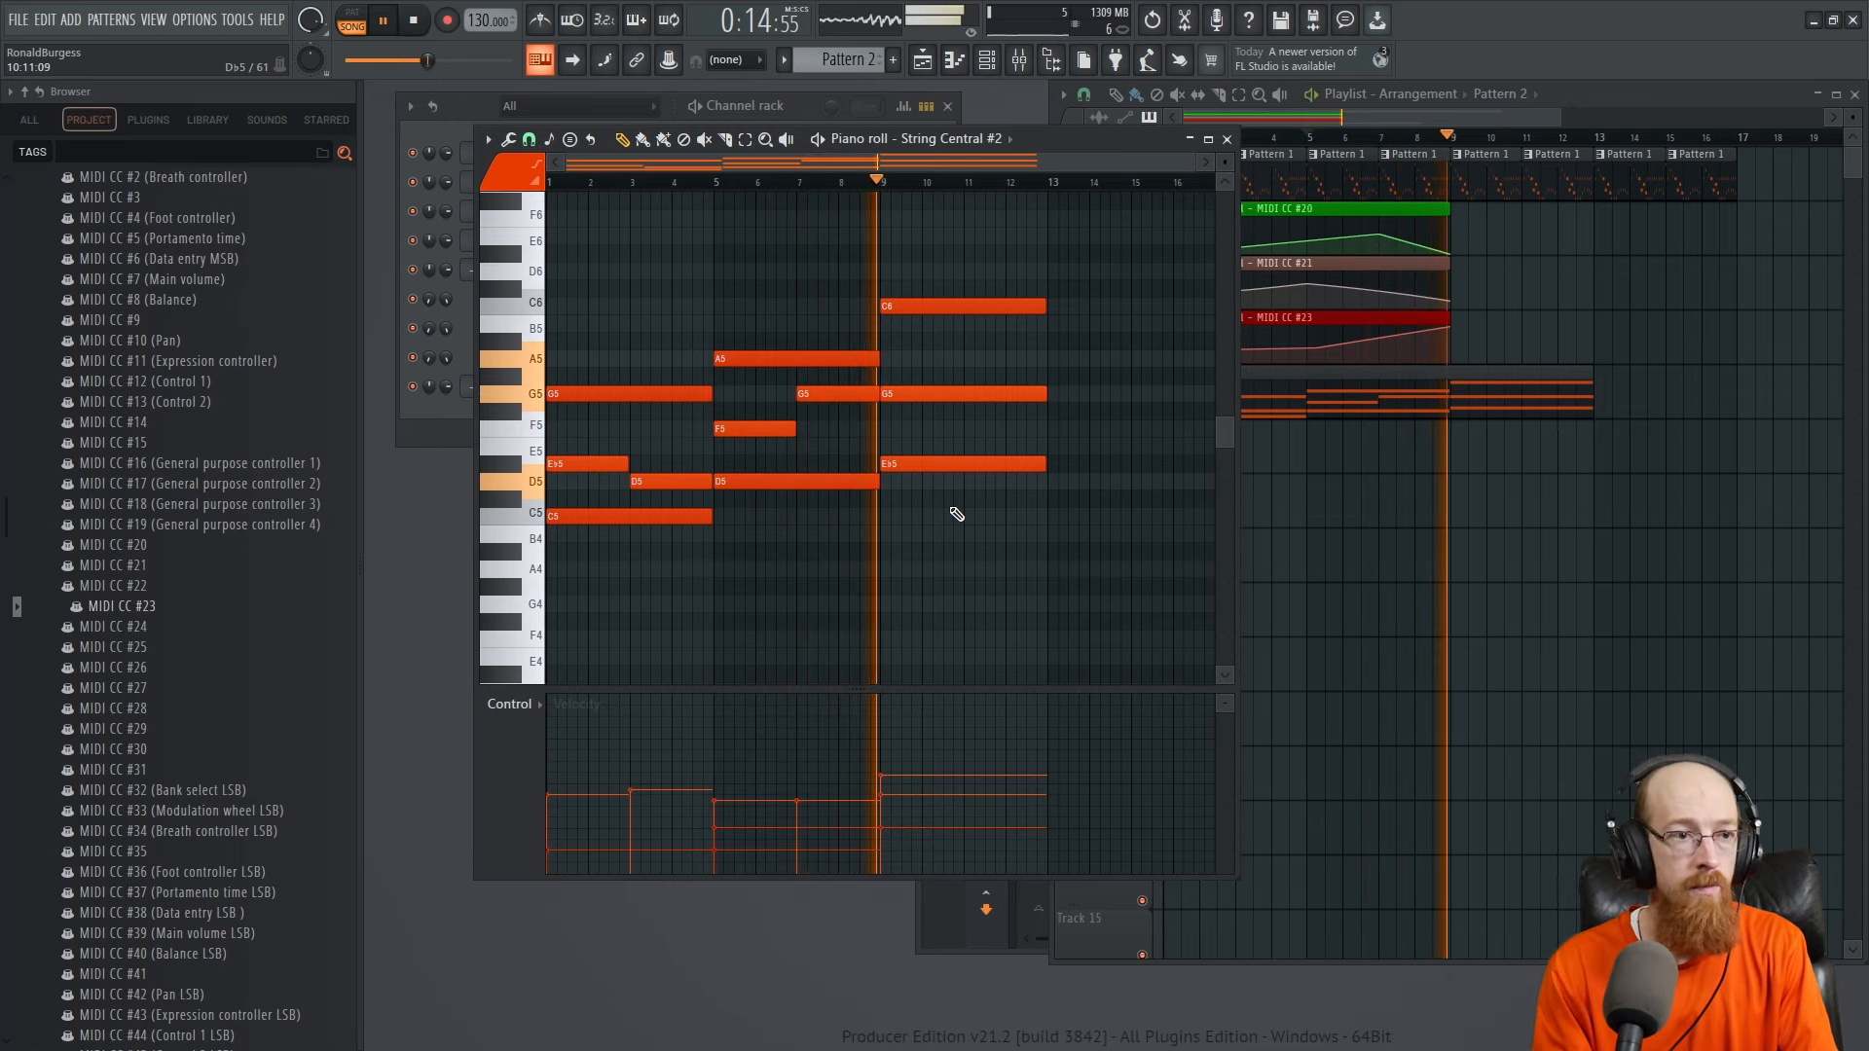
{"action": "left_click", "coordinate": [1227, 142]}
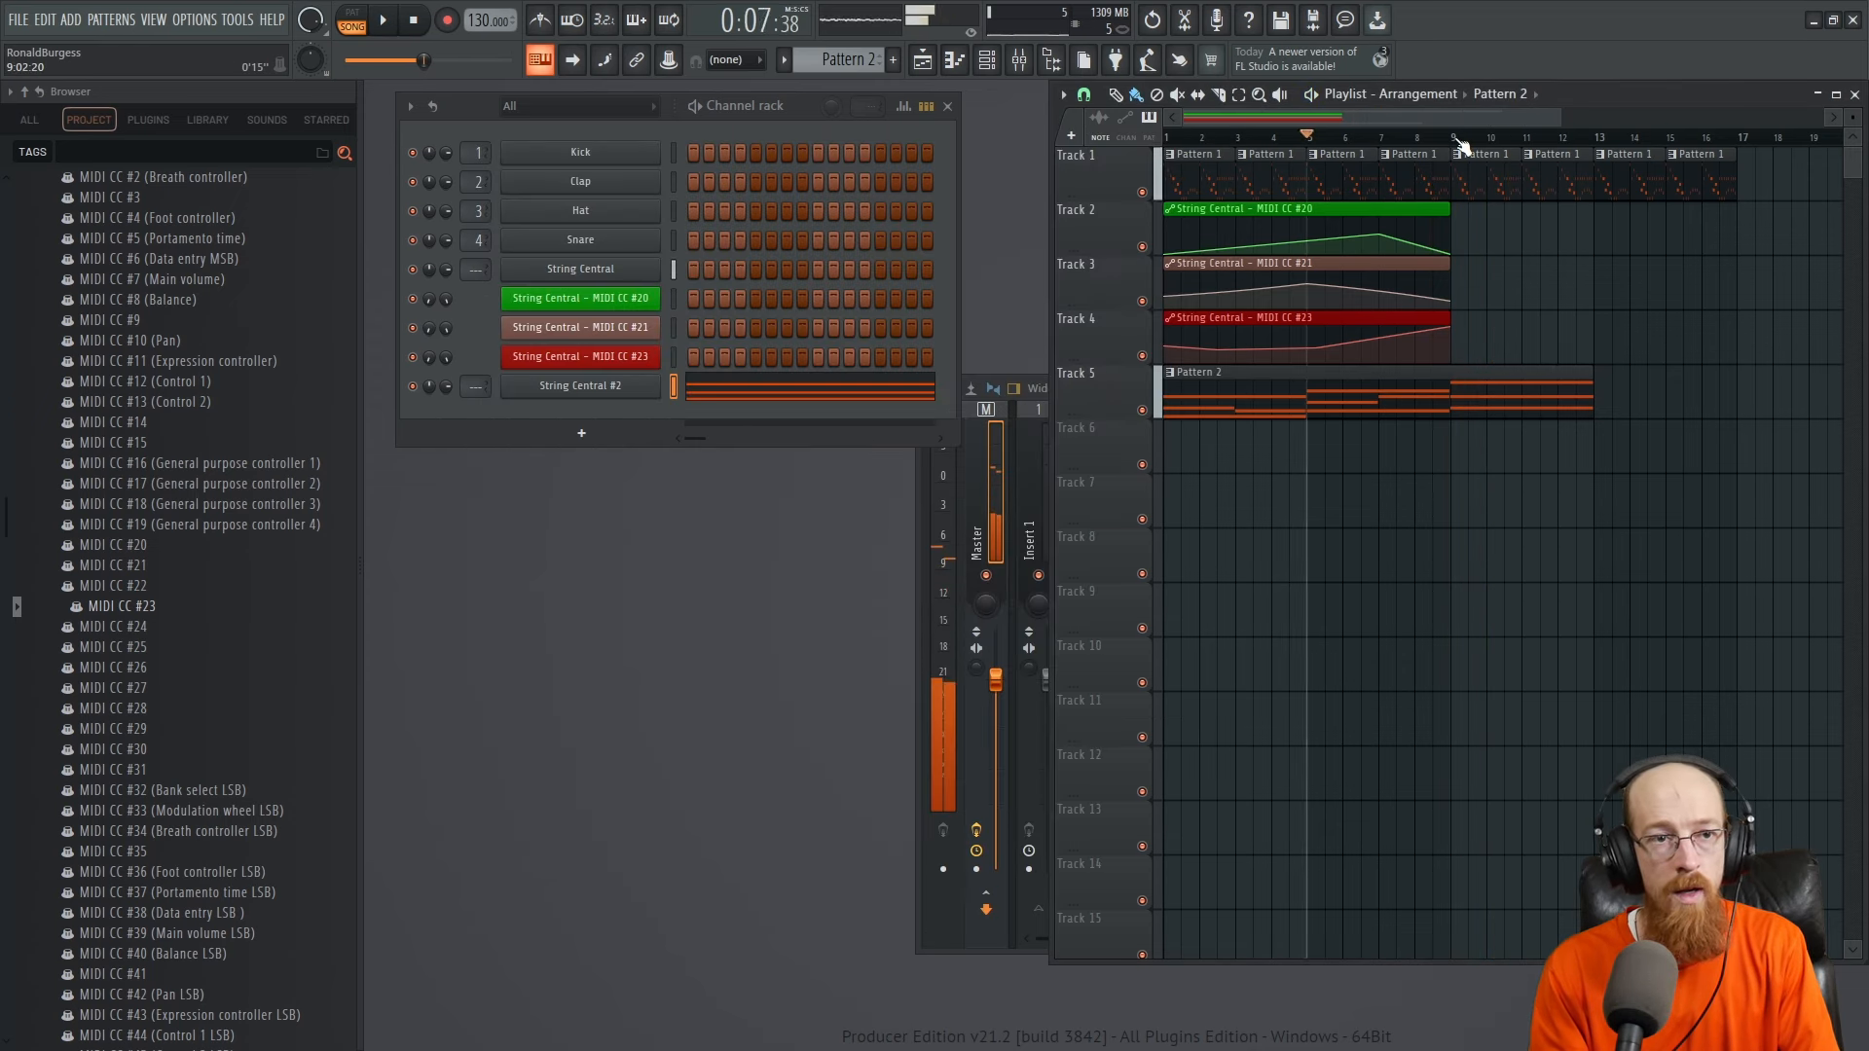
{"action": "key", "text": "space"}
Find String Central in the generator plugins and add a third instance of it to the channel rack
{"action": "left_click", "coordinate": [581, 435]}
{"action": "left_click", "coordinate": [545, 658]}
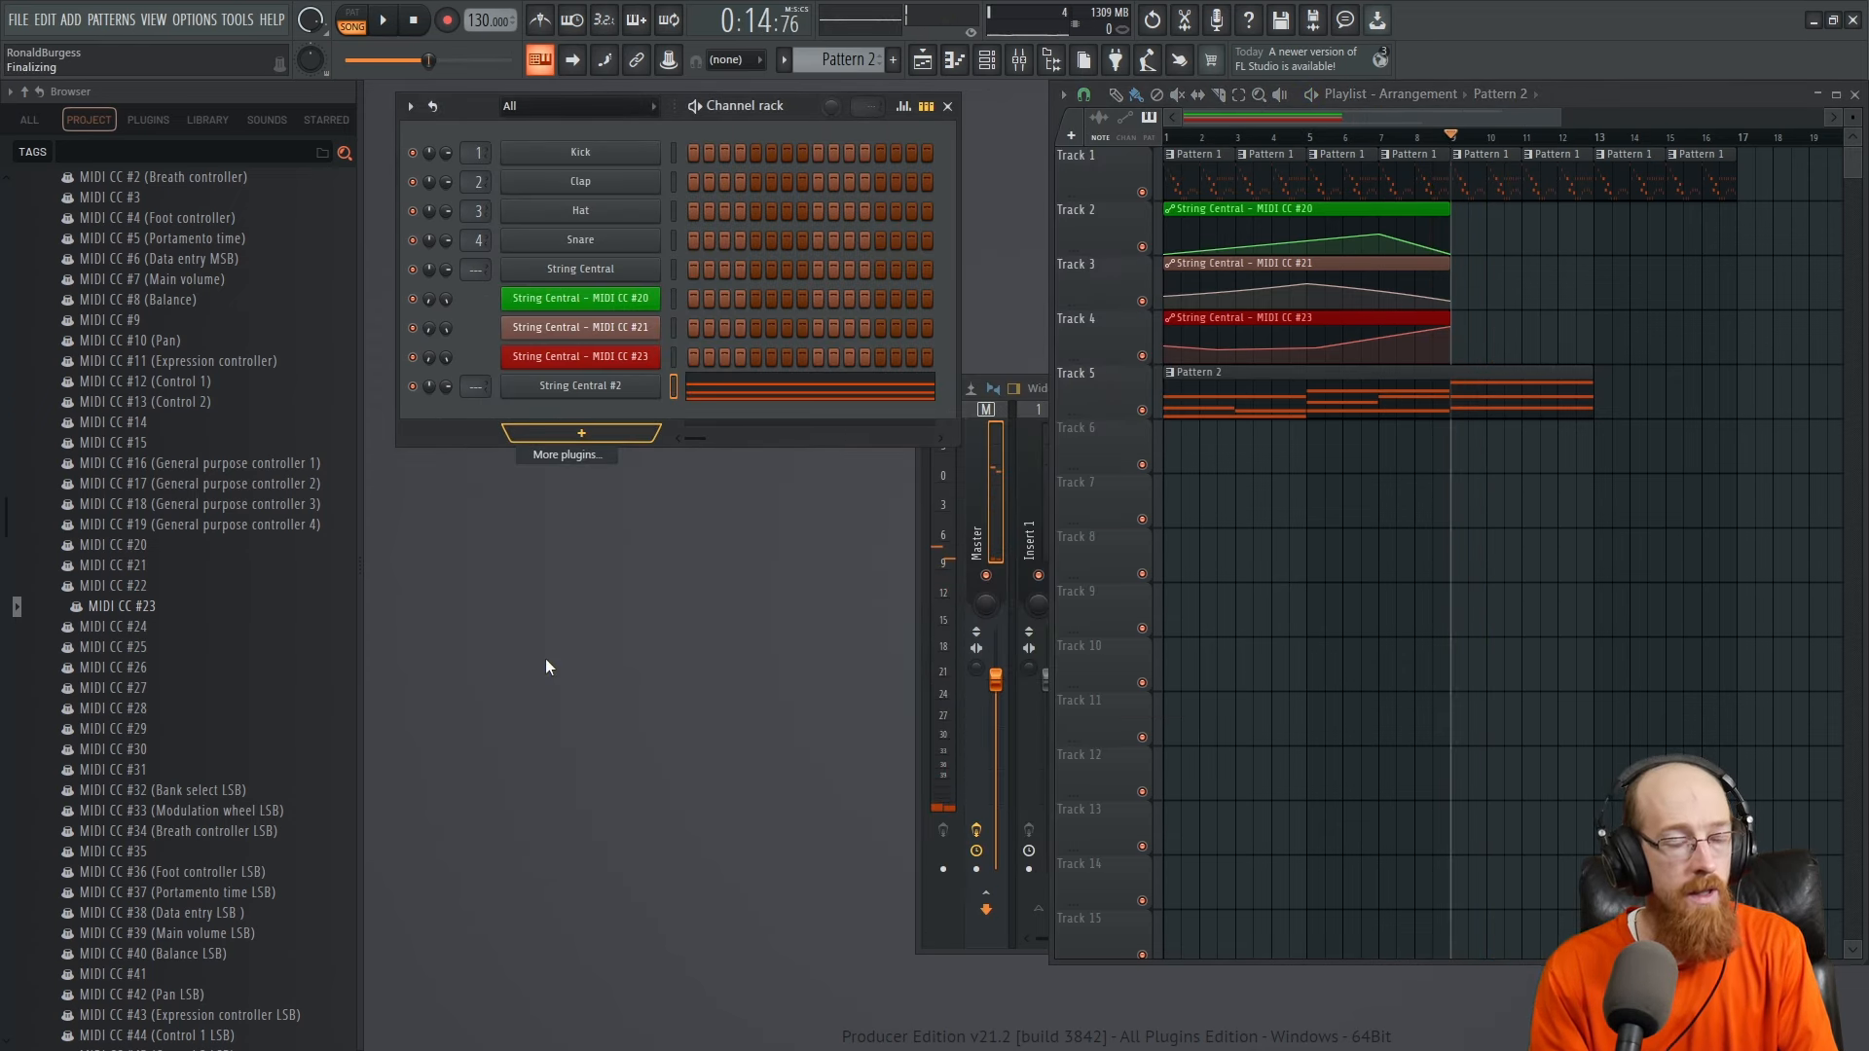
{"action": "type", "text": "string"}
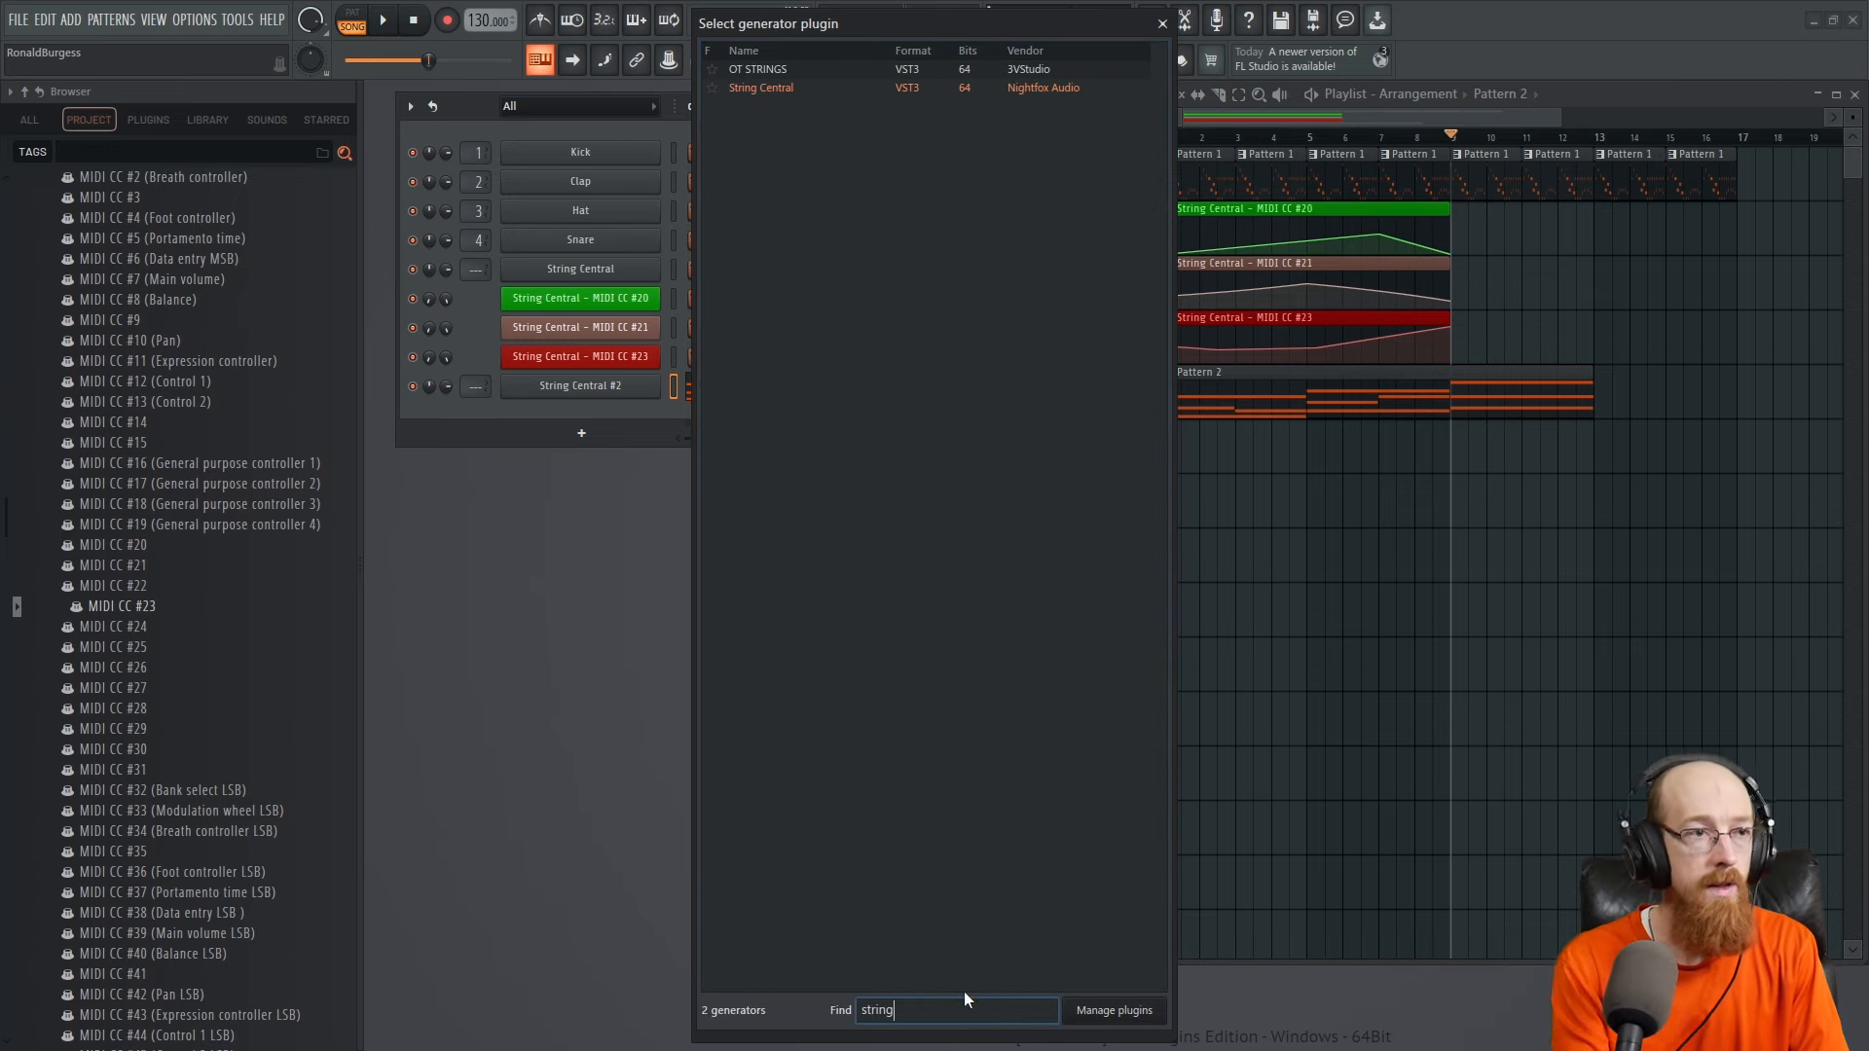
{"action": "double_click", "coordinate": [810, 90]}
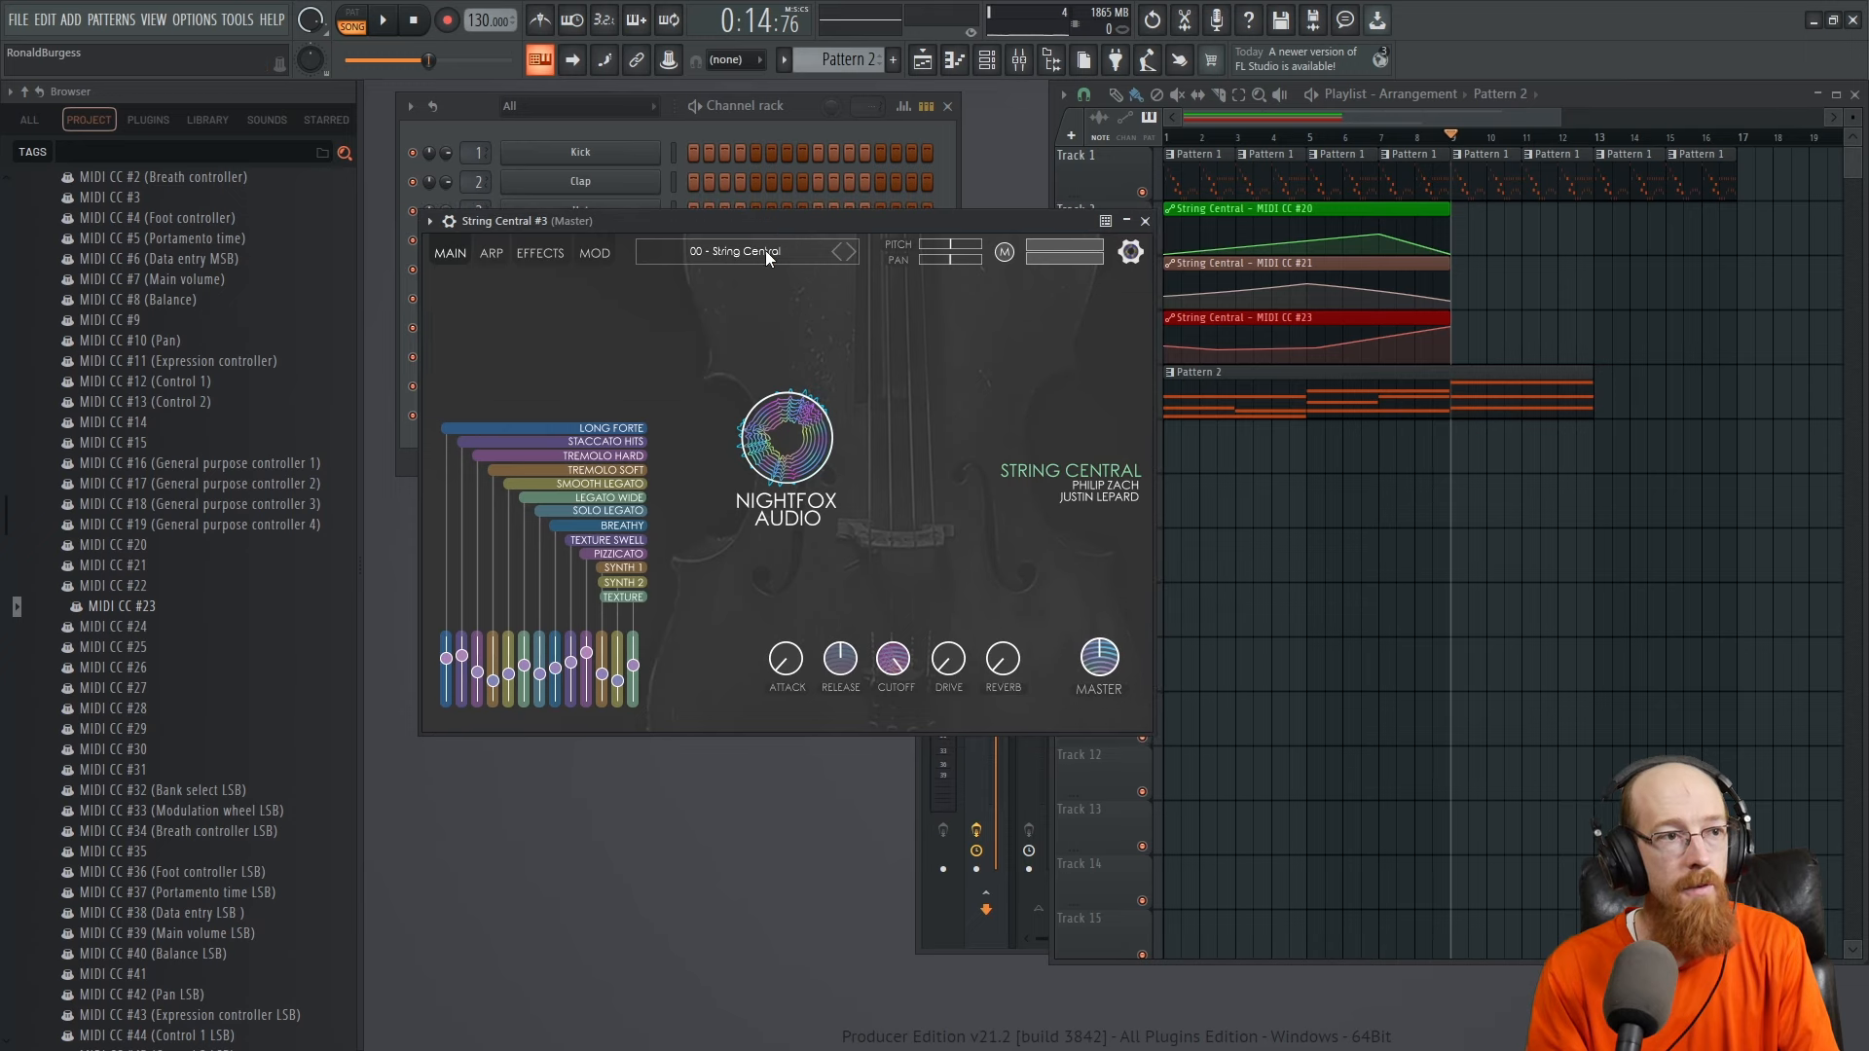
Audition Ensembles presets such as Soft Dark Vibes in String Central #3 and load Plucks Real and Sythetic
{"action": "left_click", "coordinate": [765, 250]}
{"action": "left_click", "coordinate": [720, 428]}
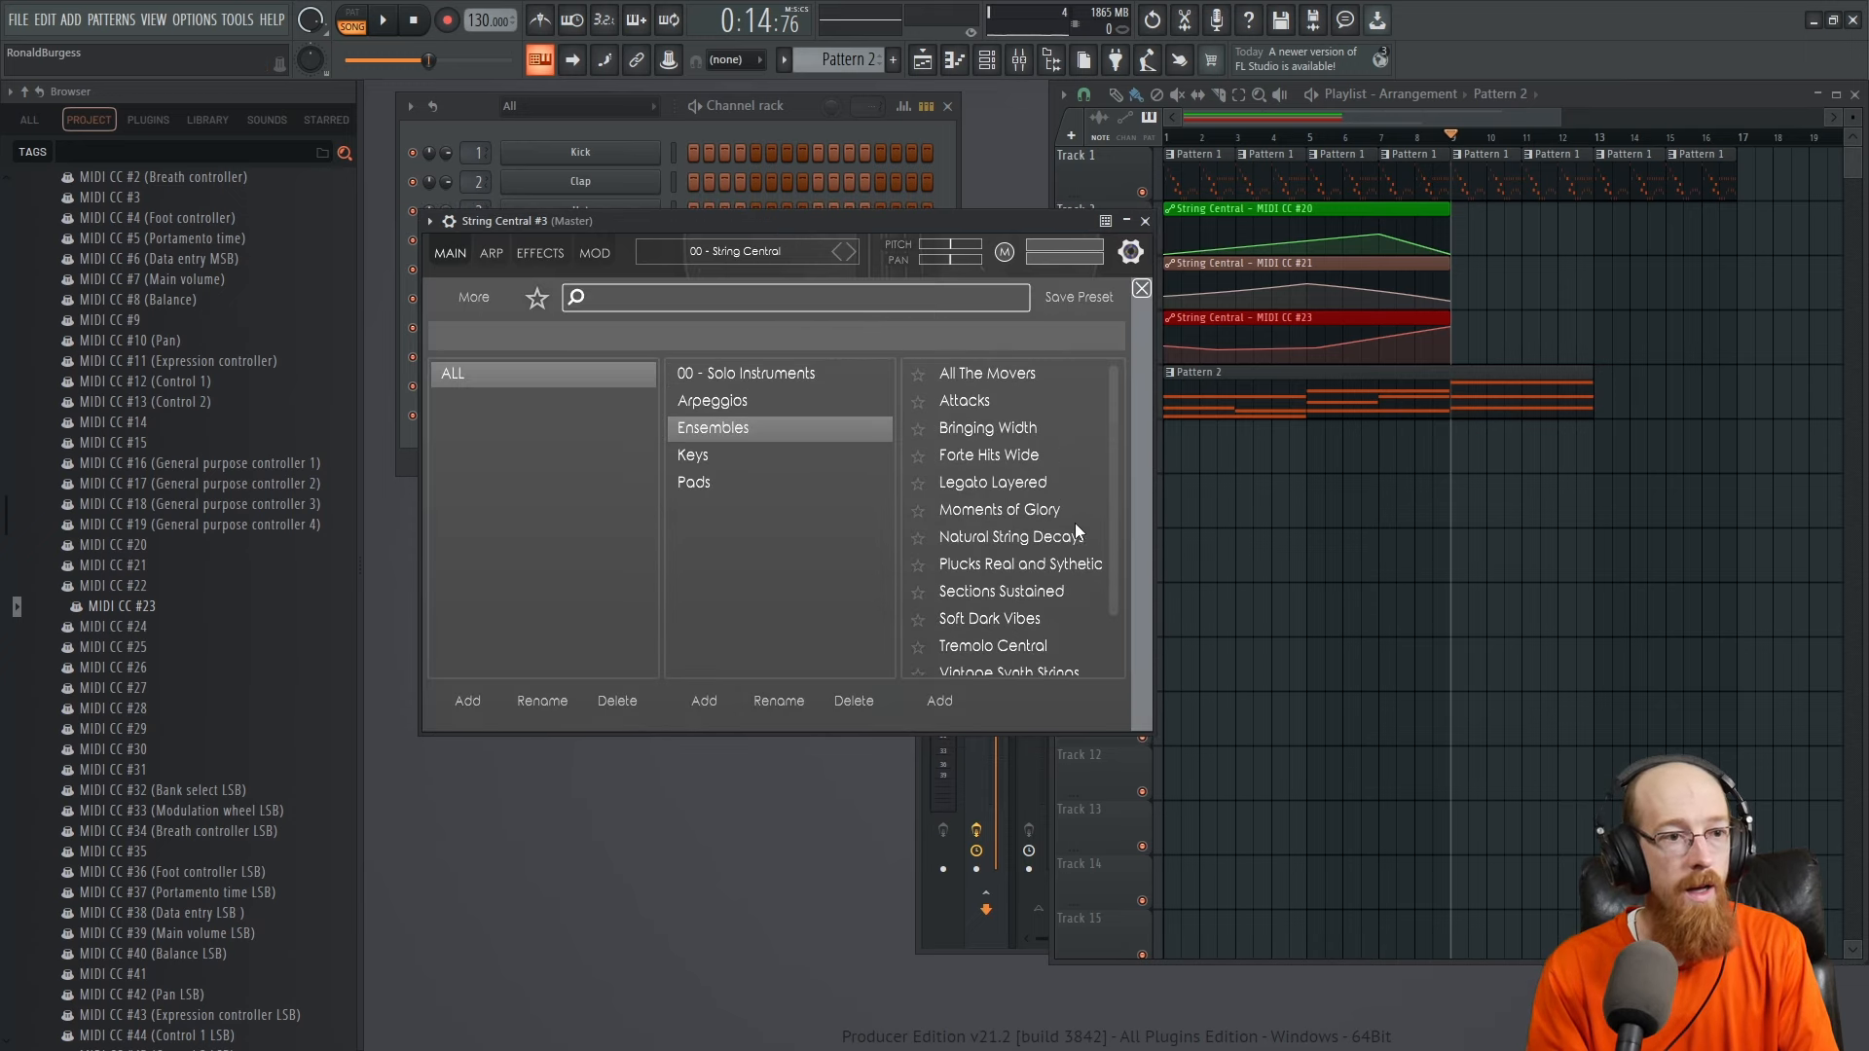
{"action": "scroll", "coordinate": [1047, 565], "scroll_direction": "down", "scroll_amount": 2}
{"action": "left_click", "coordinate": [1024, 561]}
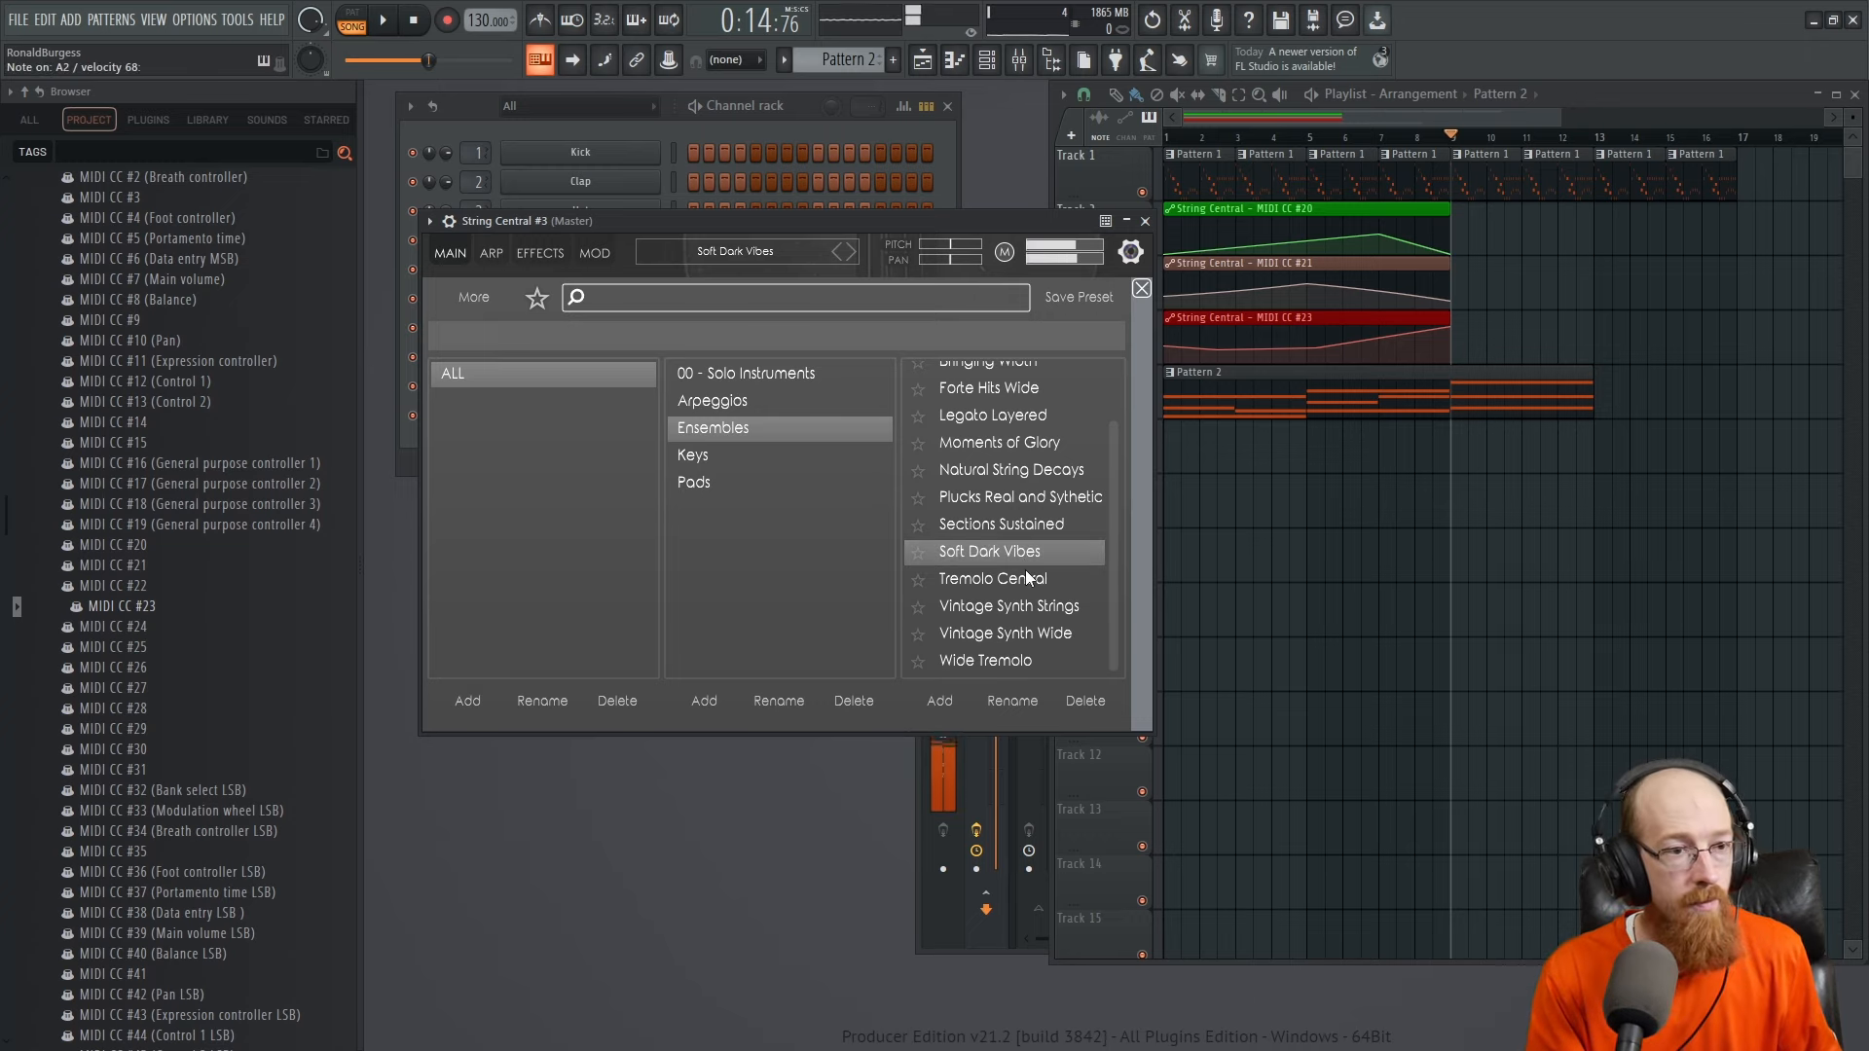
{"action": "left_click", "coordinate": [1054, 528]}
{"action": "left_click", "coordinate": [1061, 497]}
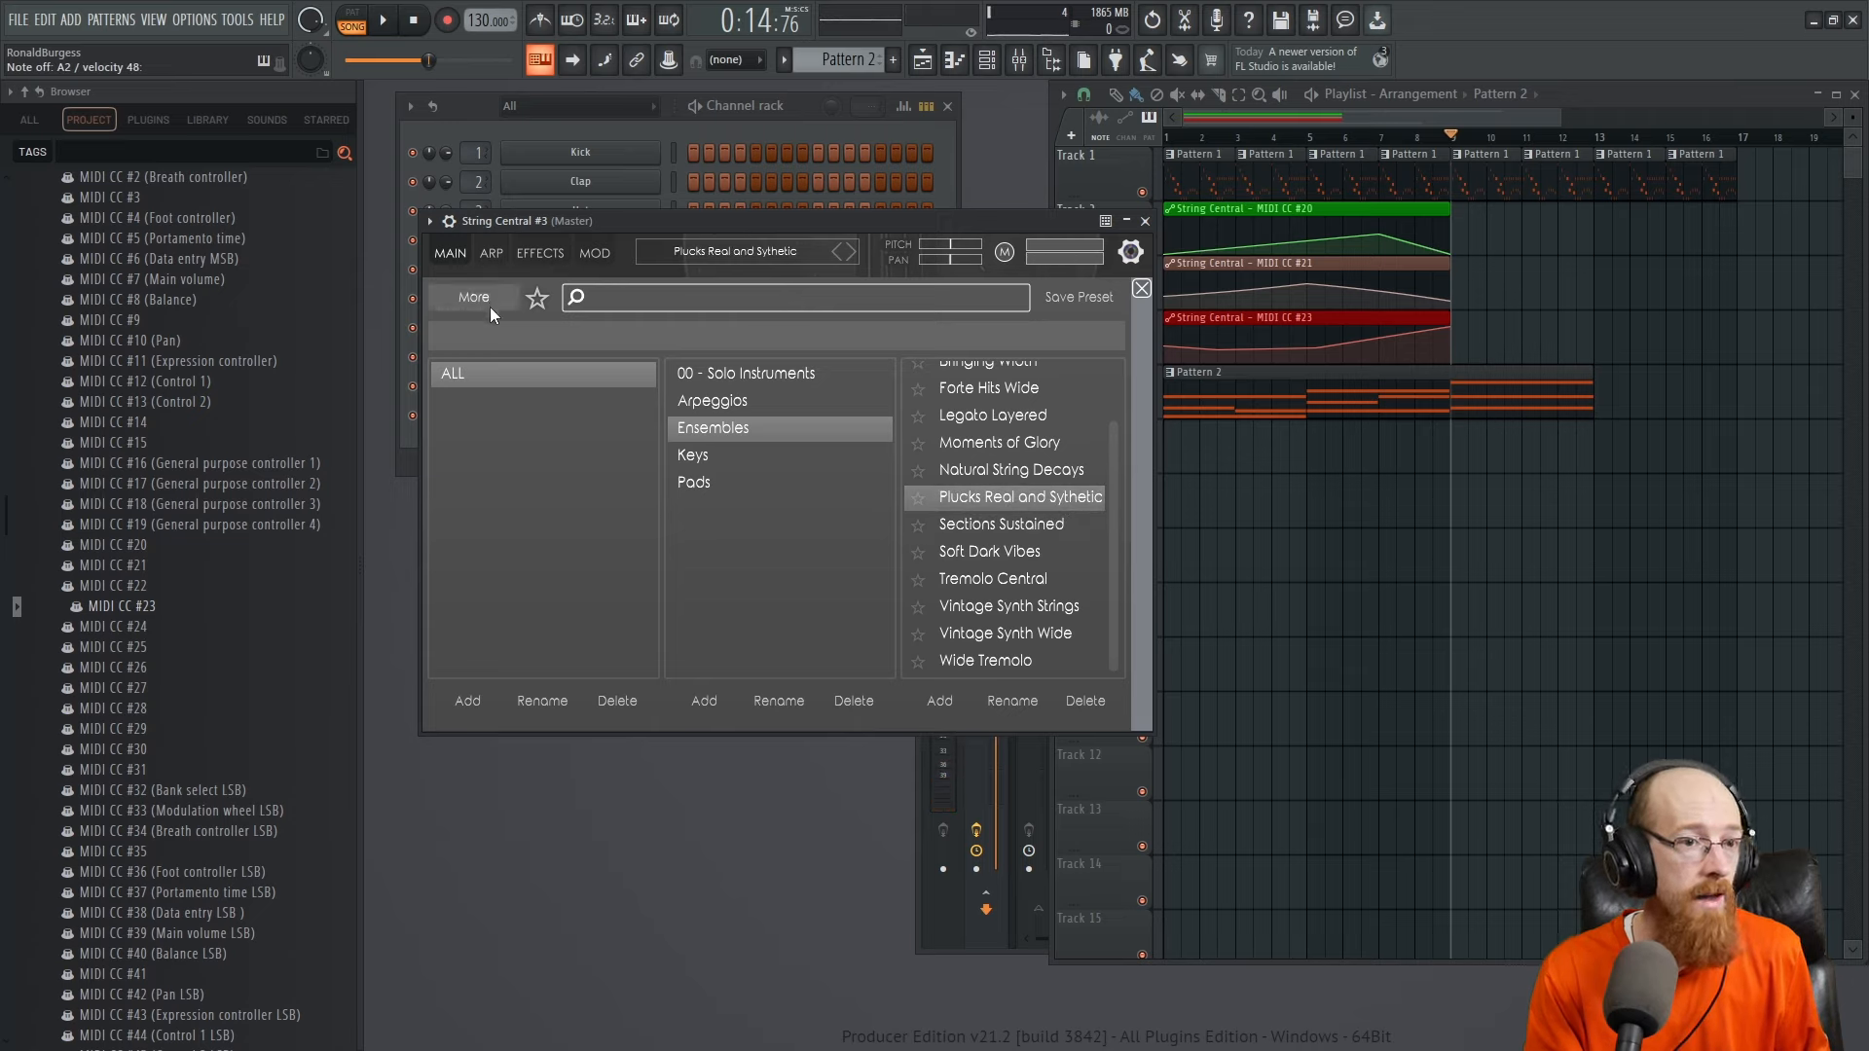
Raise the Texture, Texture Swell, Breathy and Solo Legato layers of String Central #3, and close the plugin window
{"action": "left_click", "coordinate": [763, 249]}
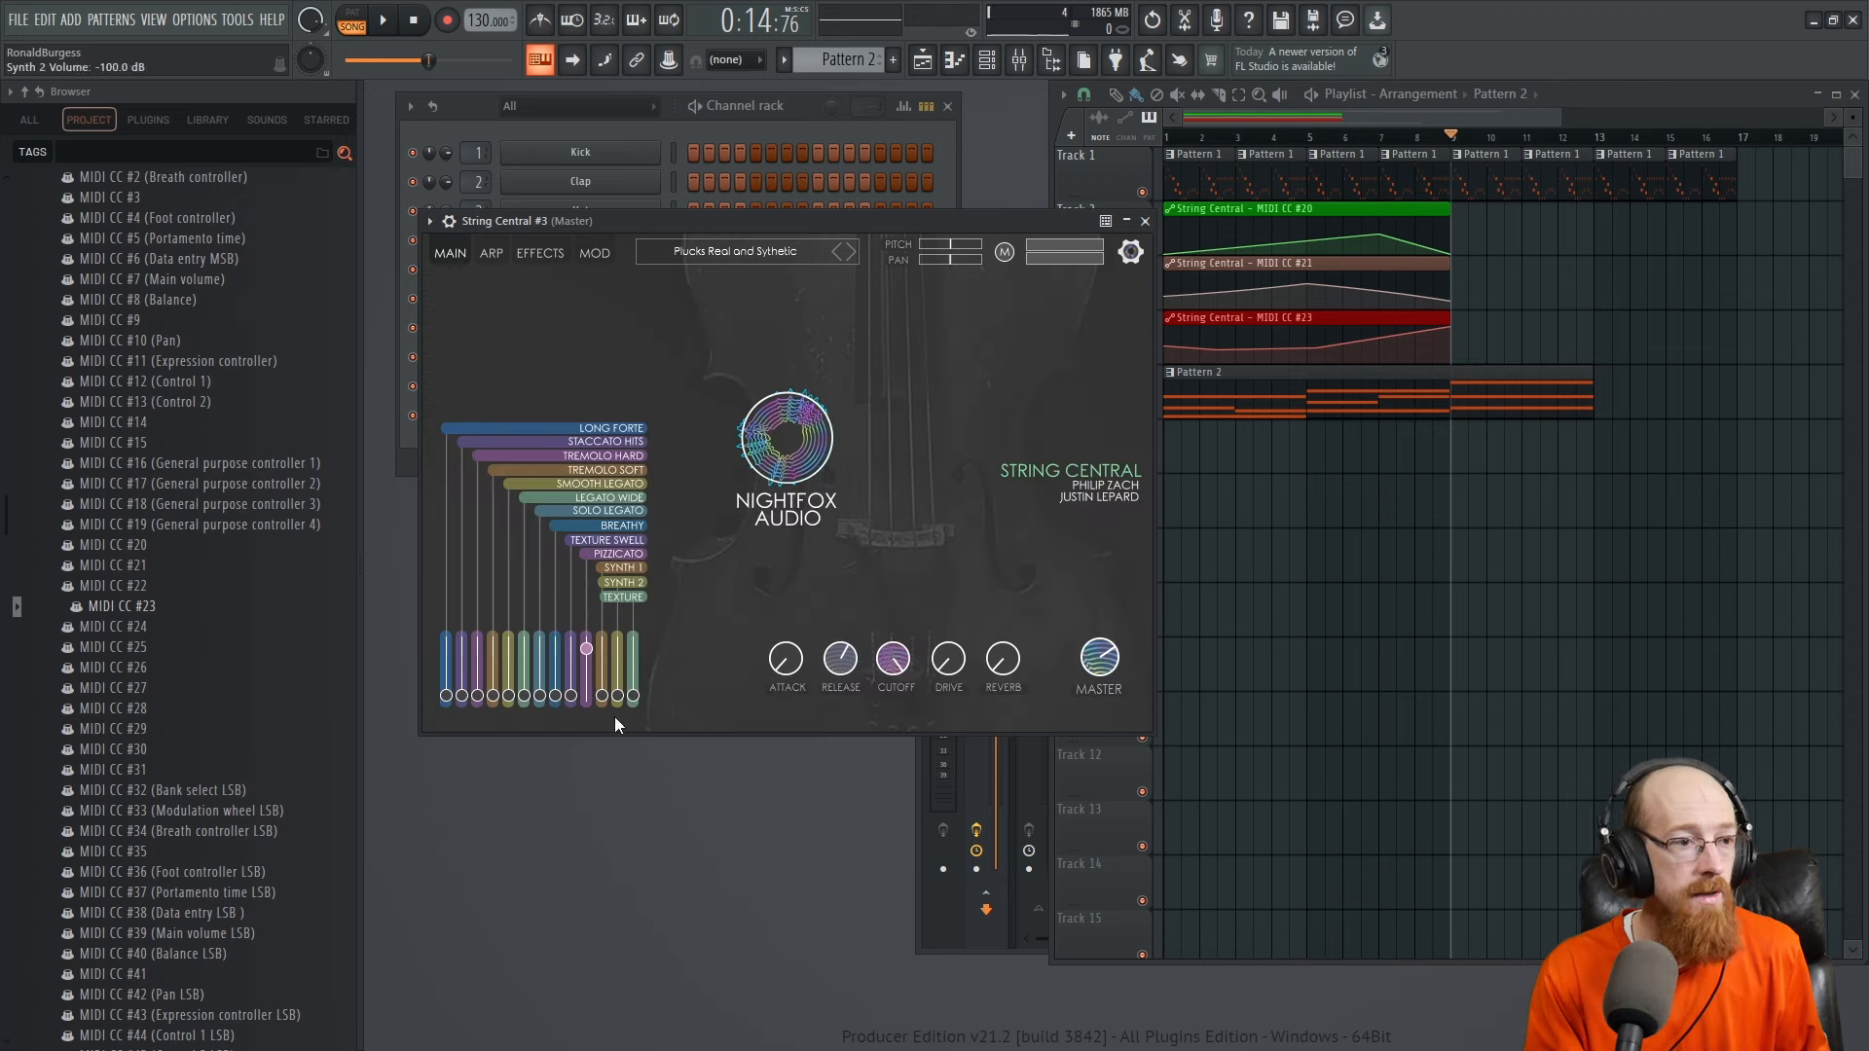
{"action": "left_click_drag", "start_coordinate": [632, 695], "coordinate": [635, 654]}
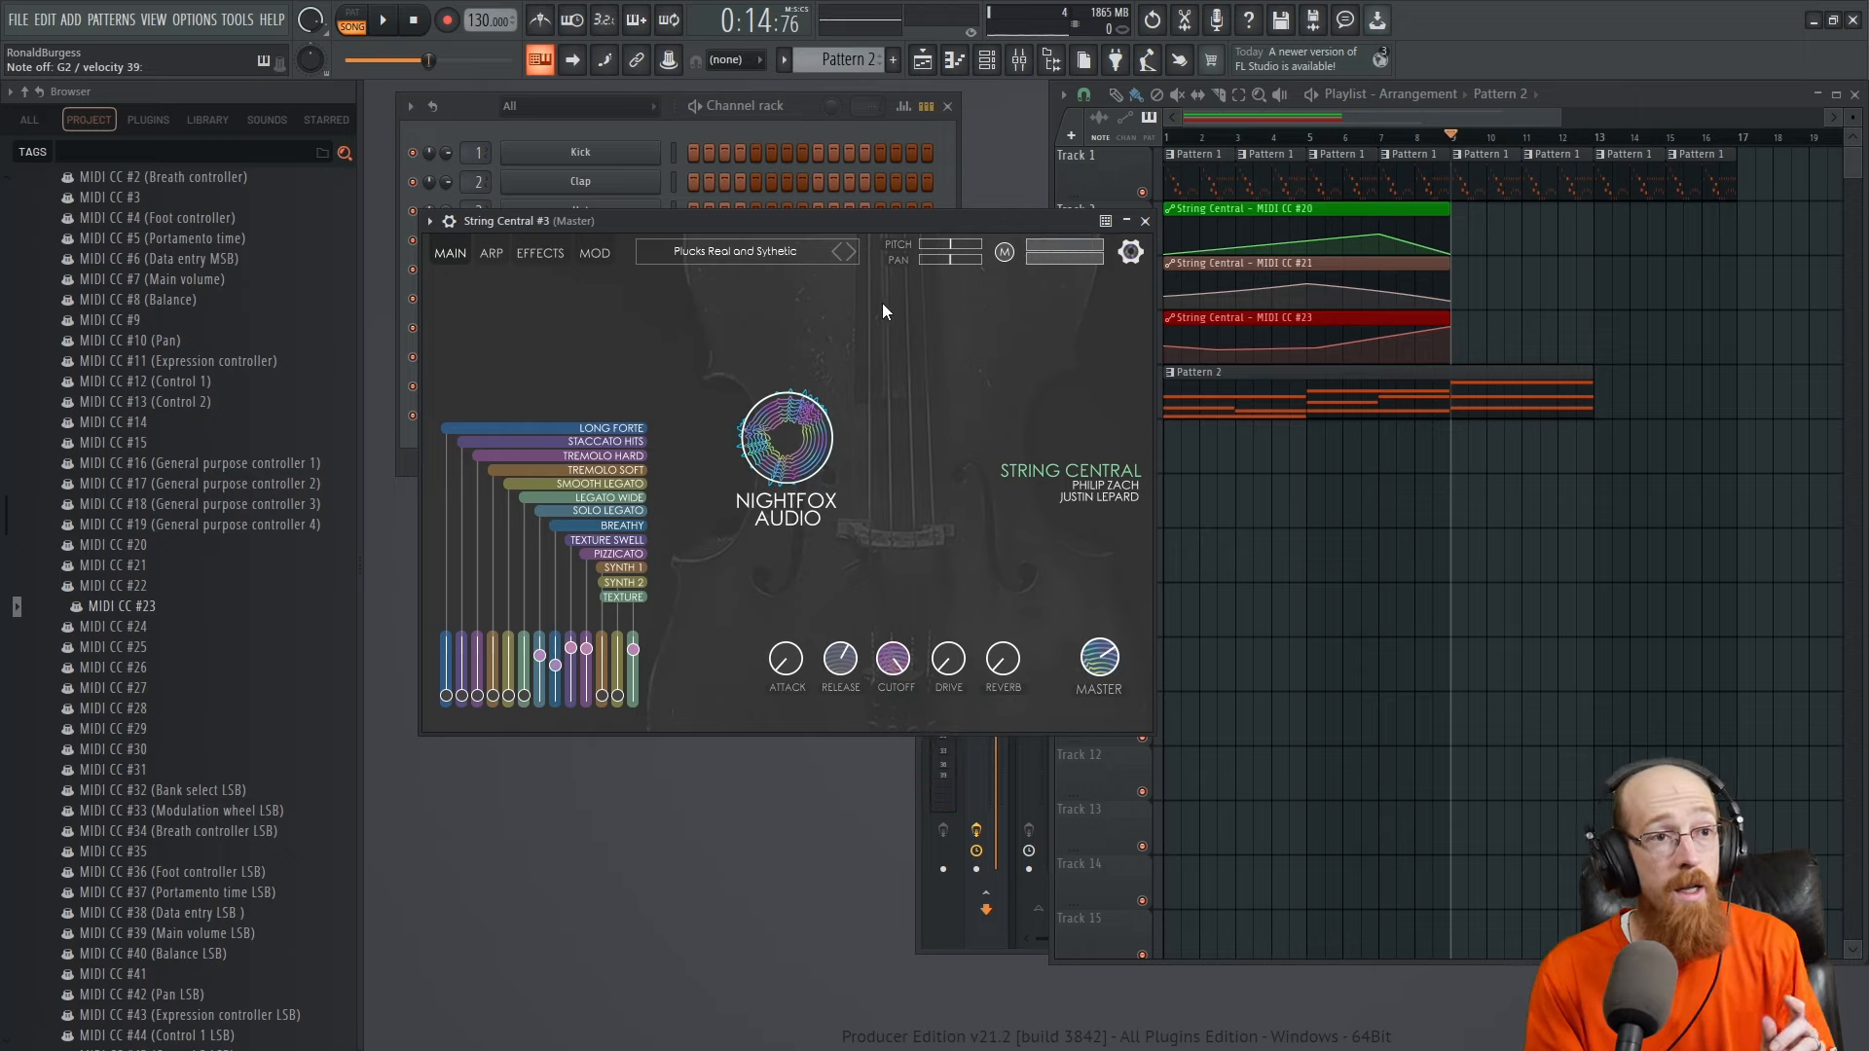
{"action": "left_click", "coordinate": [1145, 221]}
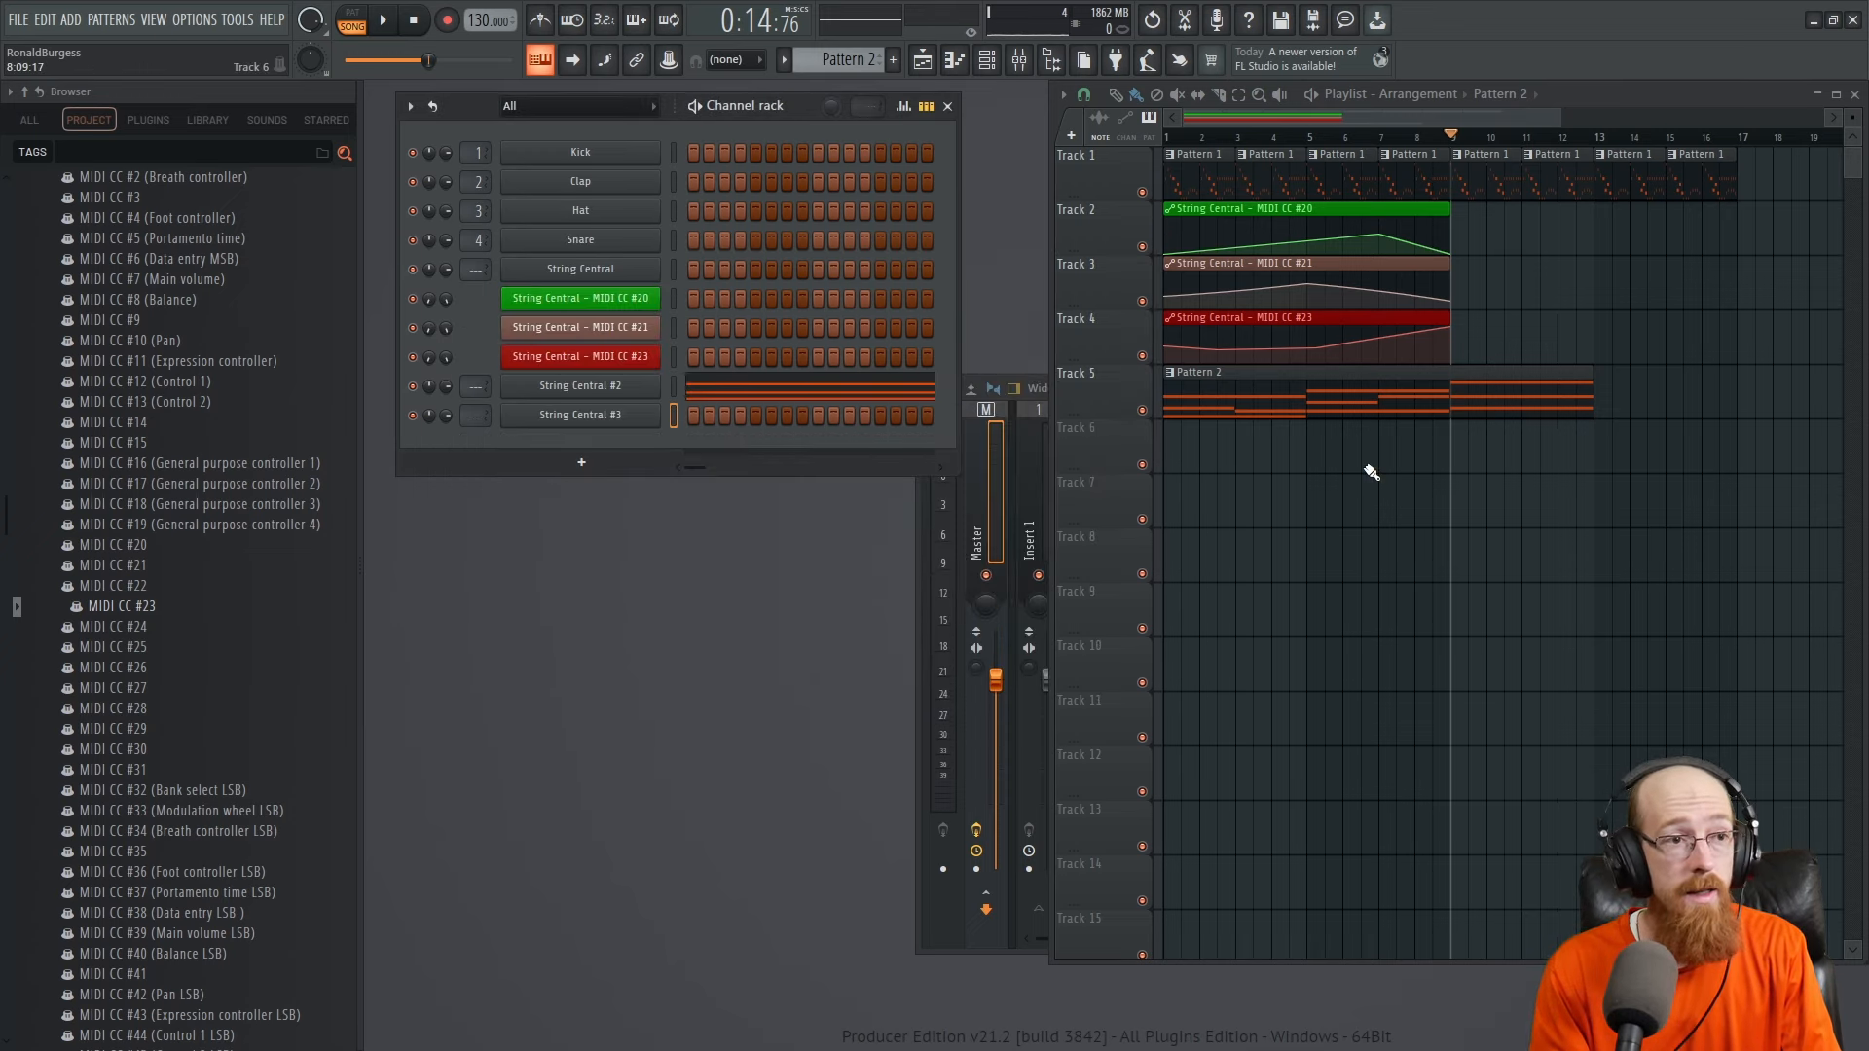
Add repeating C3-C3-Eb3-D3 notes to String Central #3 from bar 9, and a four-bar C5-G5-C6 chord to String Central #2 at bar 13
{"action": "right_click", "coordinate": [650, 414]}
{"action": "left_click", "coordinate": [726, 415]}
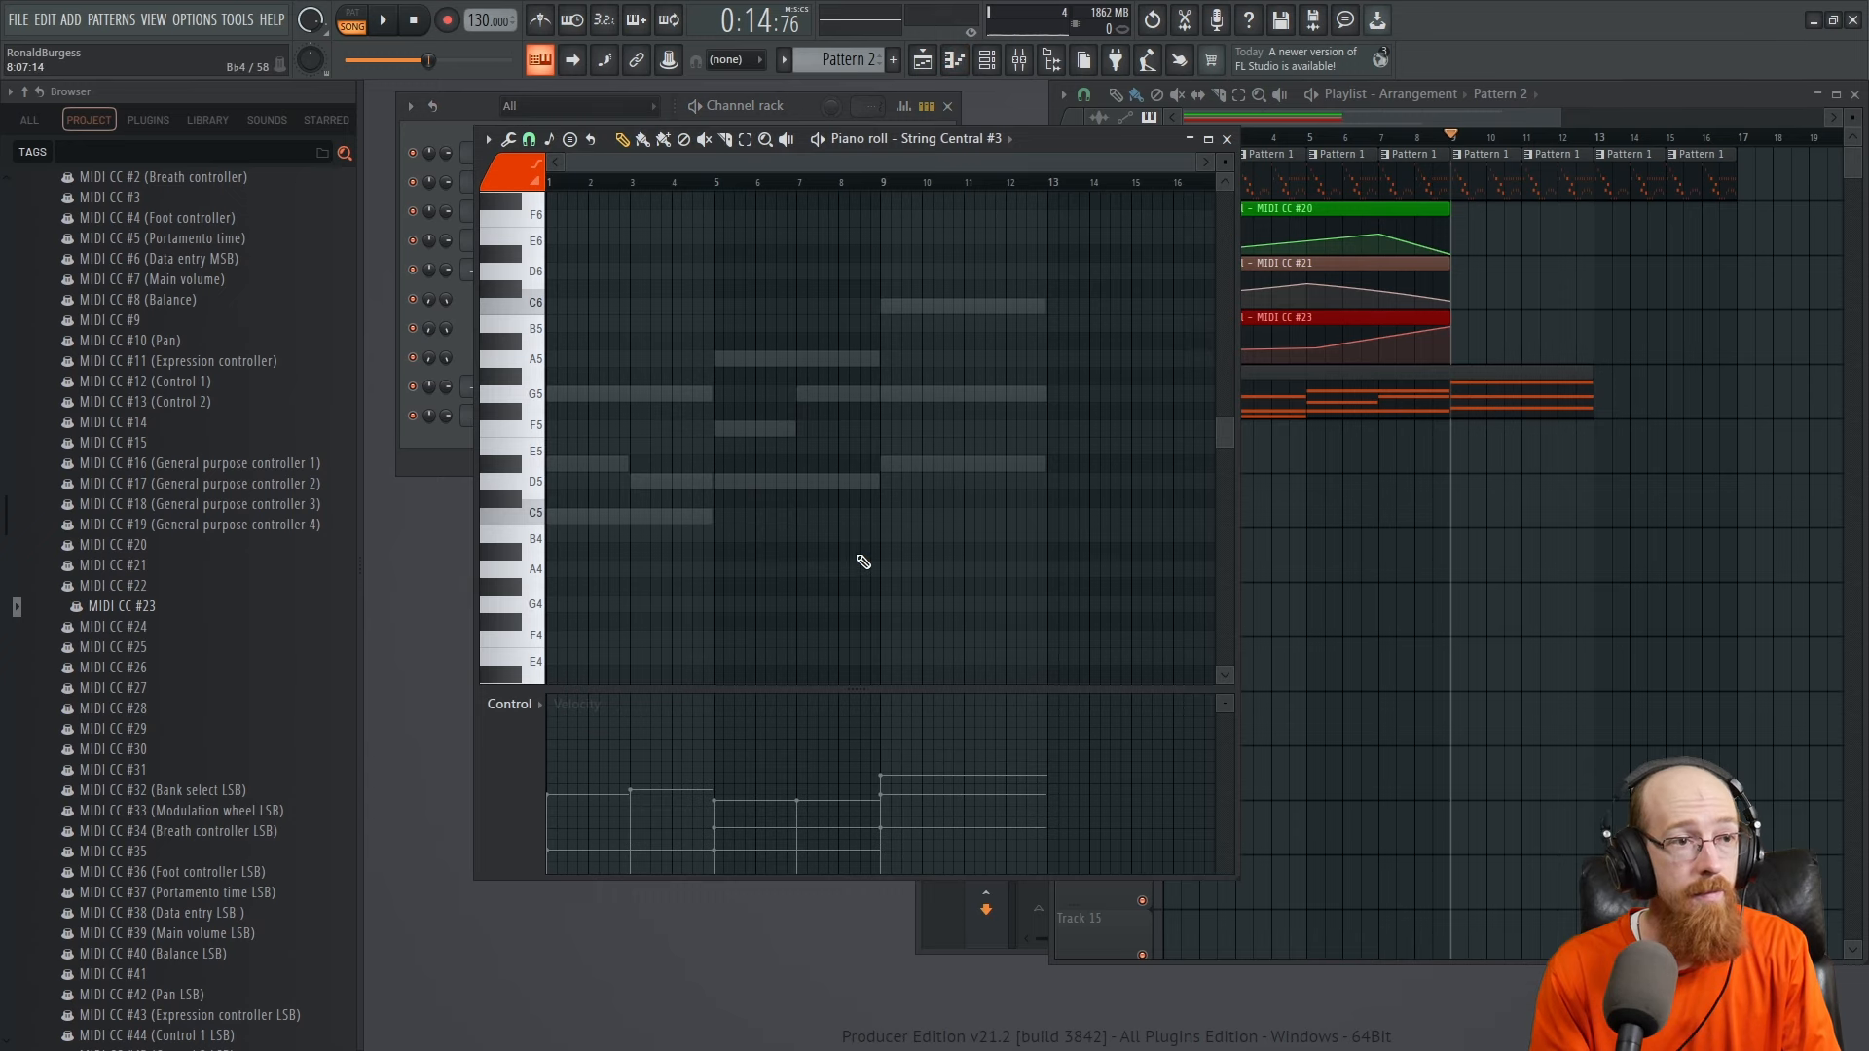
{"action": "key", "text": "space"}
{"action": "scroll", "coordinate": [922, 559], "scroll_direction": "up", "scroll_amount": 3}
{"action": "left_click_drag", "start_coordinate": [921, 558], "coordinate": [859, 488]}
{"action": "key", "text": "space"}
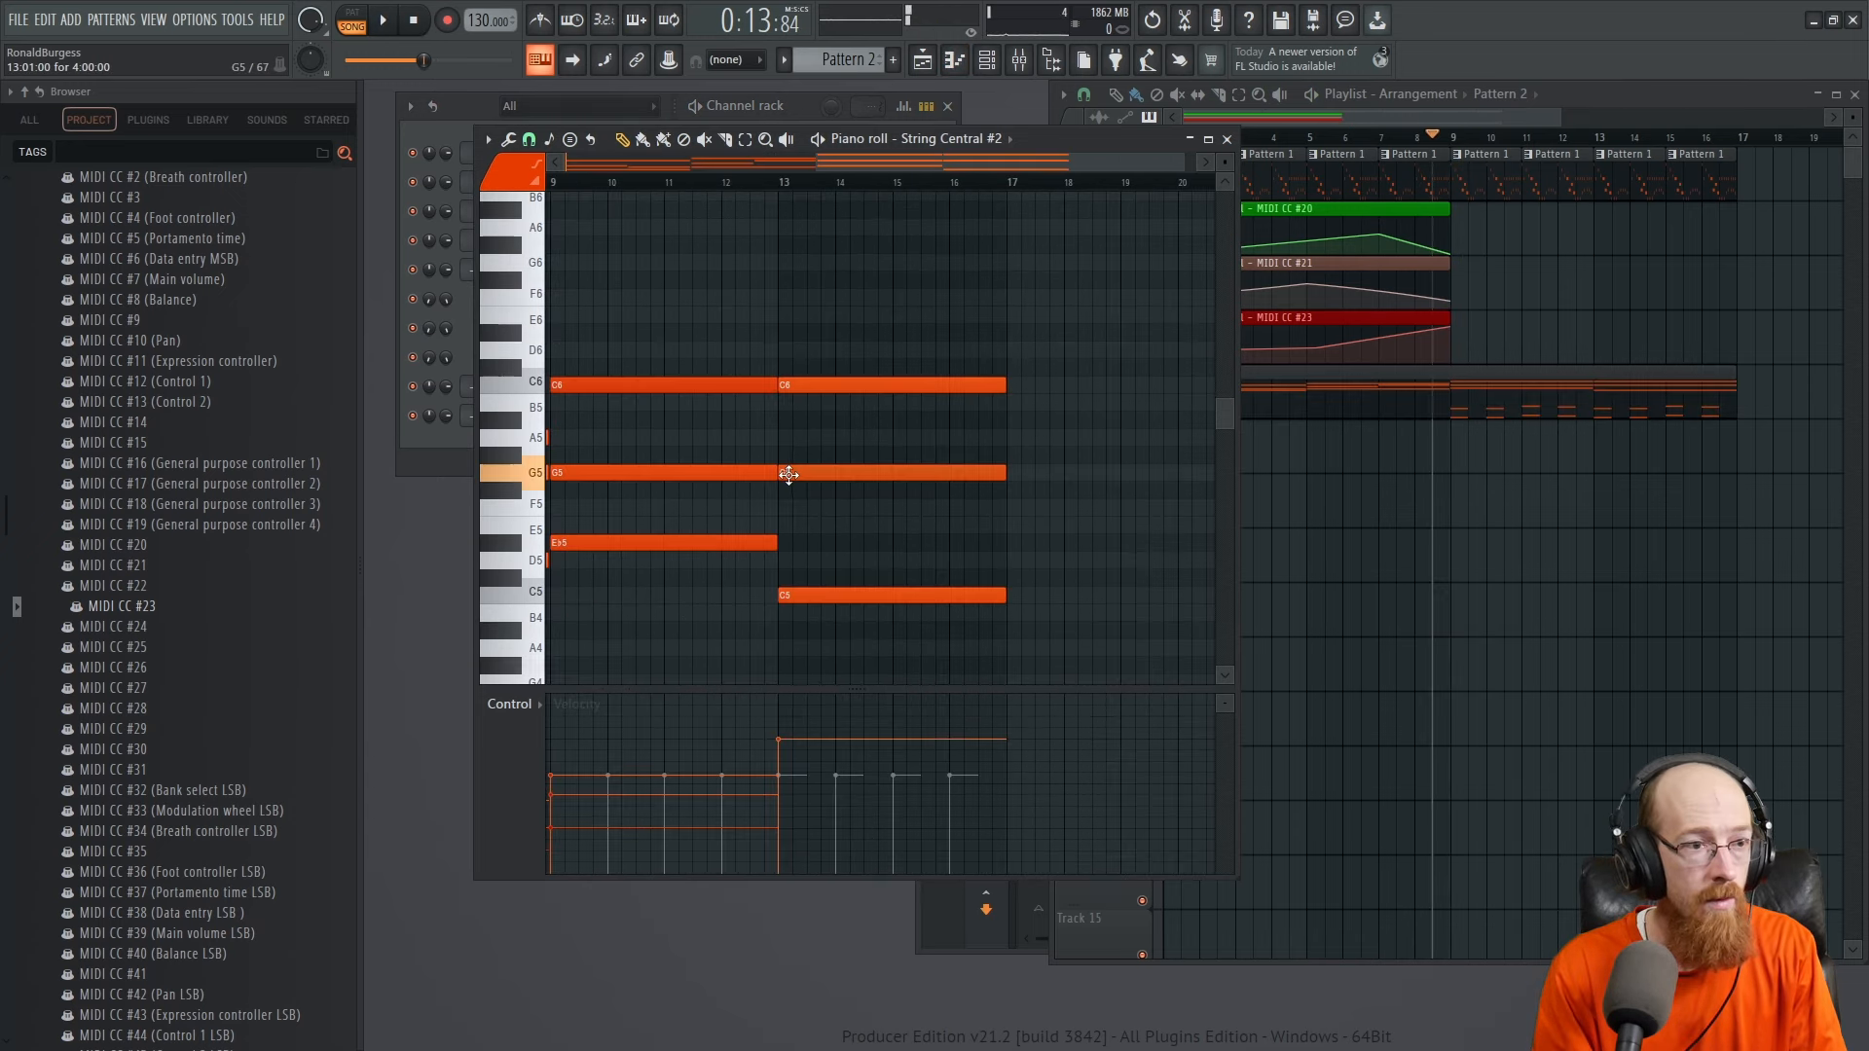
Play the arrangement from just before bar 9, inspect the new notes, close the piano roll, and stop playback
{"action": "key", "text": "space"}
{"action": "scroll", "coordinate": [929, 535], "scroll_direction": "down", "scroll_amount": 2}
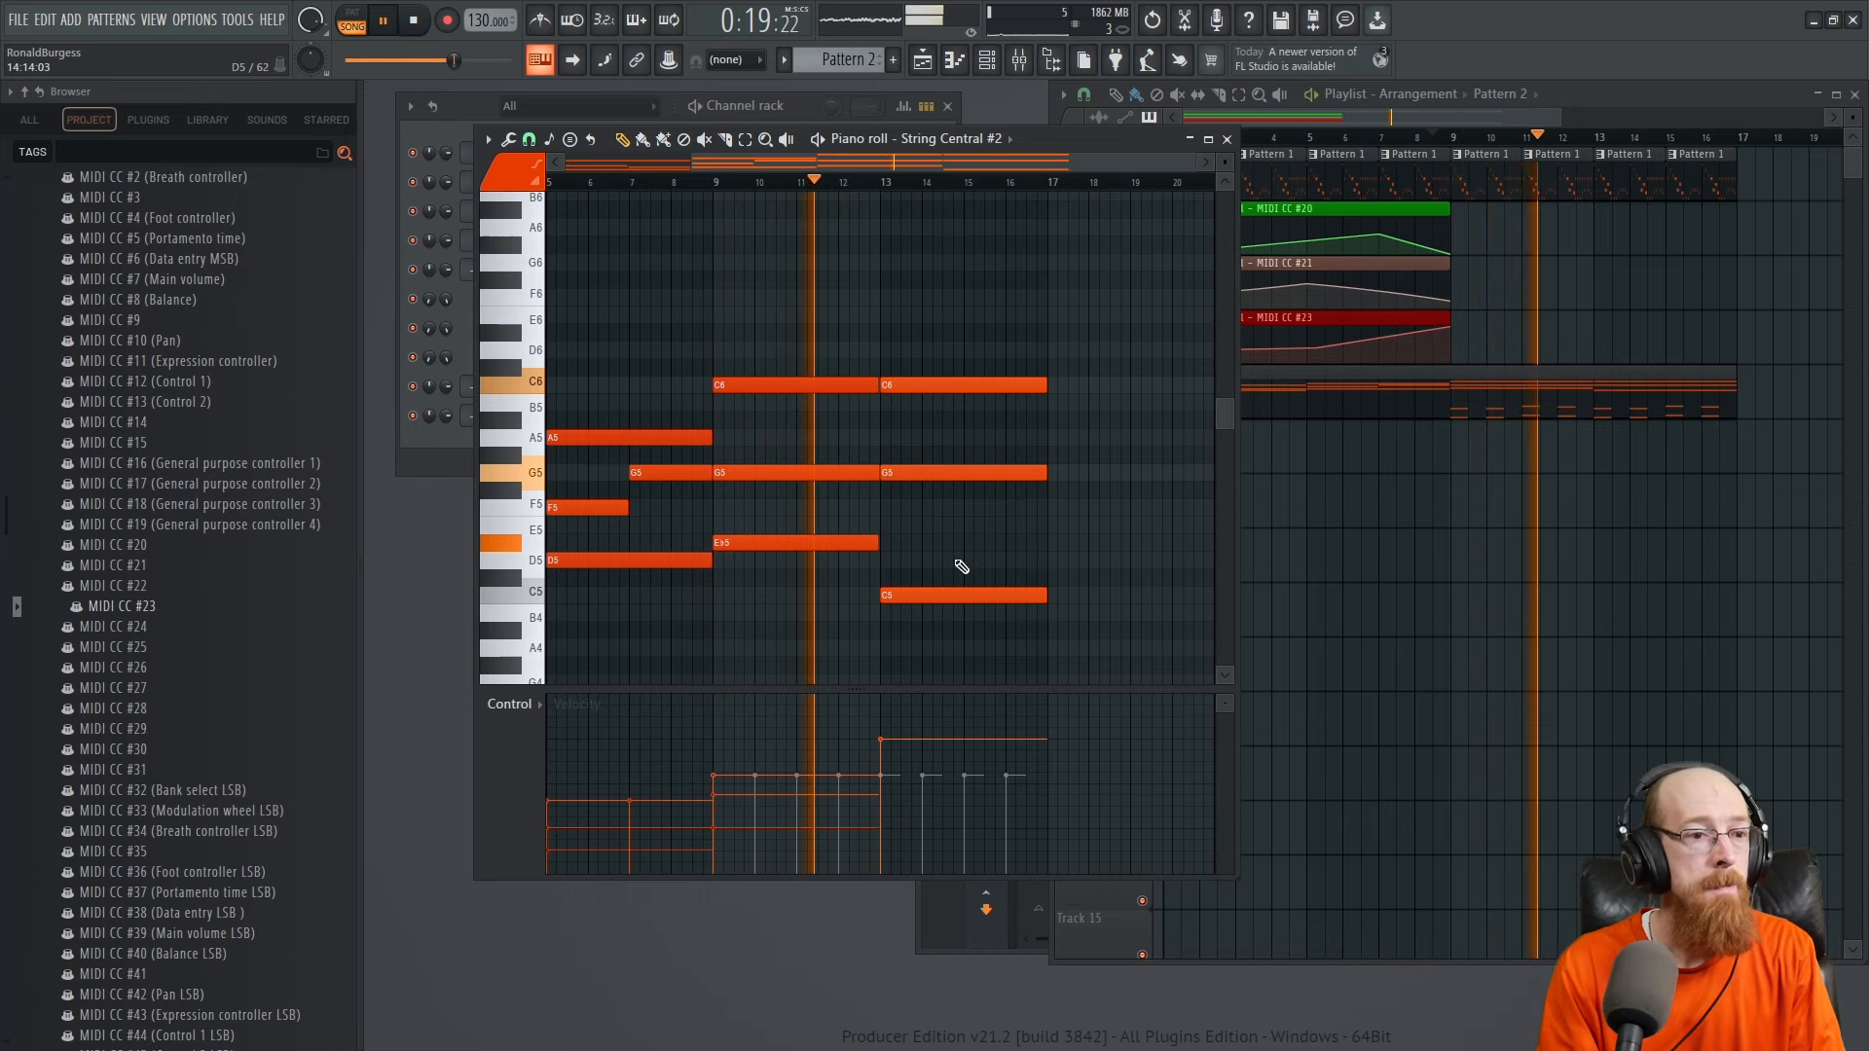
{"action": "scroll", "coordinate": [961, 567], "scroll_direction": "down", "scroll_amount": 8}
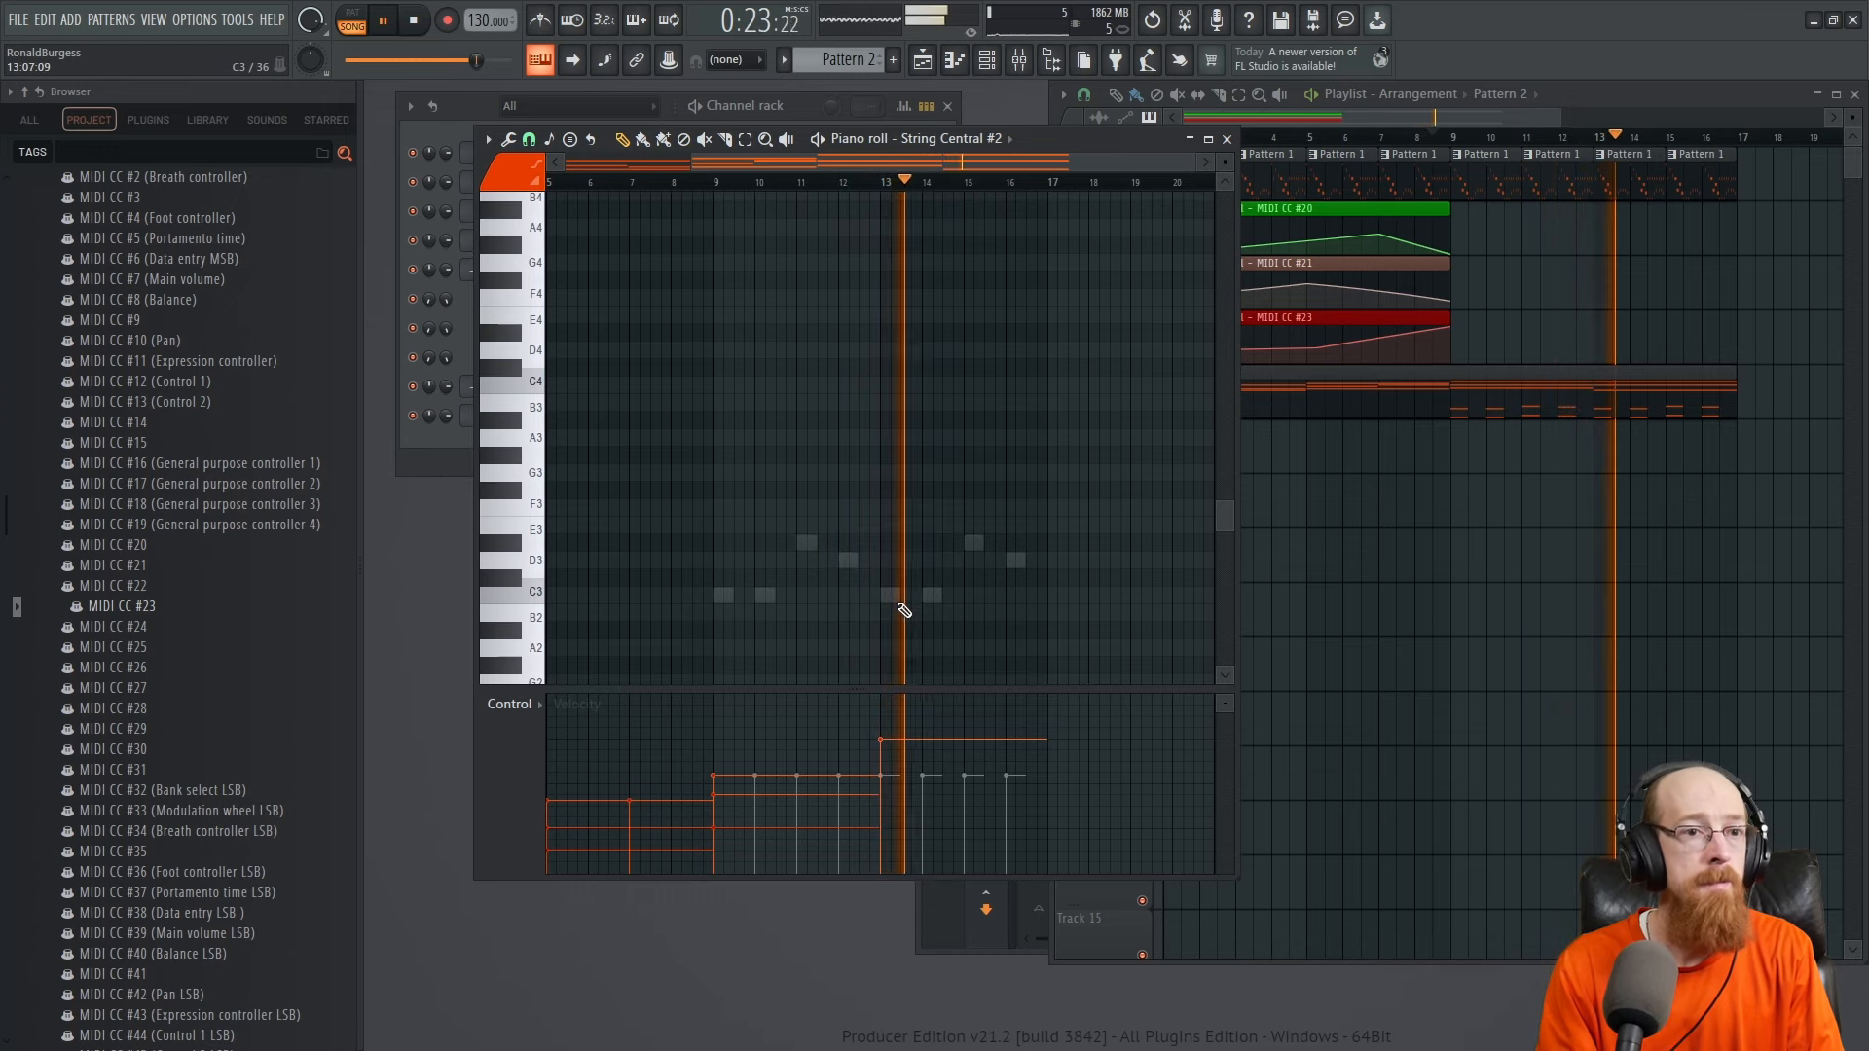
{"action": "scroll", "coordinate": [944, 535], "scroll_direction": "up", "scroll_amount": 2}
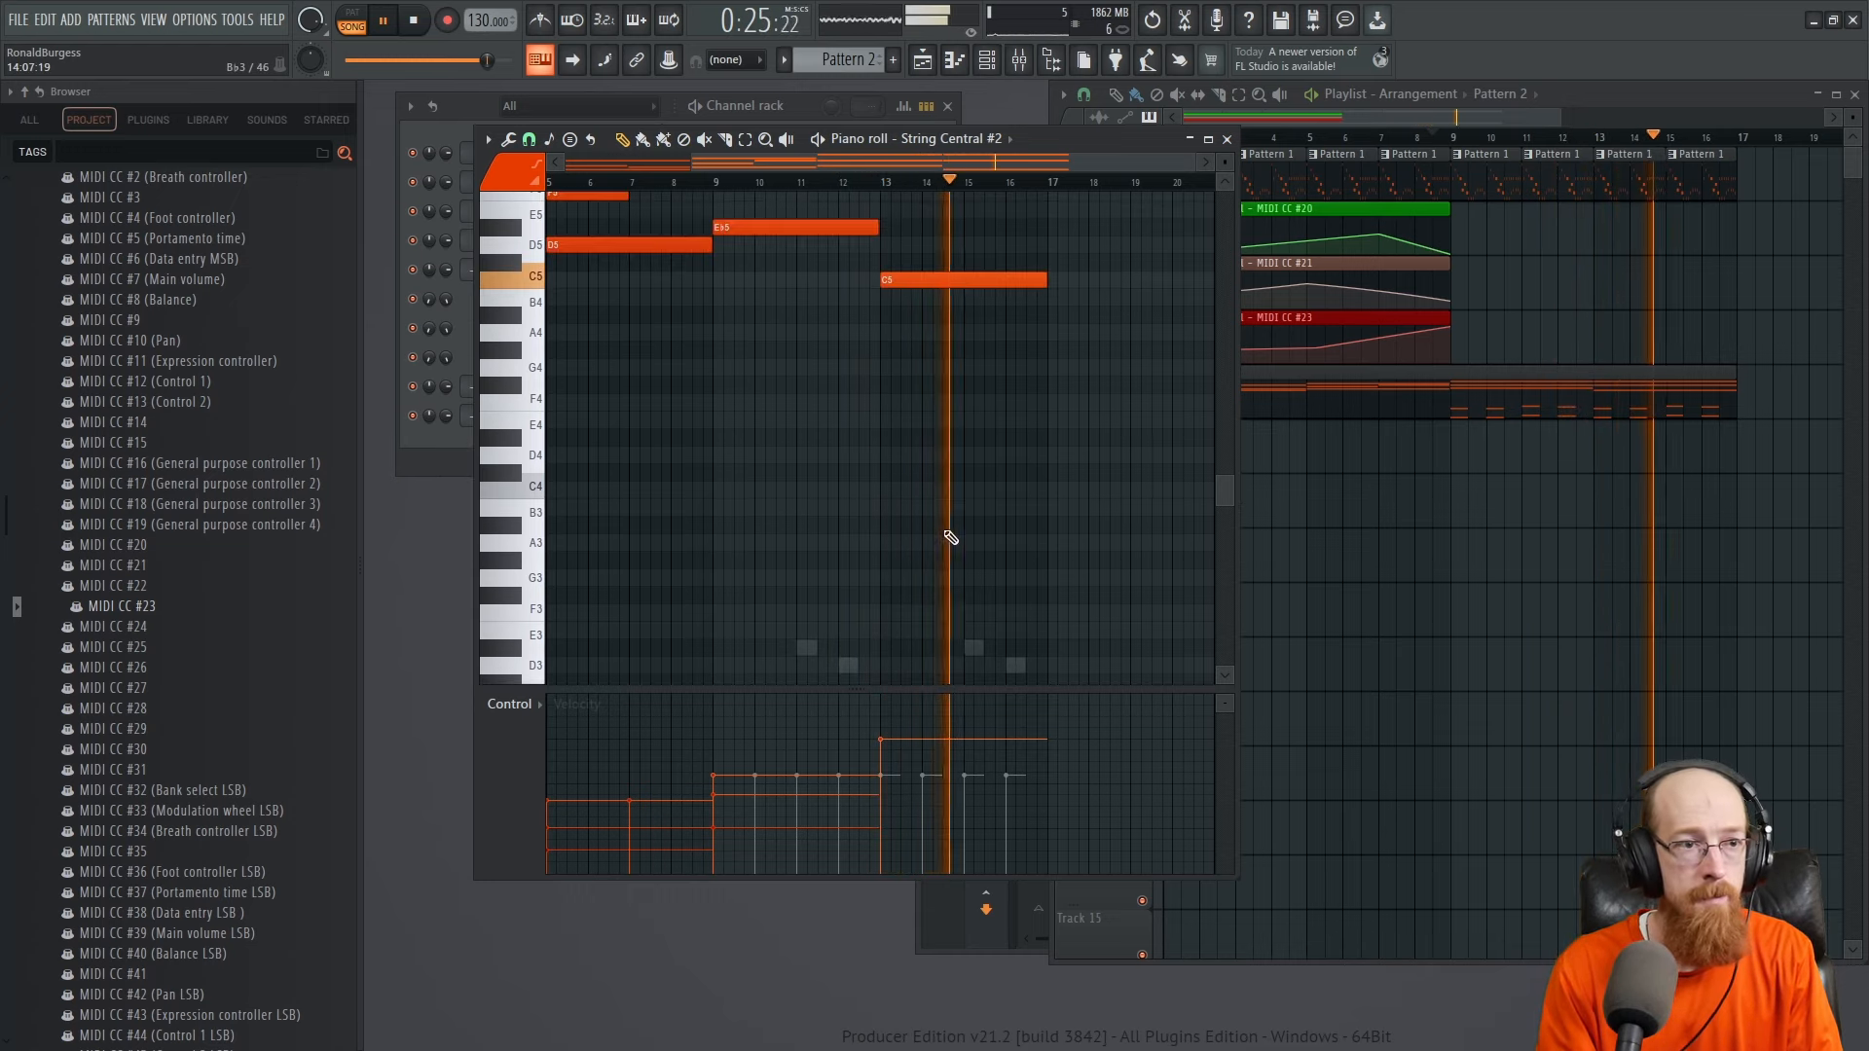
{"action": "scroll", "coordinate": [963, 530], "scroll_direction": "up", "scroll_amount": 3}
{"action": "left_click", "coordinate": [1226, 139]}
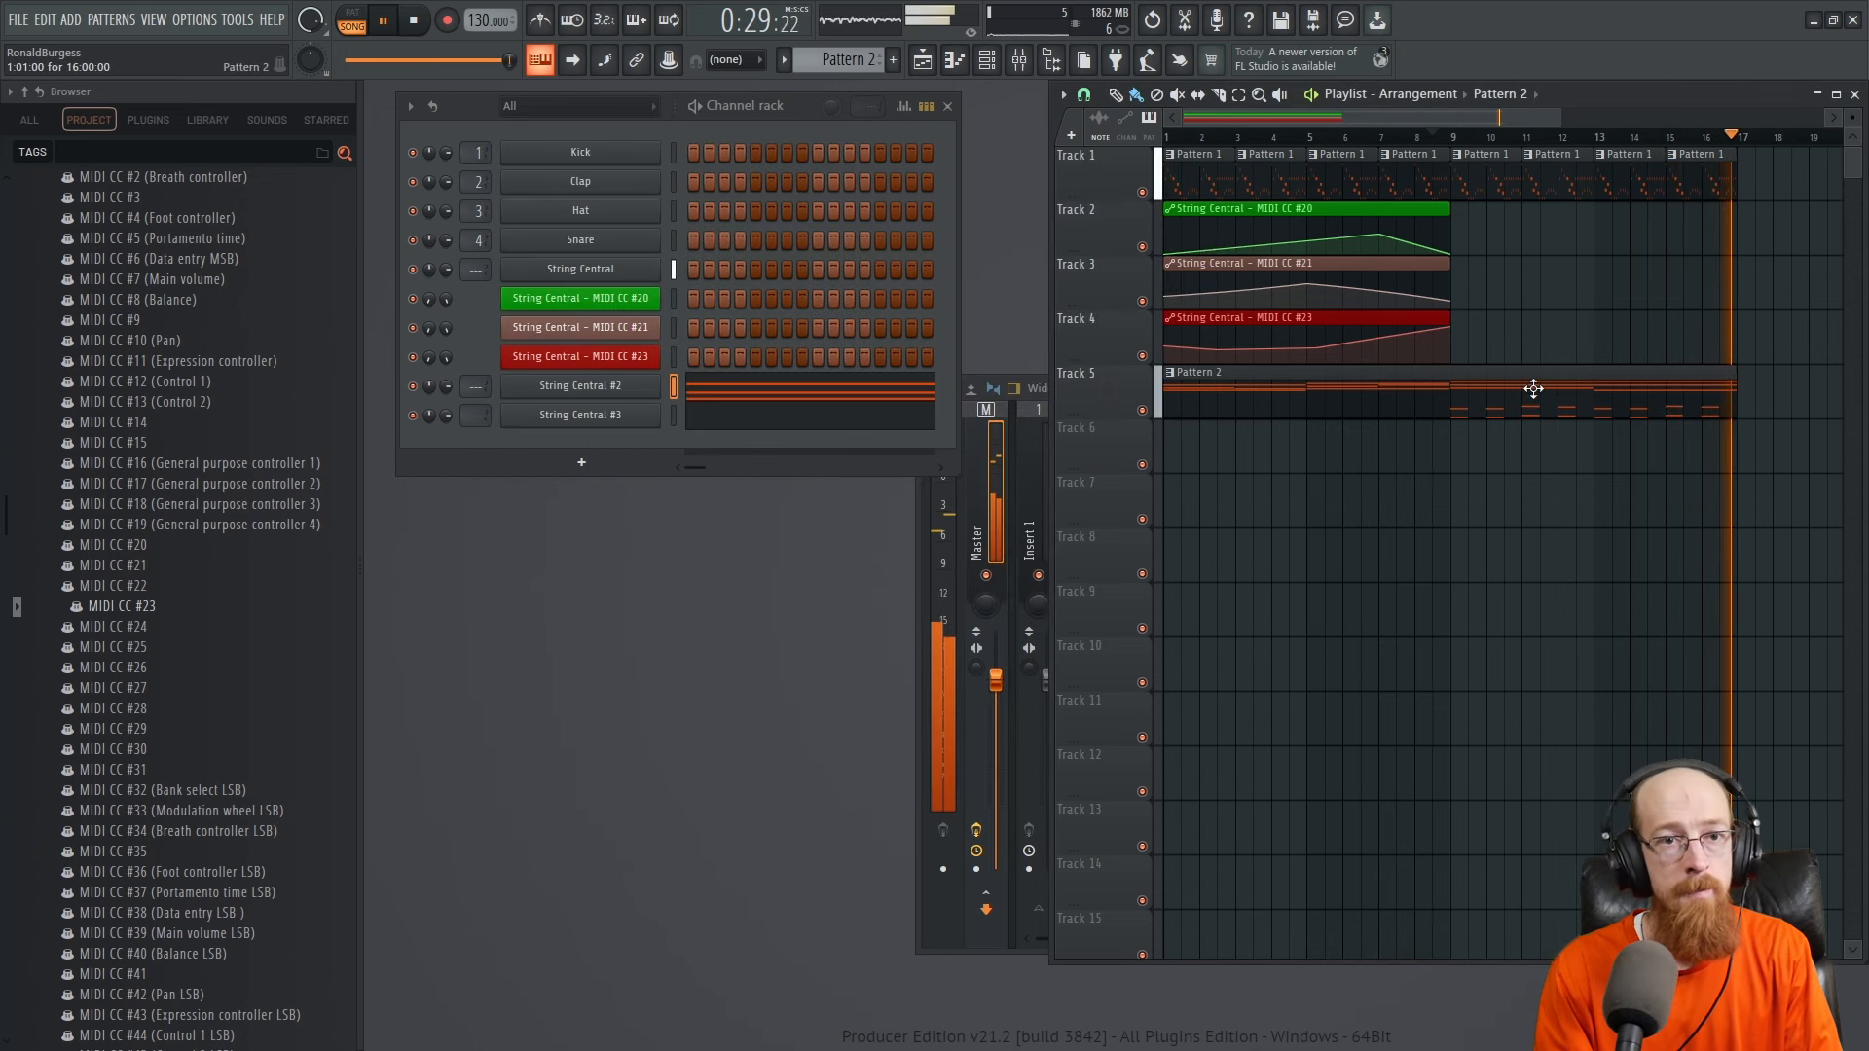
{"action": "key", "text": "space"}
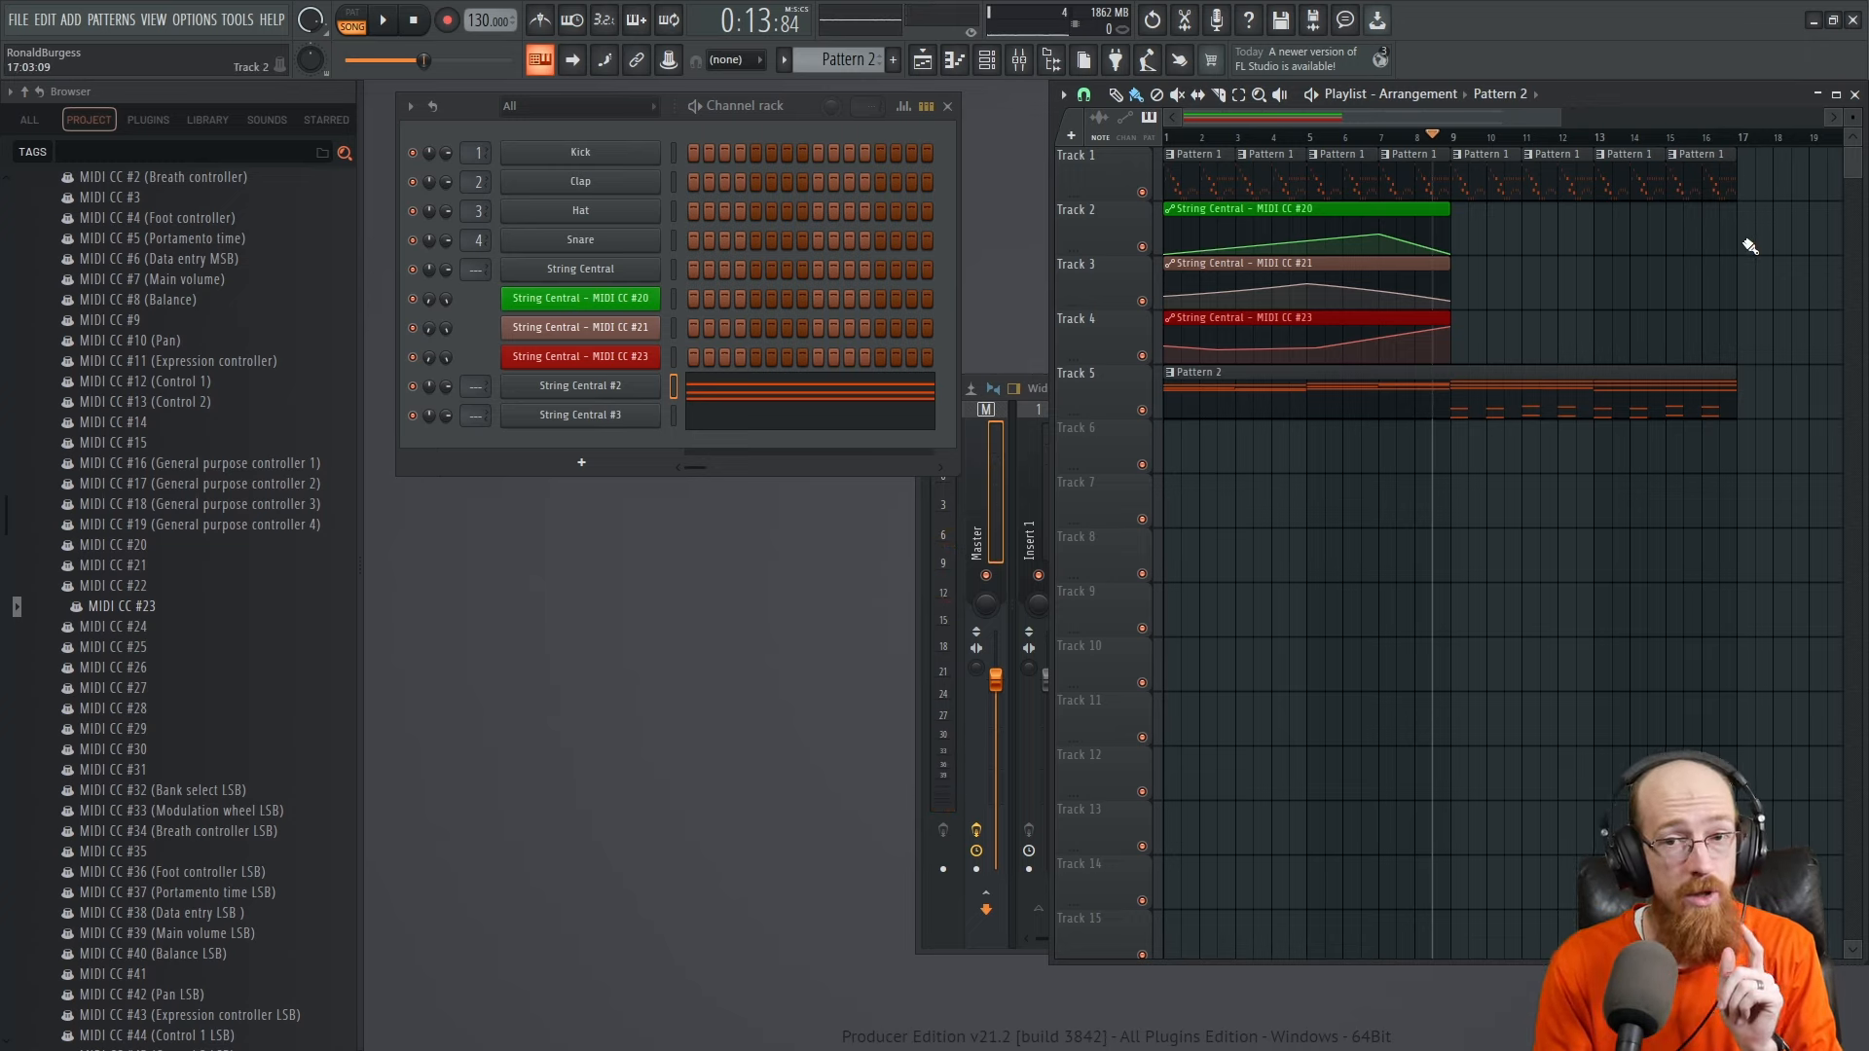
Select the Pattern 2 clip on Track 5 and add a fourth String Central instance to the channel rack
{"action": "left_click", "coordinate": [1496, 405]}
{"action": "left_click", "coordinate": [585, 466]}
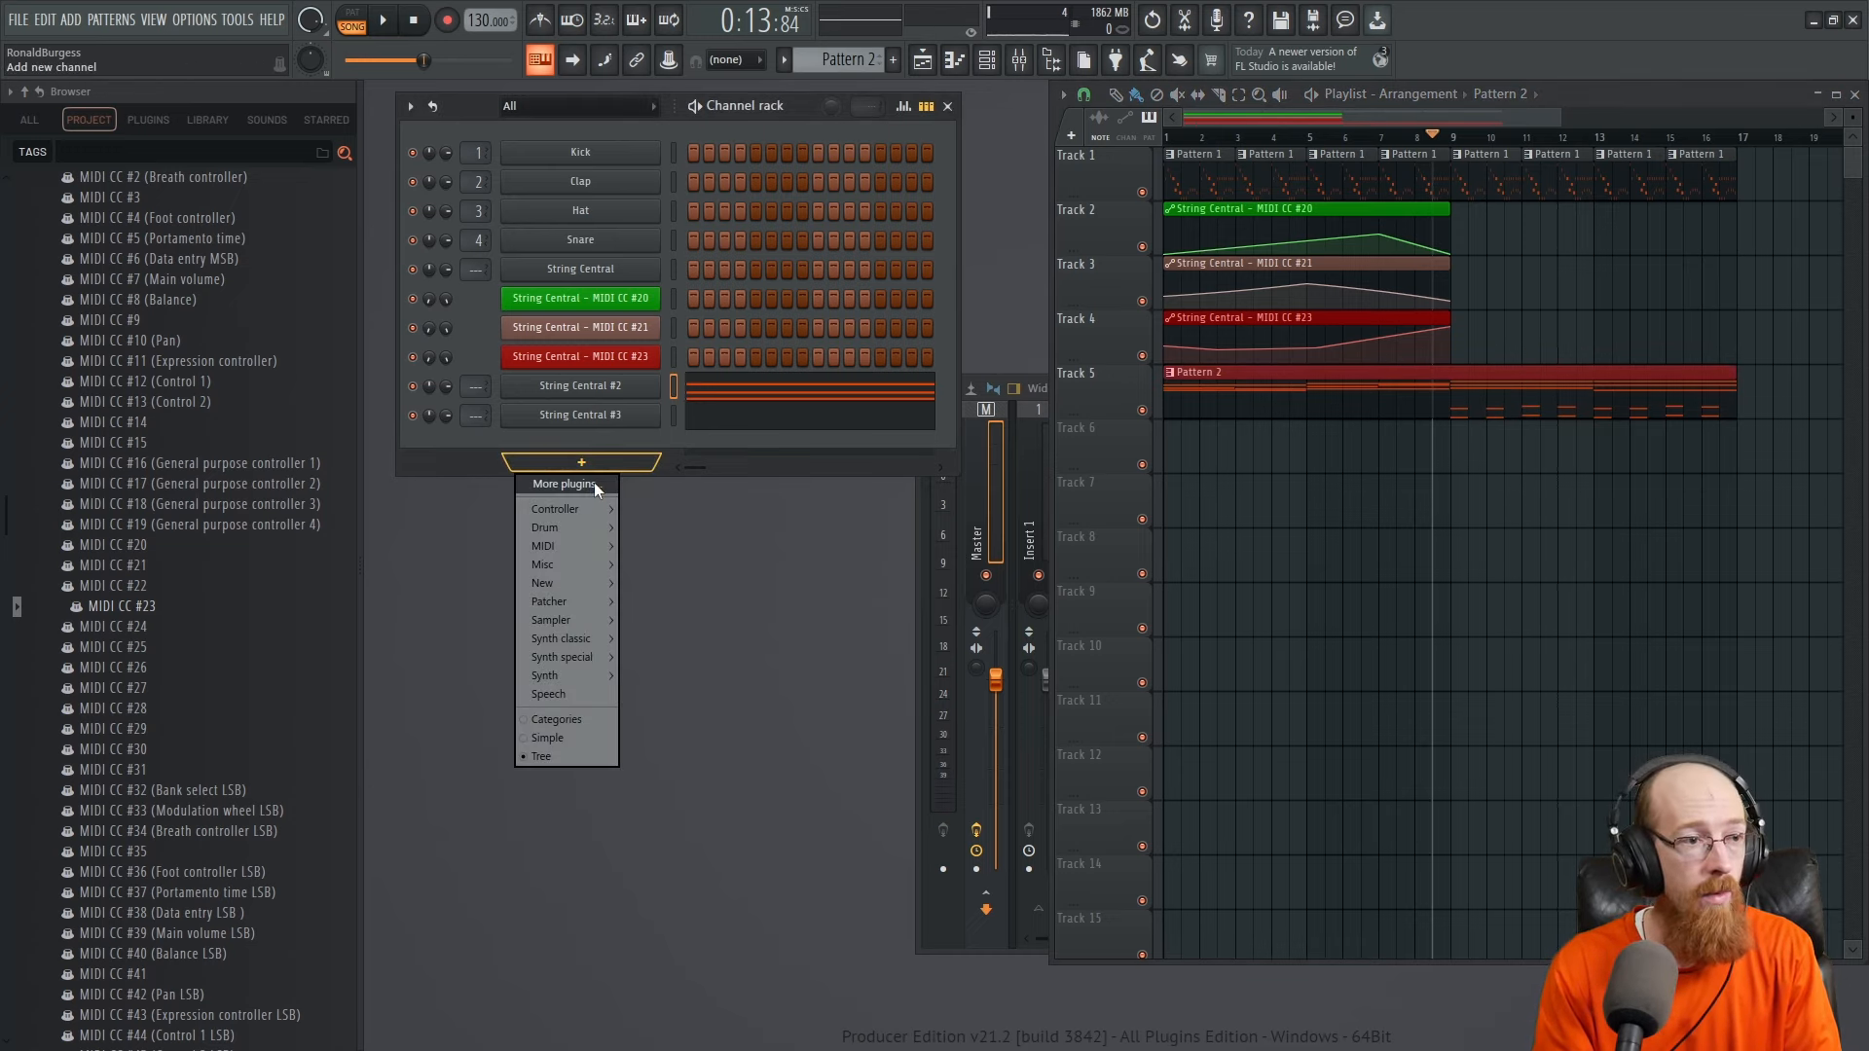
{"action": "left_click", "coordinate": [594, 483]}
{"action": "type", "text": "string"}
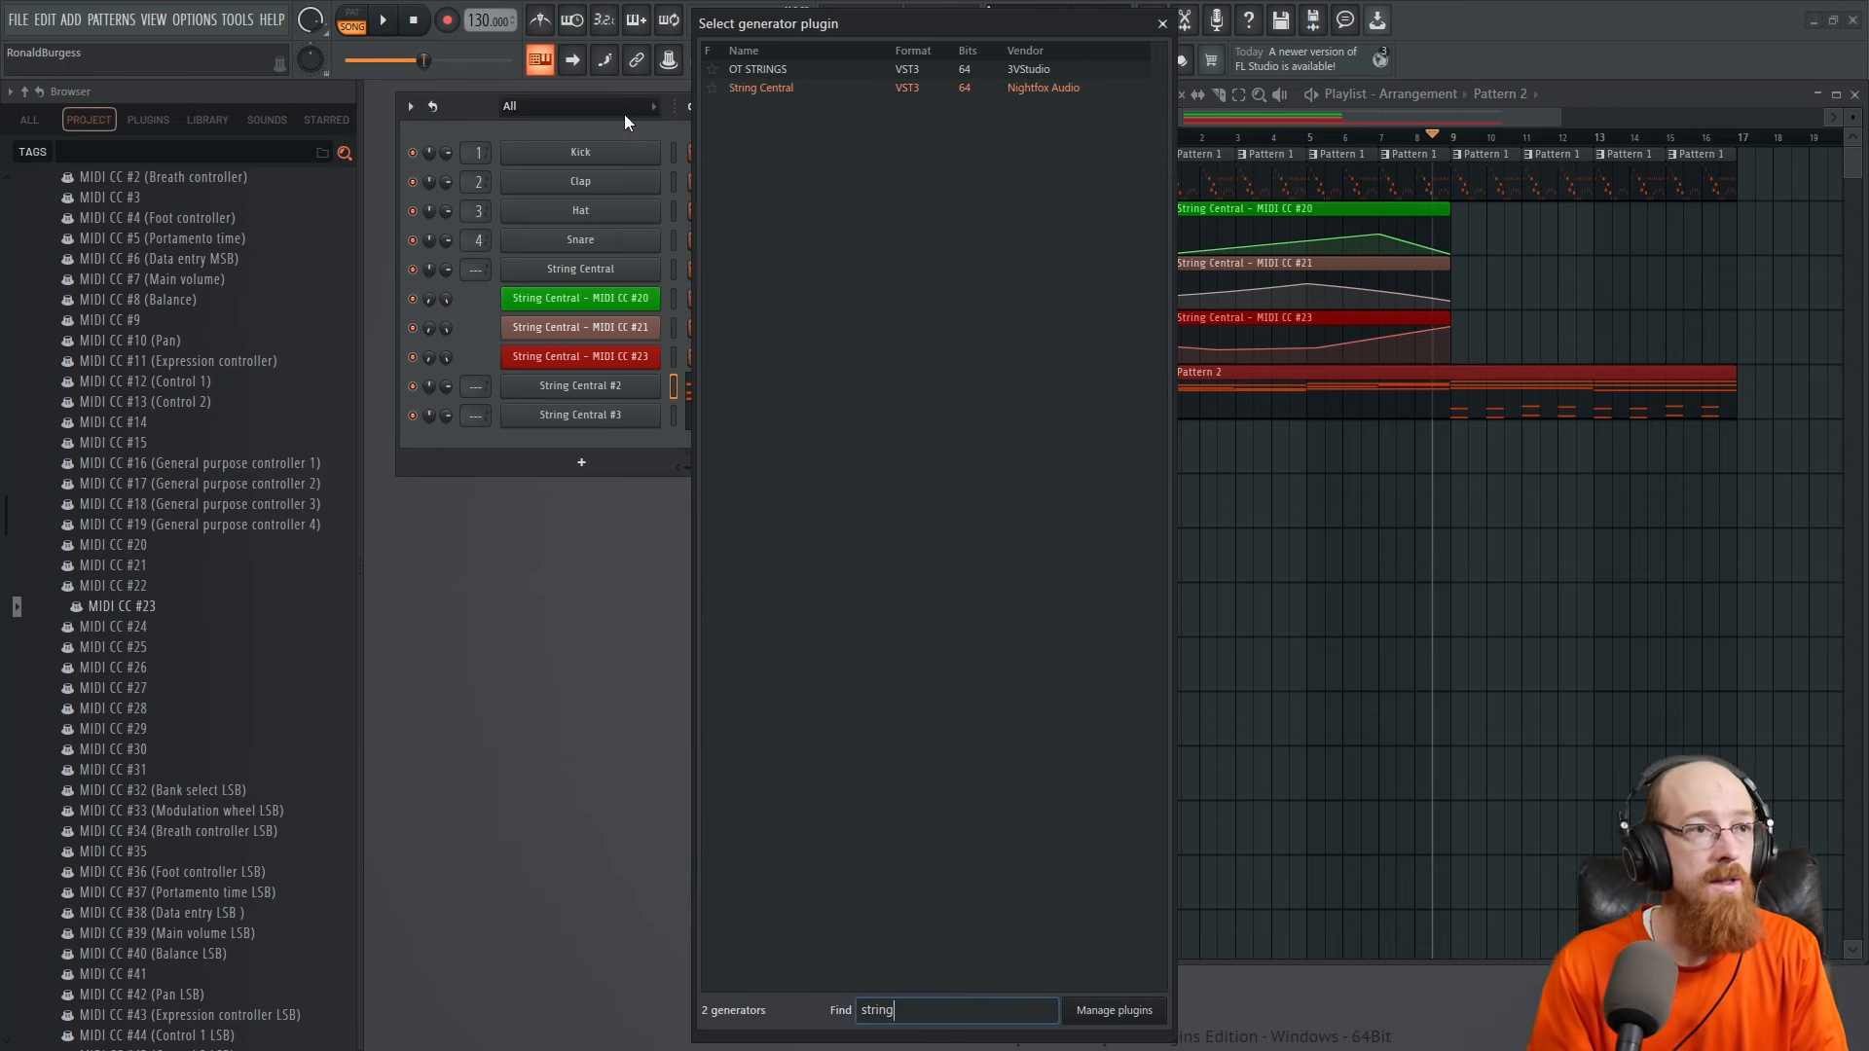
{"action": "double_click", "coordinate": [773, 89]}
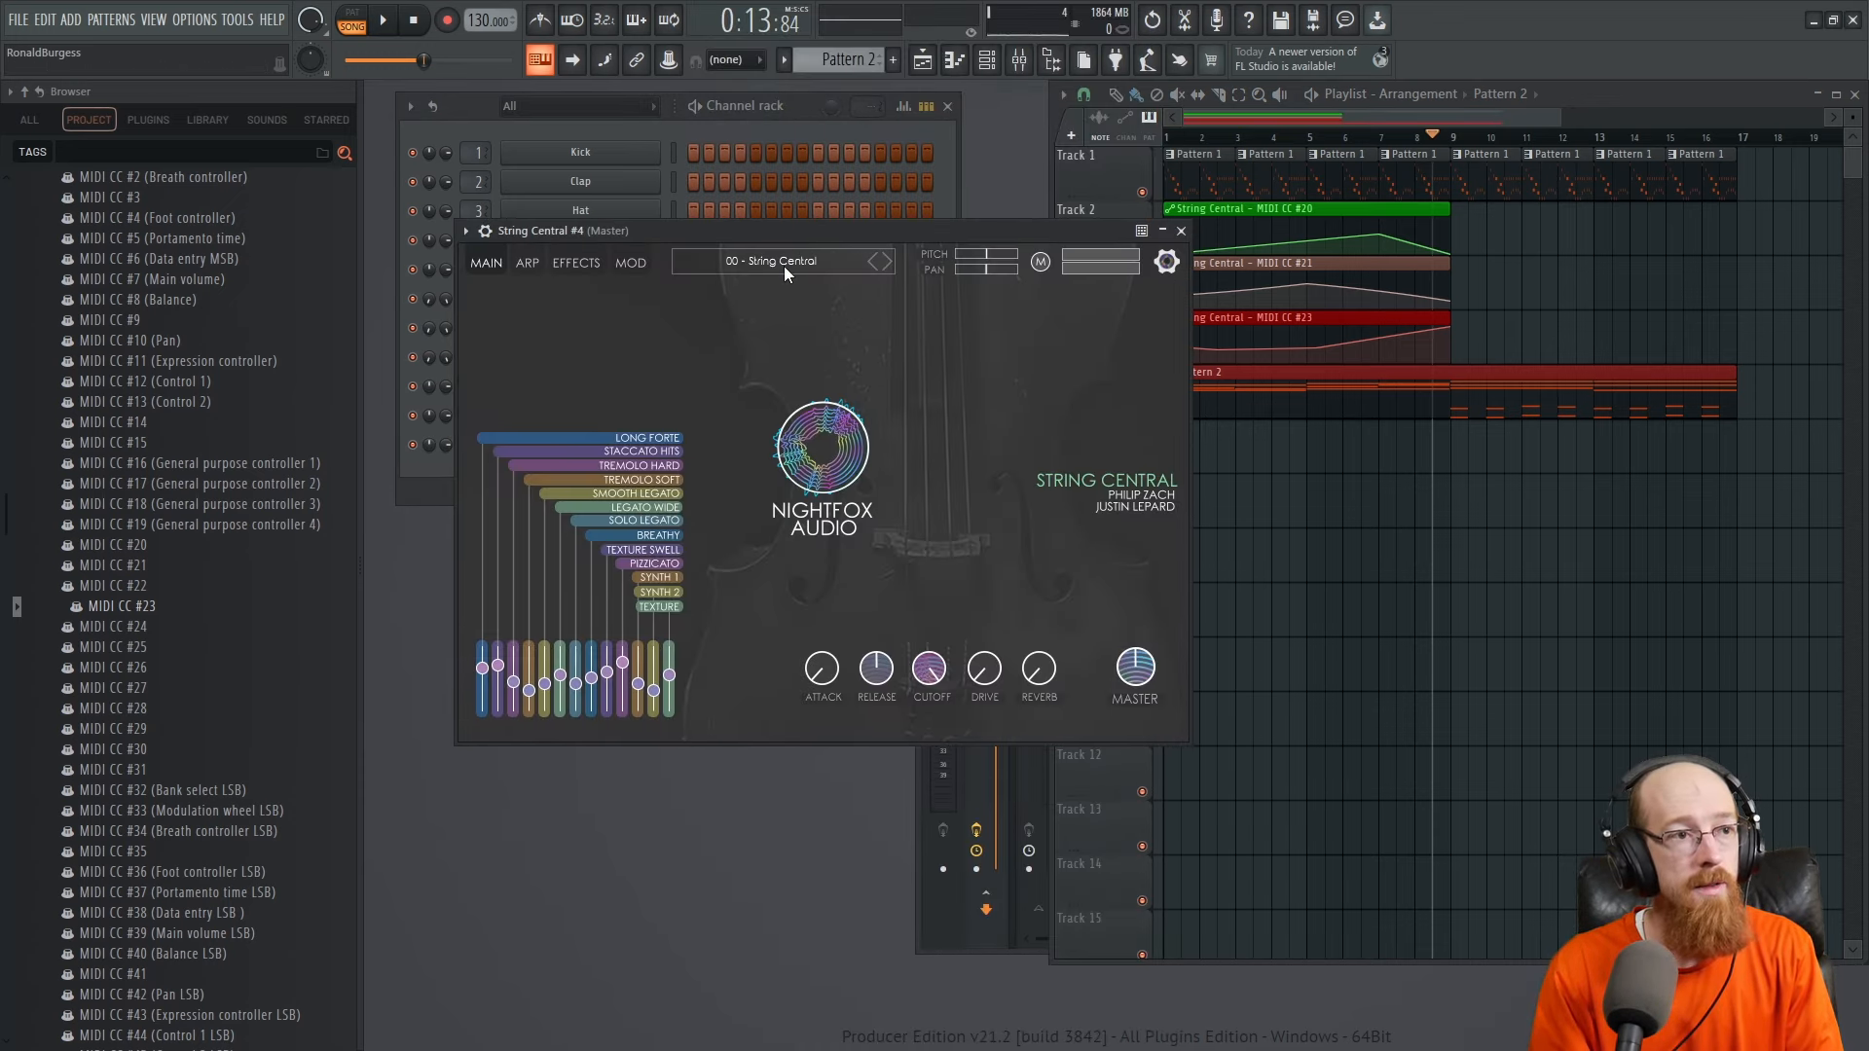
Load the Harmonic Variants preset from the Pads category in String Central #4 and close the plugin window
{"action": "left_click", "coordinate": [784, 266]}
{"action": "left_click", "coordinate": [786, 416]}
{"action": "left_click", "coordinate": [769, 448]}
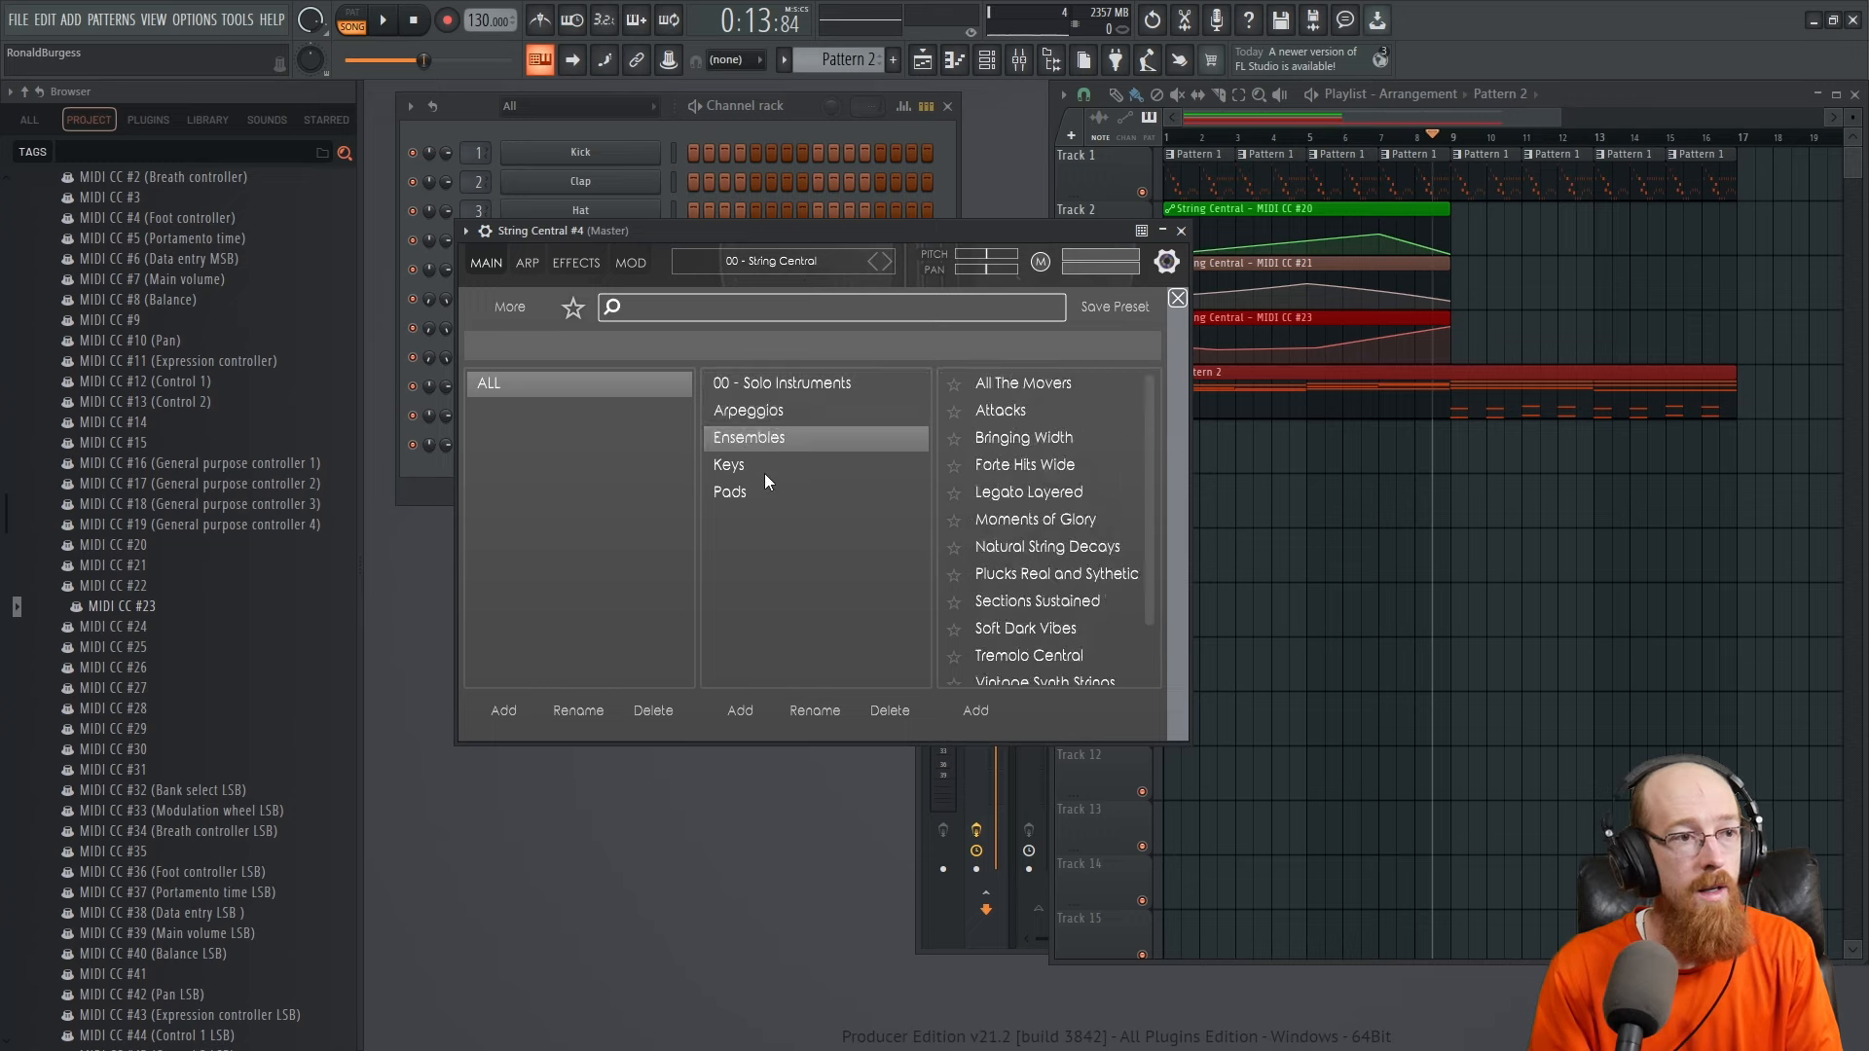
{"action": "left_click", "coordinate": [745, 484]}
{"action": "left_click", "coordinate": [1089, 498]}
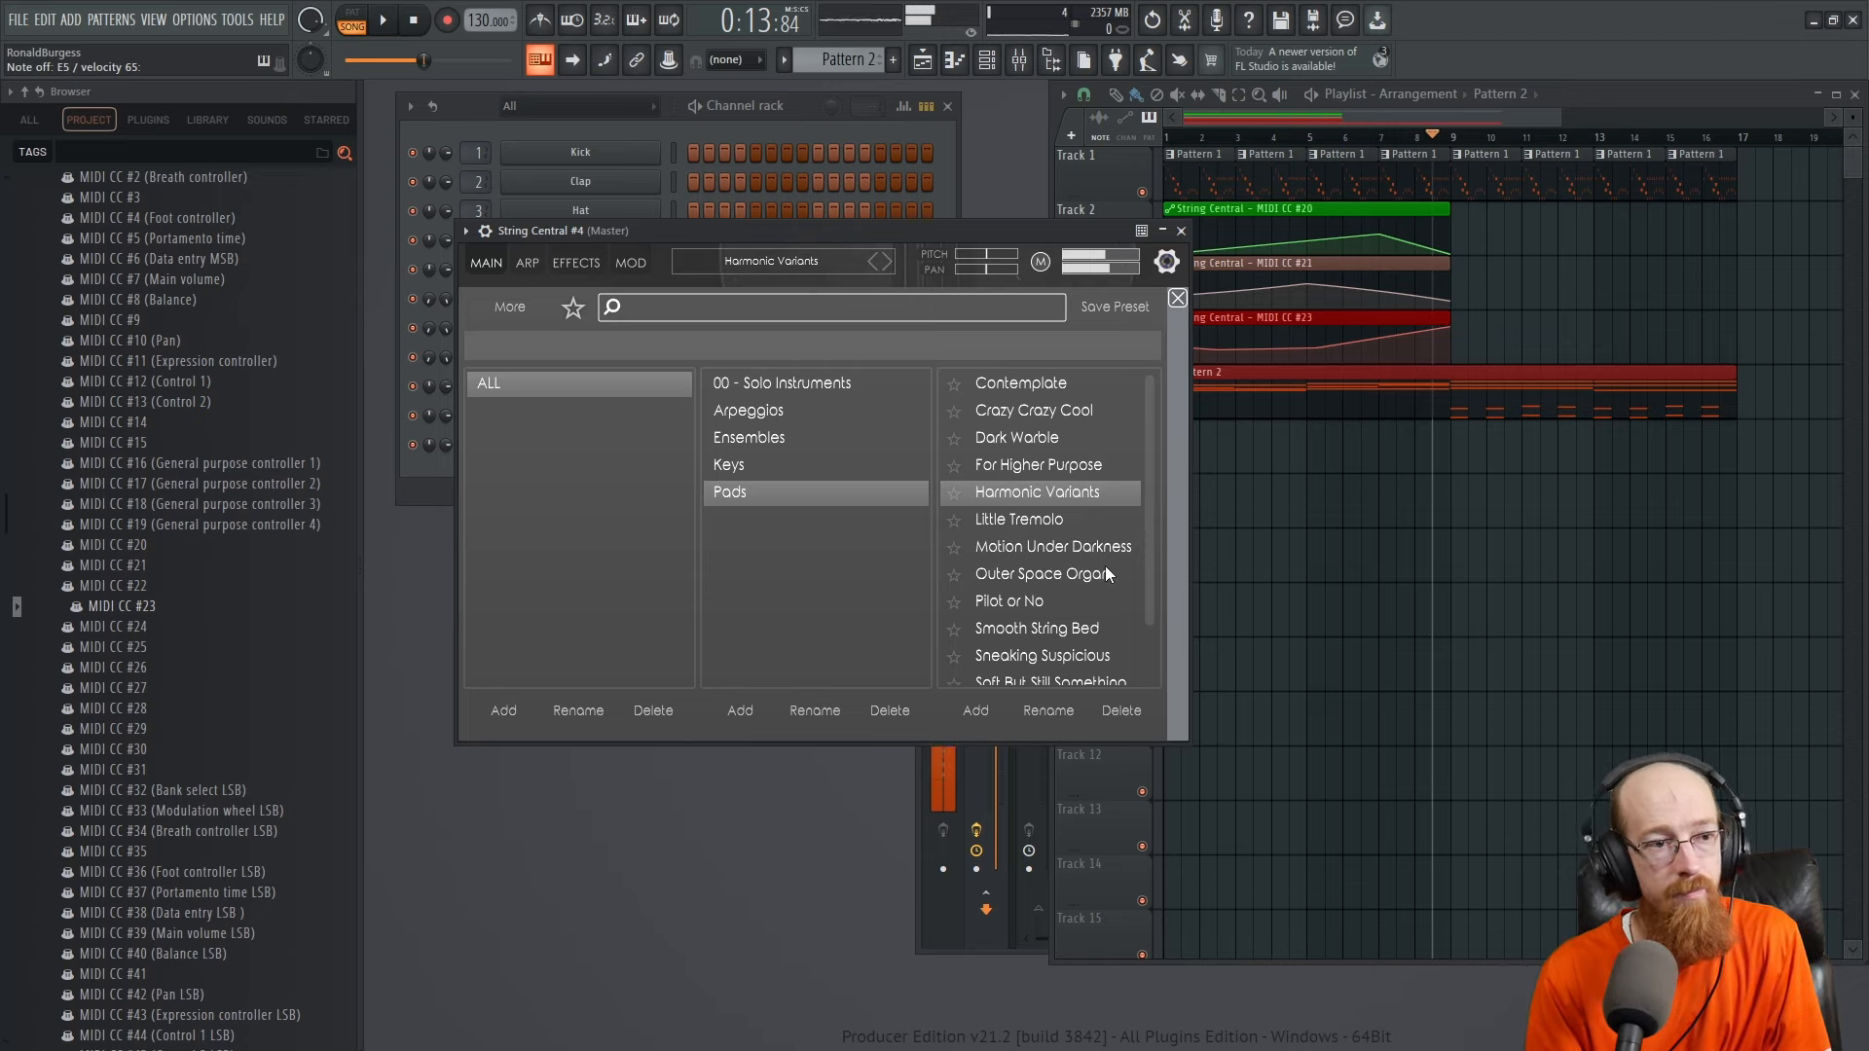
{"action": "left_click", "coordinate": [1181, 232]}
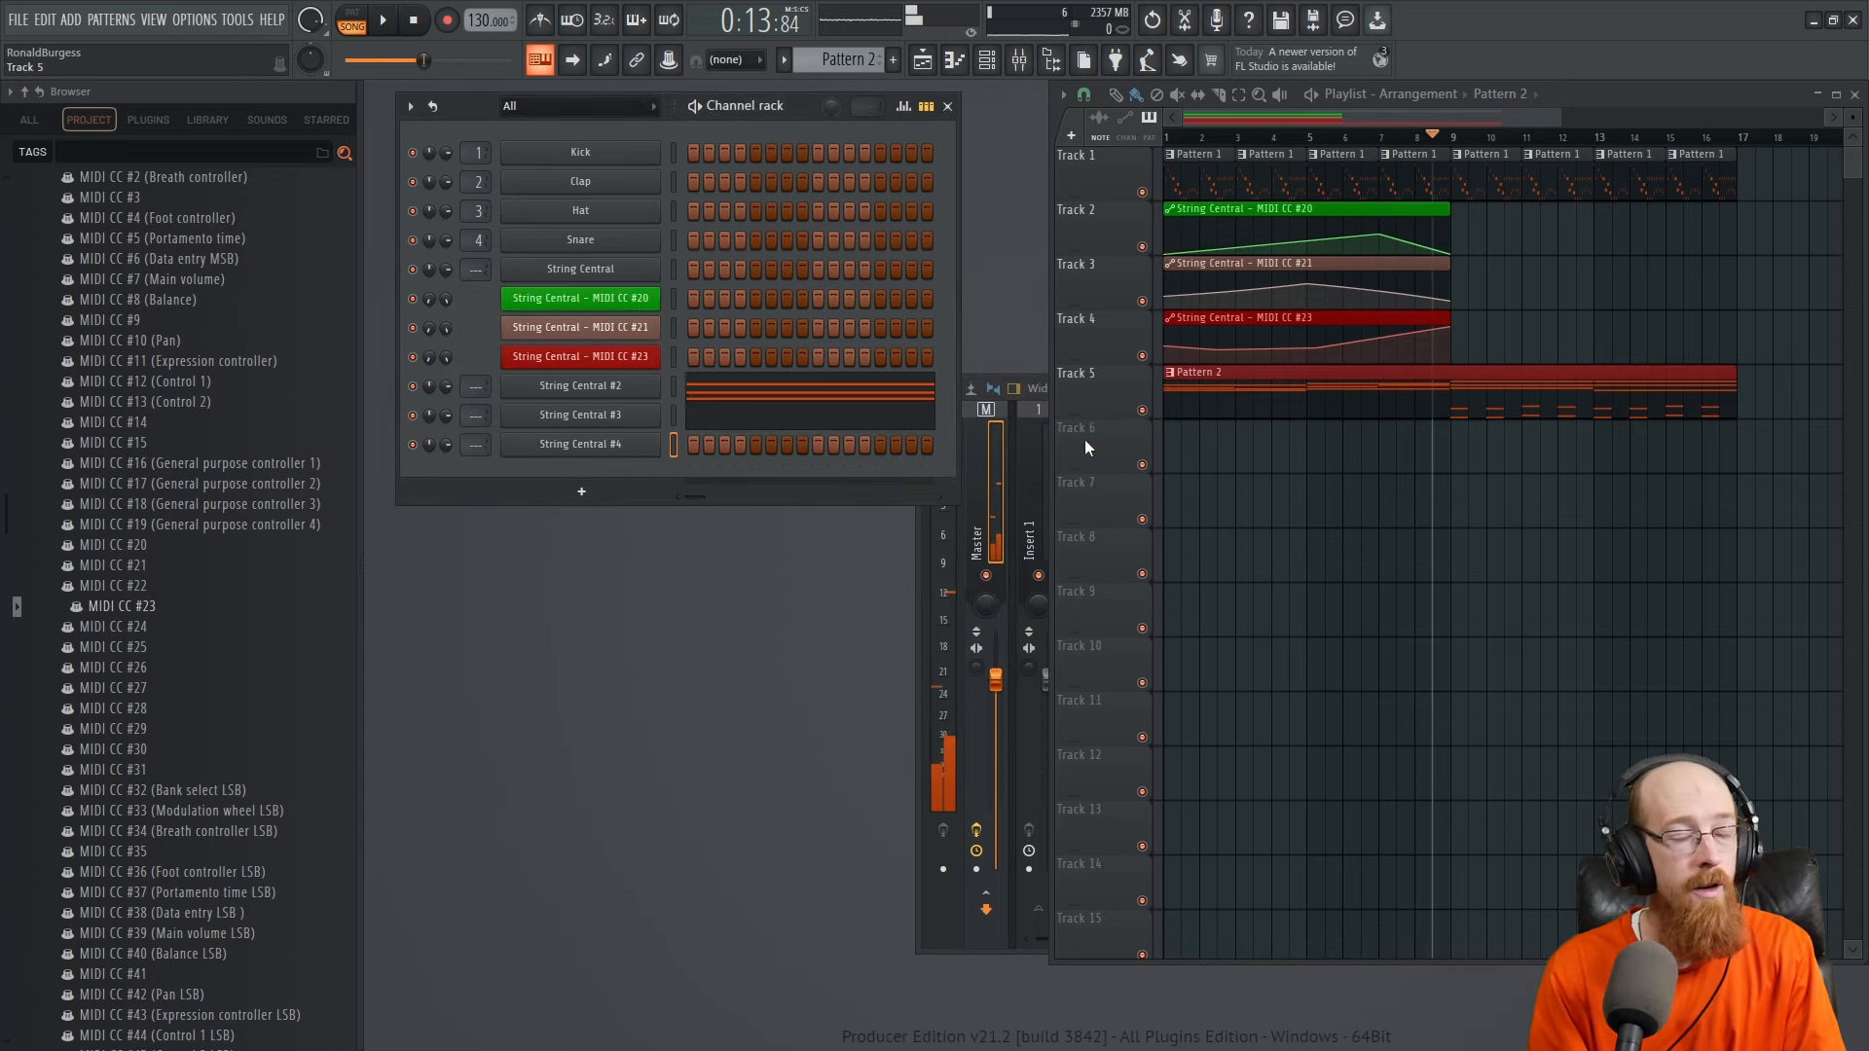
Copy the String Central #2 chords at bars 9 and 13 into String Central #4 at the same bars, and start playback
{"action": "right_click", "coordinate": [617, 389]}
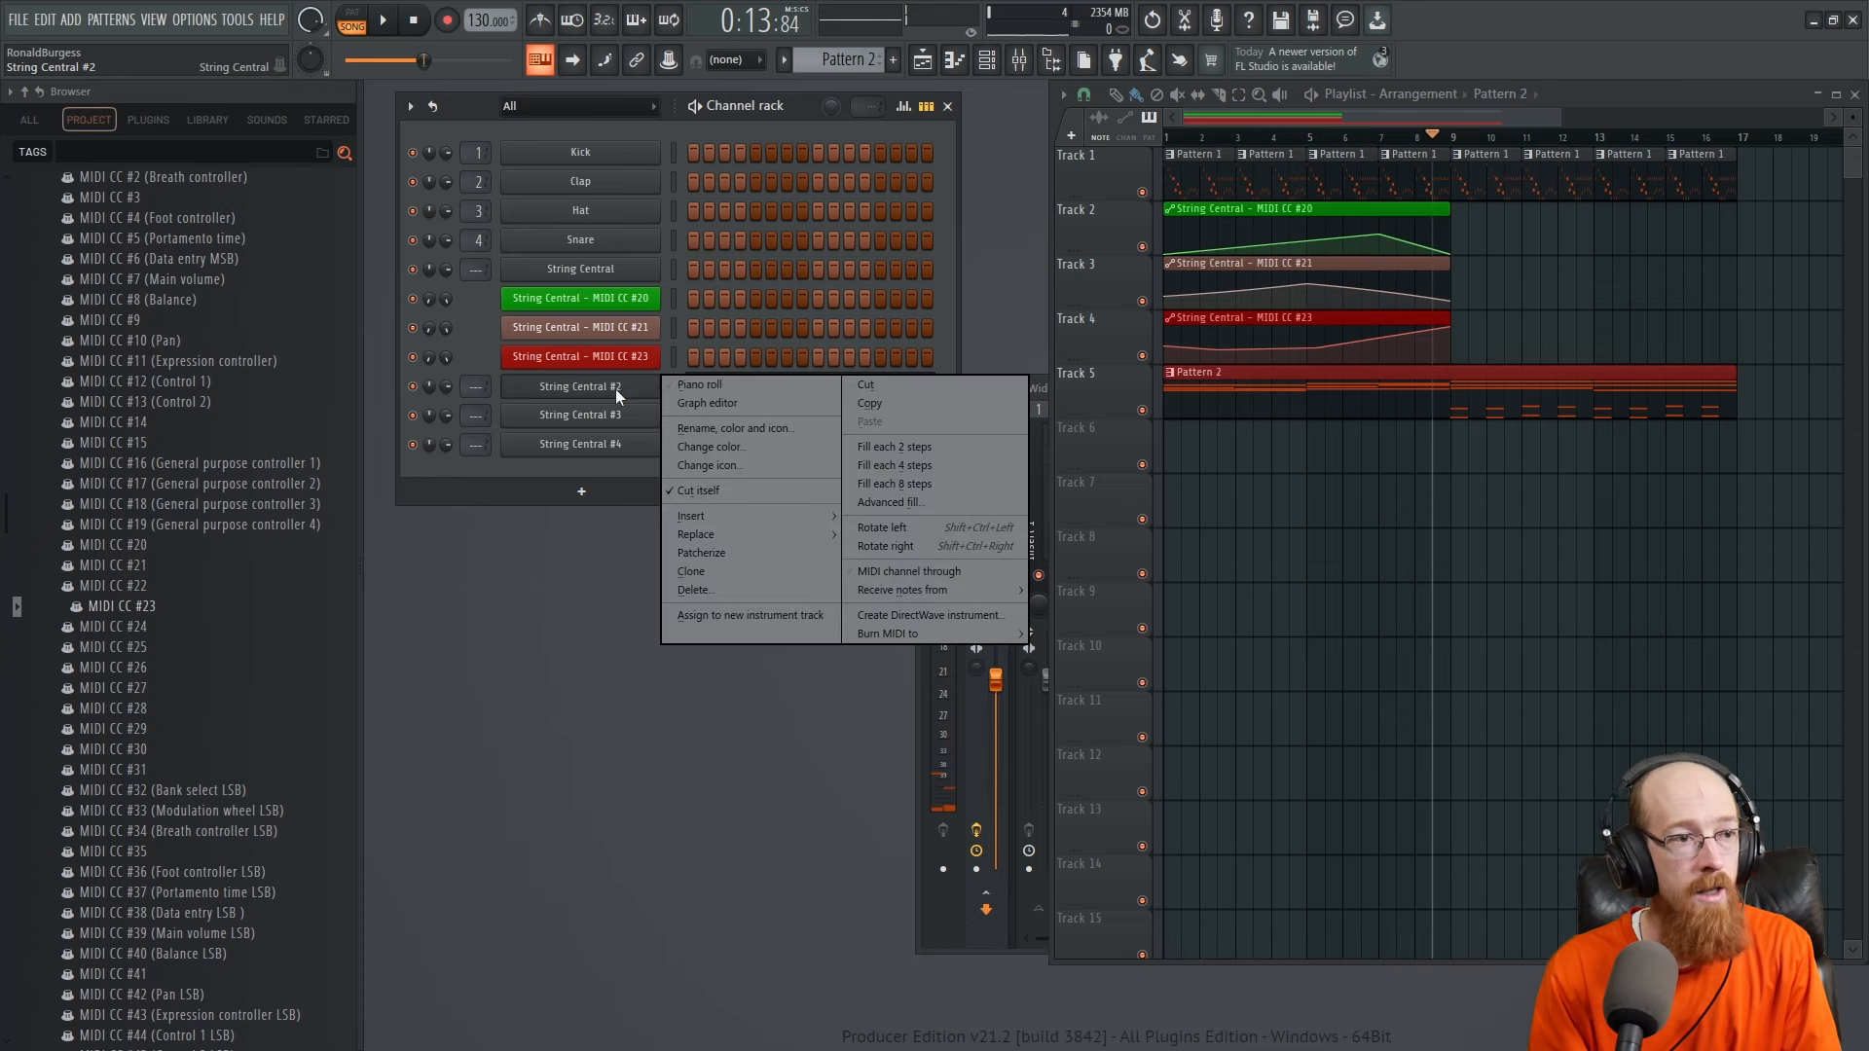
{"action": "left_click", "coordinate": [596, 489]}
{"action": "left_click", "coordinate": [779, 407]}
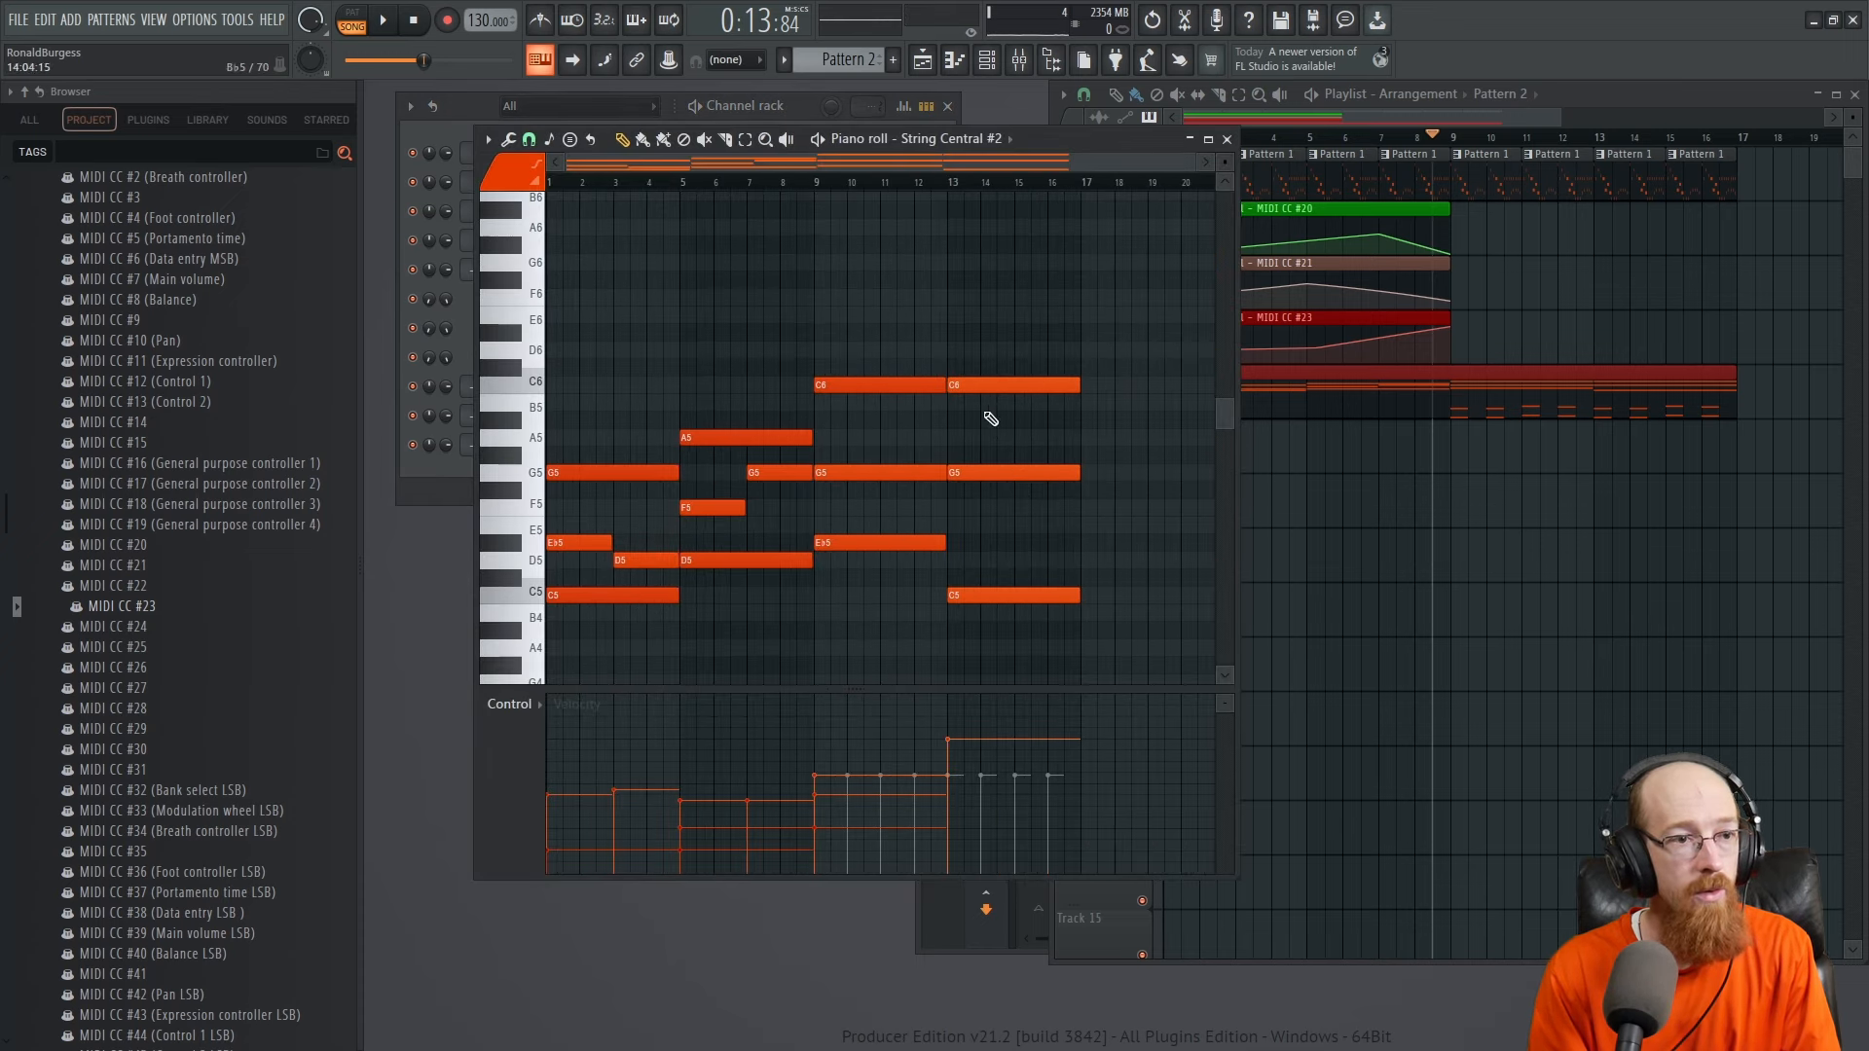
{"action": "left_click", "coordinate": [469, 463]}
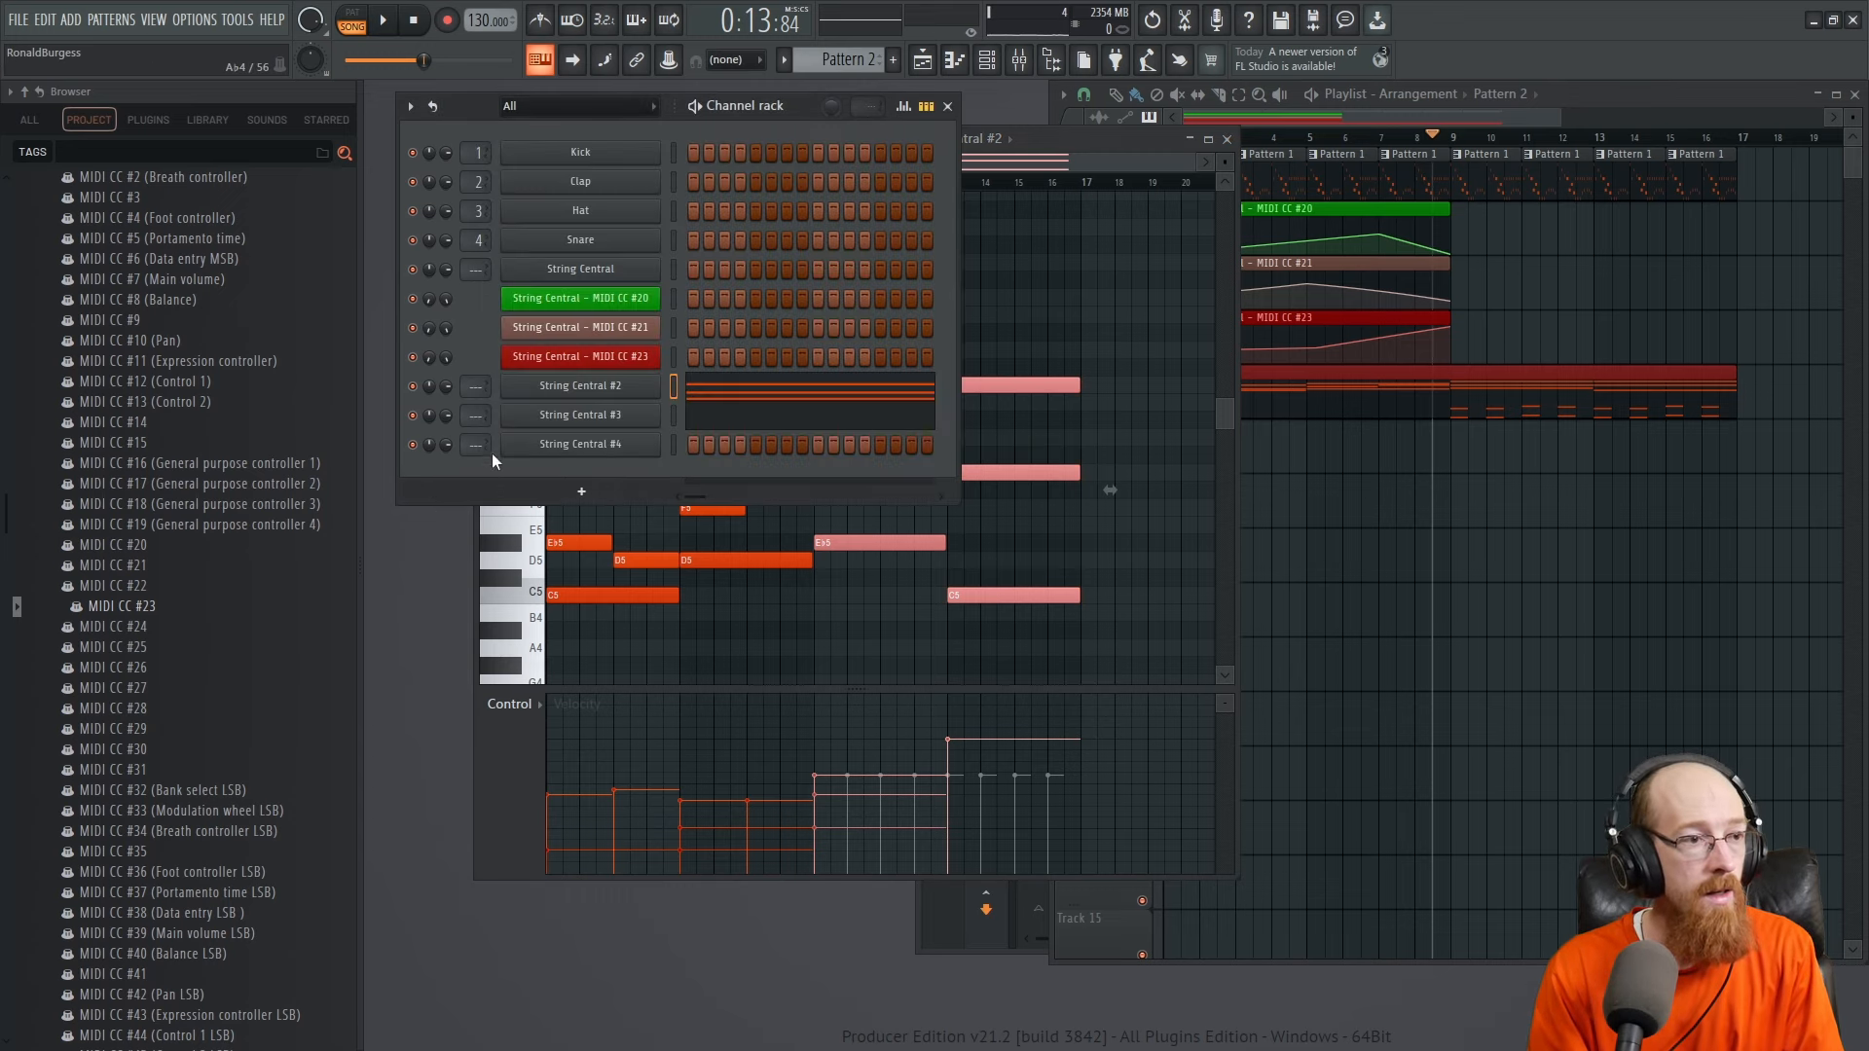
{"action": "right_click", "coordinate": [576, 446]}
{"action": "left_click", "coordinate": [726, 445]}
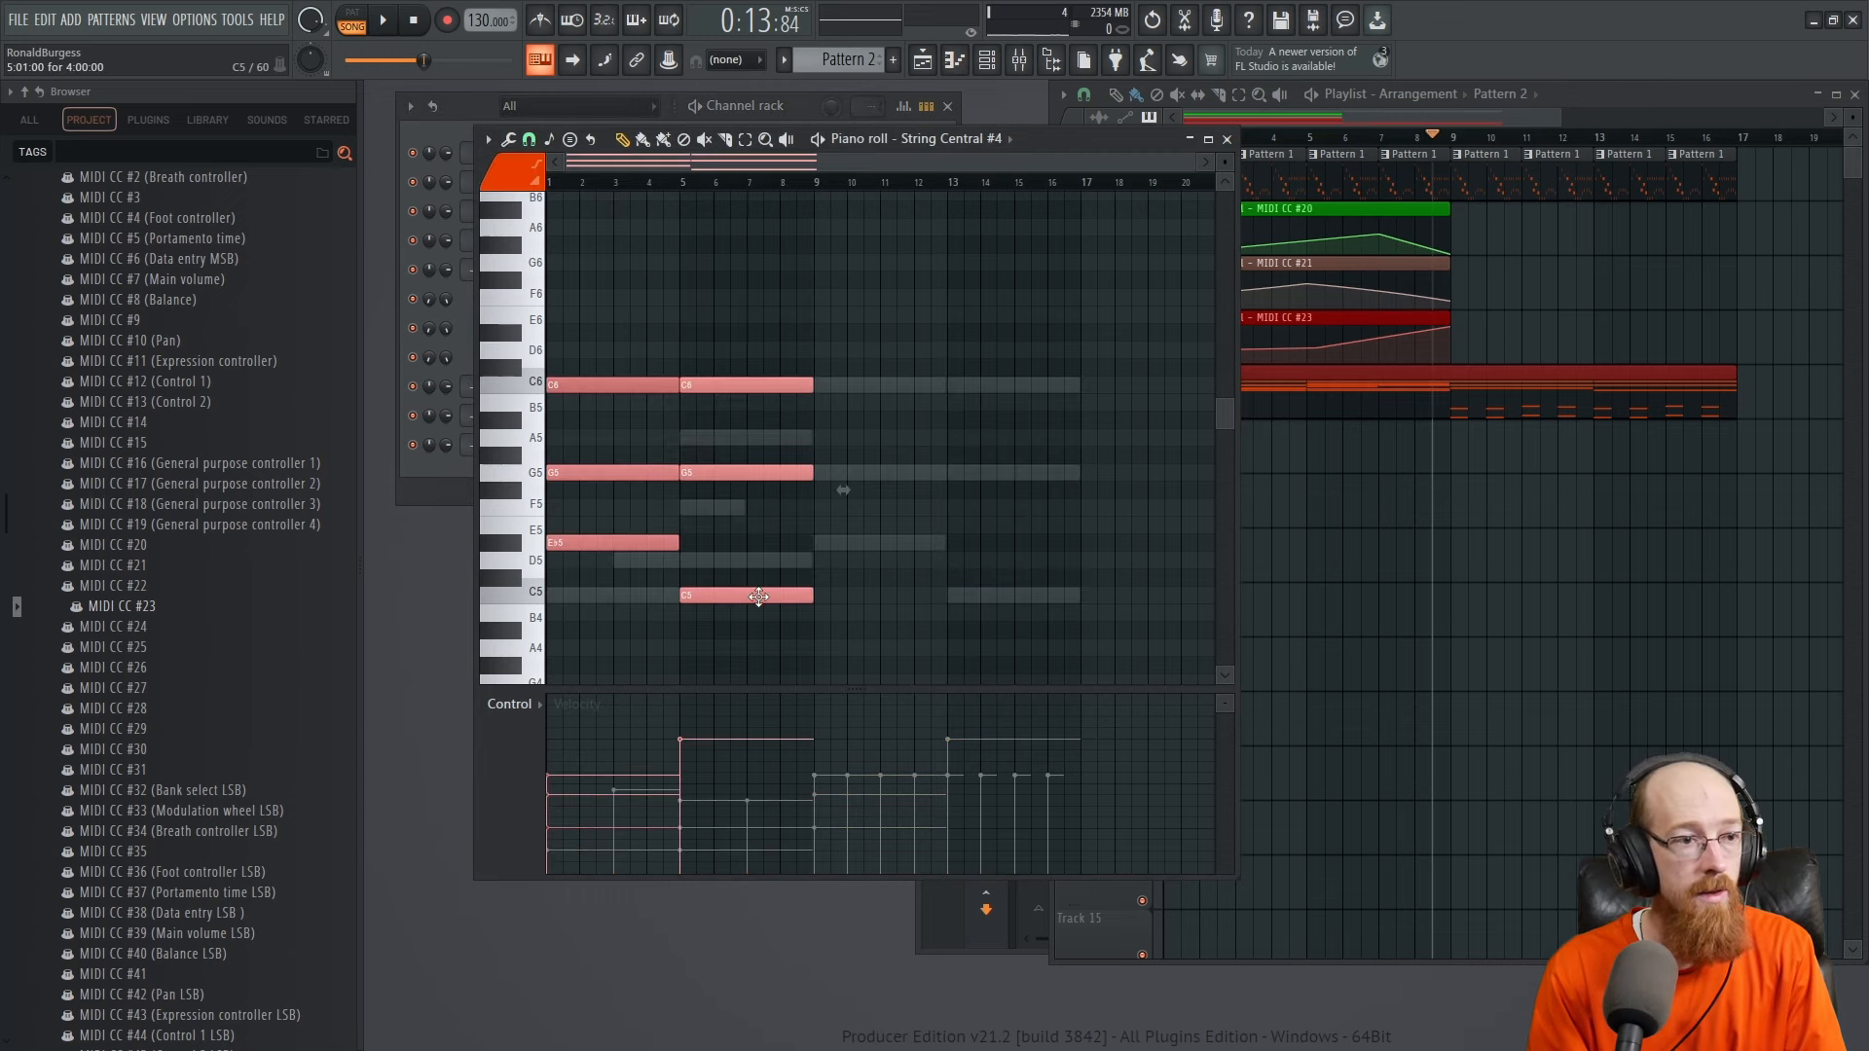
{"action": "left_click_drag", "start_coordinate": [758, 597], "coordinate": [1020, 599]}
{"action": "key", "text": "space"}
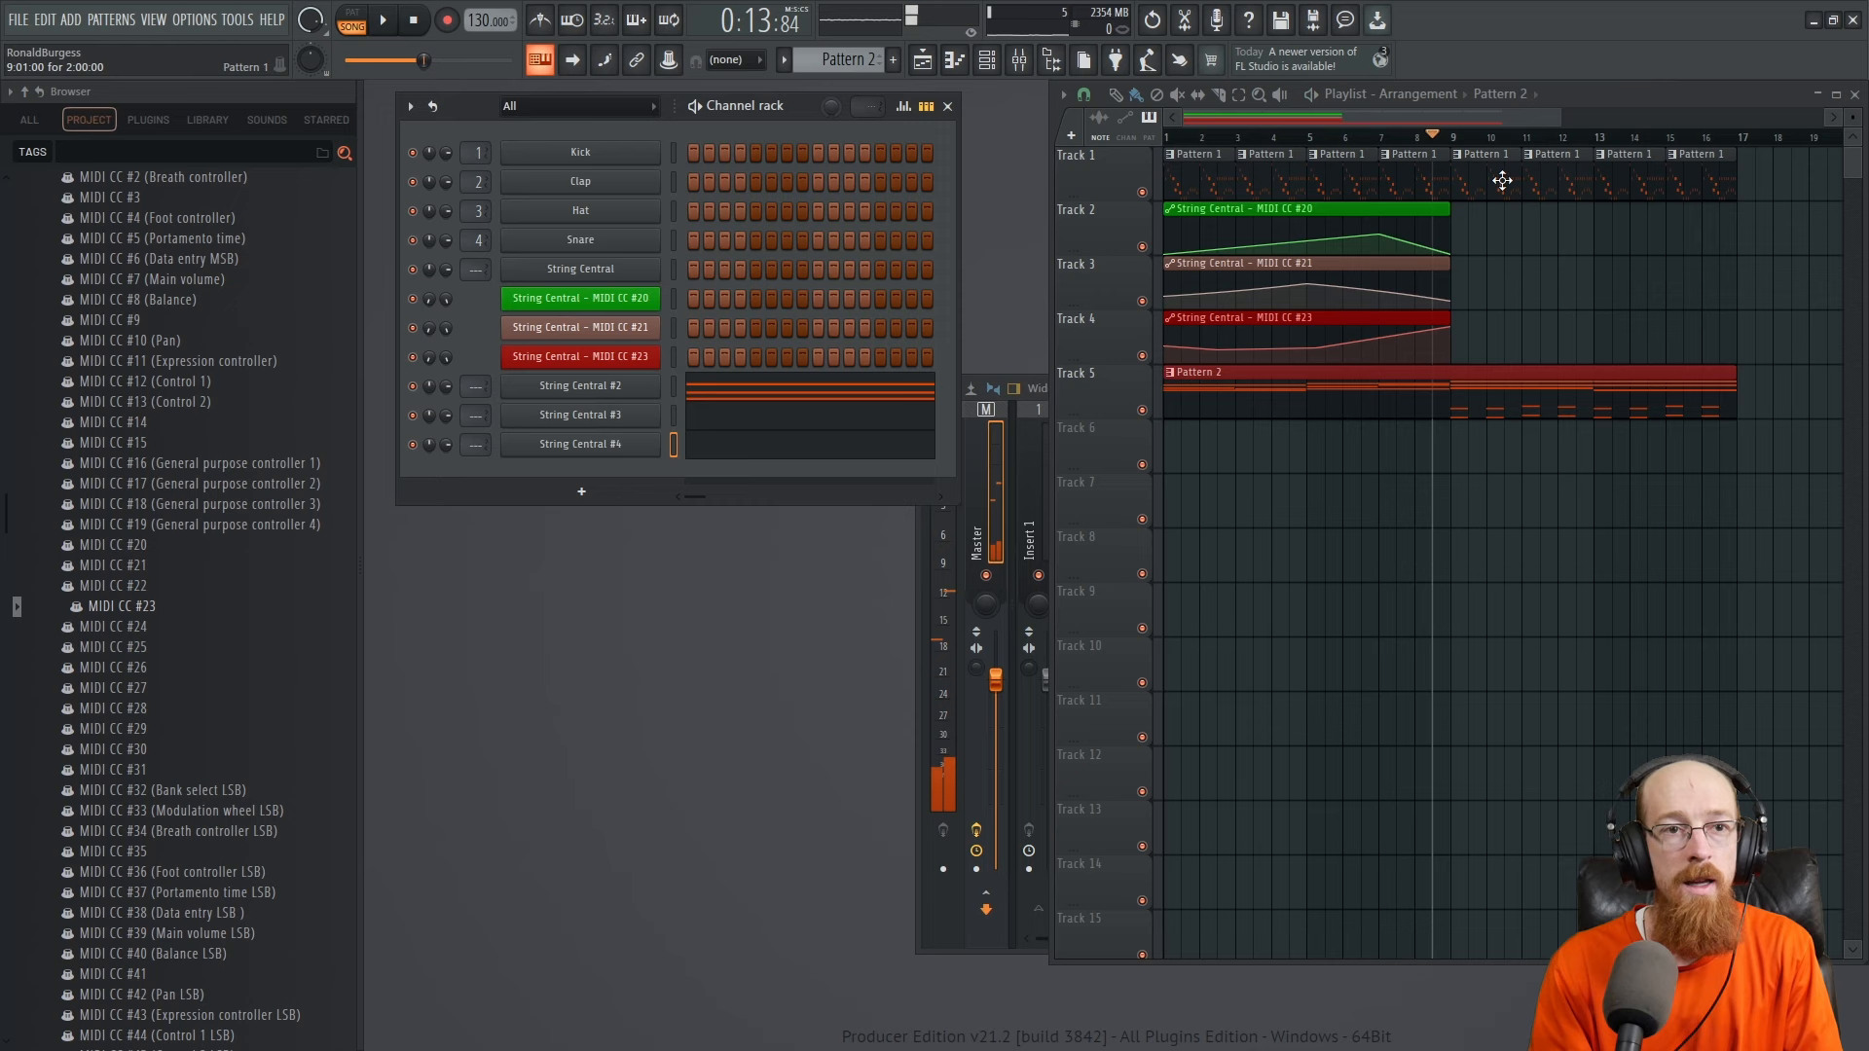
Merge the four Pattern 1 clips from bar 9 on Track 1 into one pattern and open its String Central notes
{"action": "left_click_drag", "start_coordinate": [1501, 180], "coordinate": [1781, 208]}
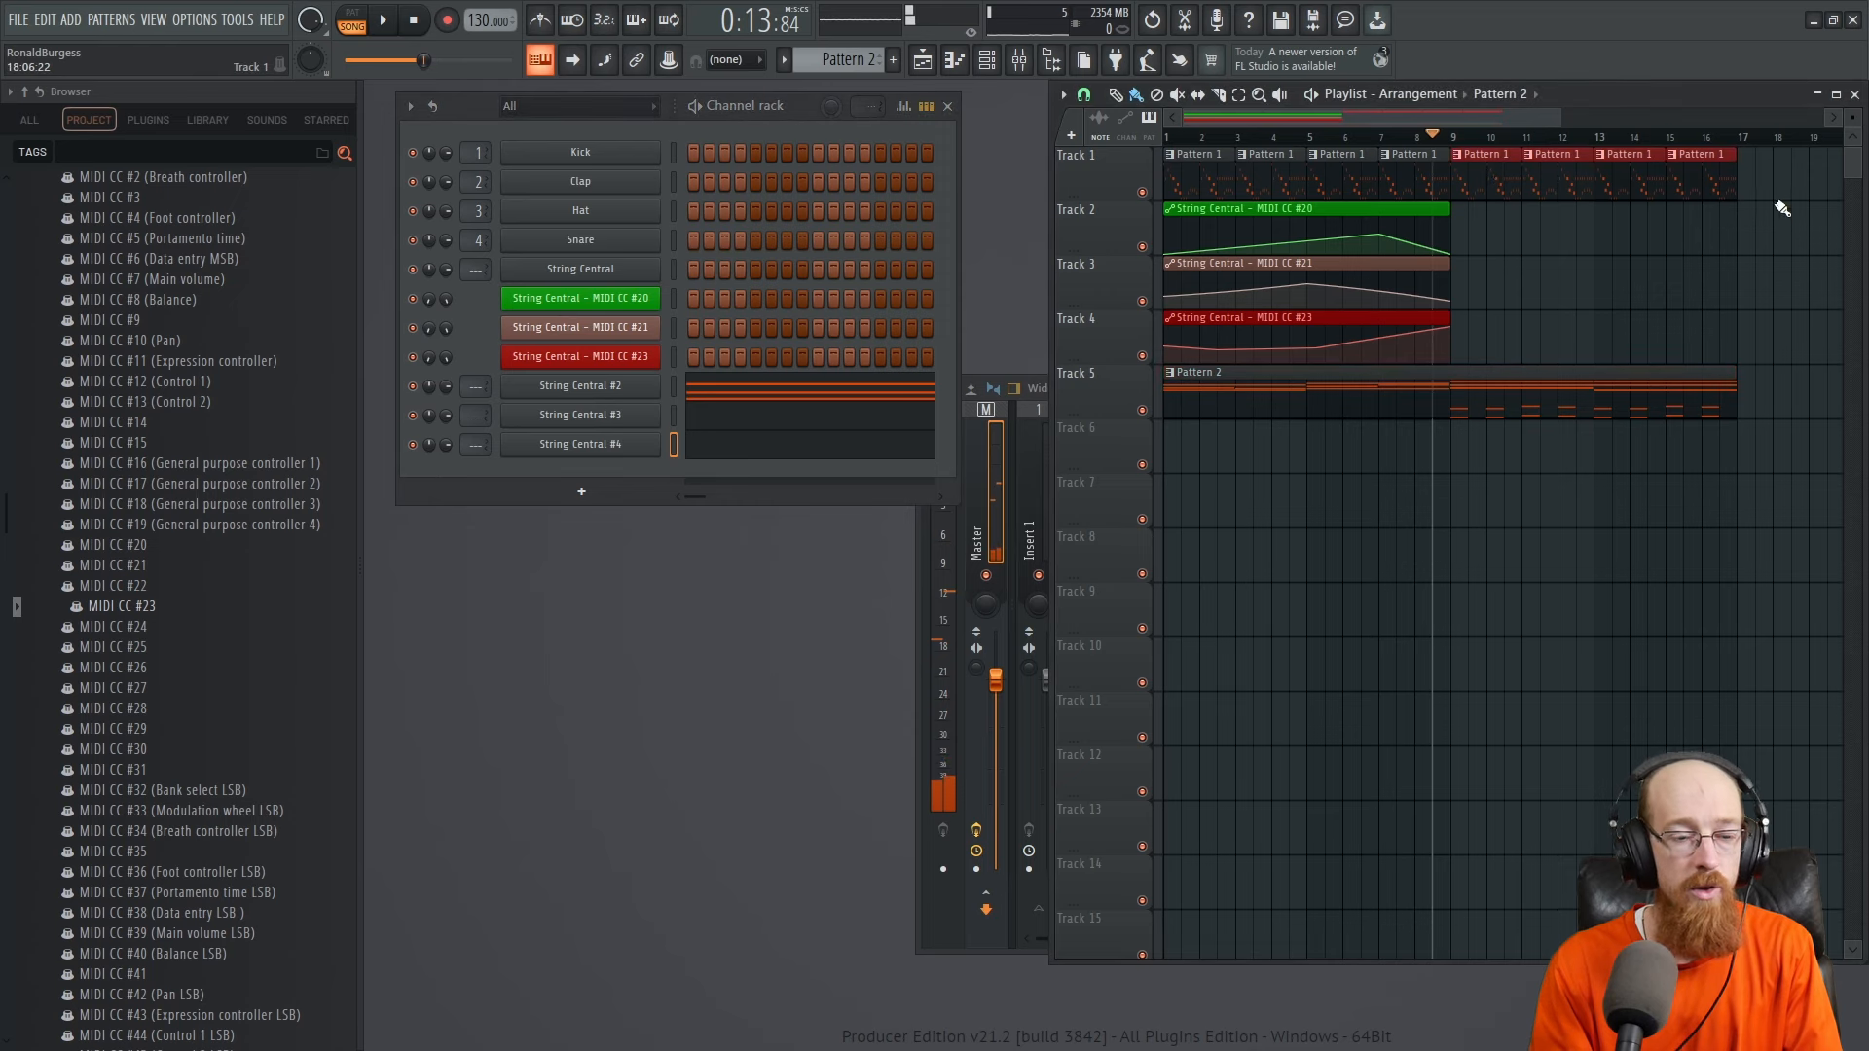
{"action": "key", "text": "ctrl+g"}
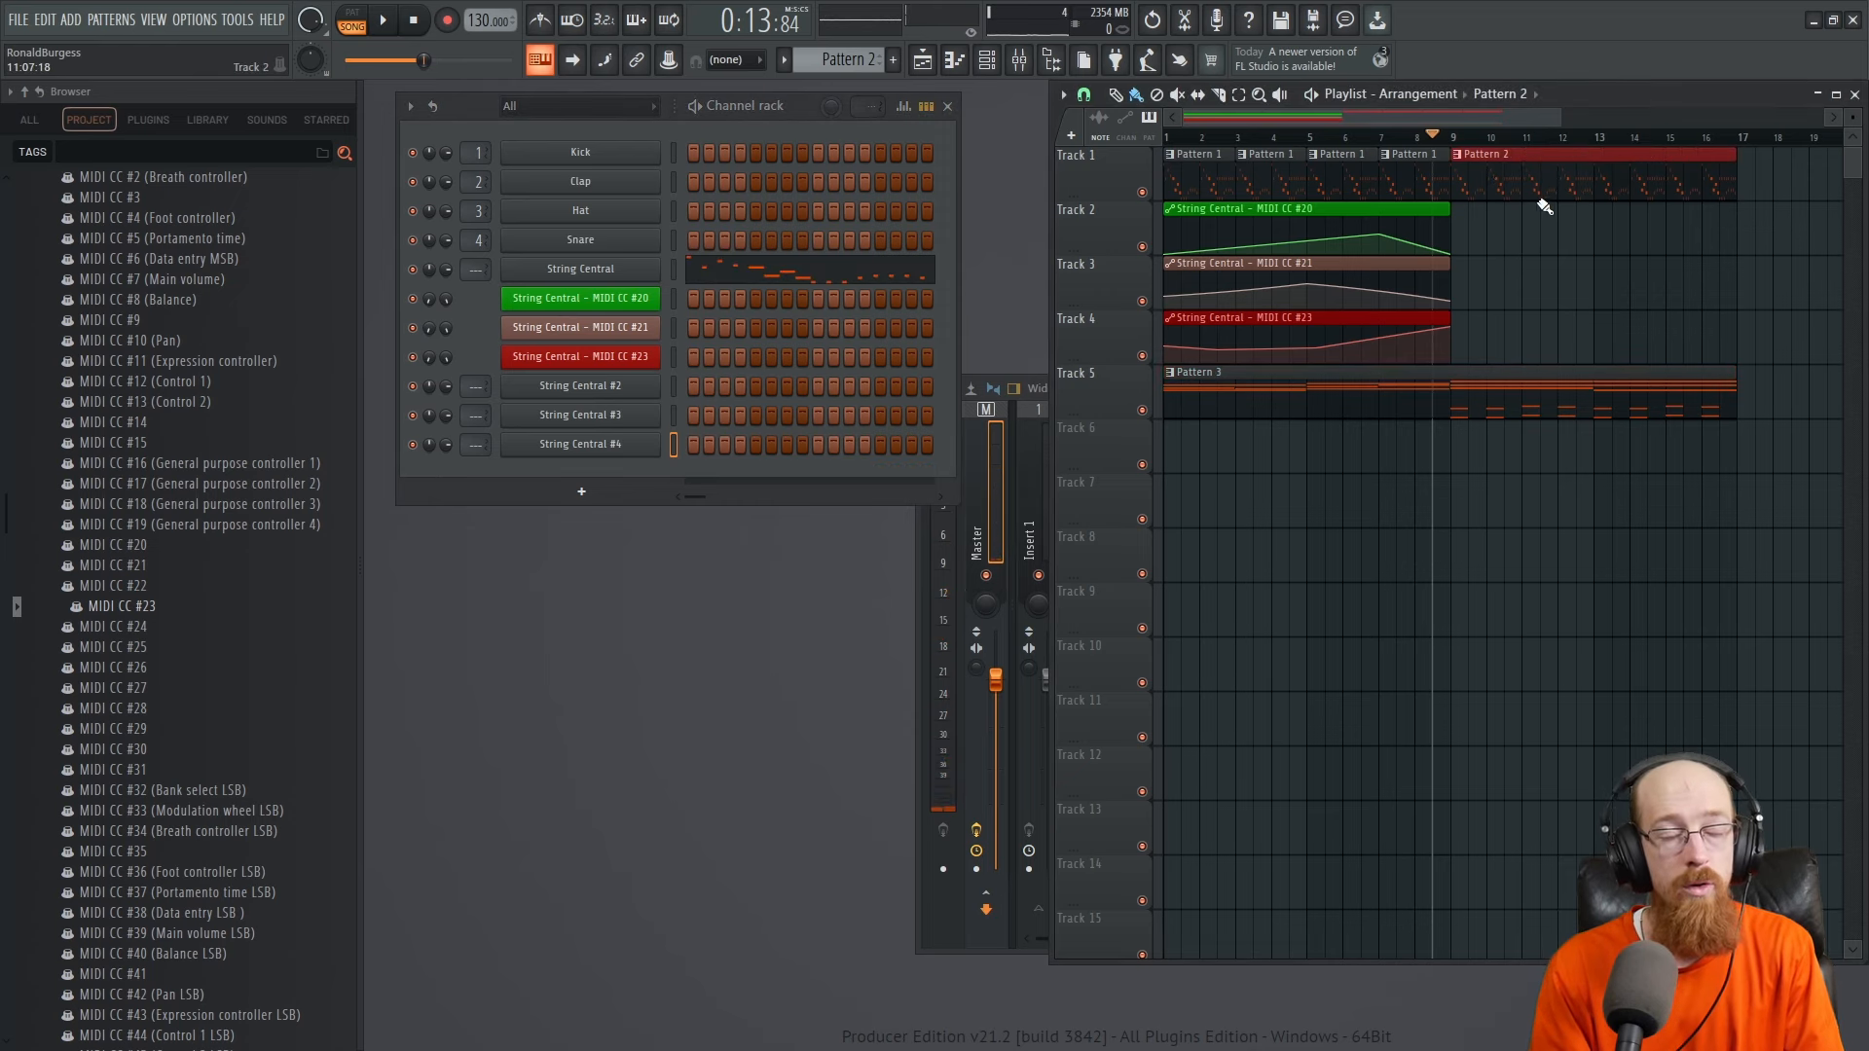
{"action": "left_click", "coordinate": [874, 270]}
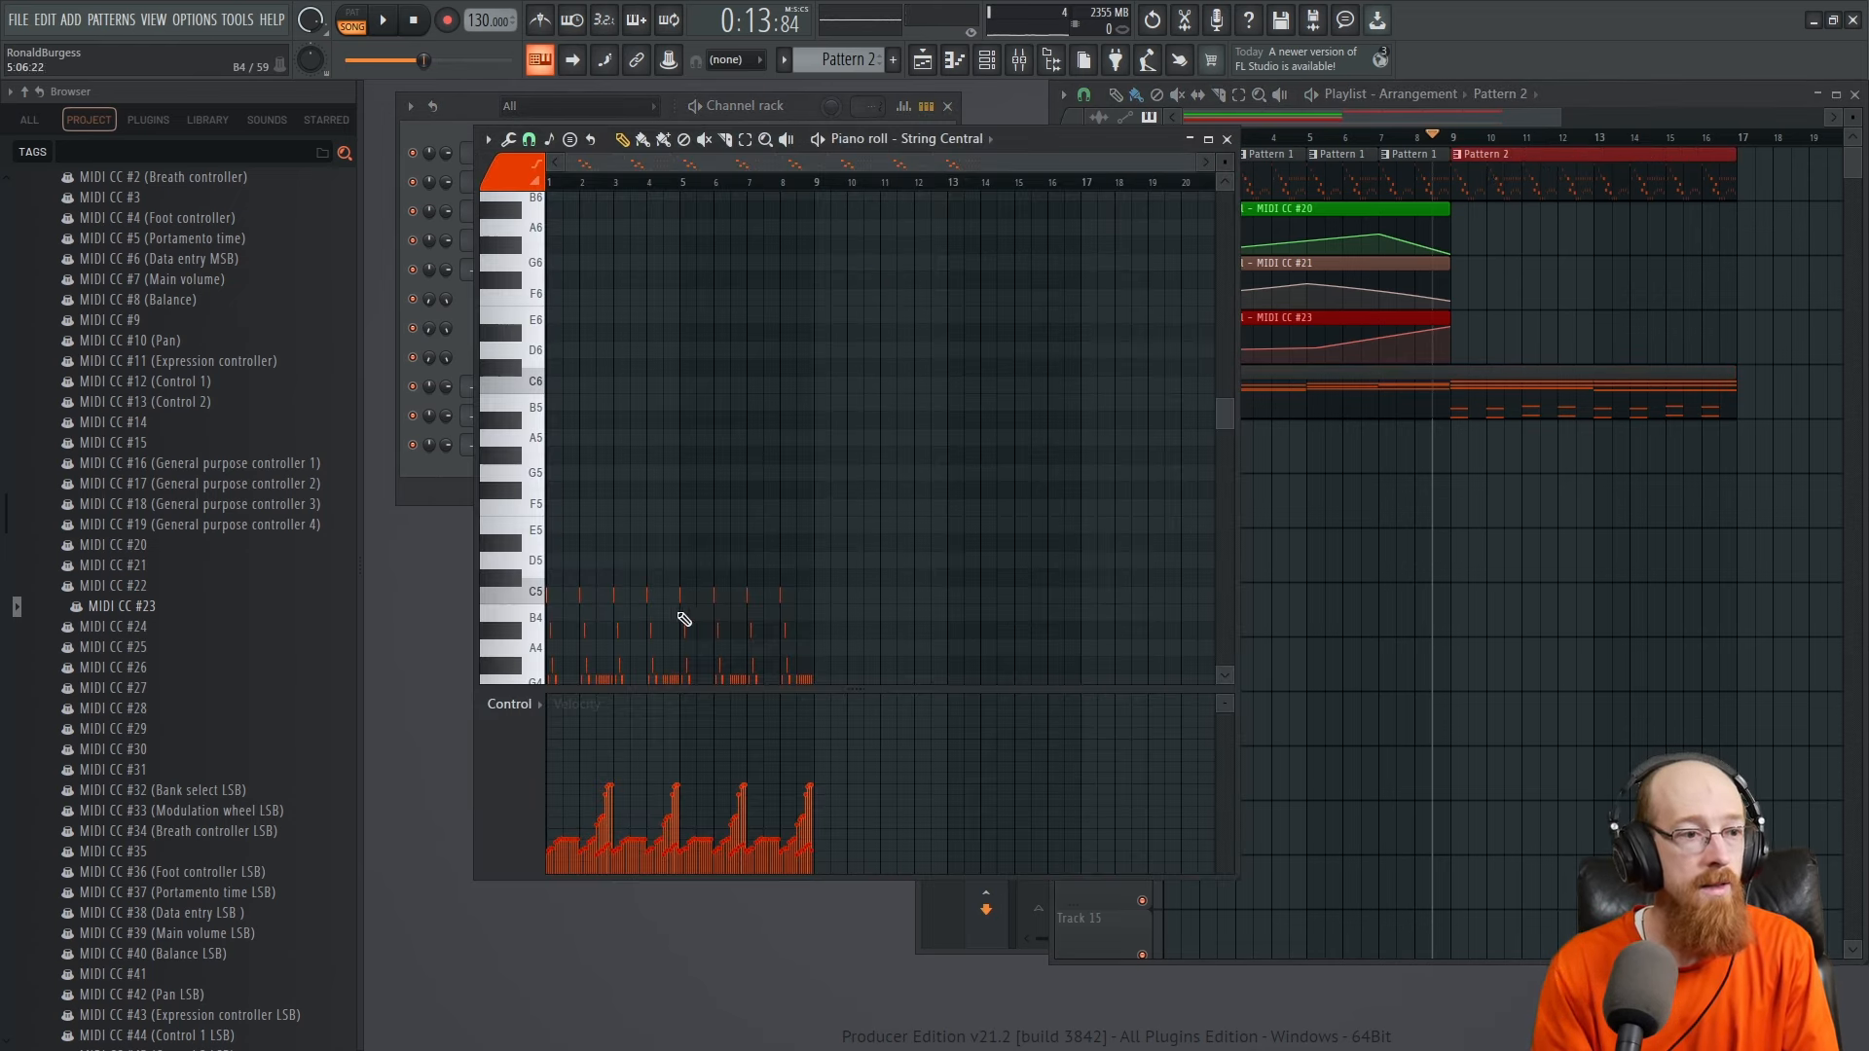
Draw a rising velocity ramp across the String Central notes from bar 5 to the end of bar 8
{"action": "scroll", "coordinate": [720, 531], "scroll_direction": "up", "scroll_amount": 4}
{"action": "left_click_drag", "start_coordinate": [915, 513], "coordinate": [933, 362]}
{"action": "scroll", "coordinate": [947, 458], "scroll_direction": "down", "scroll_amount": 2}
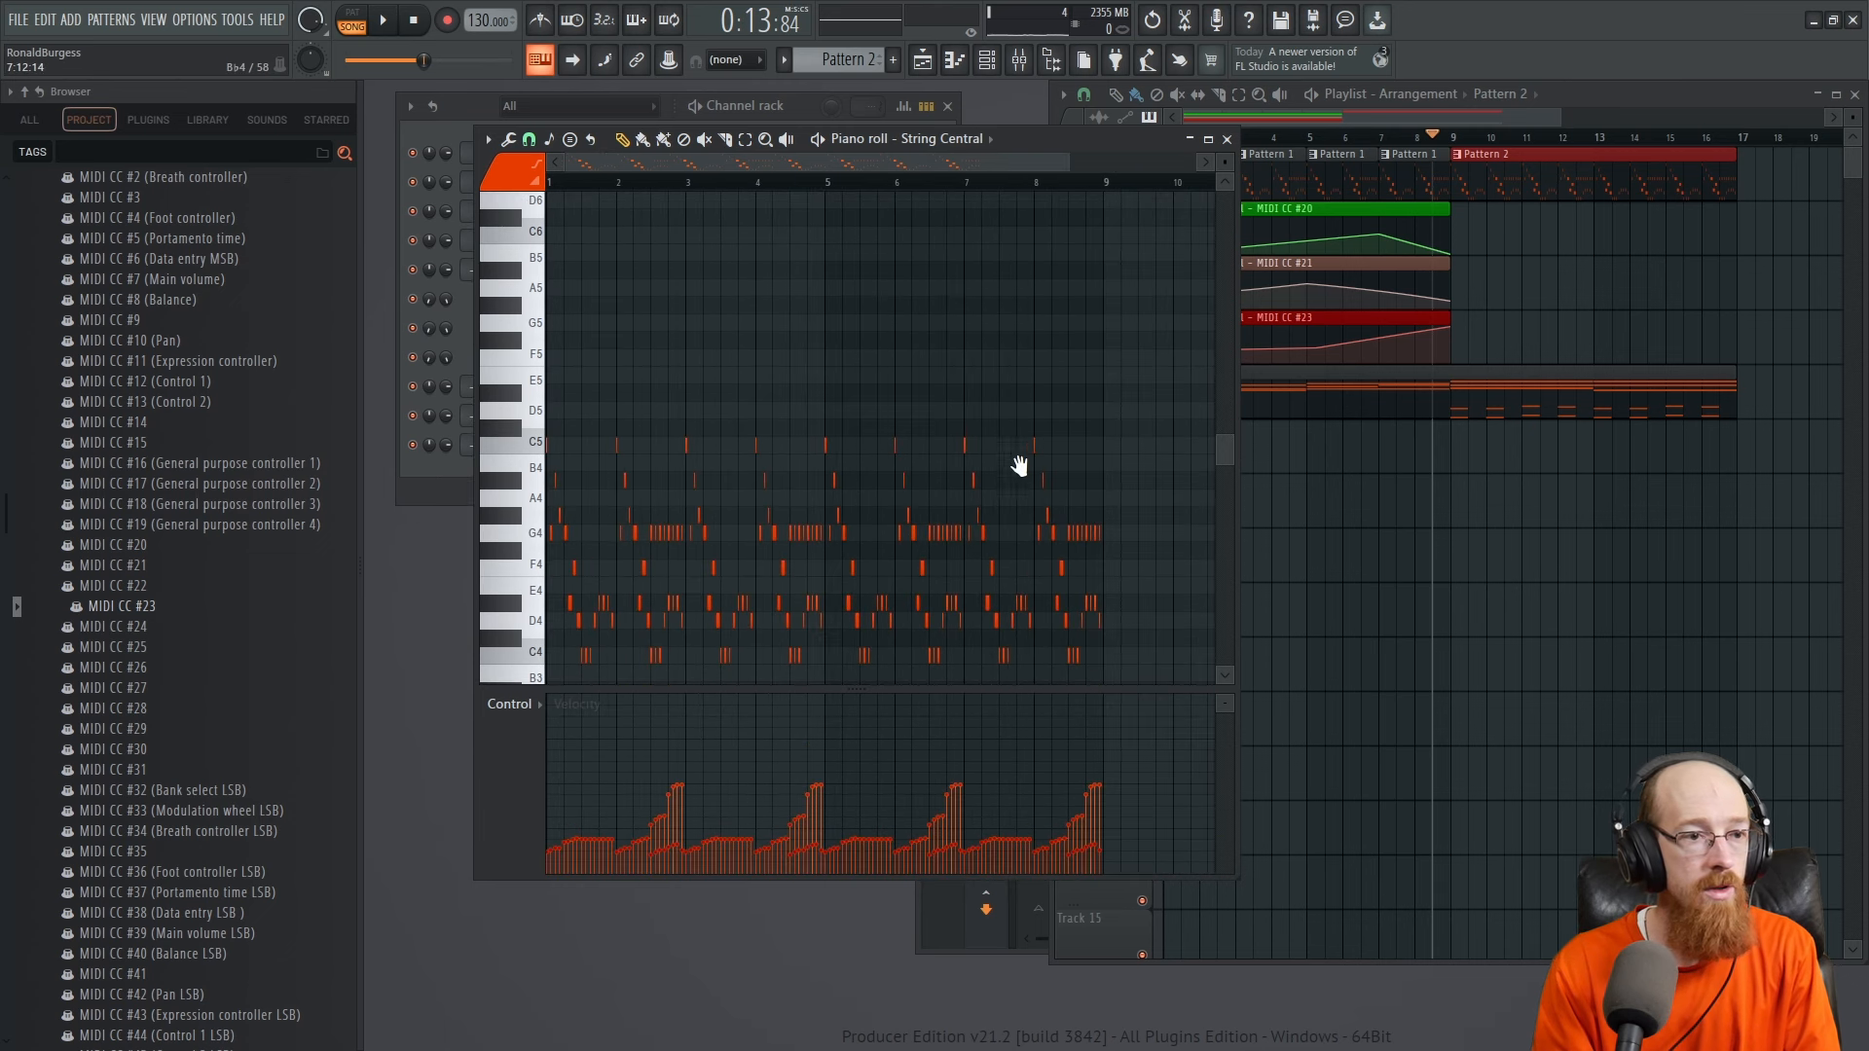
{"action": "left_click_drag", "start_coordinate": [1019, 466], "coordinate": [1022, 402]}
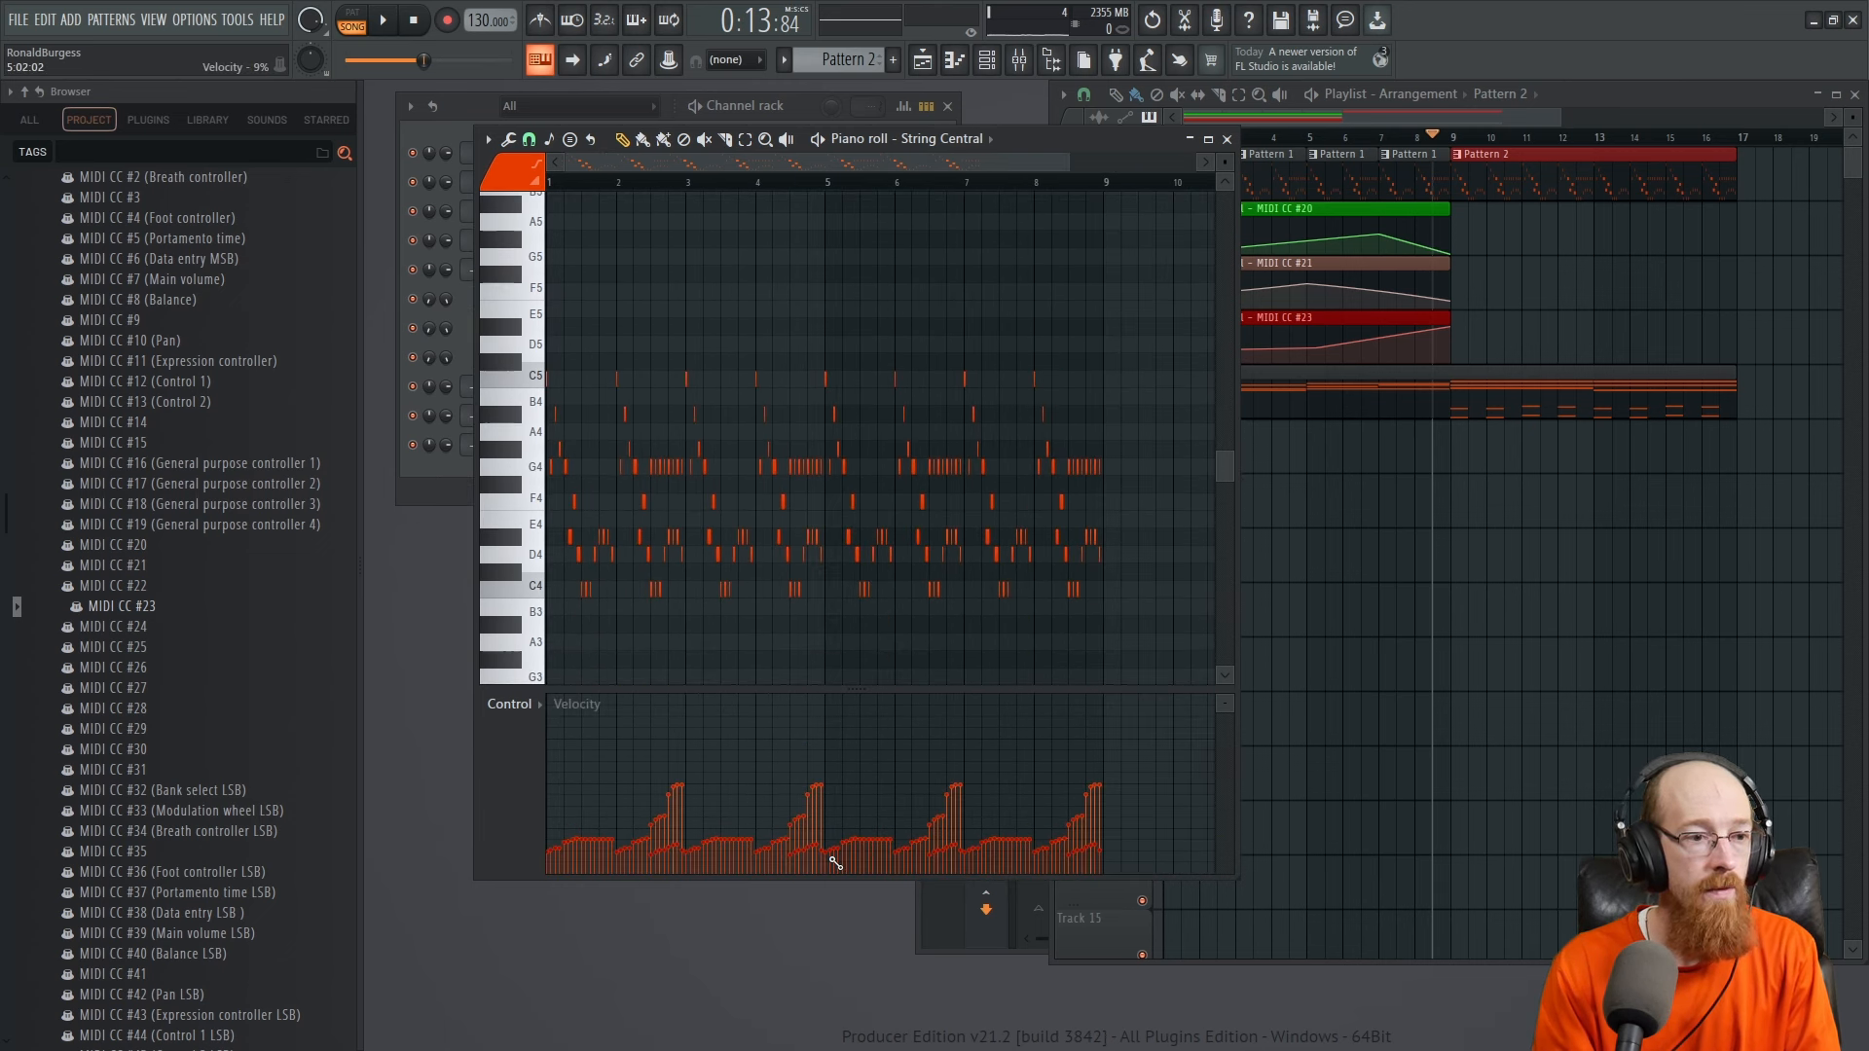
{"action": "left_click_drag", "start_coordinate": [988, 816], "coordinate": [1119, 749]}
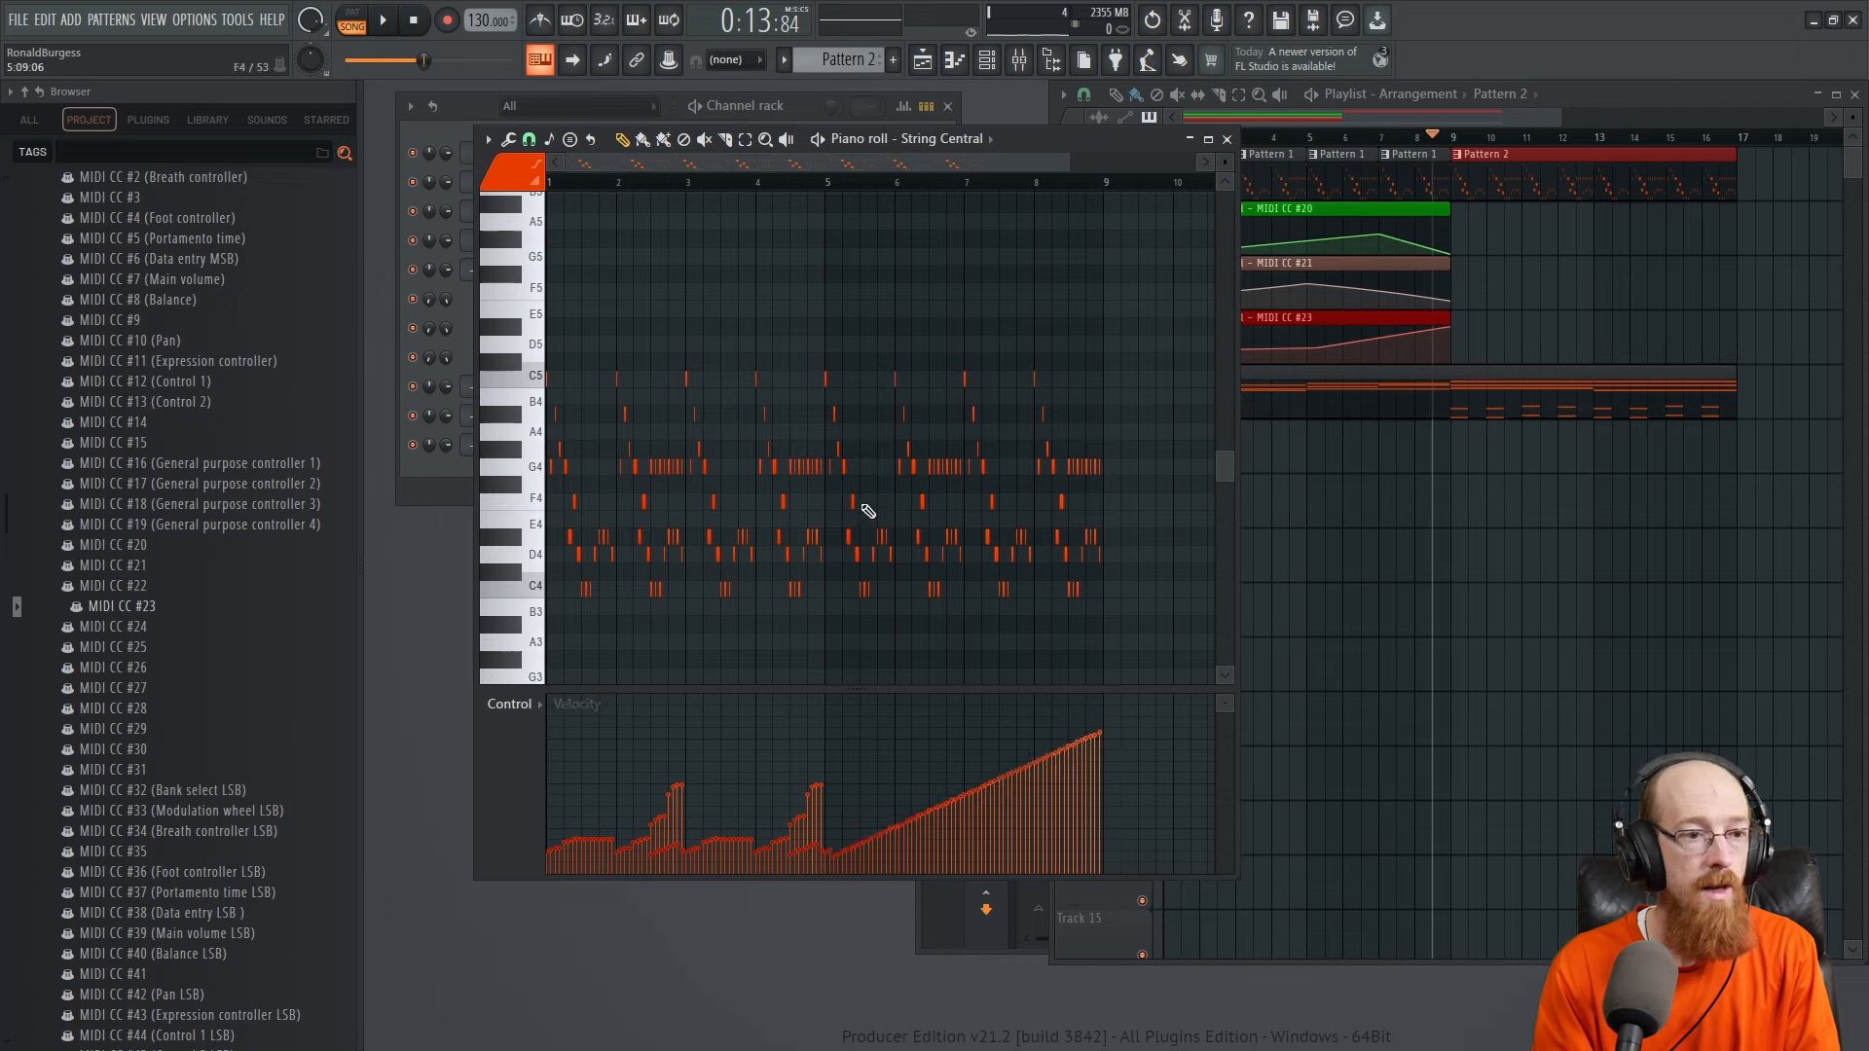
Play the arrangement from just before bar 9 to hear the merged pattern with its velocity ramp
{"action": "left_click", "coordinate": [1511, 100]}
{"action": "key", "text": "space"}
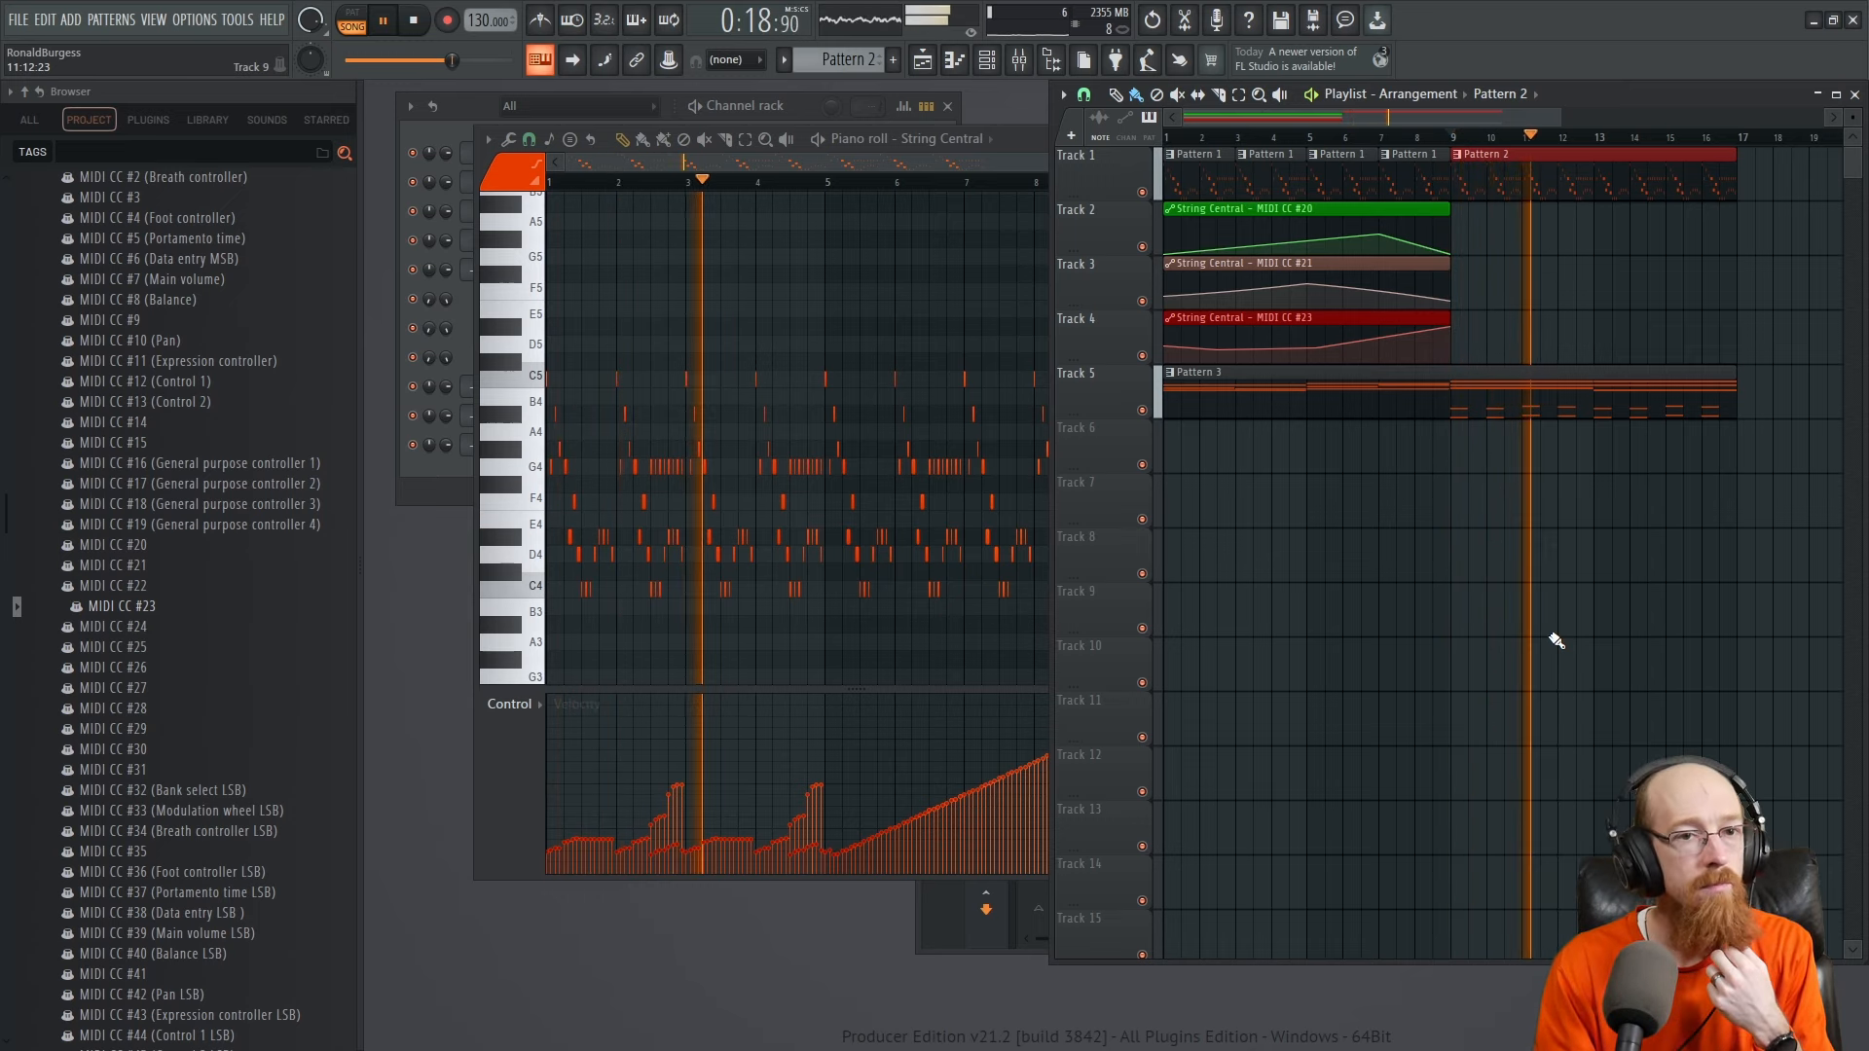
{"action": "scroll", "coordinate": [1558, 531], "scroll_direction": "right", "scroll_amount": 5}
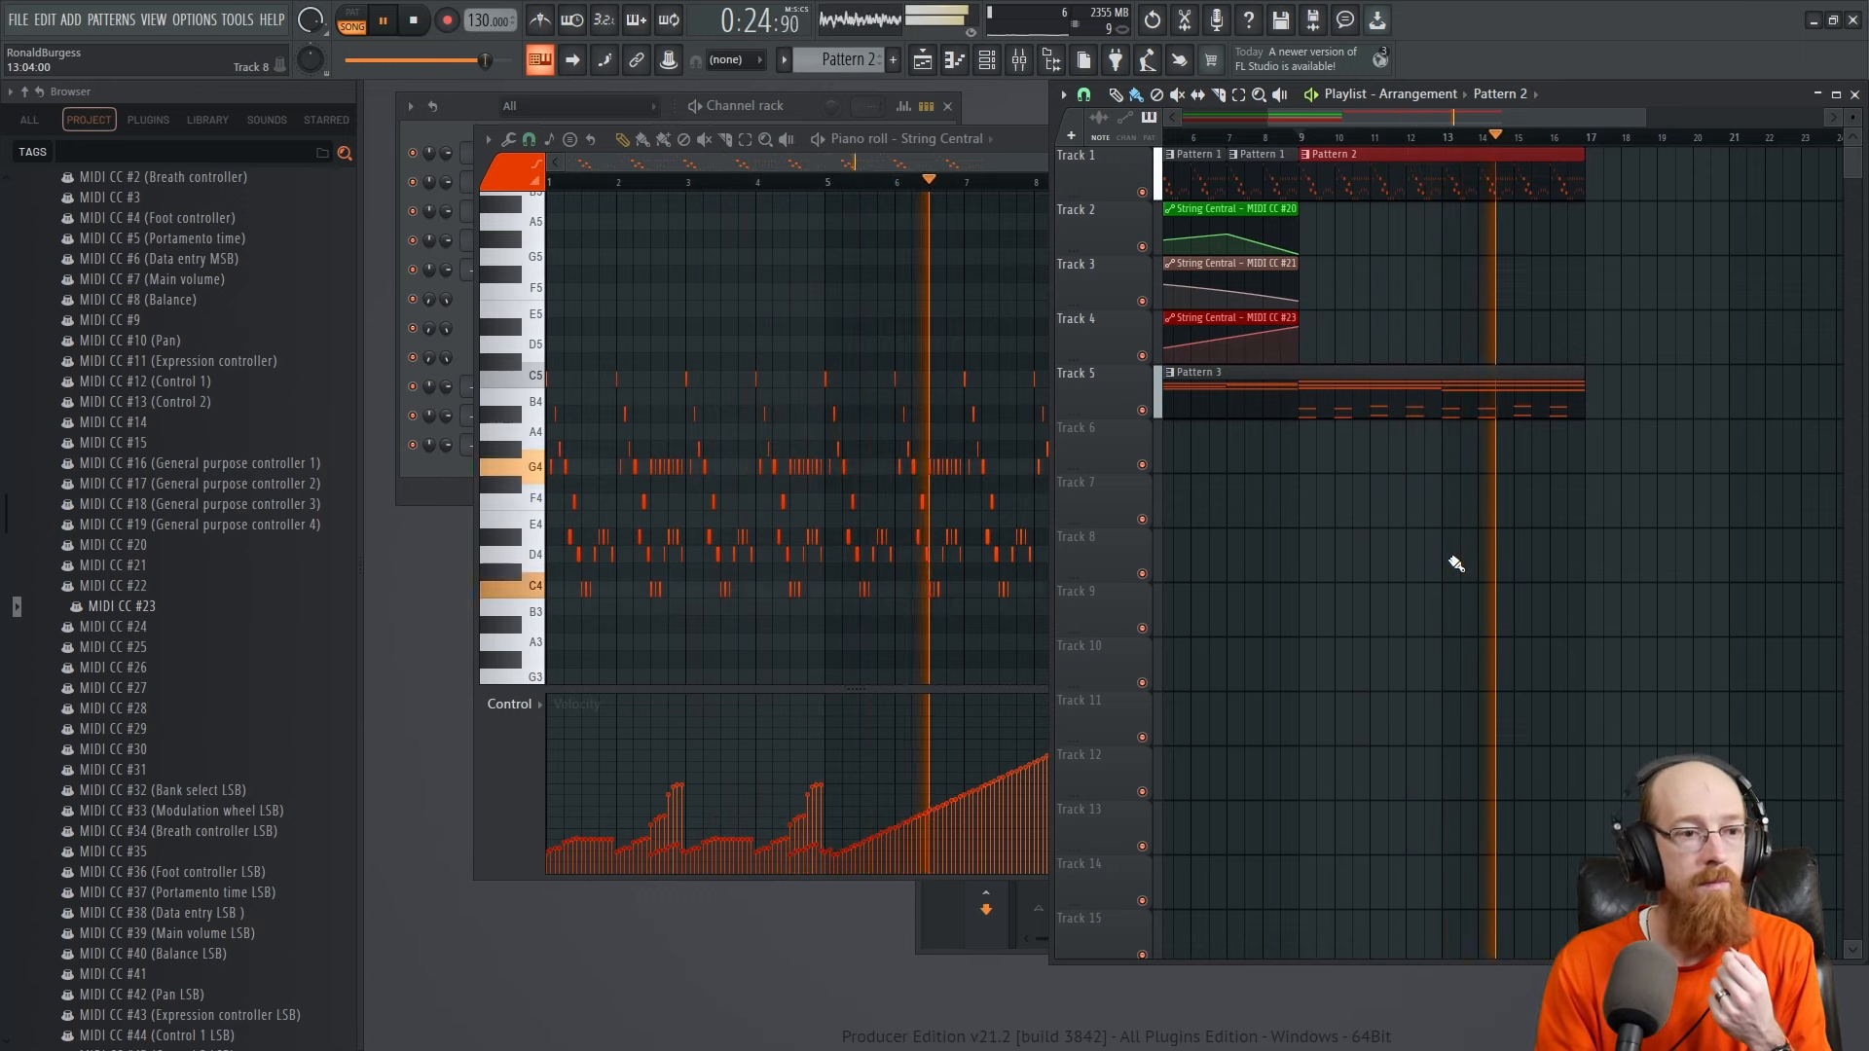
Extend the Pattern 3 clip on Track 5 to the end of bar 20, close the piano roll and return the playhead to the start
{"action": "scroll", "coordinate": [1385, 491], "scroll_direction": "right", "scroll_amount": 4}
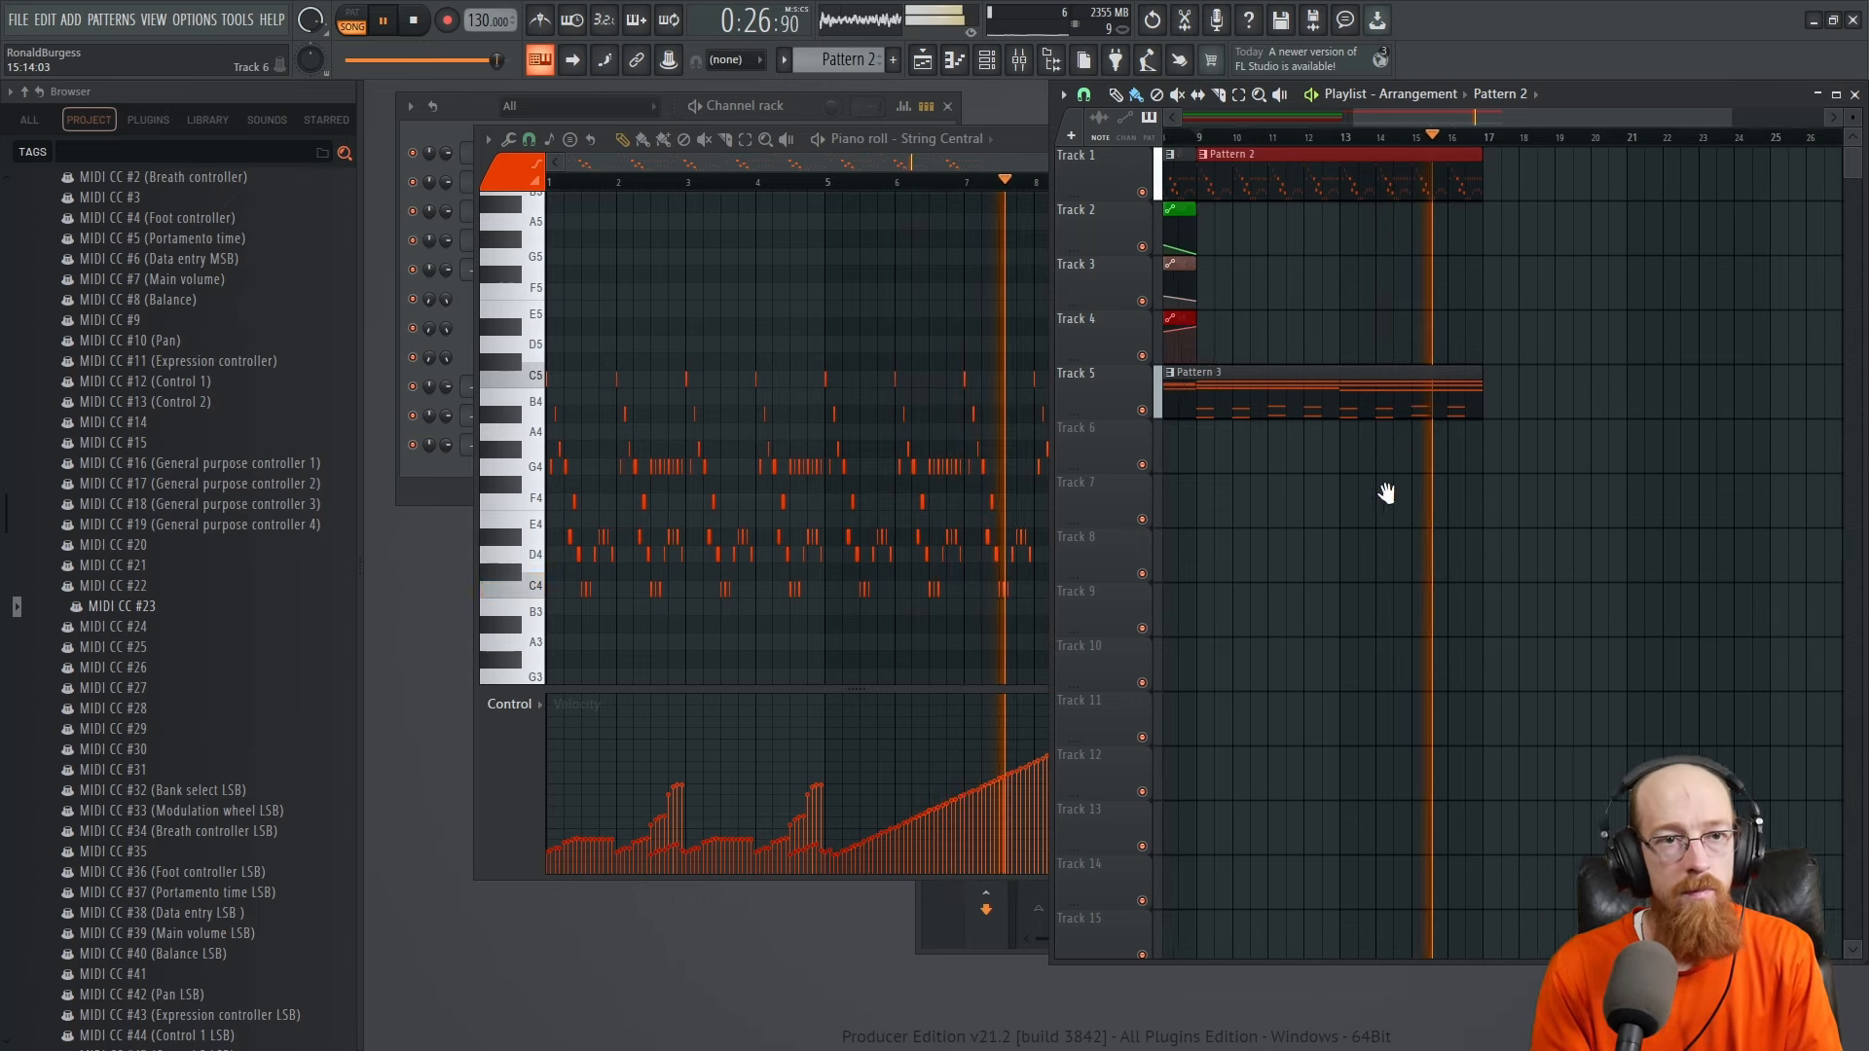
{"action": "left_click_drag", "start_coordinate": [1443, 410], "coordinate": [1567, 407]}
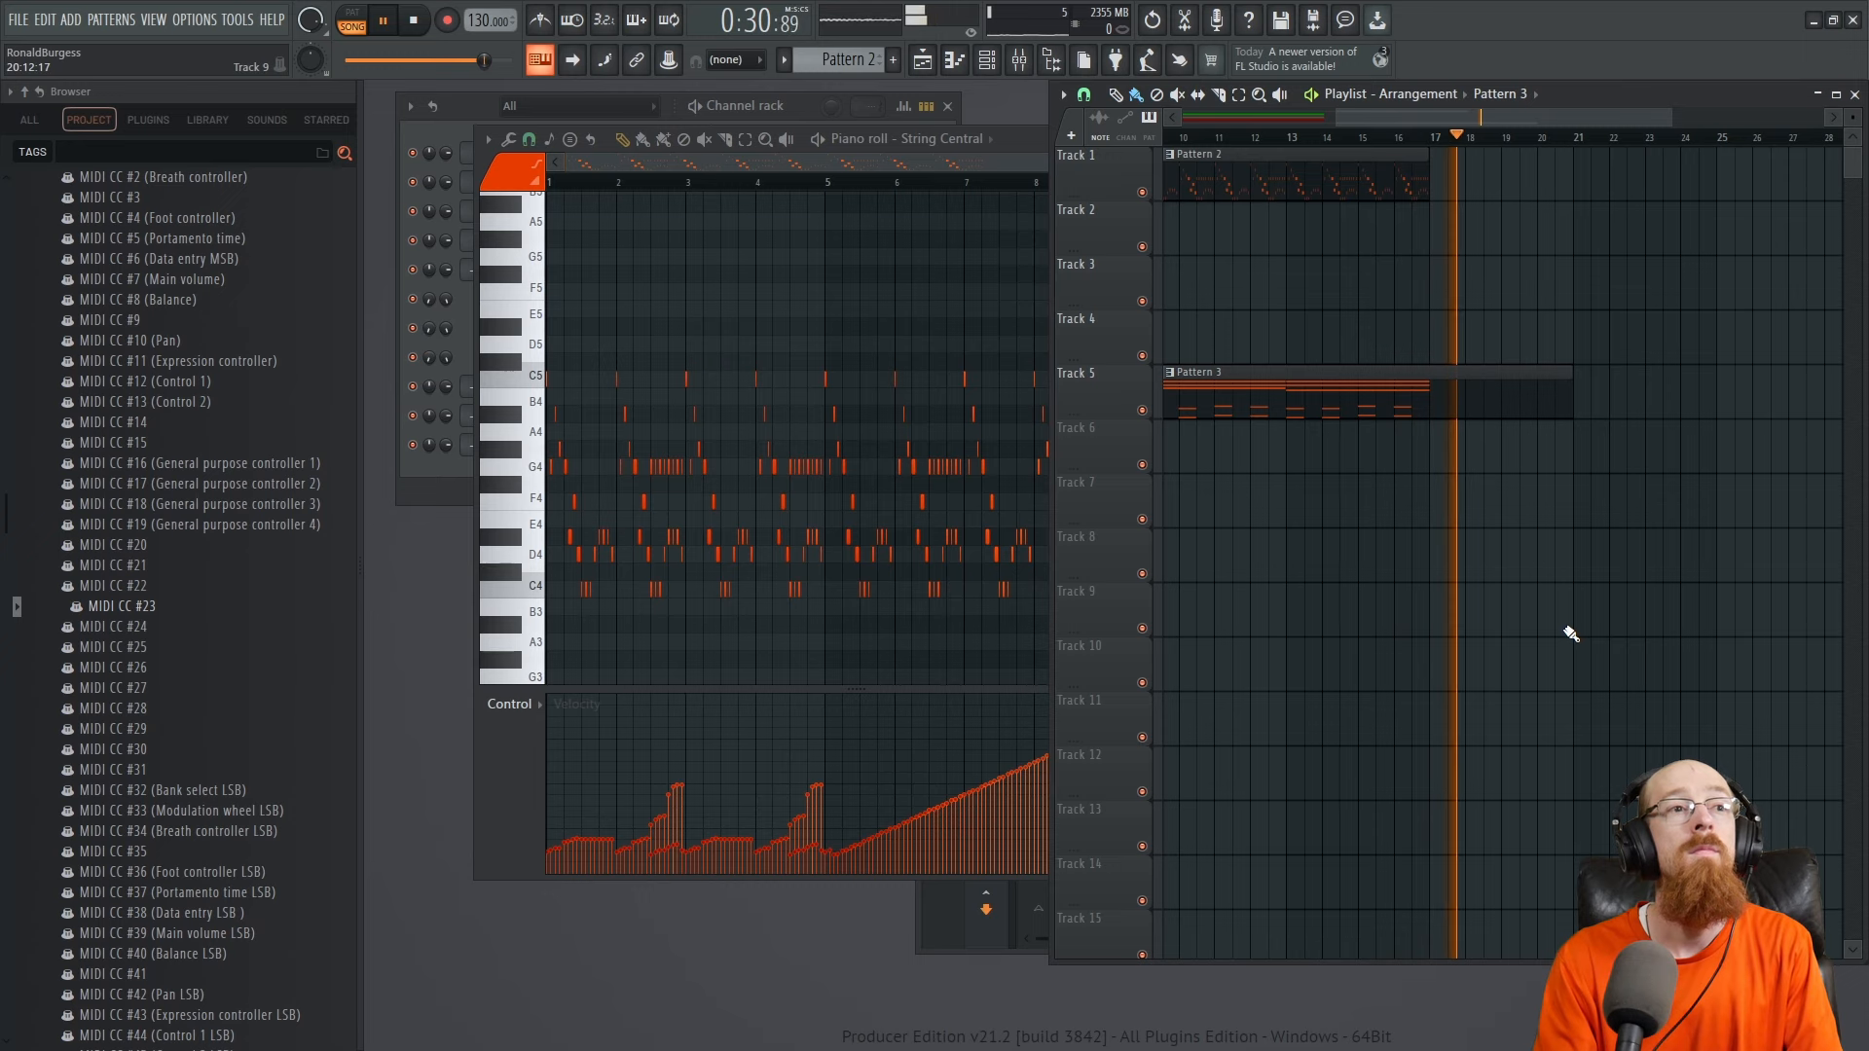
{"action": "left_click", "coordinate": [1010, 165]}
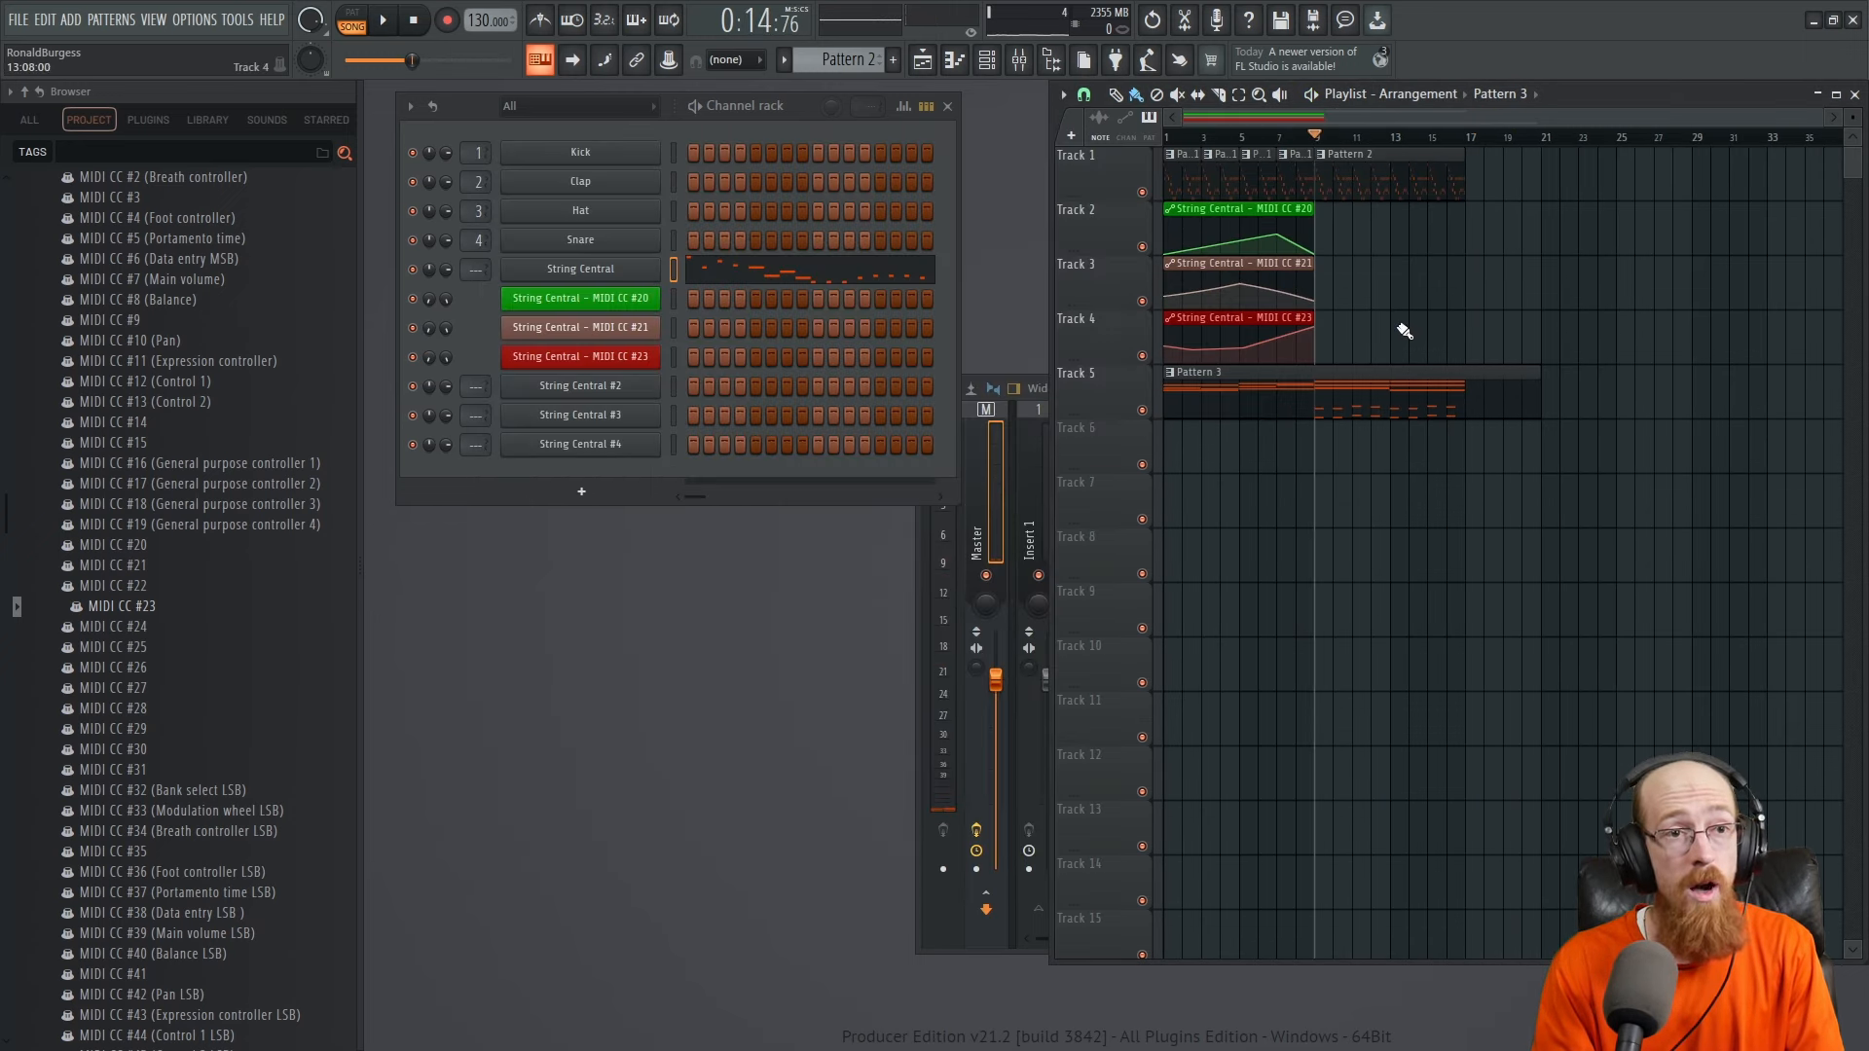
{"action": "left_click", "coordinate": [1167, 137]}
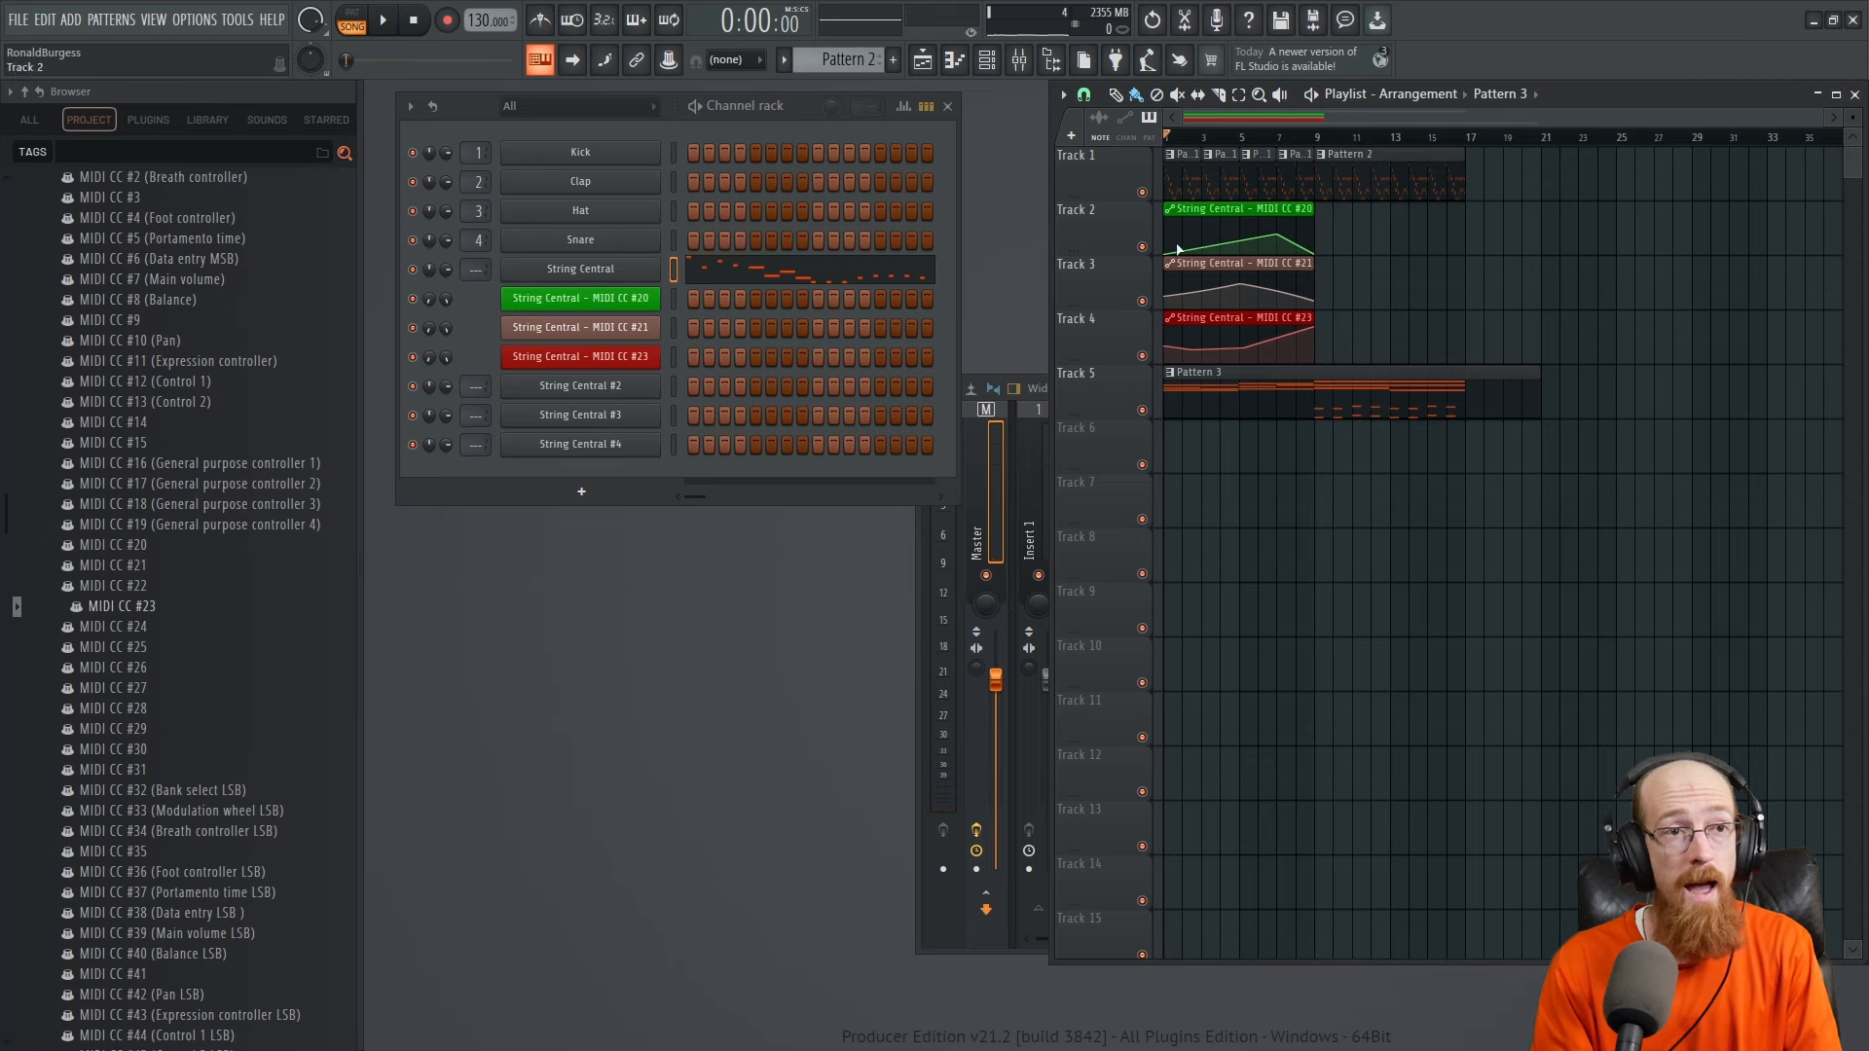
Review the main, arpeggiator and effects pages of String Central #2 with its Soft Dark Vibes preset, and close the plugin
{"action": "left_click", "coordinate": [637, 388]}
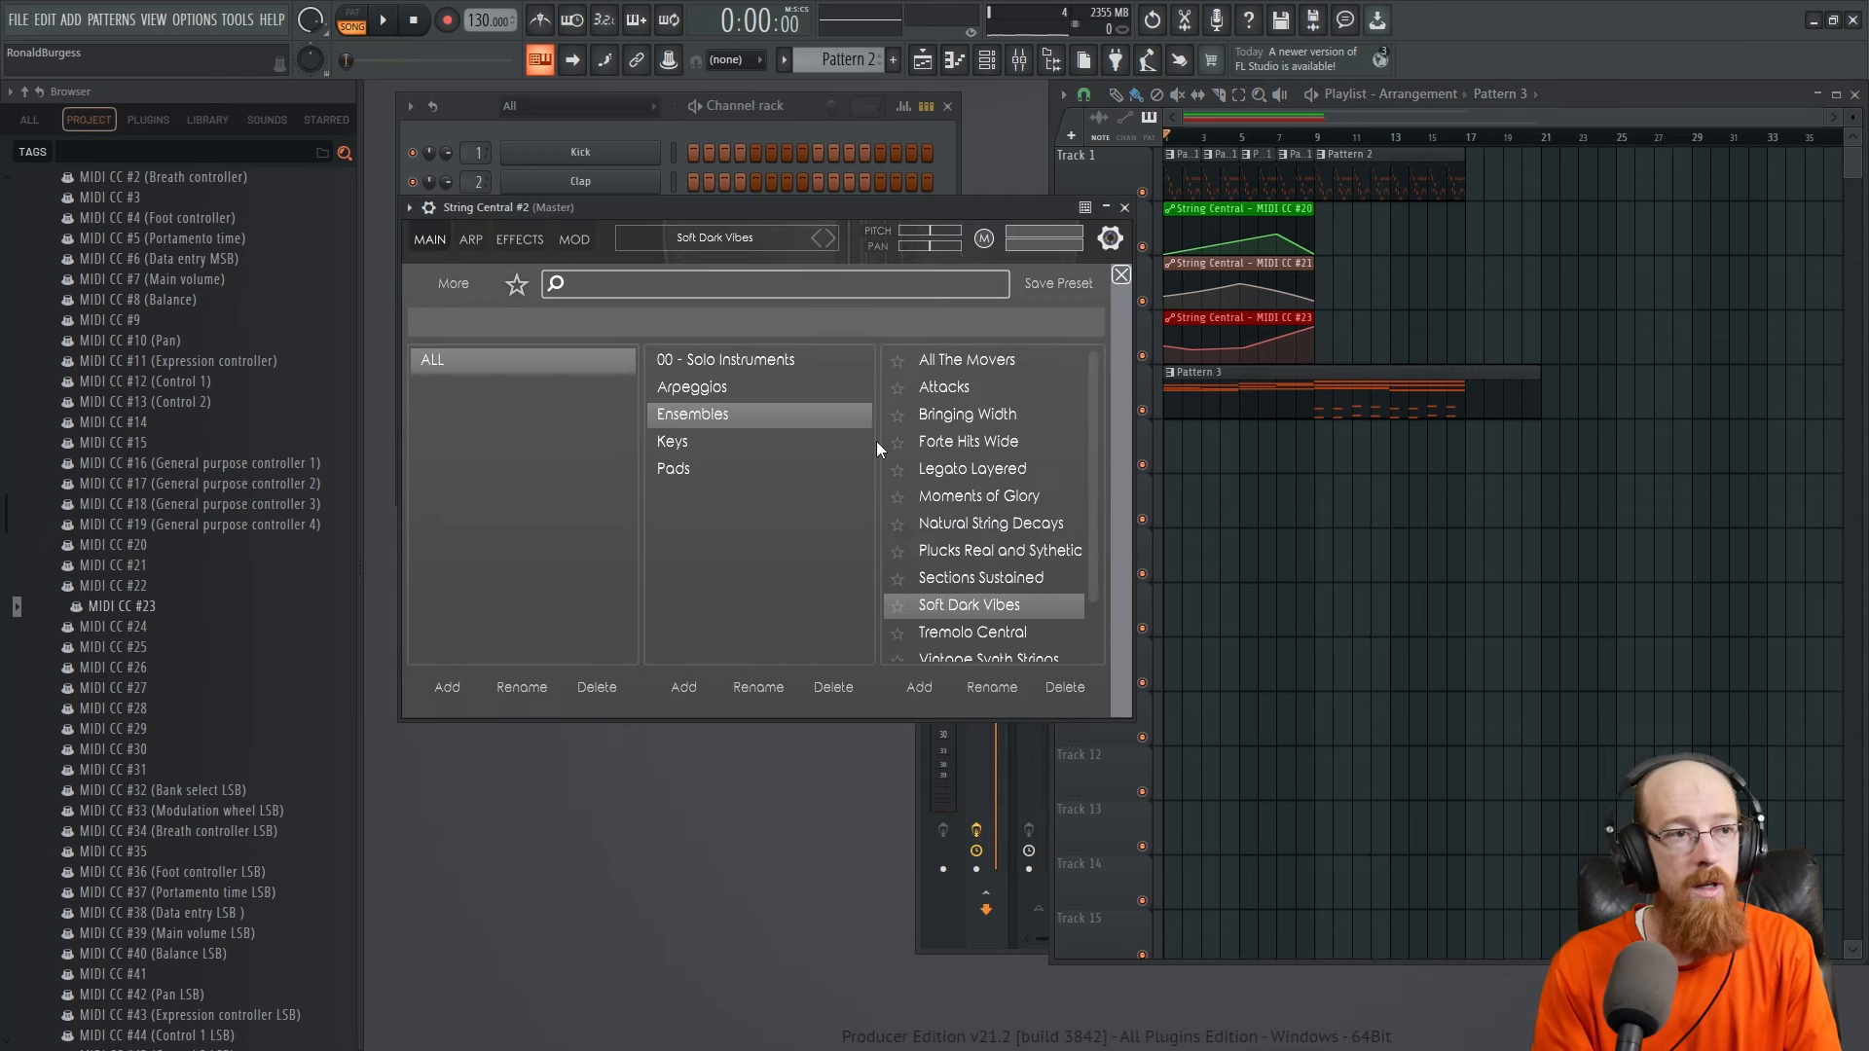
{"action": "left_click", "coordinate": [749, 243]}
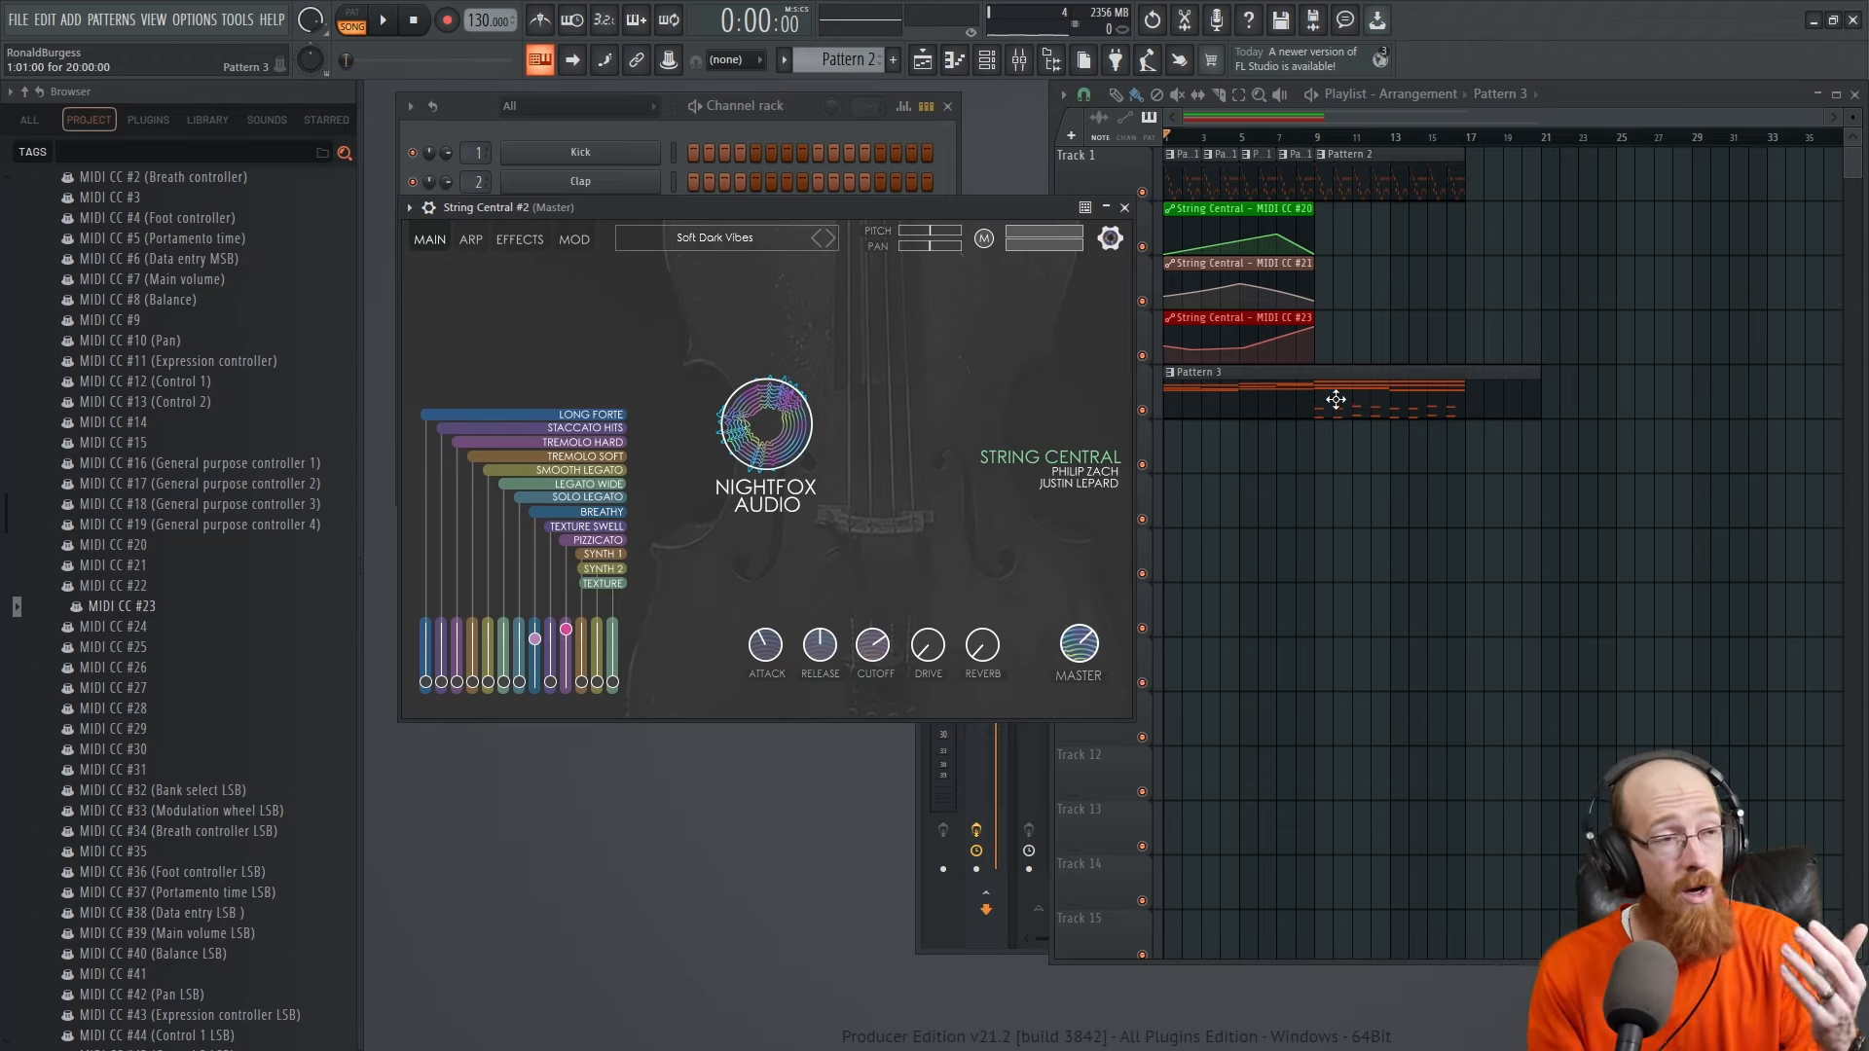
{"action": "left_click", "coordinate": [505, 242]}
{"action": "left_click", "coordinate": [480, 244]}
{"action": "left_click", "coordinate": [504, 248]}
{"action": "left_click", "coordinate": [476, 247]}
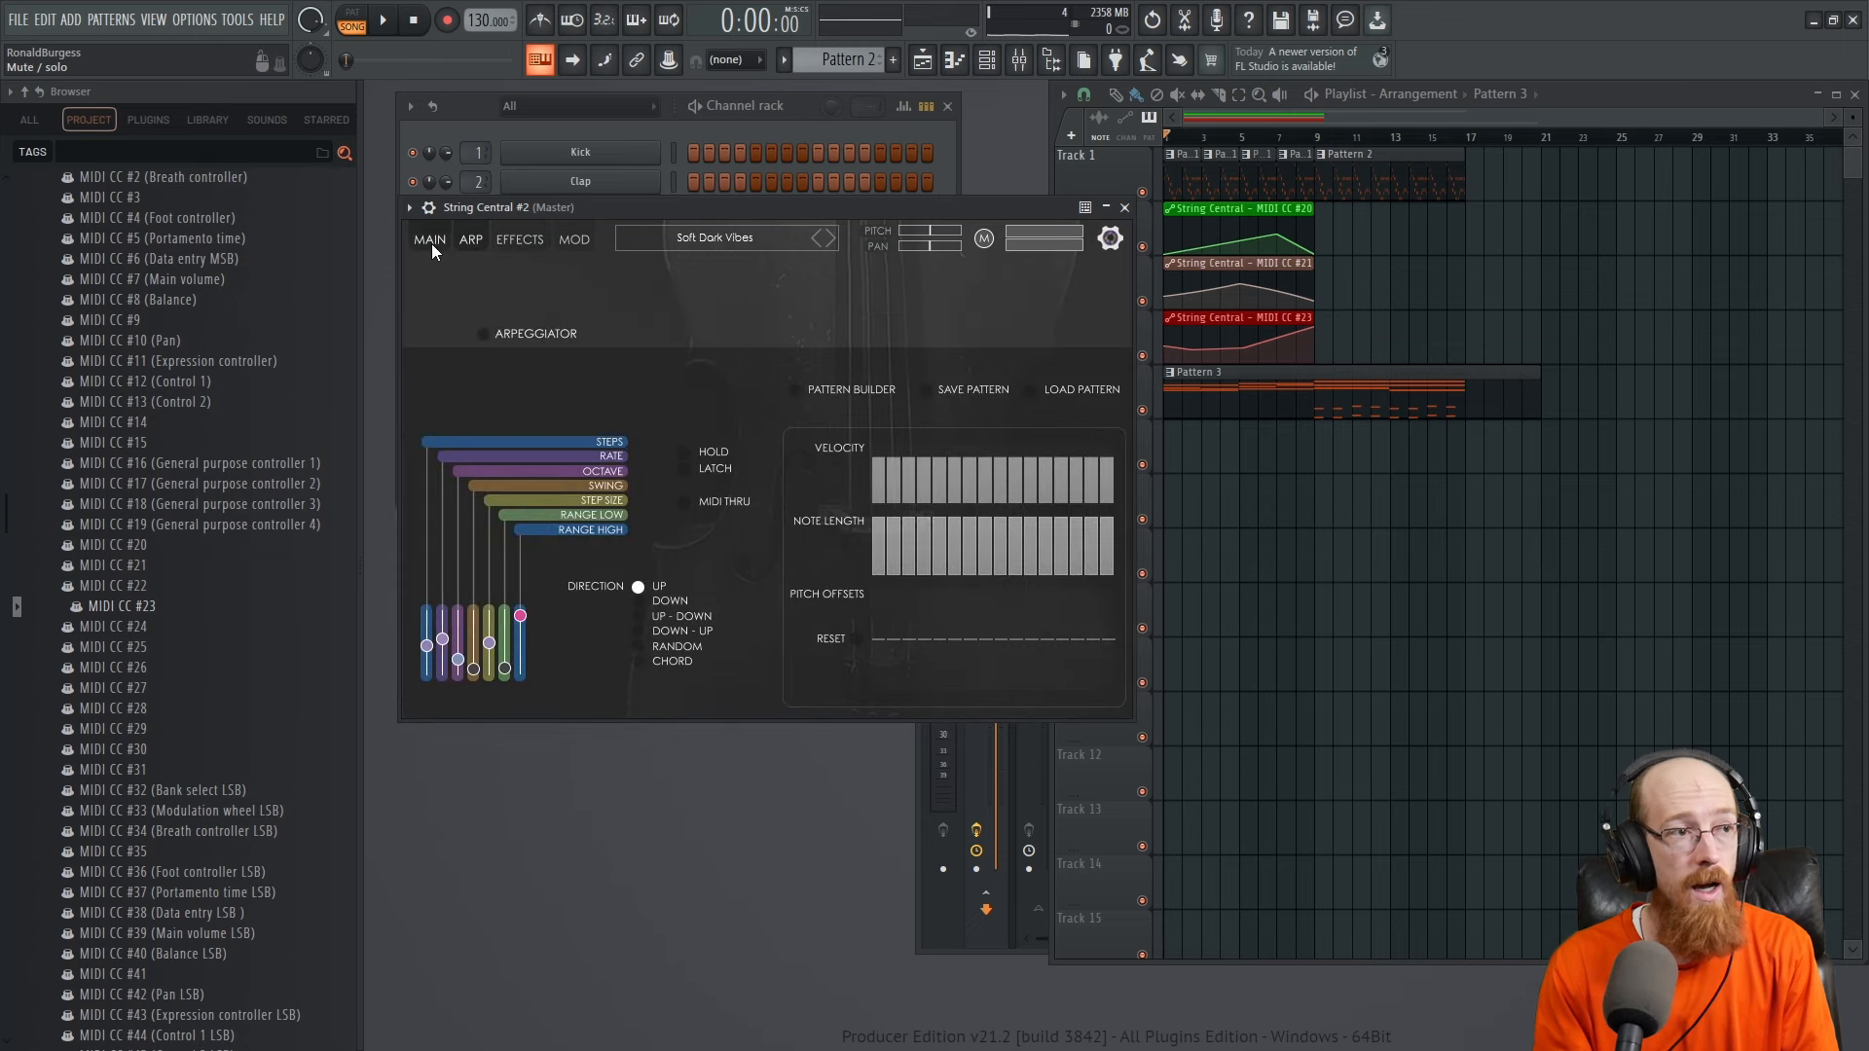
{"action": "left_click", "coordinate": [430, 244]}
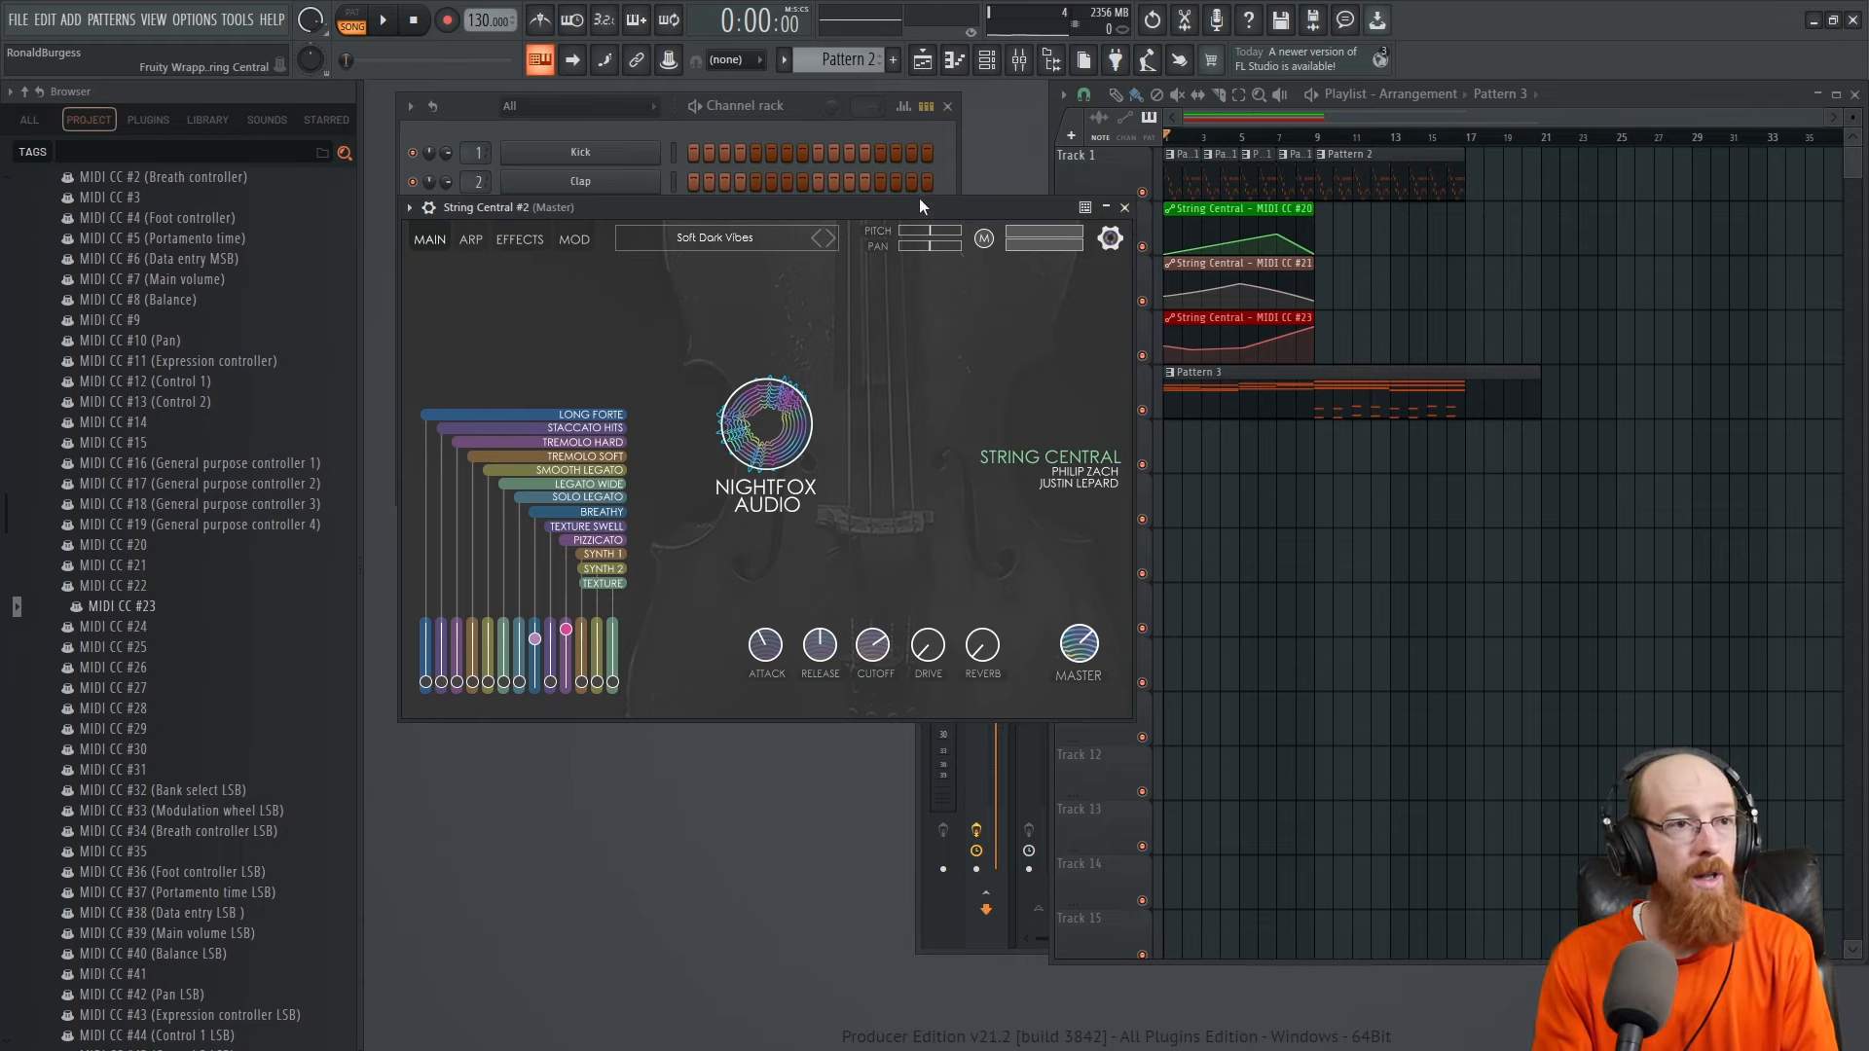
{"action": "left_click_drag", "start_coordinate": [919, 206], "coordinate": [905, 213]}
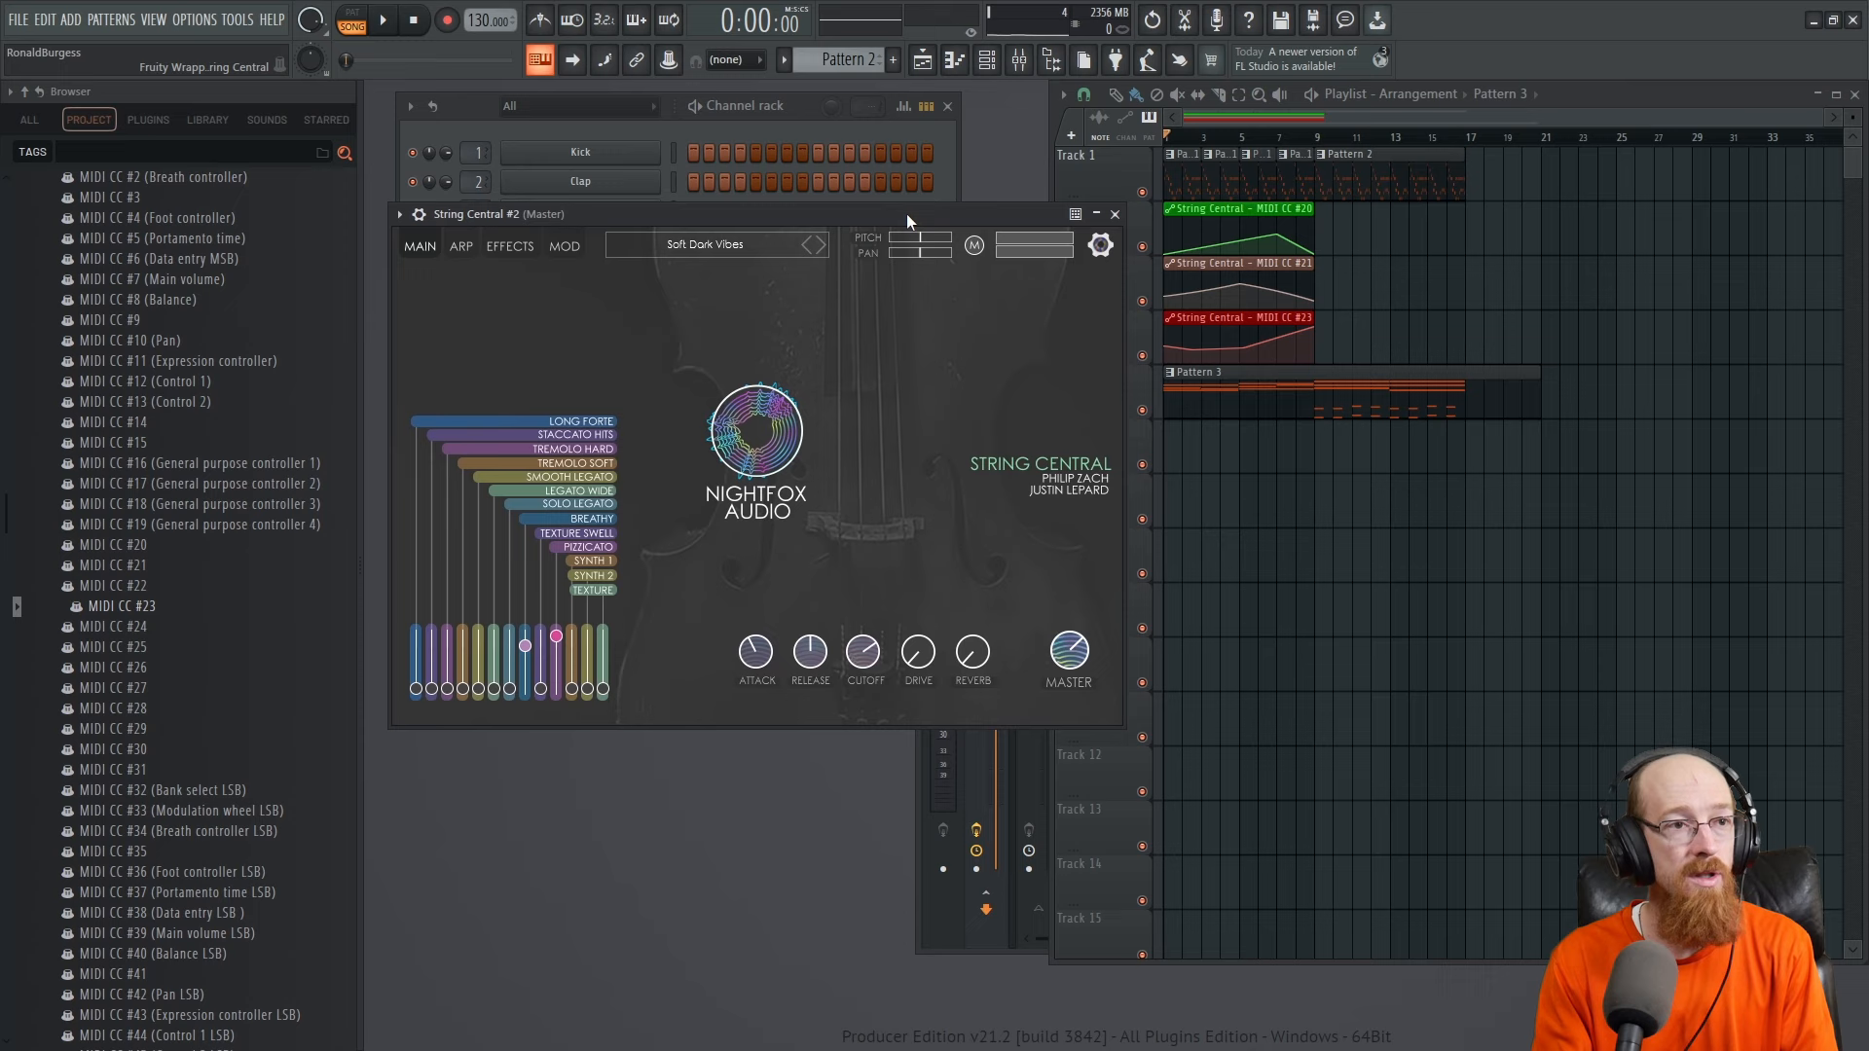
{"action": "left_click", "coordinate": [1111, 214]}
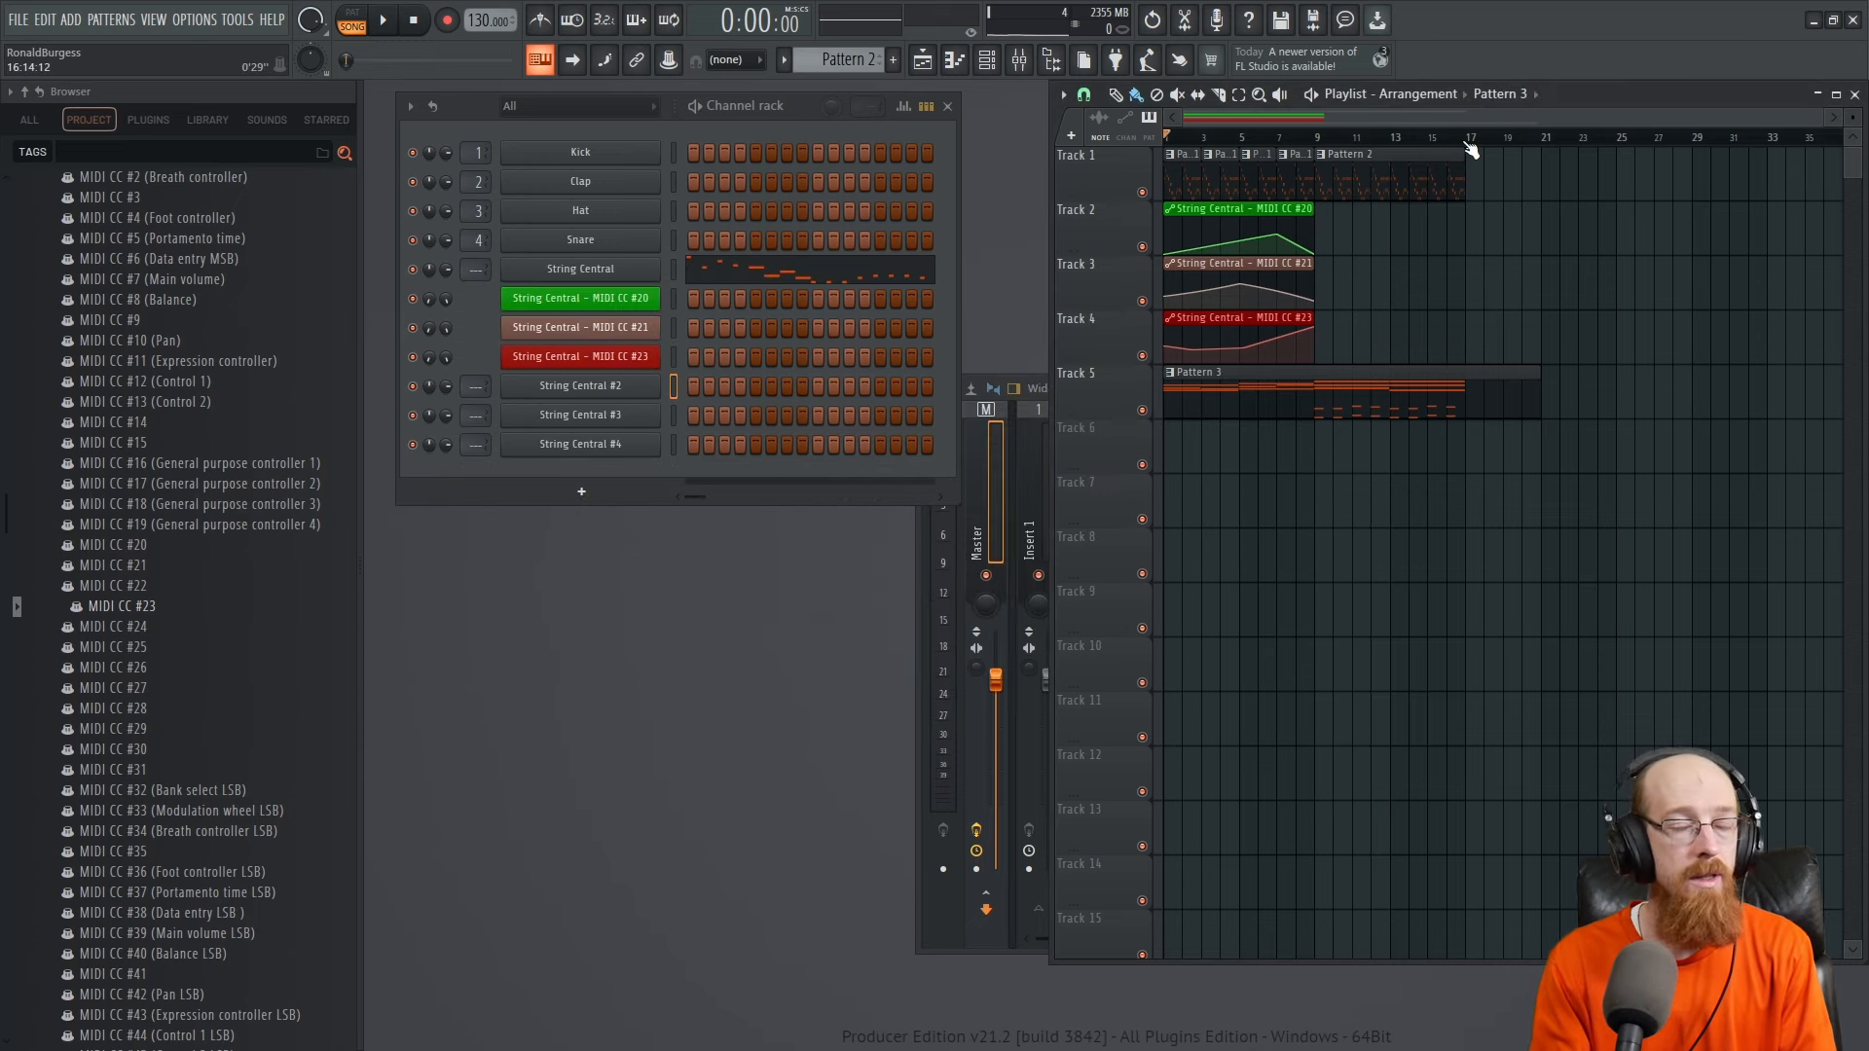
Play the full arrangement from bar 1 past the end of Pattern 2 with the first String Central instance in view, and stop playback
{"action": "scroll", "coordinate": [1652, 342], "scroll_direction": "up", "scroll_amount": 3}
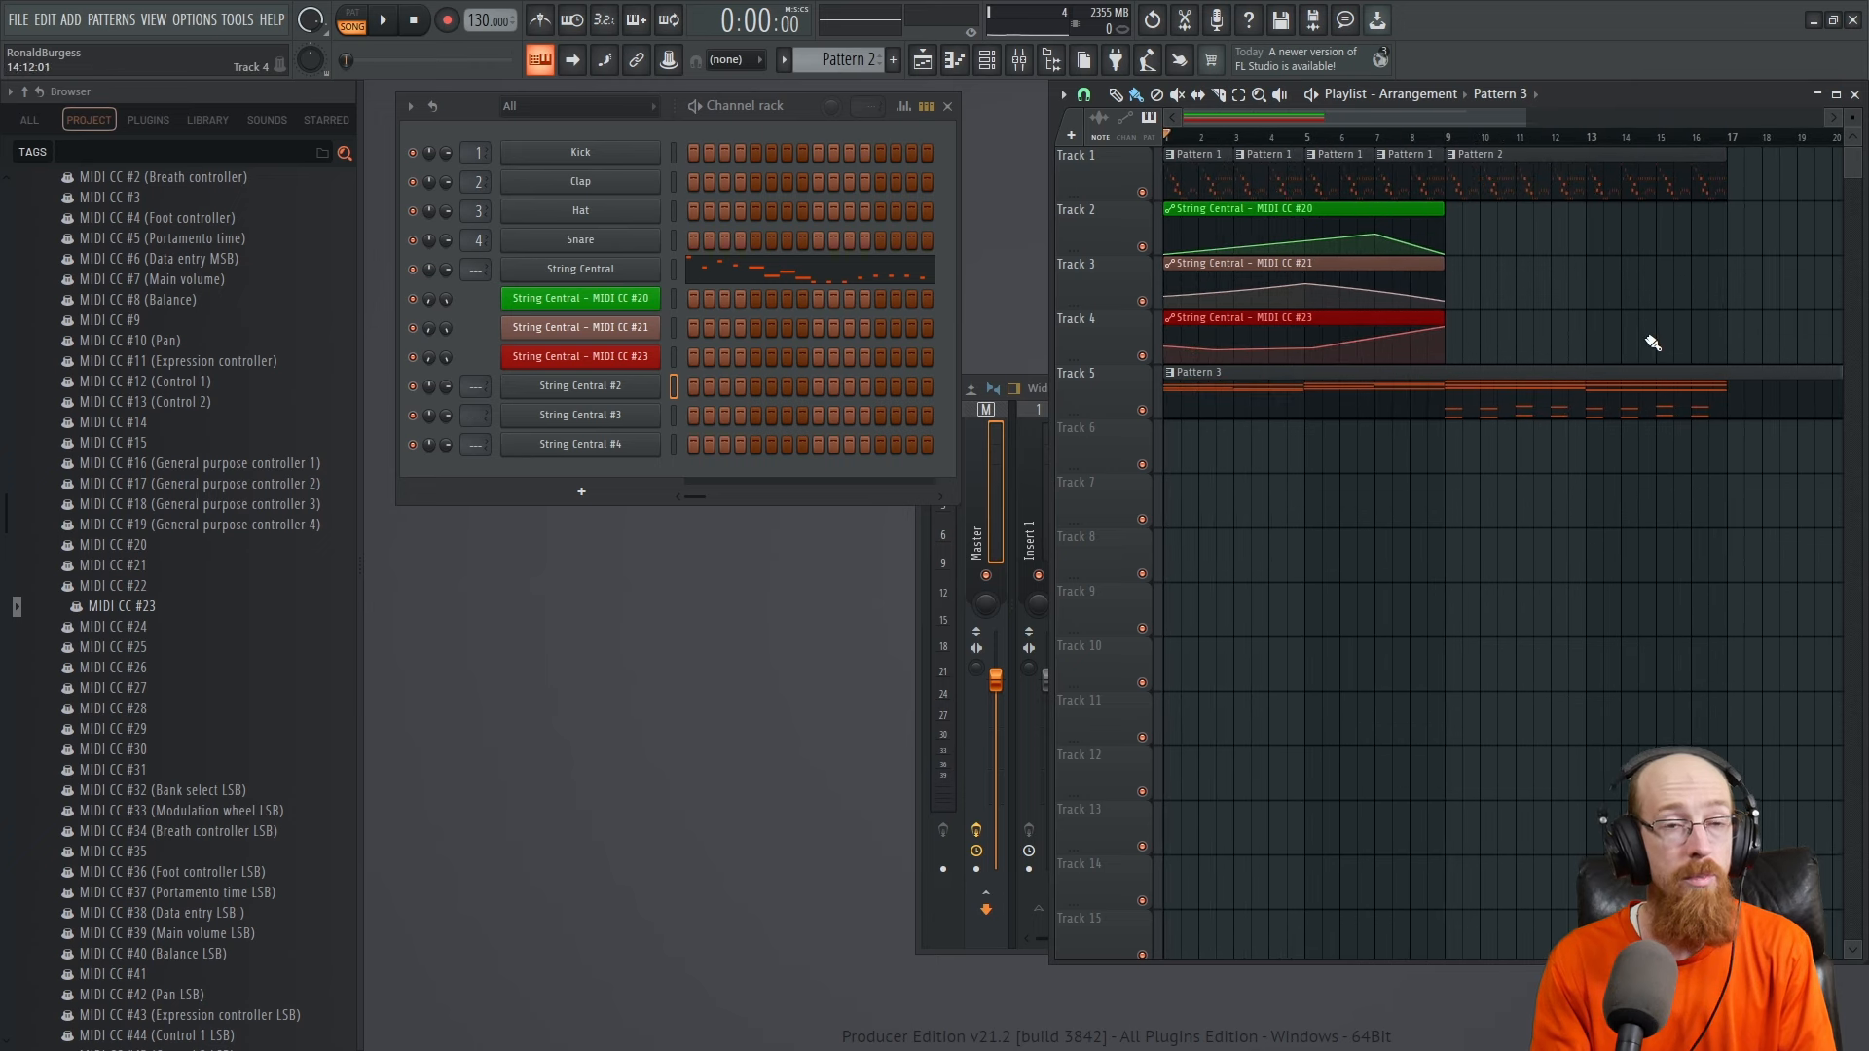
{"action": "scroll", "coordinate": [1416, 346], "scroll_direction": "down", "scroll_amount": 2}
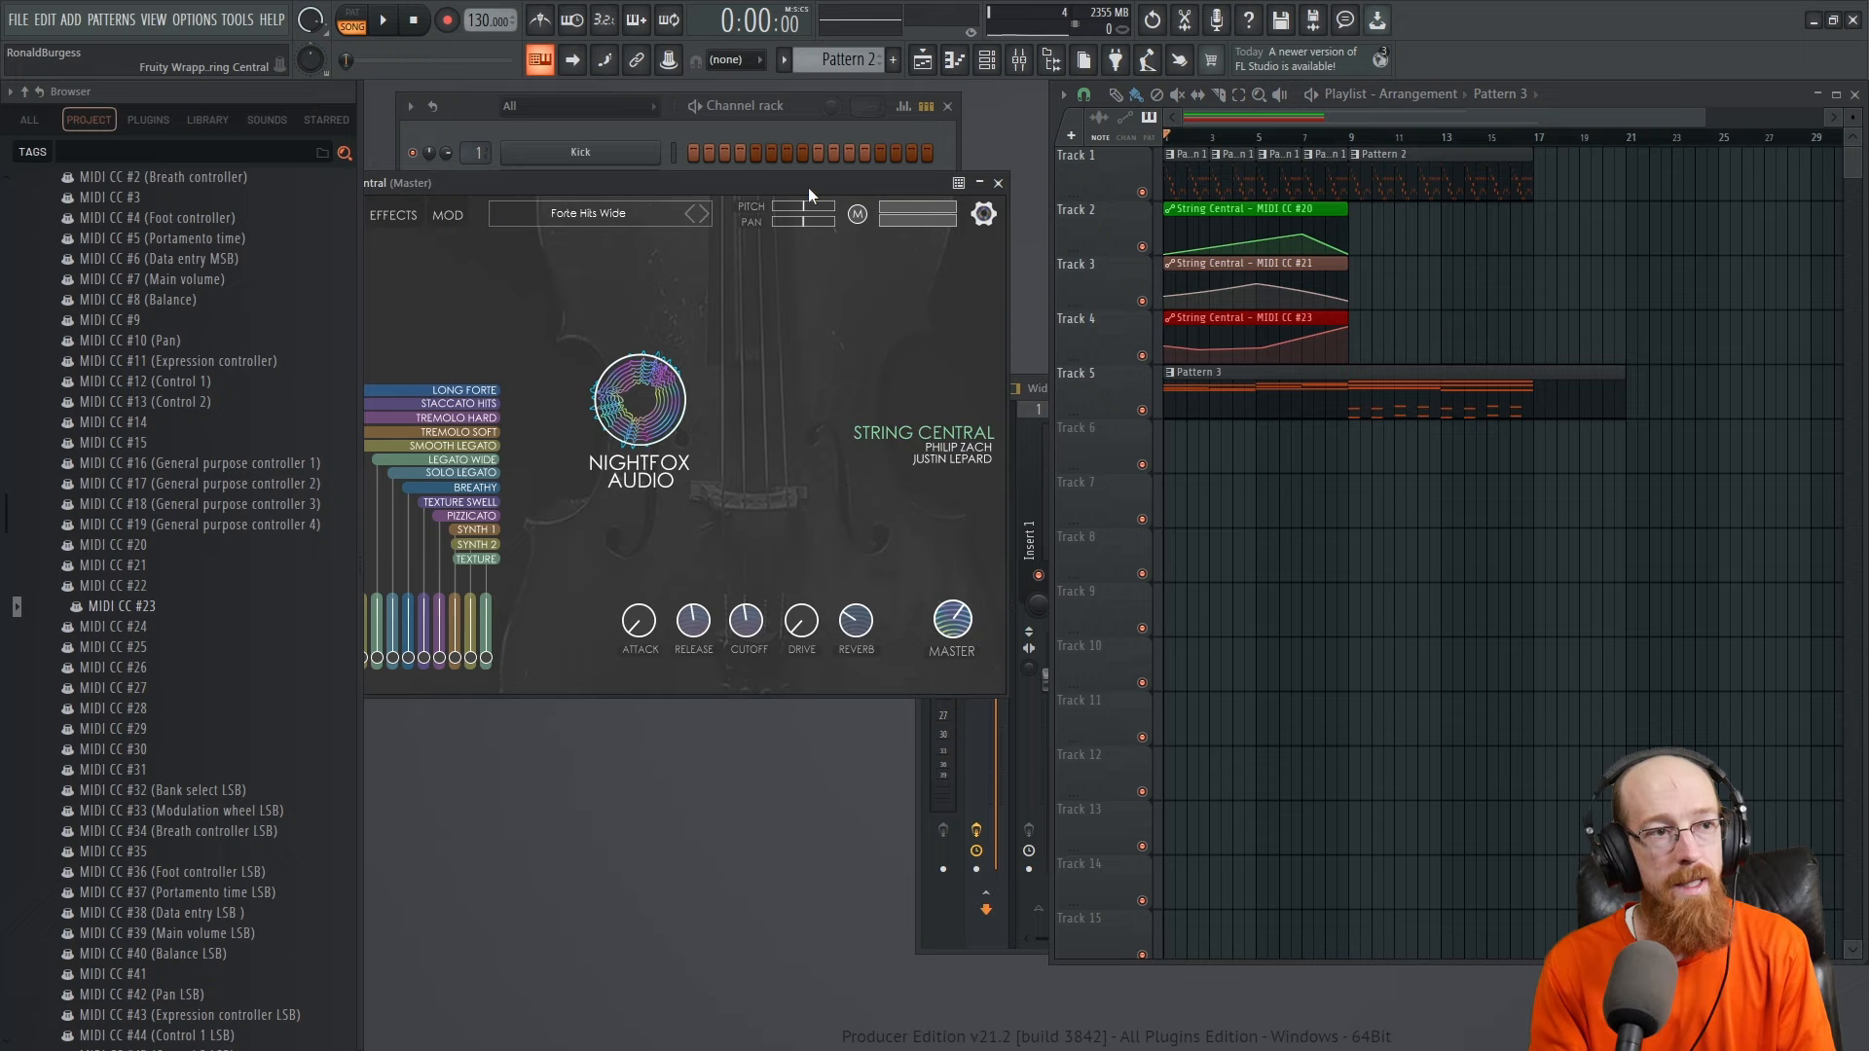
{"action": "key", "text": "space"}
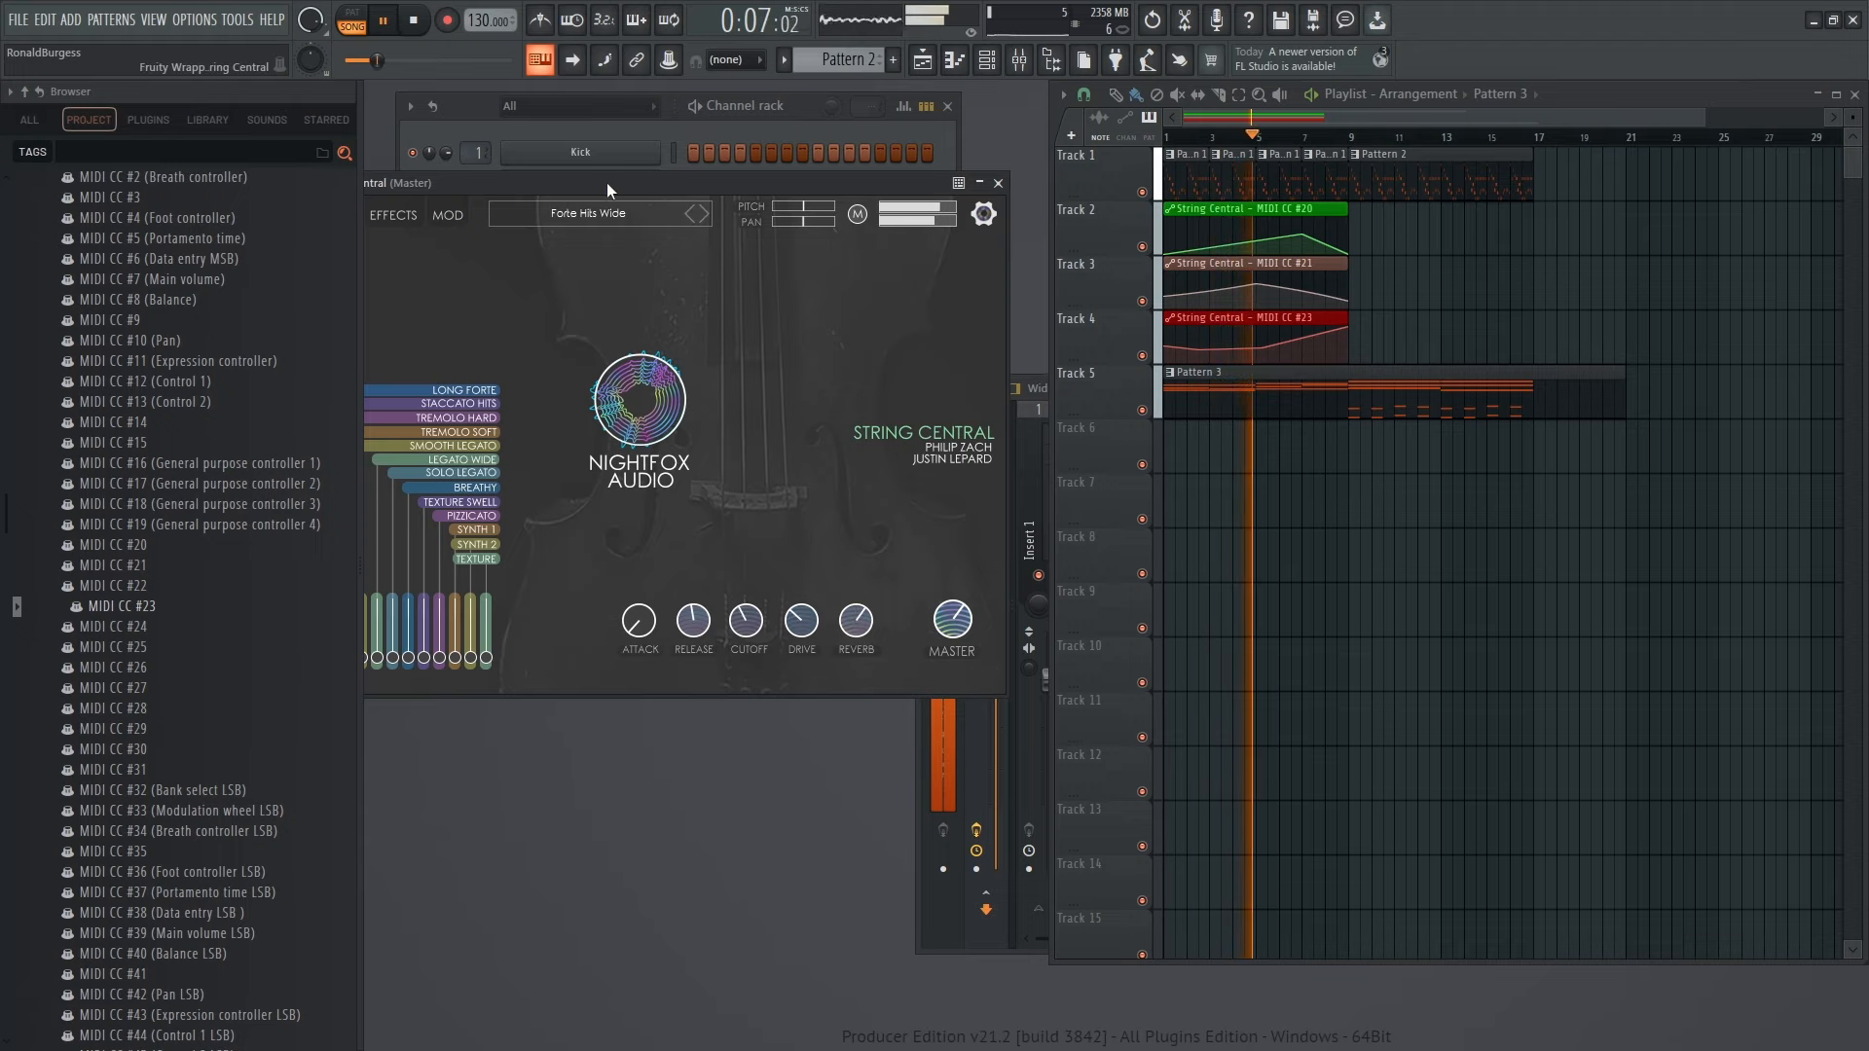
{"action": "left_click_drag", "start_coordinate": [605, 183], "coordinate": [723, 120]}
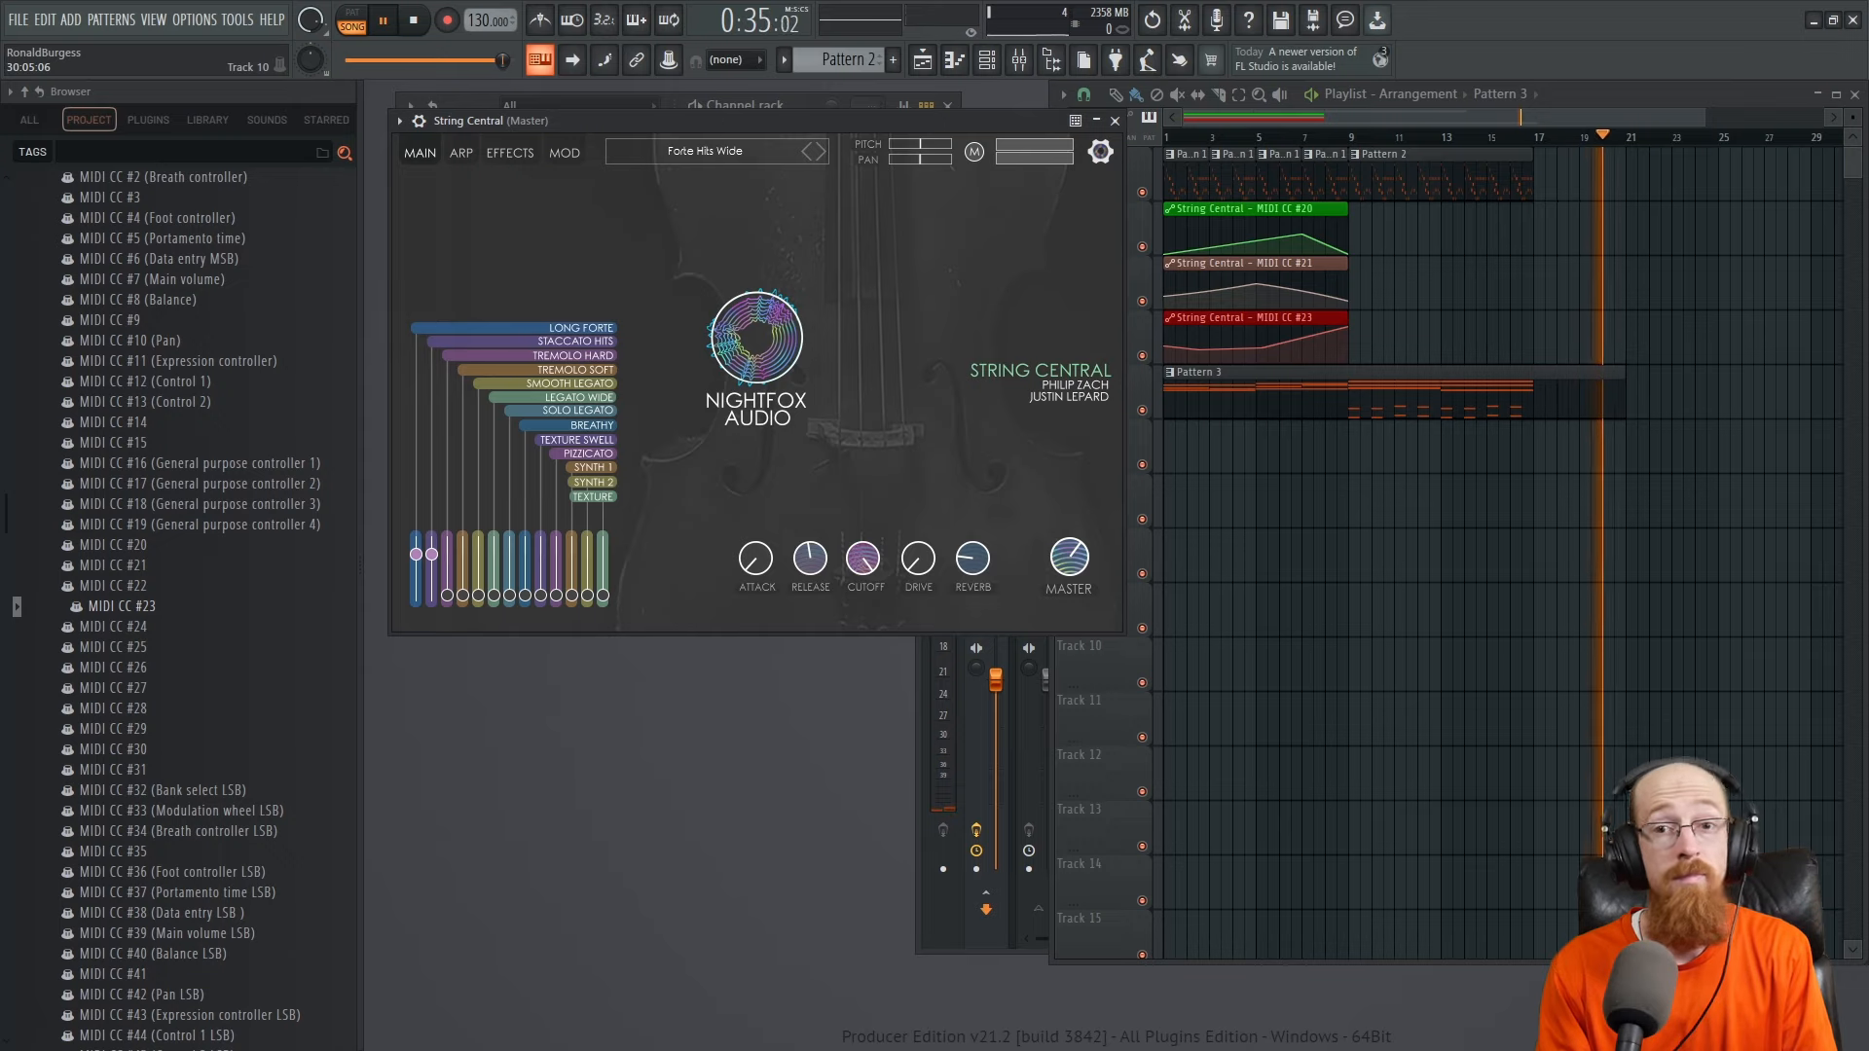
{"action": "key", "text": "space"}
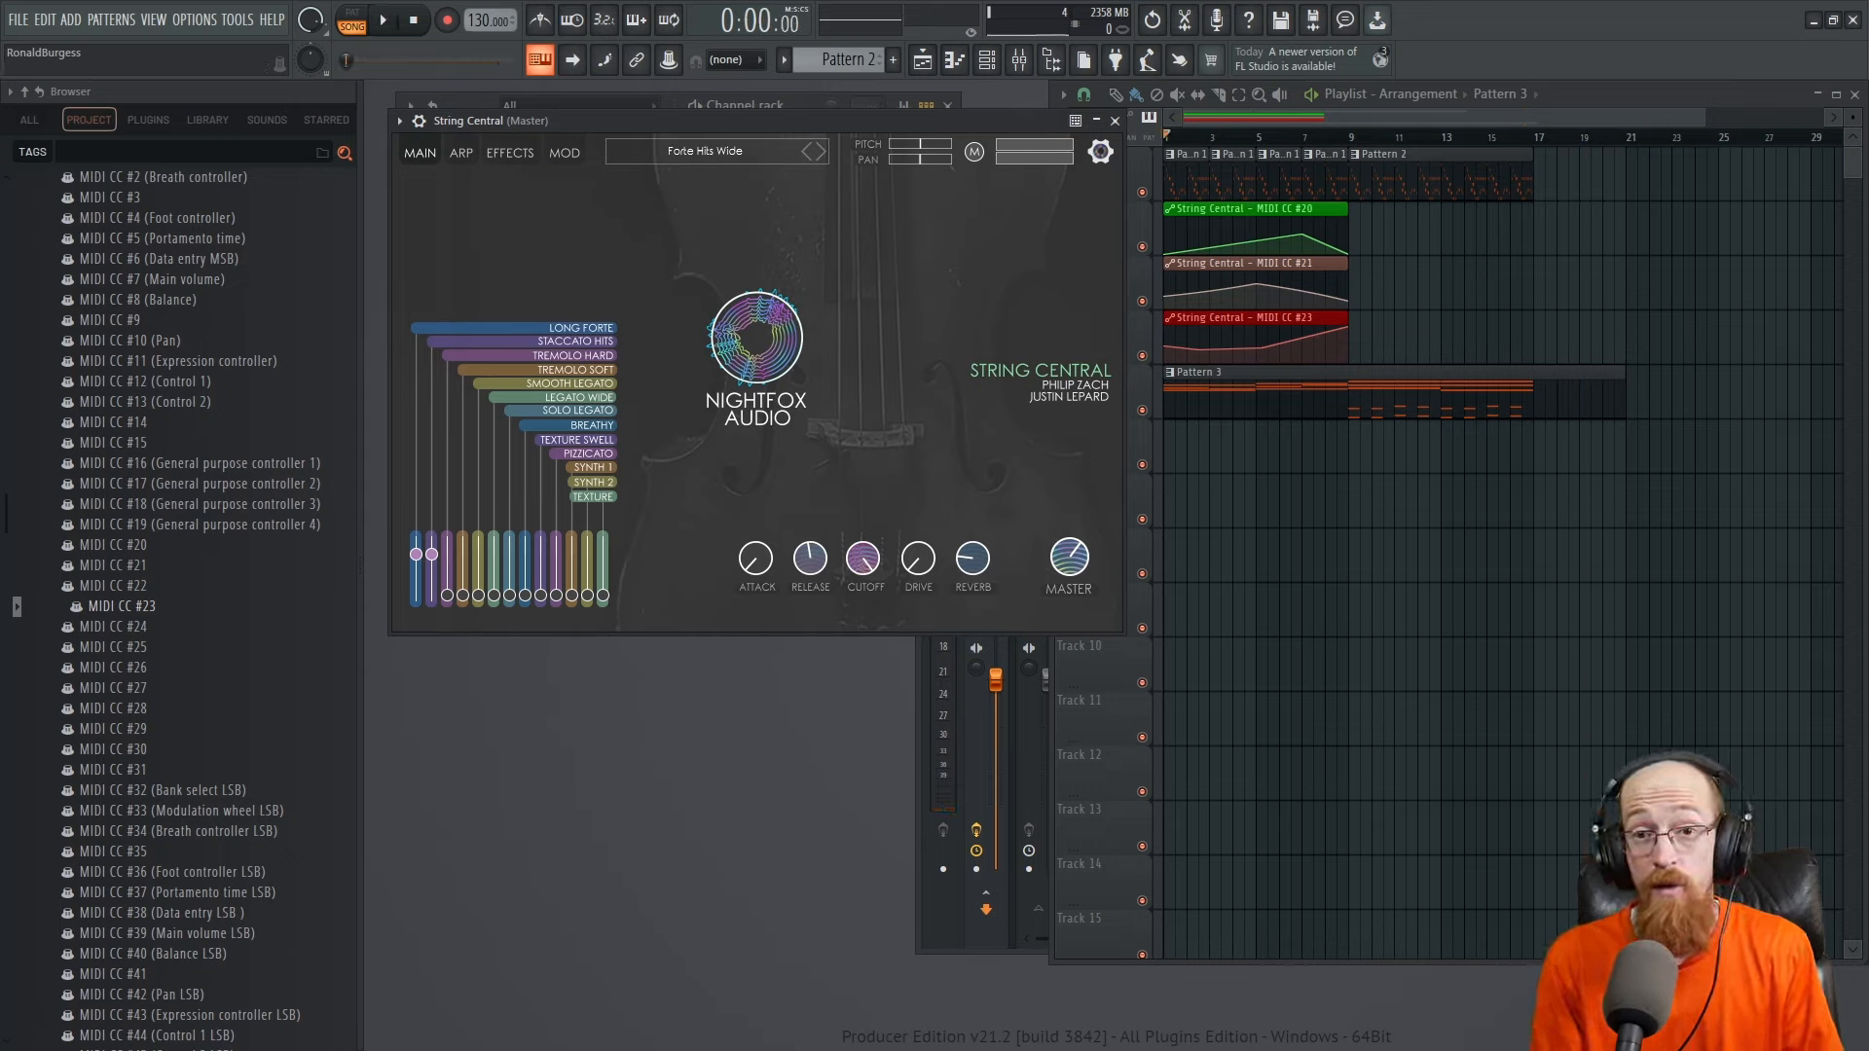